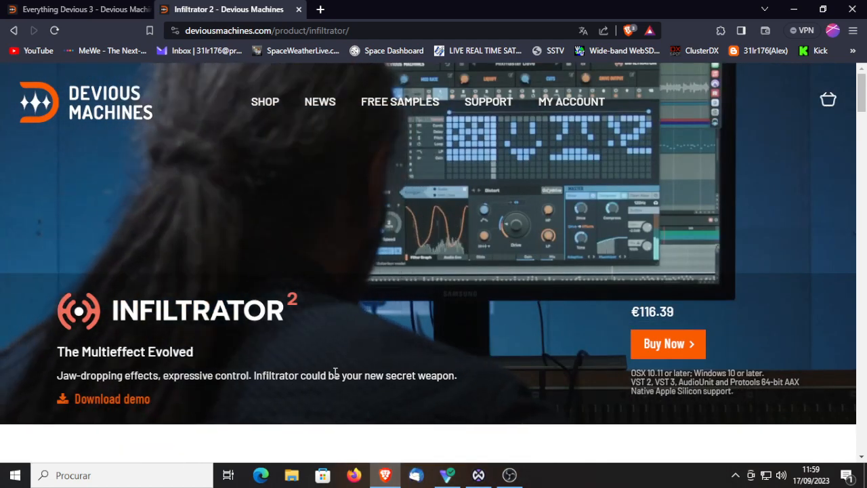
Step: Review the Infiltrator 2 product page and the Everything Devious 3 bundle page, including their prices and included plugins
scroll(474, 387, "down", 6)
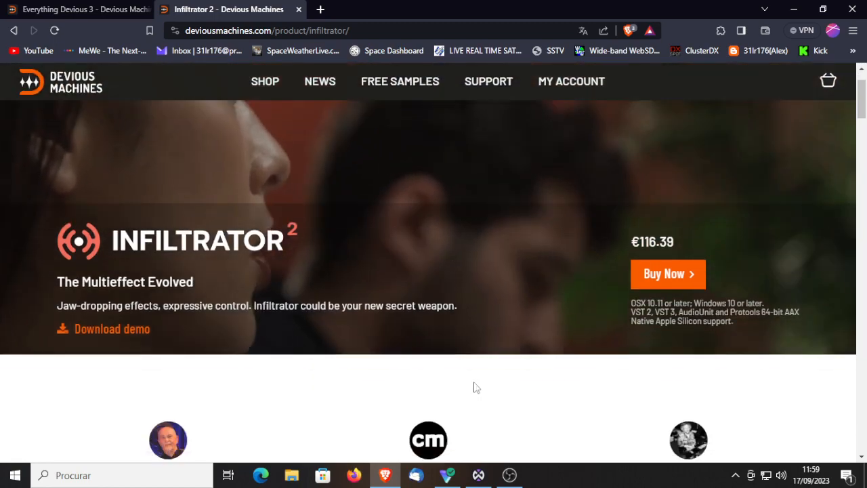
scroll(474, 385, "down", 3)
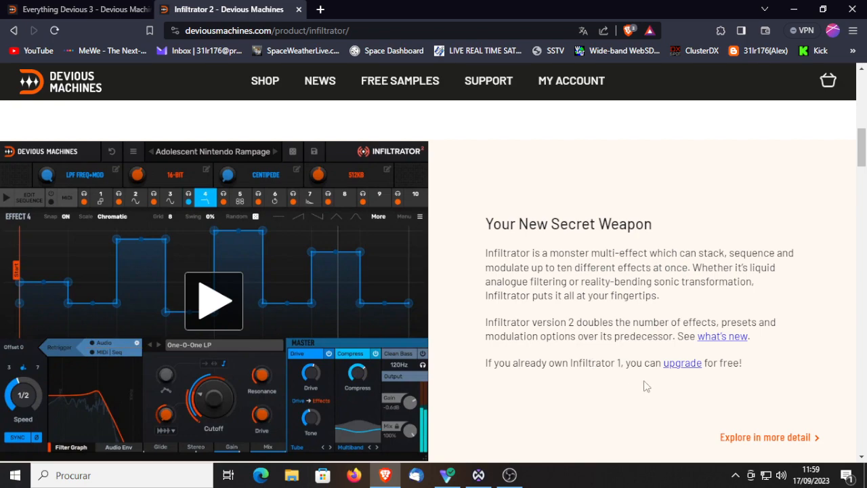
scroll(647, 320, "up", 7)
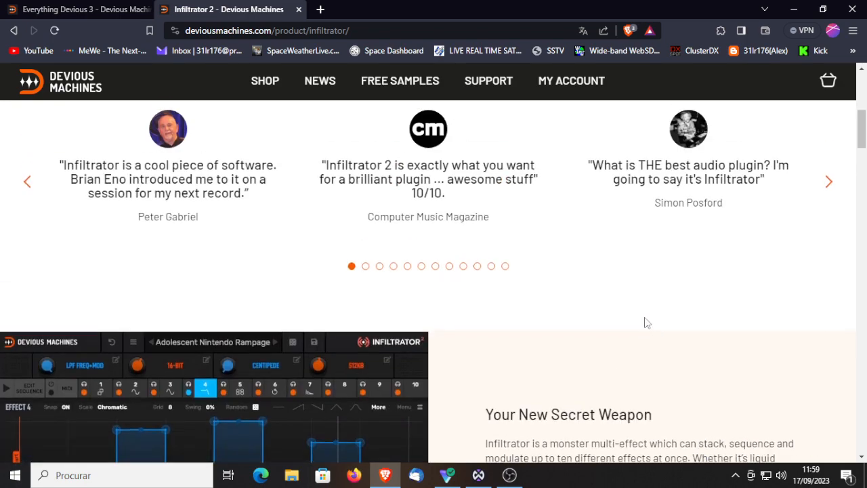
scroll(647, 320, "up", 1)
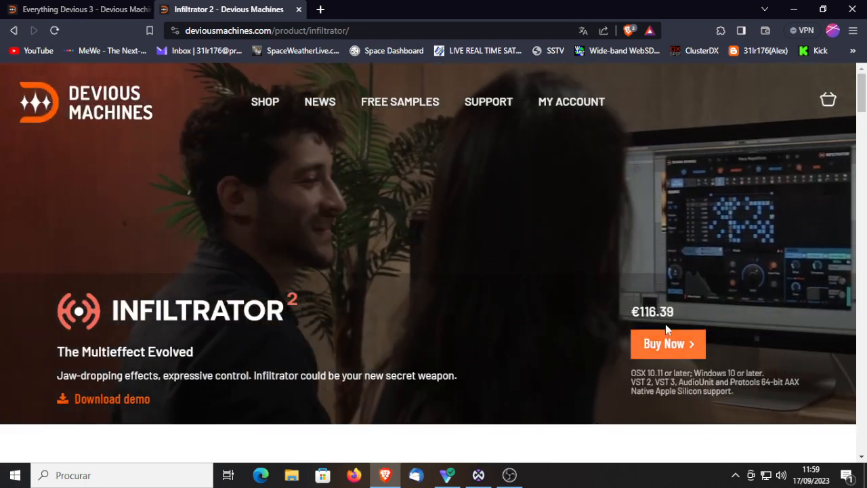
left_click(82, 9)
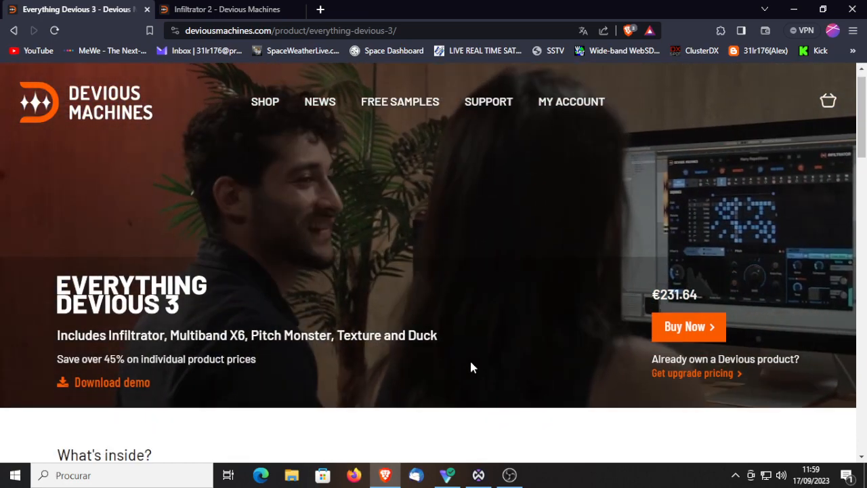
scroll(470, 362, "down", 4)
scroll(470, 366, "down", 6)
scroll(467, 364, "up", 10)
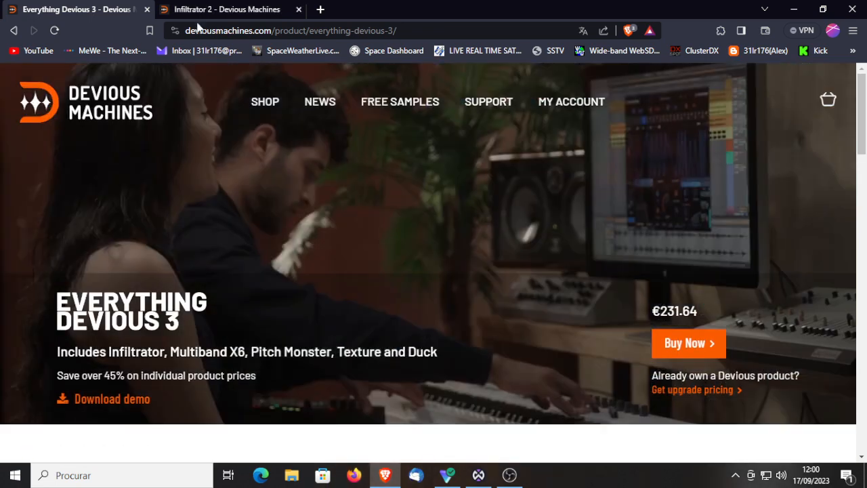
Step: Return to the Infiltrator 2 product page and read the "Your New Secret Weapon" description
left_click(203, 11)
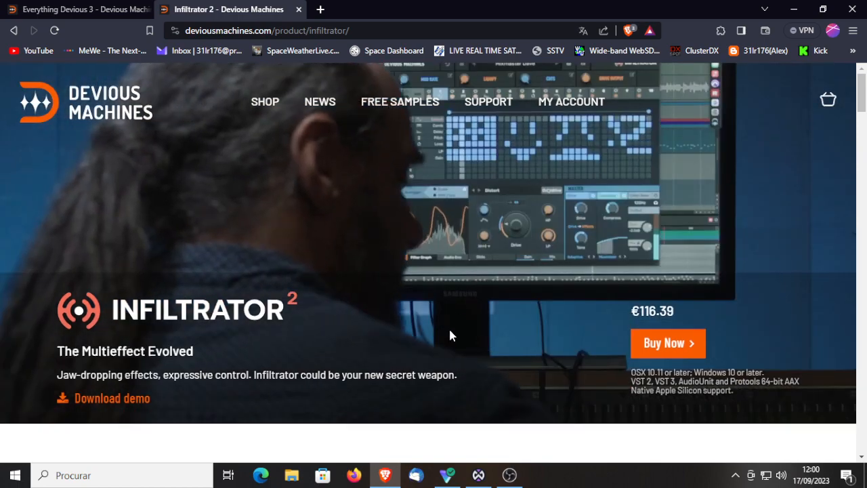
scroll(449, 327, "down", 3)
scroll(452, 332, "down", 7)
scroll(456, 332, "up", 2)
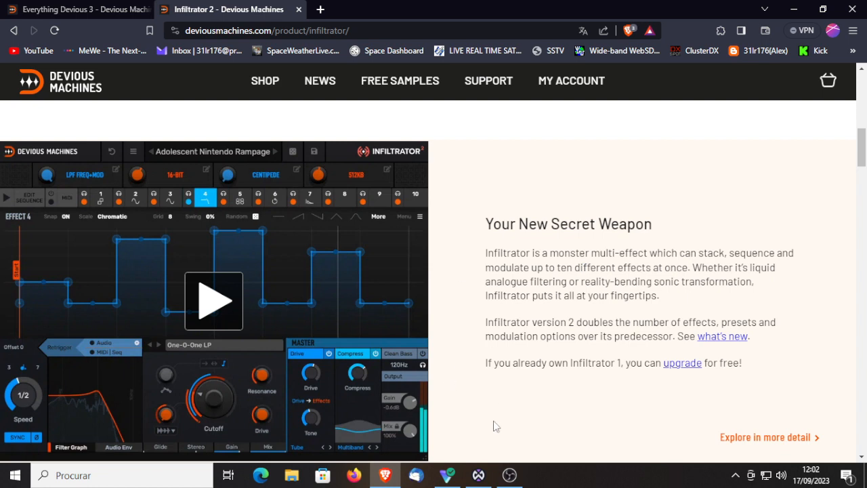
Step: Switch to Waveform FREE, open the Infiltrator plugin on Track 1 and show its Audio Env display
mouse_move(478, 479)
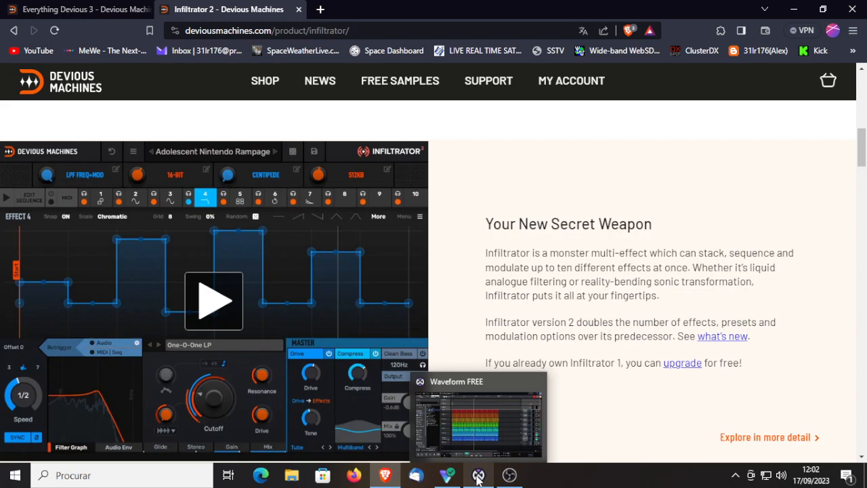
left_click(478, 477)
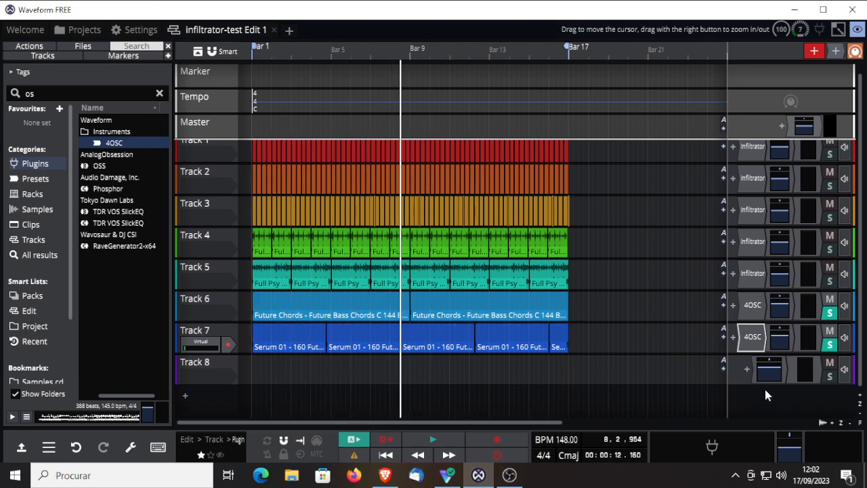
double_click(752, 152)
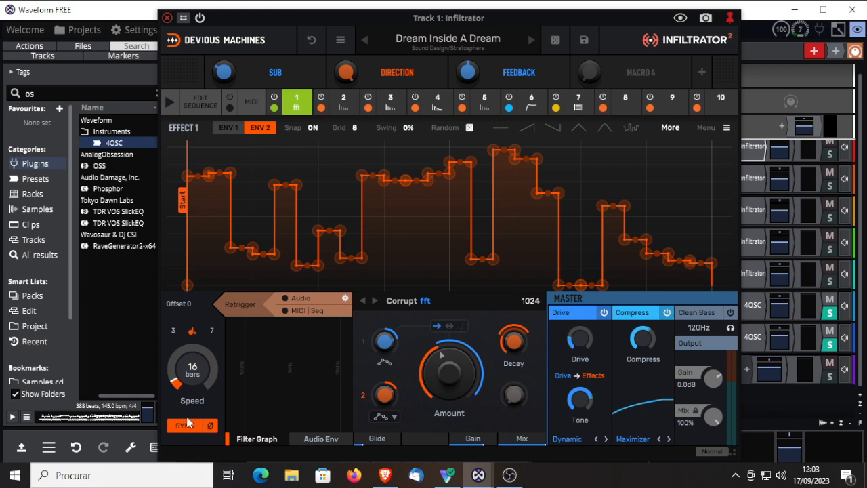
left_click(212, 330)
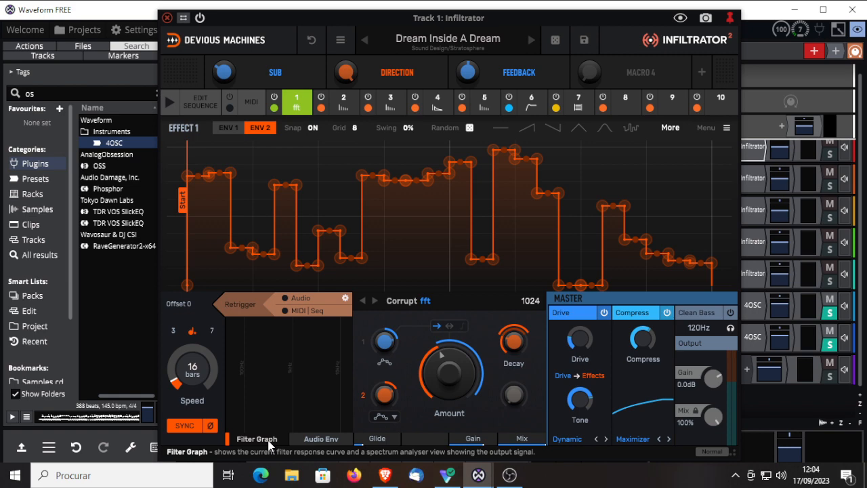
left_click(322, 439)
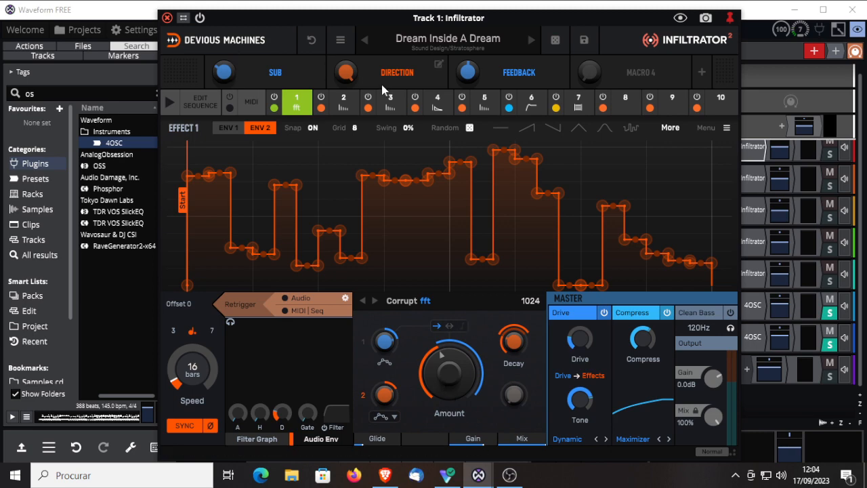
Step: Examine the envelopes and settings of effects 1 to 4, including both ENV 1 and ENV 2 of the Corrupt effect
left_click(343, 103)
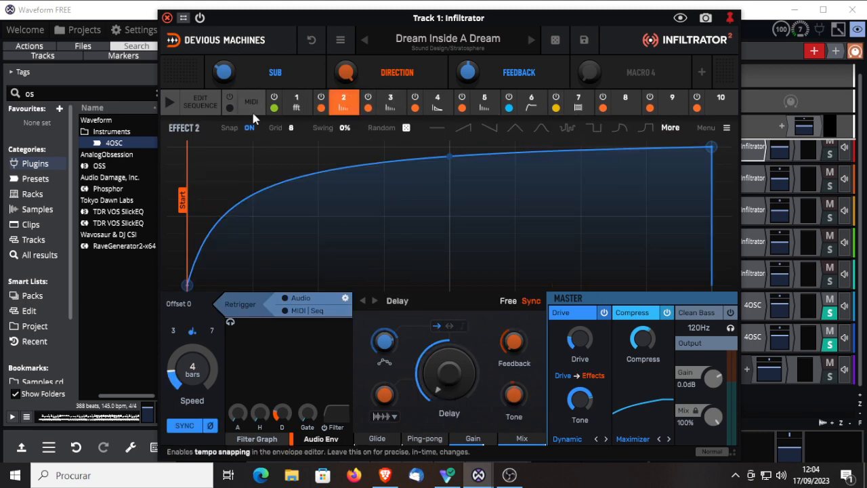
left_click(296, 103)
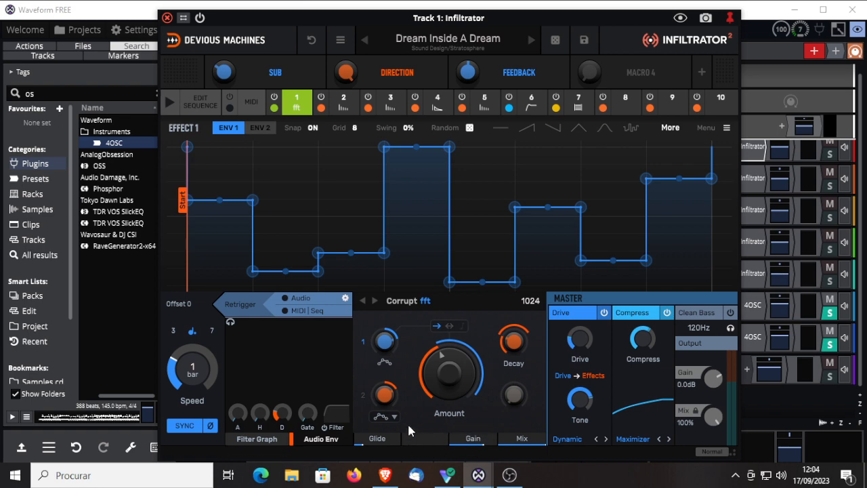
left_click(342, 105)
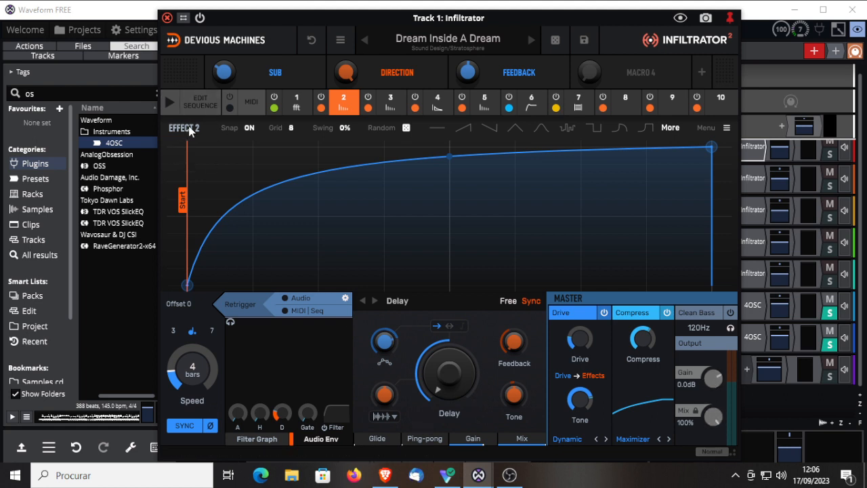
left_click(296, 103)
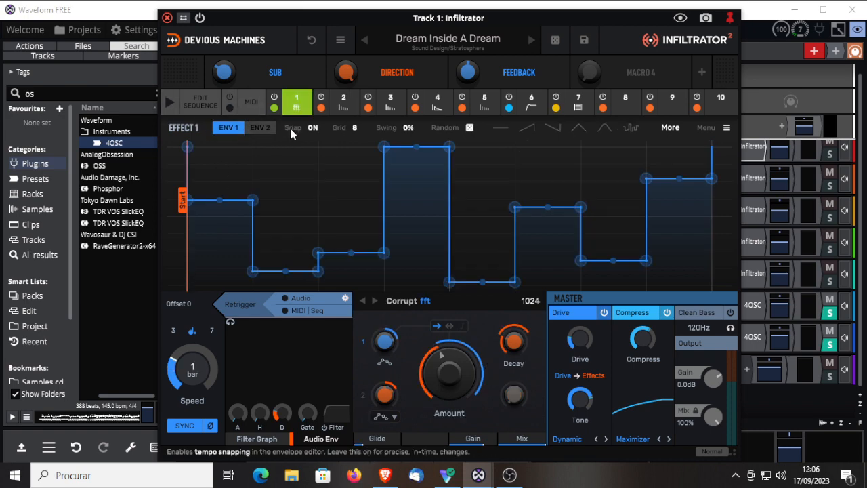
left_click(390, 105)
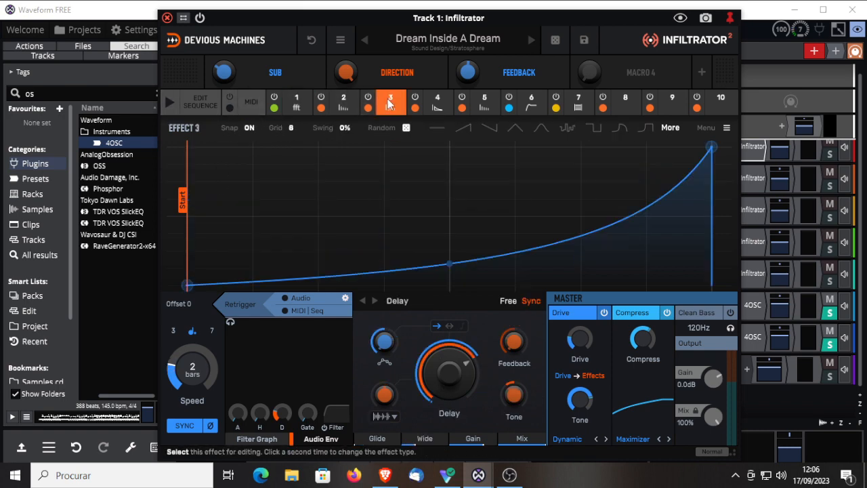
left_click(295, 102)
left_click(260, 128)
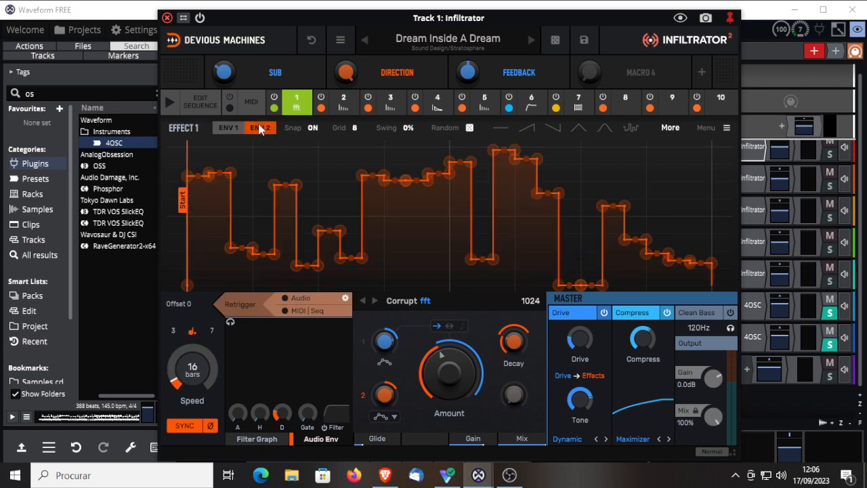
left_click(229, 128)
left_click(342, 102)
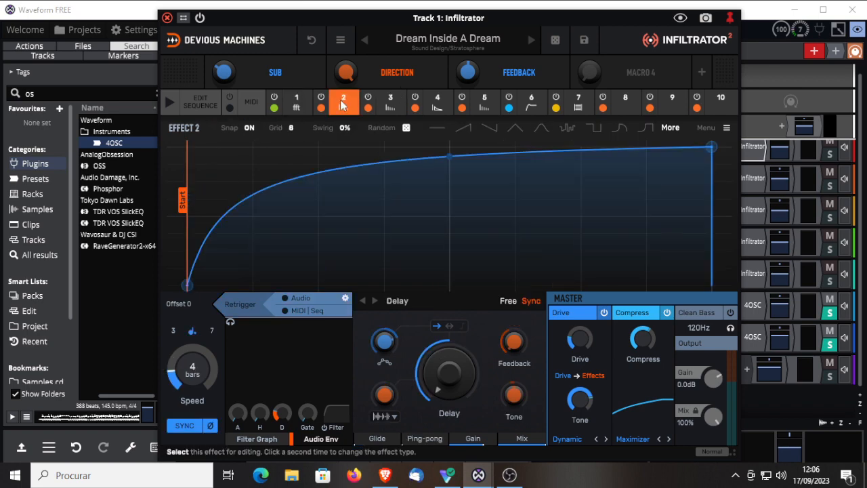
left_click(390, 103)
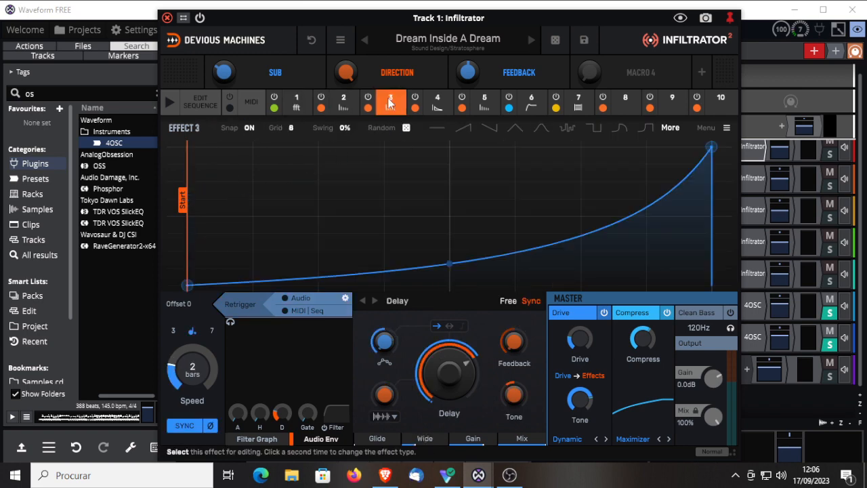
left_click(439, 101)
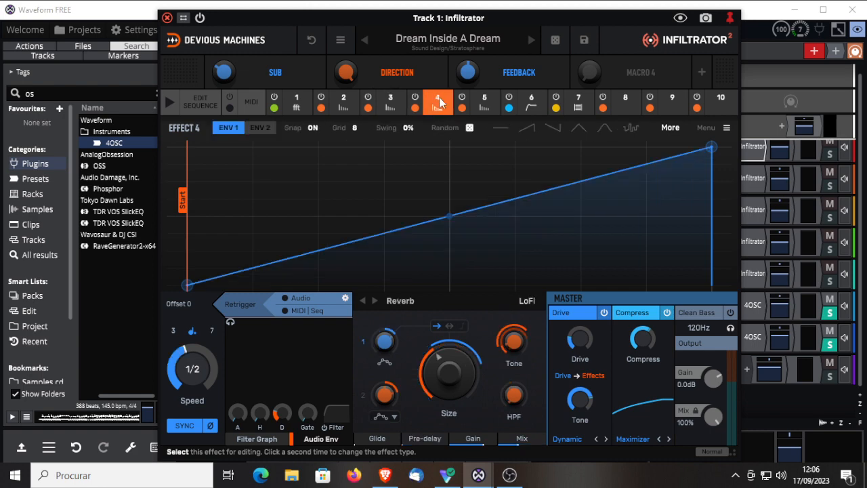
Step: Browse both pages of effect types available for empty slot 8, then return to effect 1
left_click(626, 106)
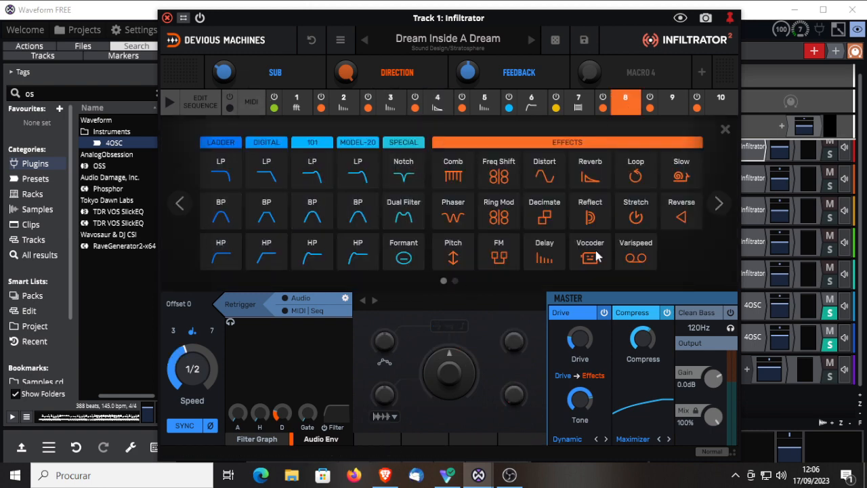
left_click(719, 203)
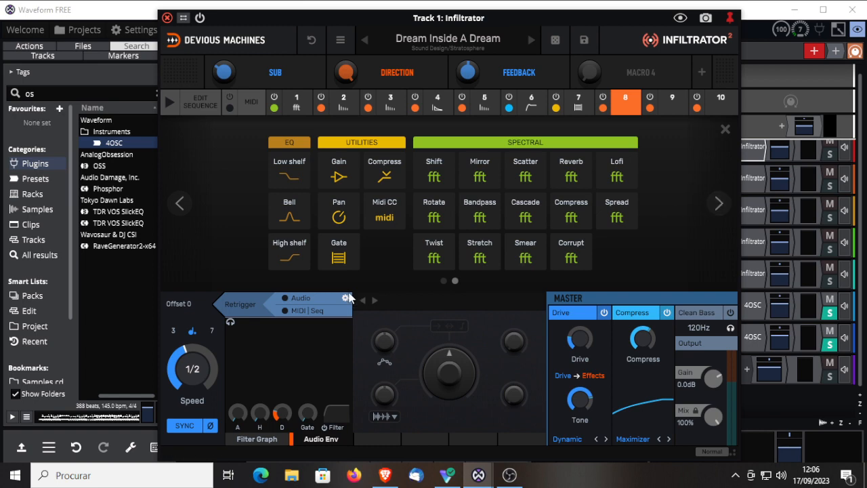
left_click(182, 203)
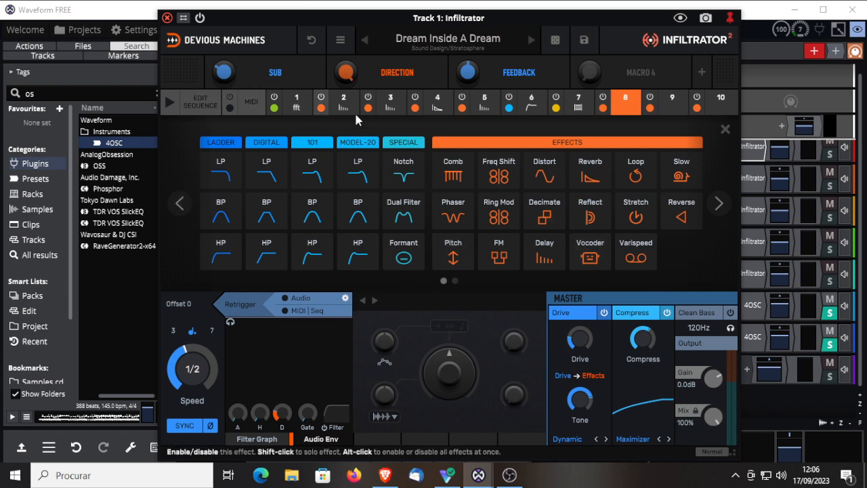
left_click(295, 102)
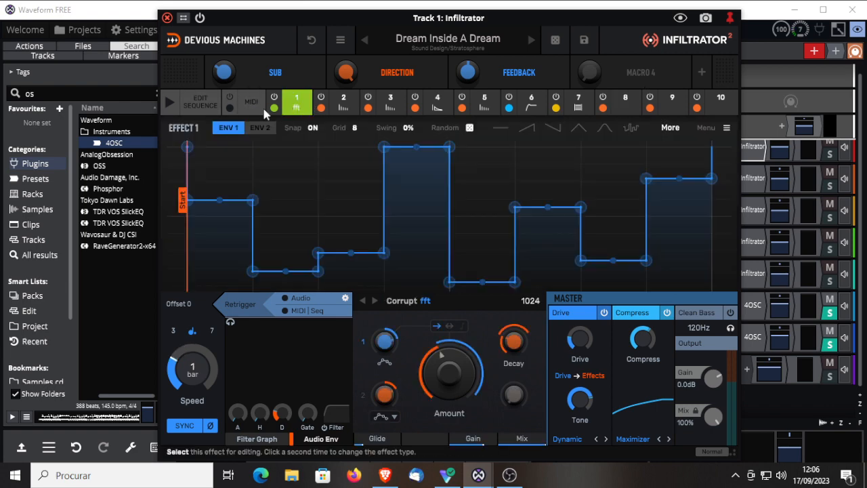
Step: Open the effect sequence for editing and extend its length to 16 steps
left_click(202, 103)
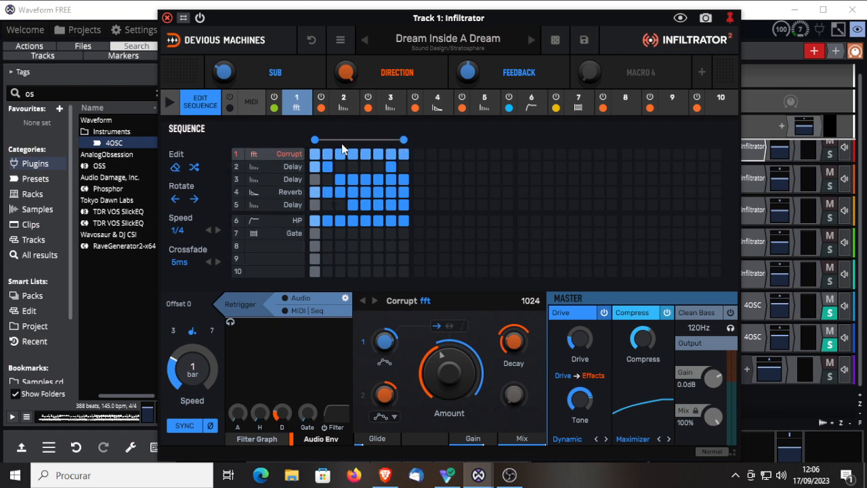
left_click_drag(403, 140, 507, 141)
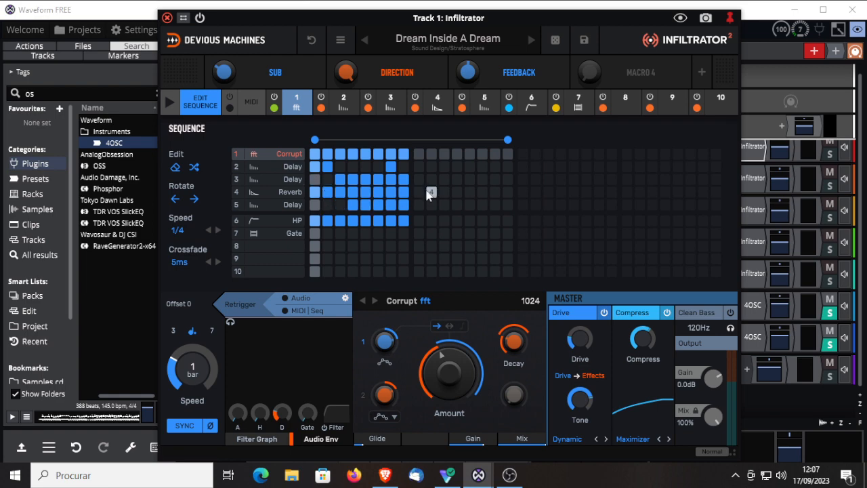
Step: Switch the MIDI-controlled effect mode on to see the note assignments, and switch it back off
left_click(252, 106)
left_click(252, 105)
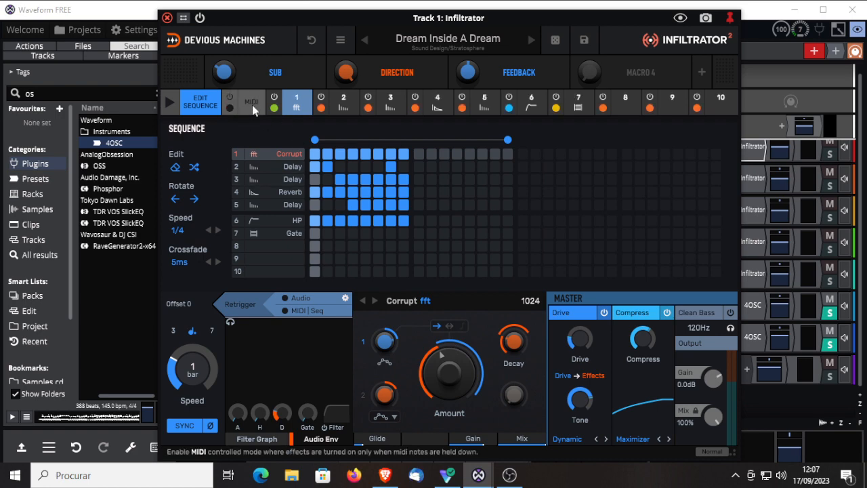
left_click(252, 104)
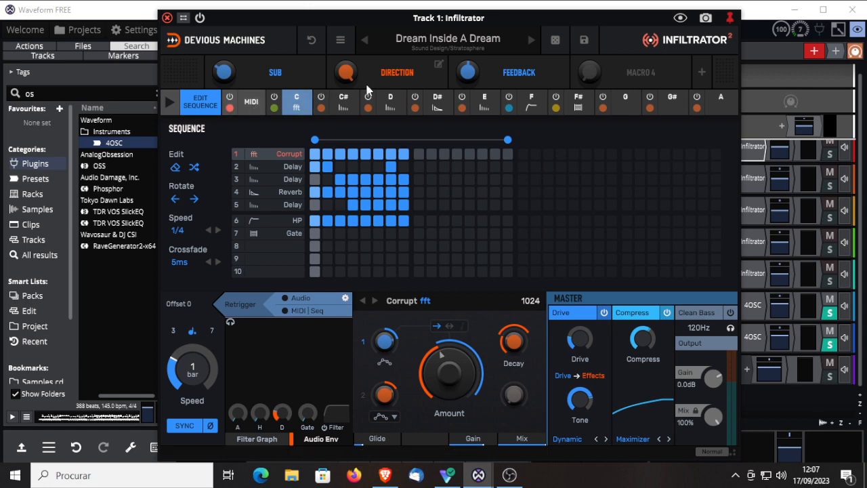
left_click(250, 109)
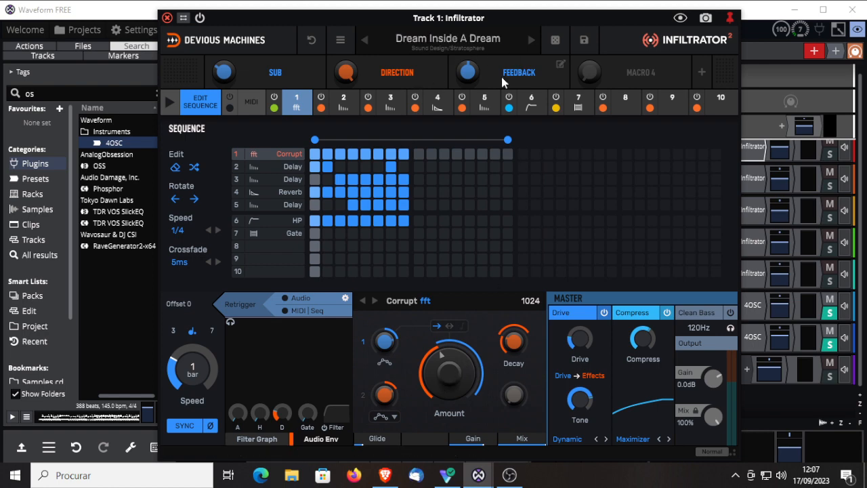
Step: Return to effect 1's envelope and inspect the grid size choices and the random envelope shape options
left_click(207, 105)
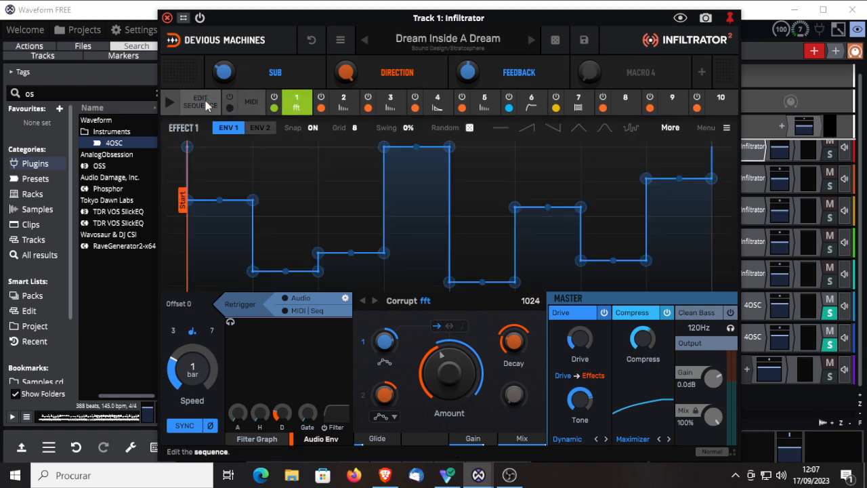
left_click(355, 129)
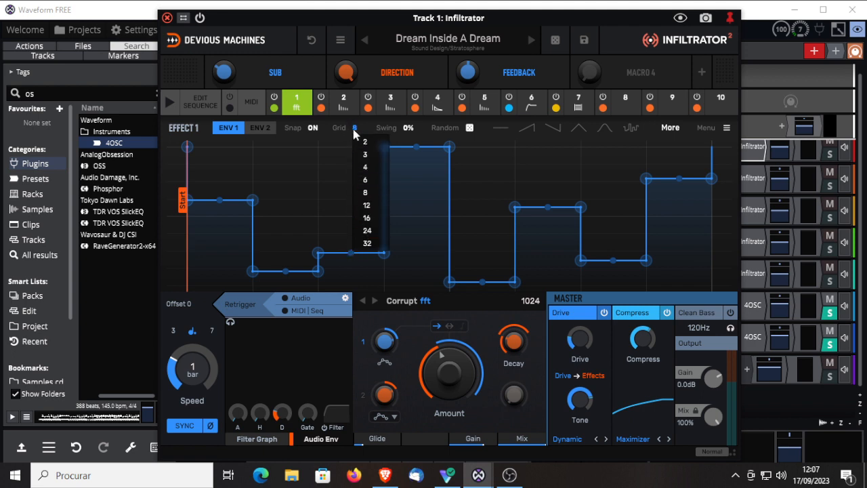
left_click(354, 129)
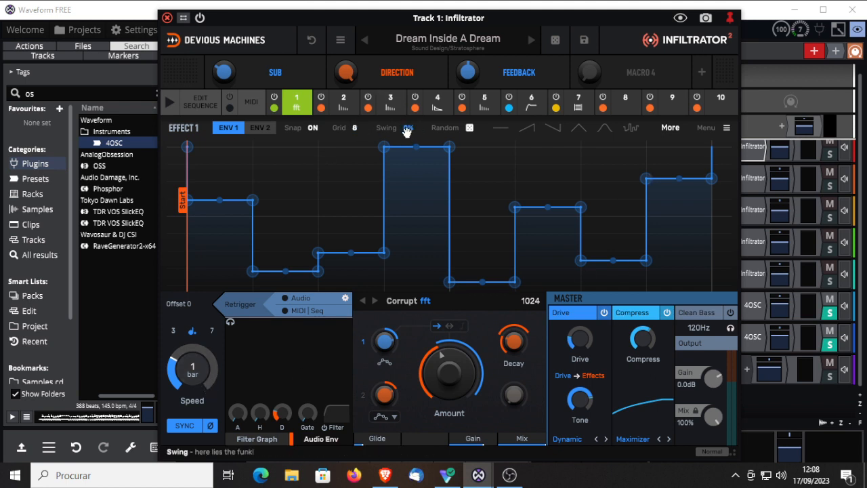
mouse_move(474, 128)
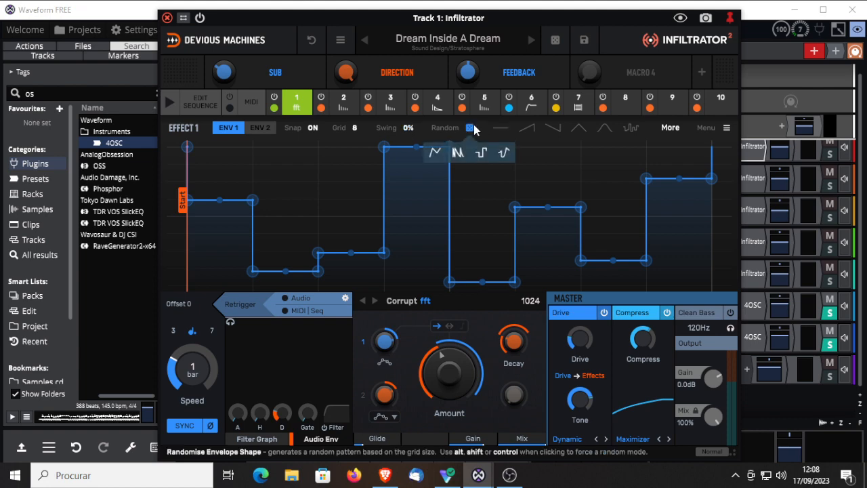
Step: Glance at effect 2, return to effect 1 and try several preset shapes on its envelope, ending with the random-step shape
left_click(346, 108)
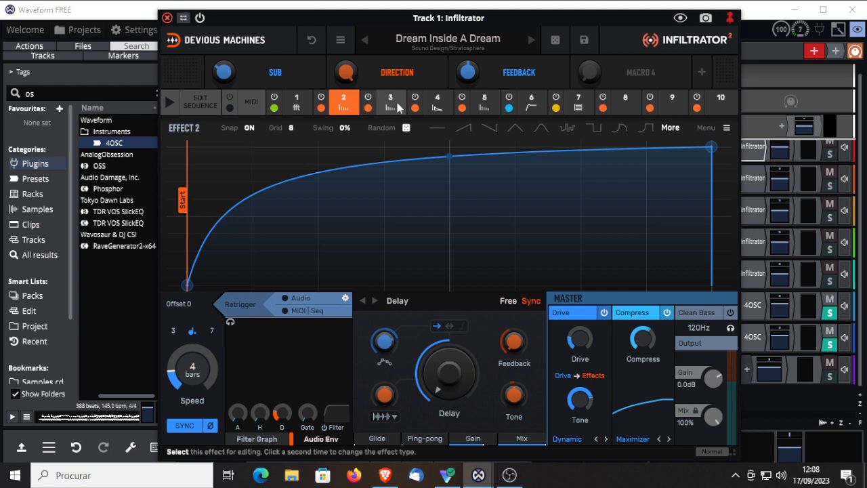
left_click(296, 103)
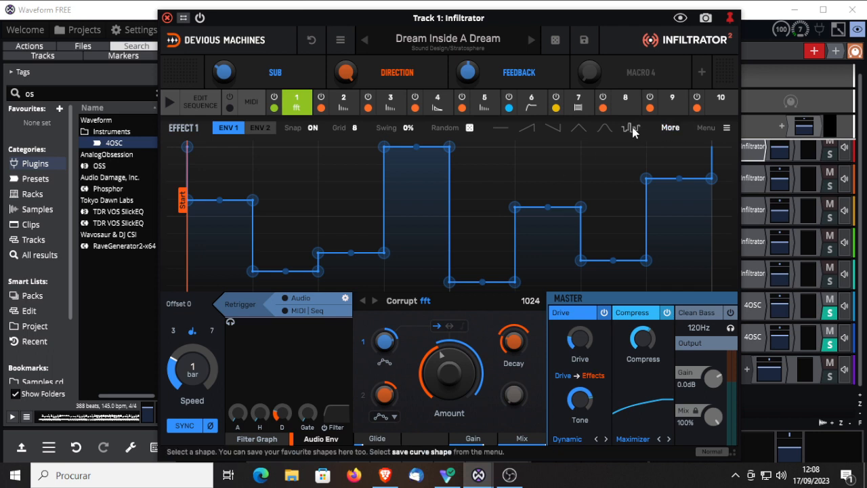
left_click(672, 128)
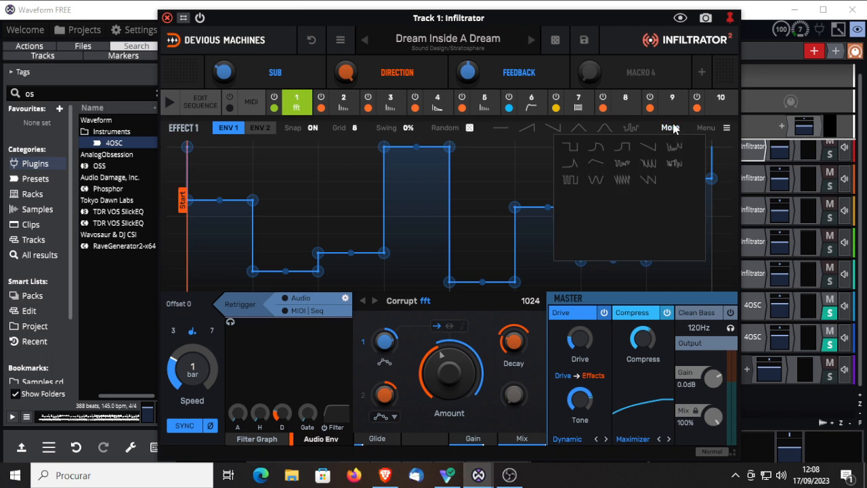
left_click(623, 180)
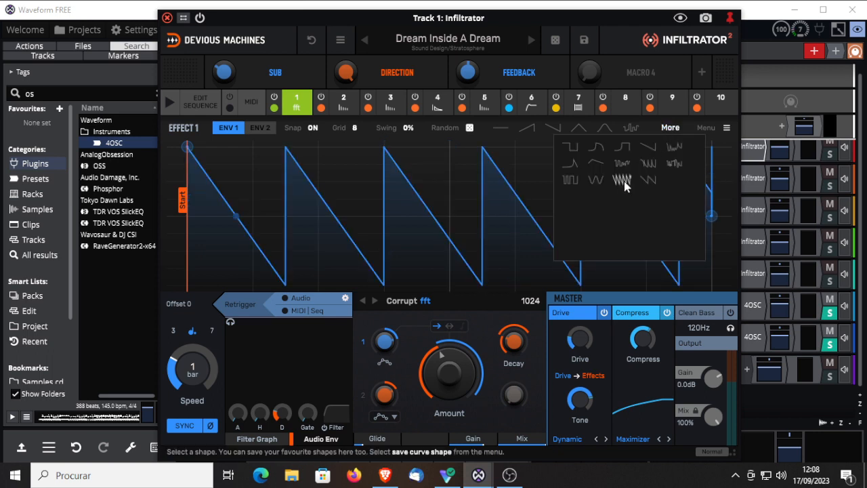
left_click(646, 164)
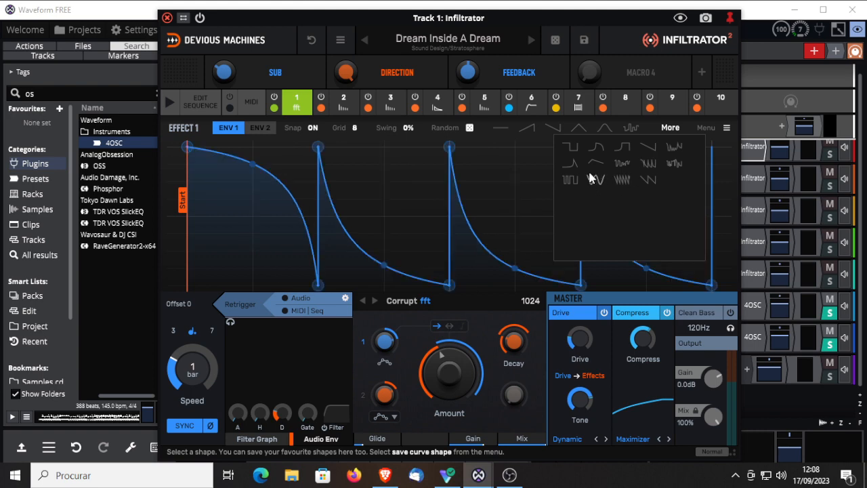
left_click(589, 160)
left_click(648, 179)
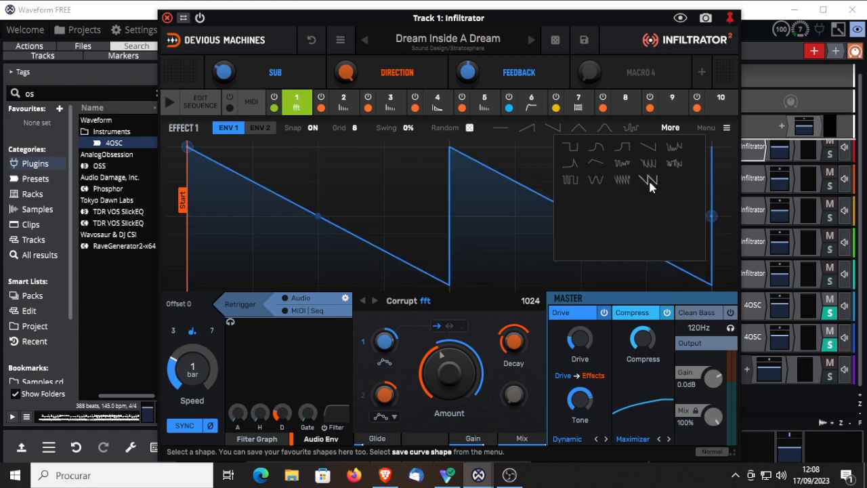
left_click(680, 163)
left_click(528, 127)
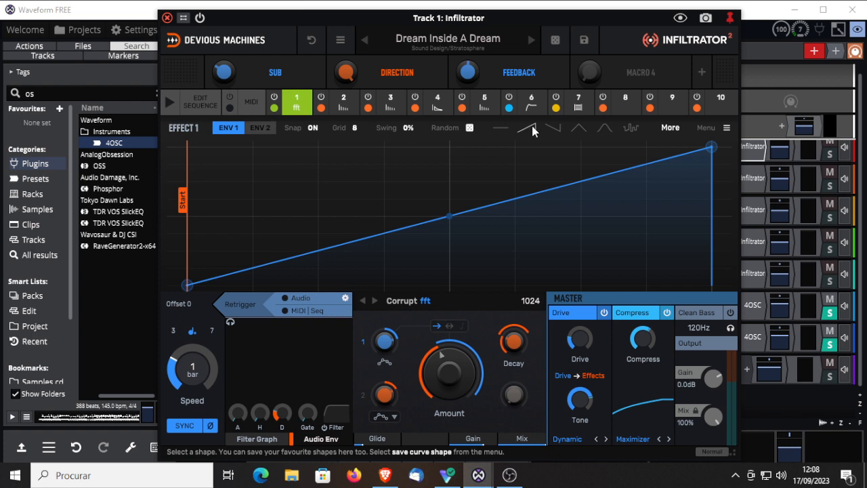
left_click(634, 127)
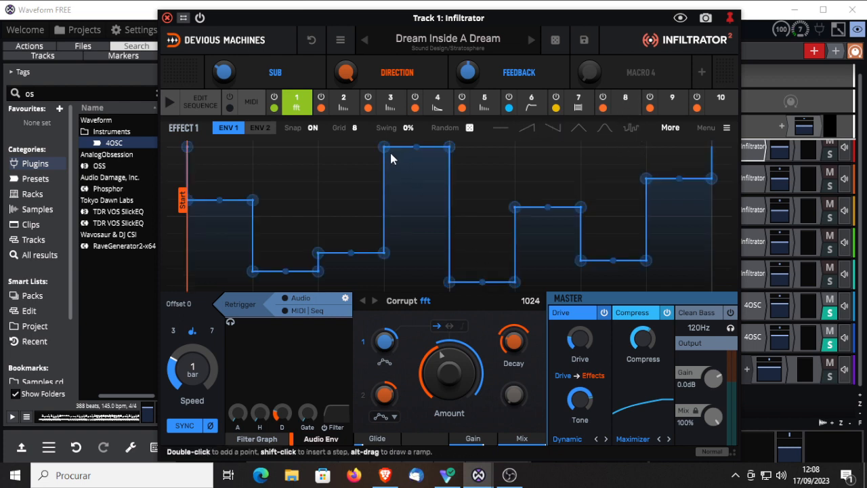
Step: Lower the start point of the envelope's fourth step and delete the start points of its sixth and eighth steps
left_click_drag(384, 147, 384, 178)
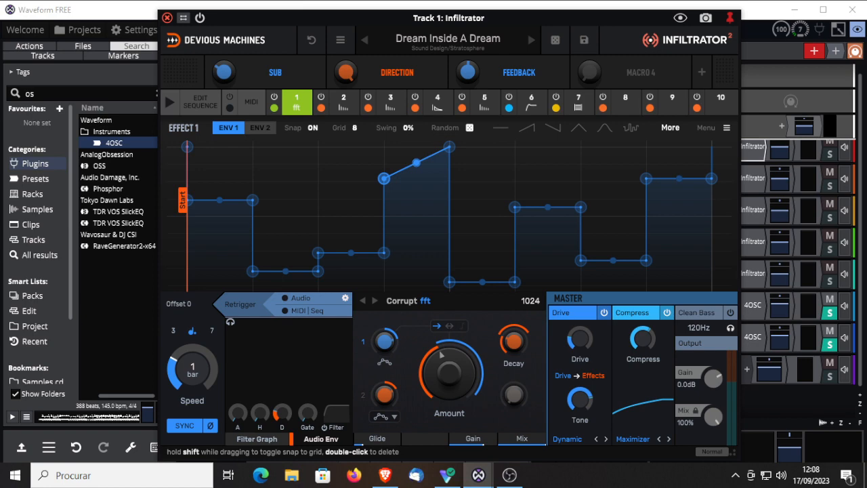
double_click(515, 207)
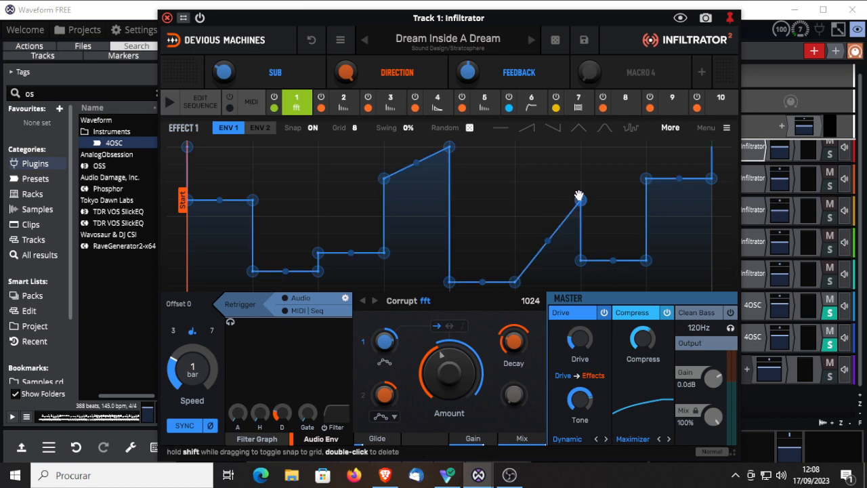
double_click(646, 178)
double_click(711, 270)
double_click(711, 271)
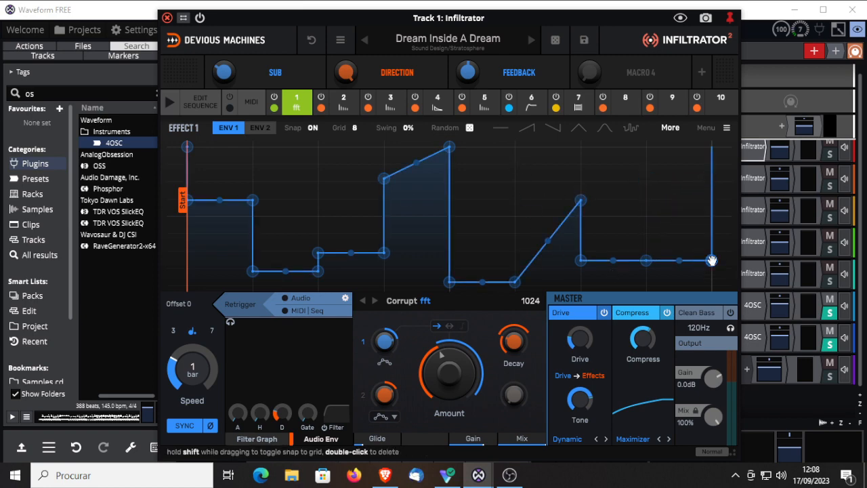
Step: Raise the end of the envelope's first step to full level and the start of its third step almost as high
left_click_drag(252, 201, 252, 146)
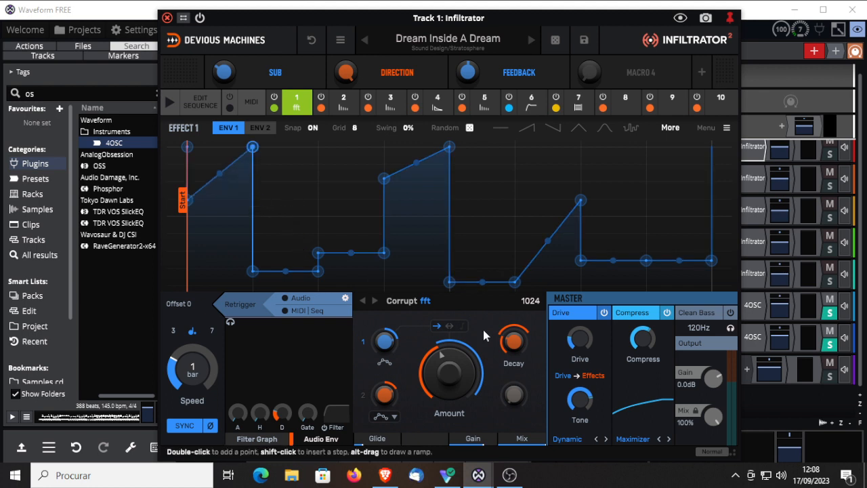
left_click(317, 253)
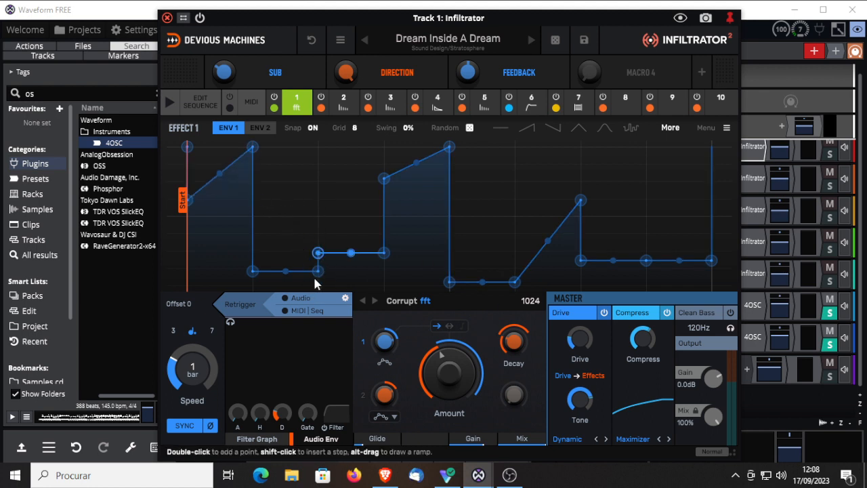
left_click_drag(317, 252, 319, 154)
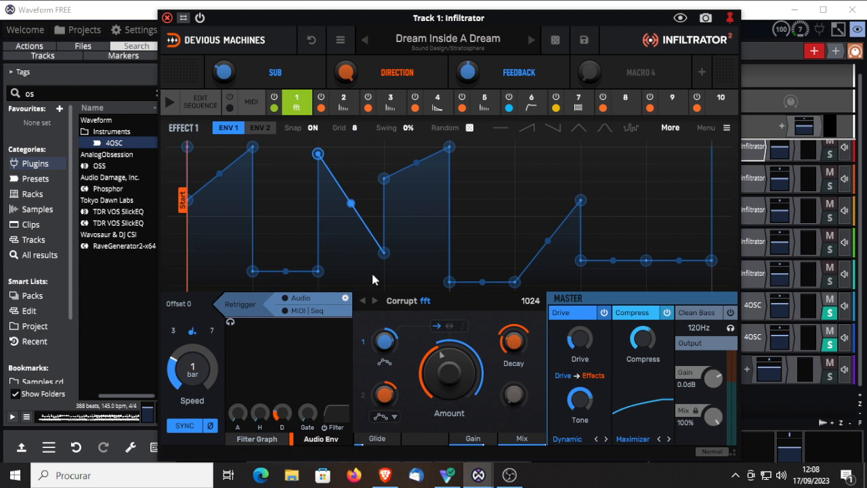
Step: Move the envelope's Start marker to the beginning of the fourth grid step
left_click_drag(181, 201, 306, 209)
left_click_drag(362, 211, 374, 211)
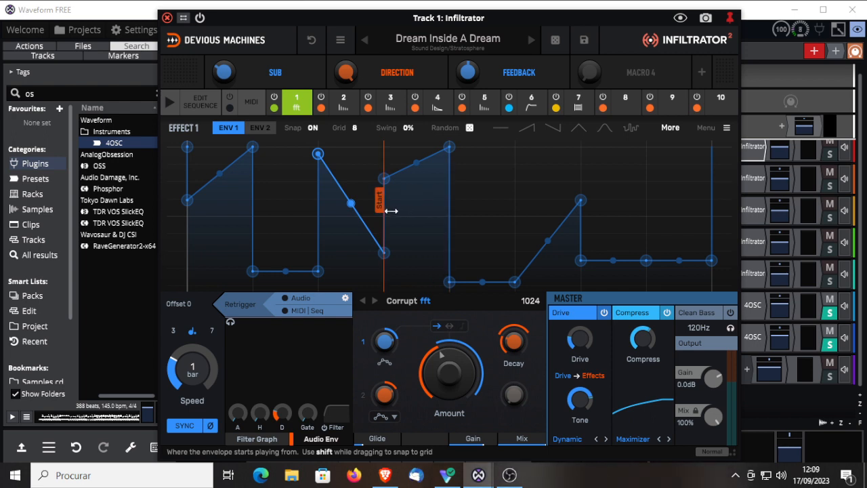
mouse_move(389, 210)
left_mouse_down()
mouse_move(267, 216)
mouse_move(508, 219)
mouse_move(309, 228)
mouse_move(248, 210)
mouse_move(382, 210)
left_mouse_up()
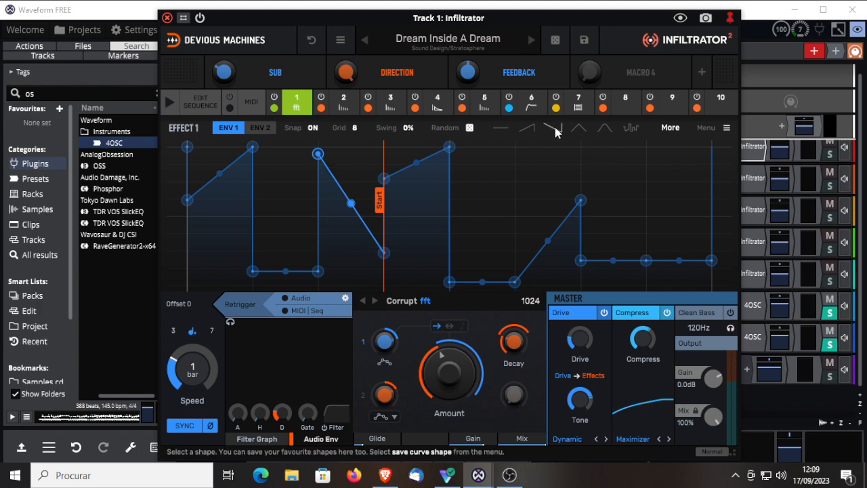
Step: Try the triangle and random-step shapes on effect 1's envelope, and apply the square shape instead
left_click(578, 125)
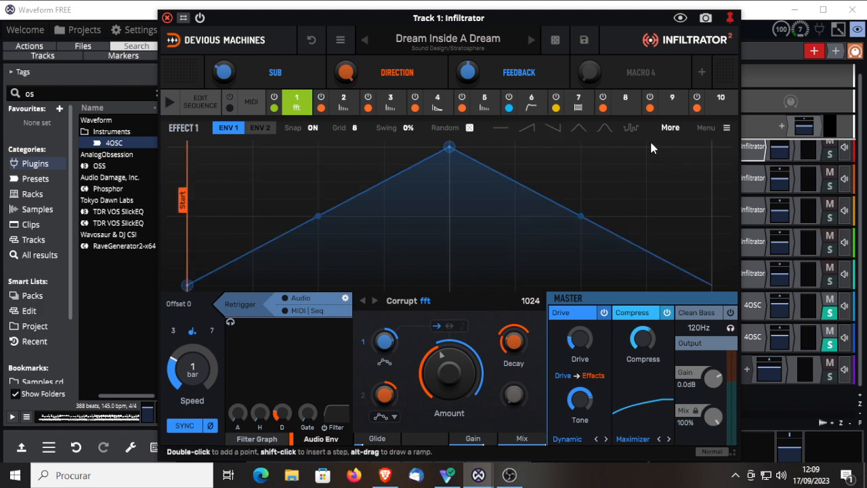
left_click(635, 128)
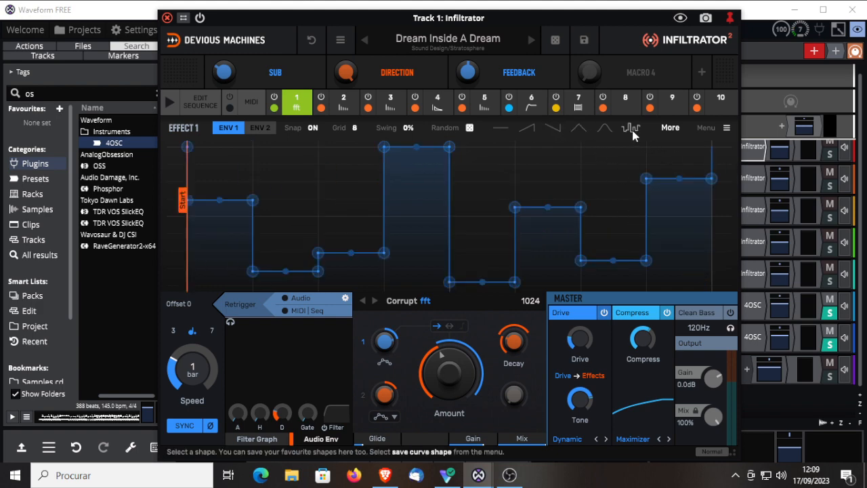
left_click(672, 132)
left_click(569, 147)
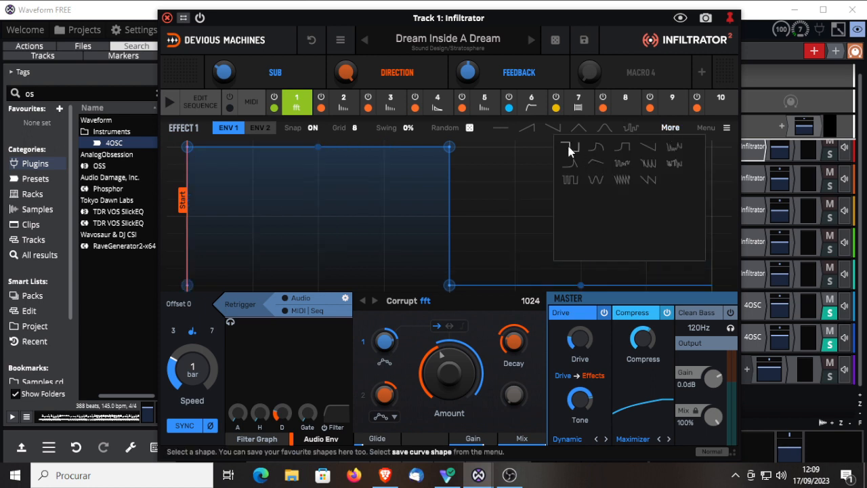
Step: Move the square's lower middle point outward to form a slope and turn the flat first half into a 3/8 sawtooth curve
left_click_drag(458, 284, 589, 232)
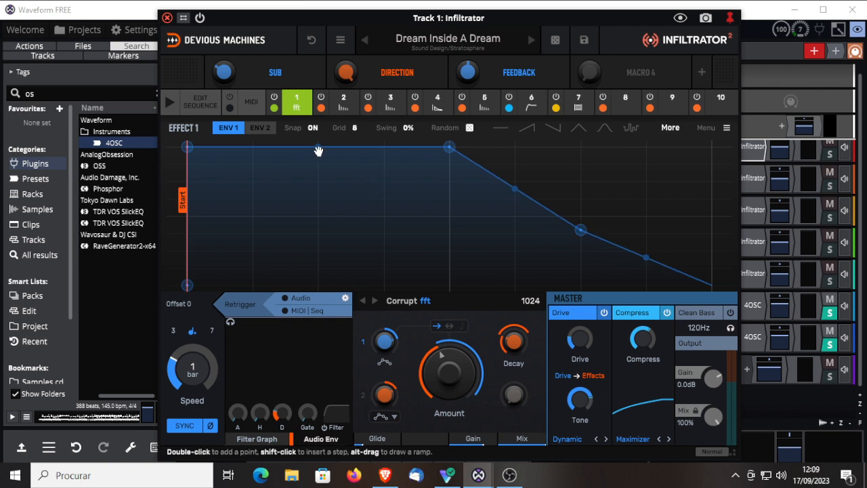
mouse_move(318, 147)
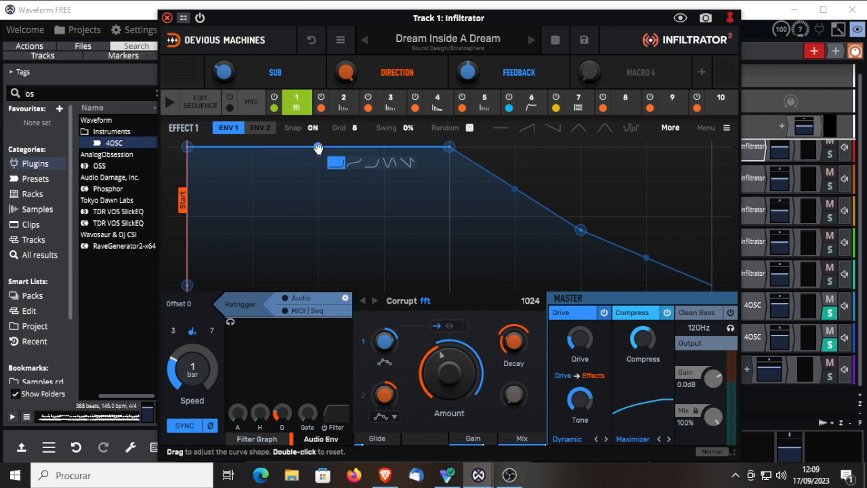
left_click(409, 164)
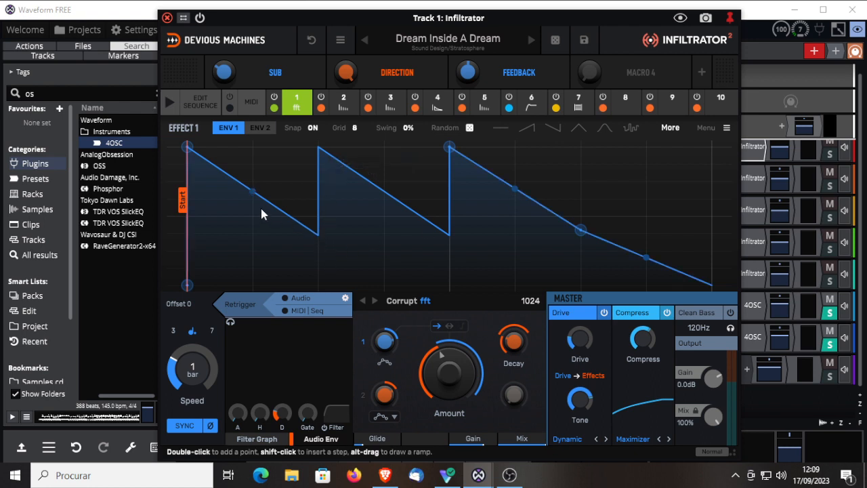
left_click_drag(252, 191, 521, 177)
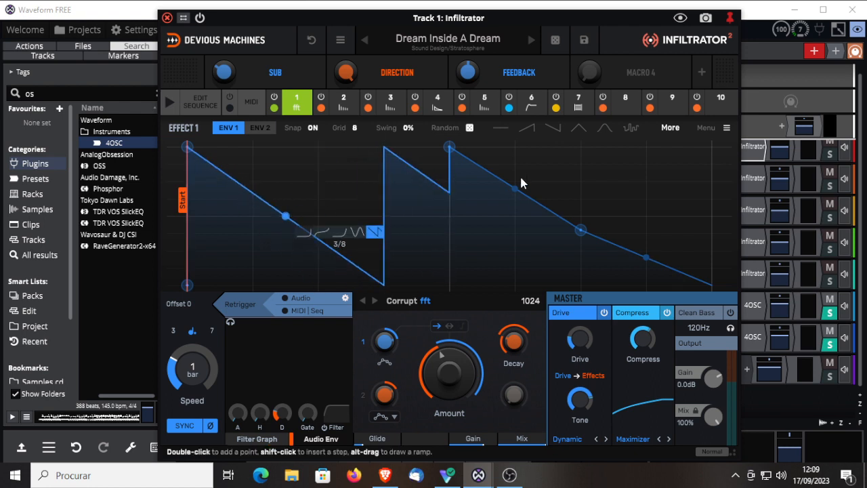
Step: Move the slope's middle point to full height at the envelope's end and set the envelope speed to 16 bars
left_click_drag(586, 237, 711, 147)
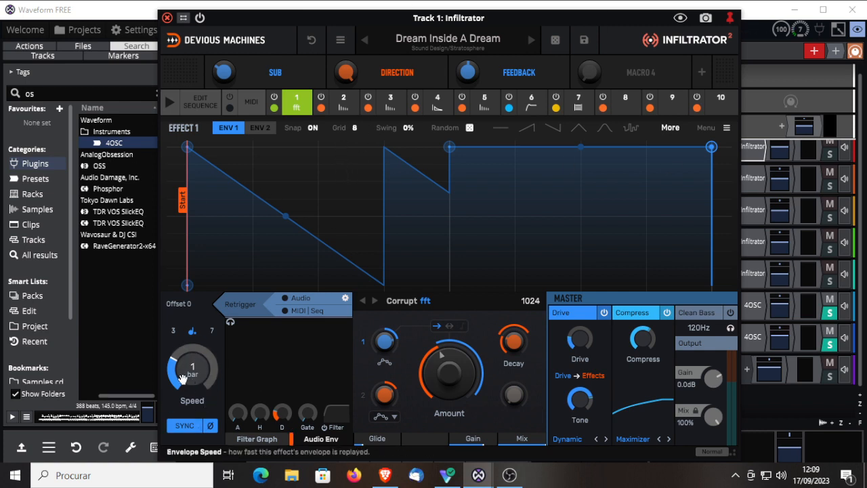
left_click_drag(193, 369, 192, 399)
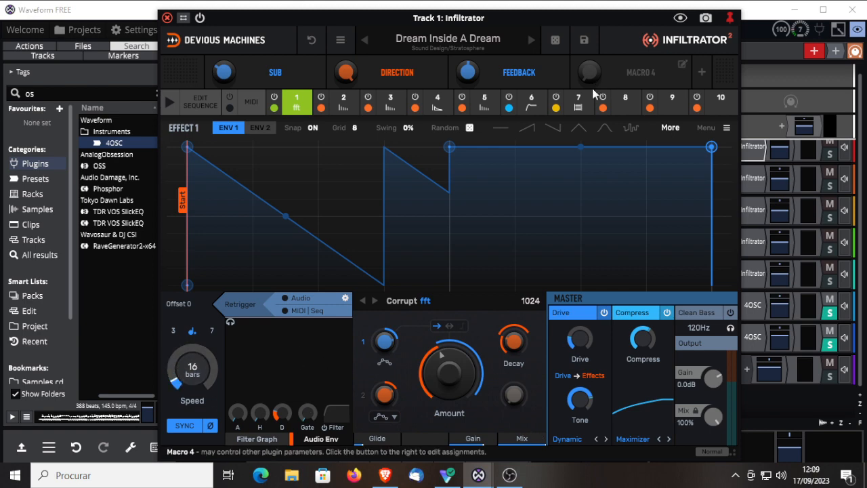
Step: Uncover the track controls, solo Track 1 instead of Tracks 6 and 7, and start playback
left_click_drag(557, 18, 151, 28)
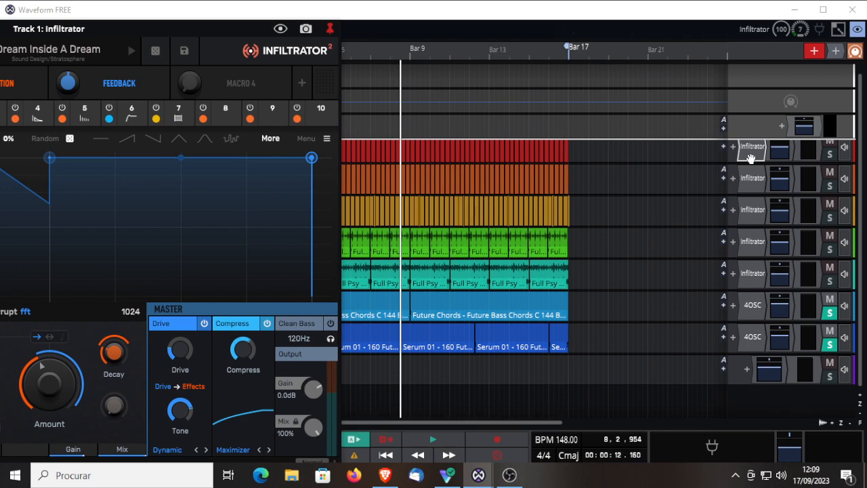
left_click(829, 155)
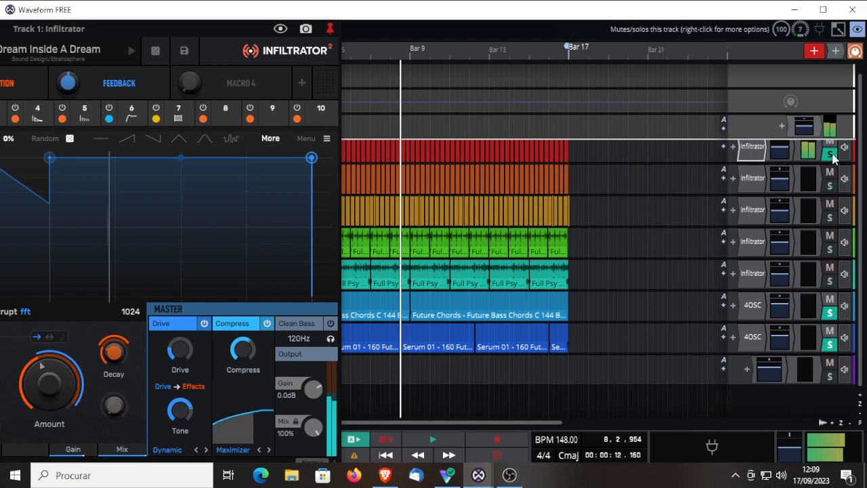
left_click(830, 312)
left_click(830, 344)
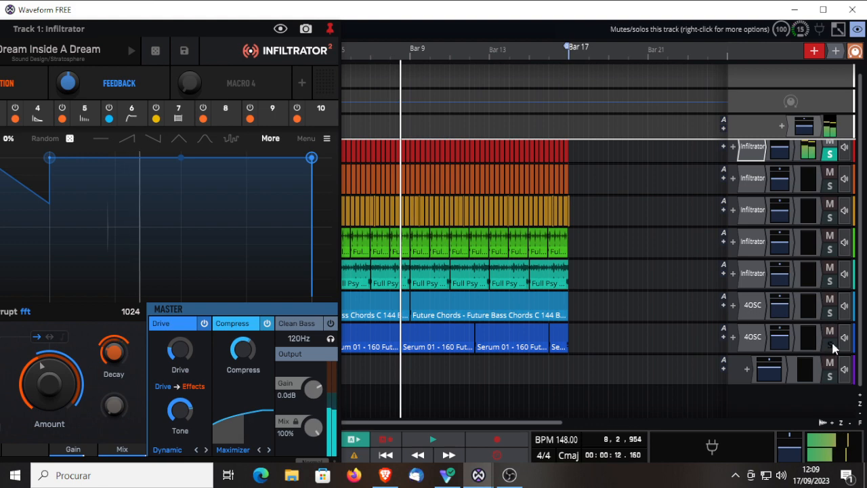
left_click(433, 440)
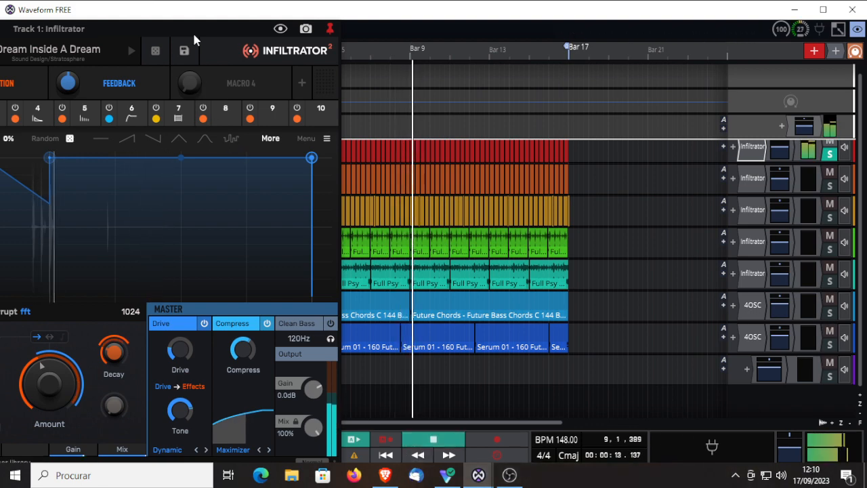
Step: Bring the plugin back into view, load the next preset, and replace it with Bass Driver from the Bass category's Enhance group
left_click_drag(186, 30, 514, 38)
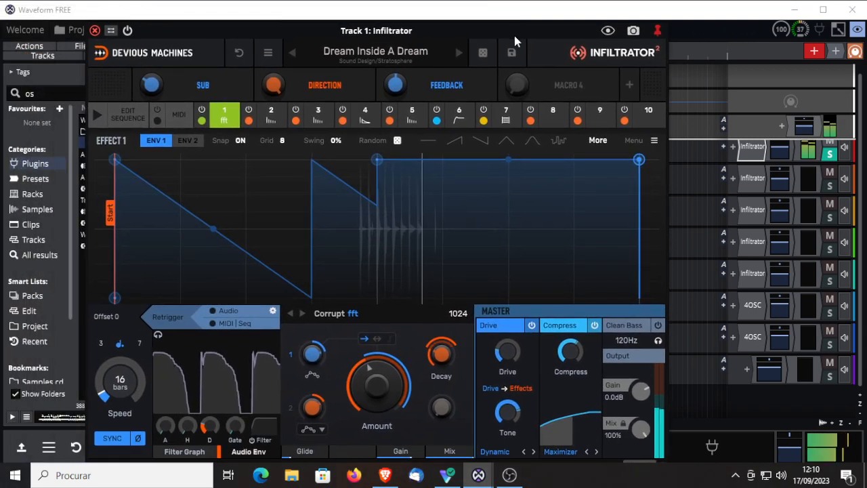
left_click(458, 52)
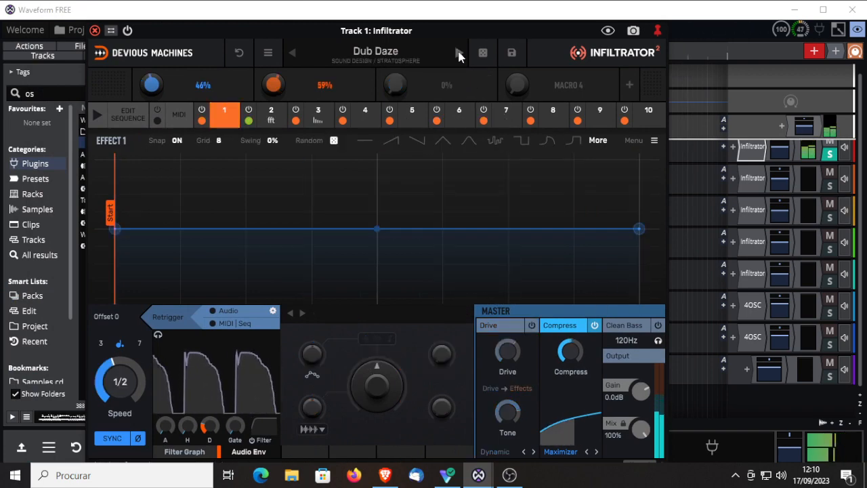
left_click(382, 52)
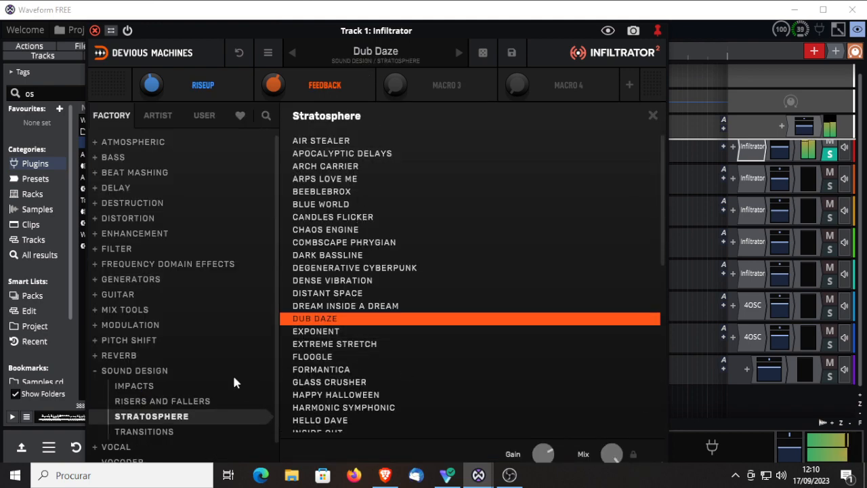
left_click(105, 158)
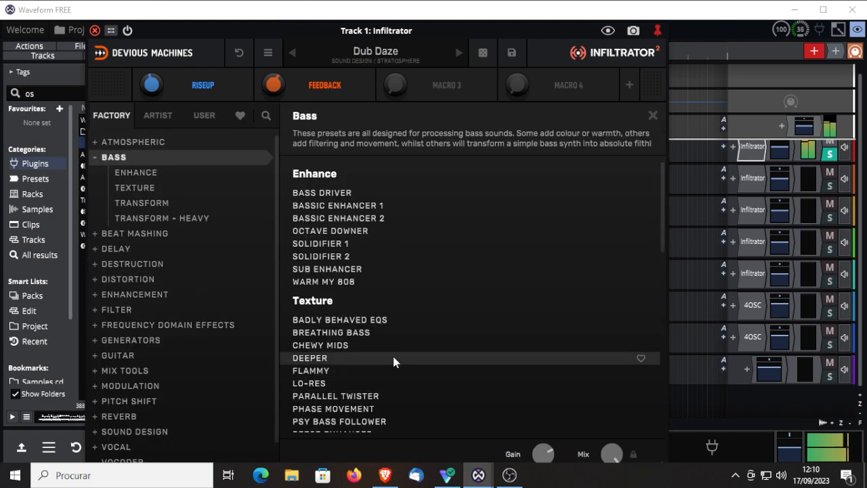
left_click(311, 193)
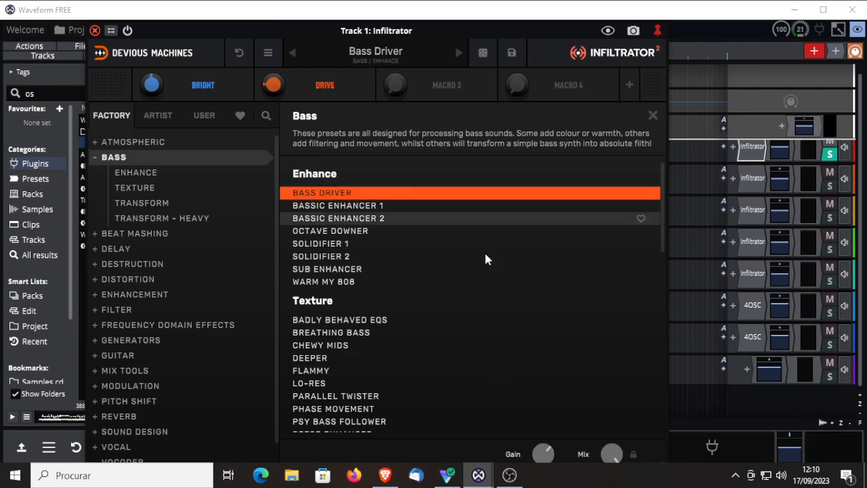
Step: Maximize the Waveform window to bring the full arrangement into view
left_click_drag(474, 7, 561, 1)
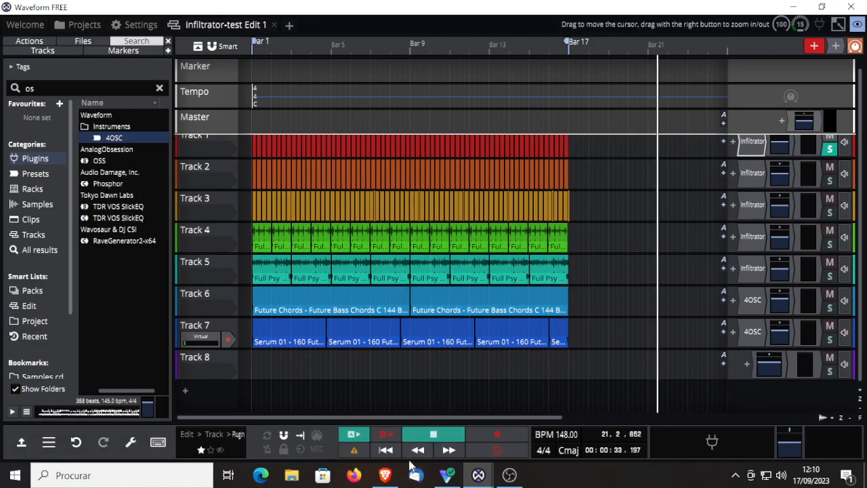
Step: Turn on loop playback and open Track 1's Infiltrator to compare Bass Driver with the plugin bypassed and active
left_click(269, 442)
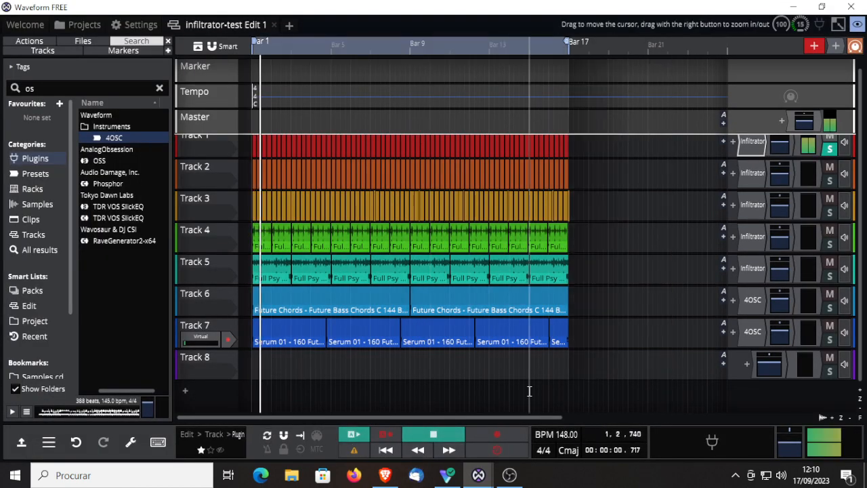
double_click(752, 141)
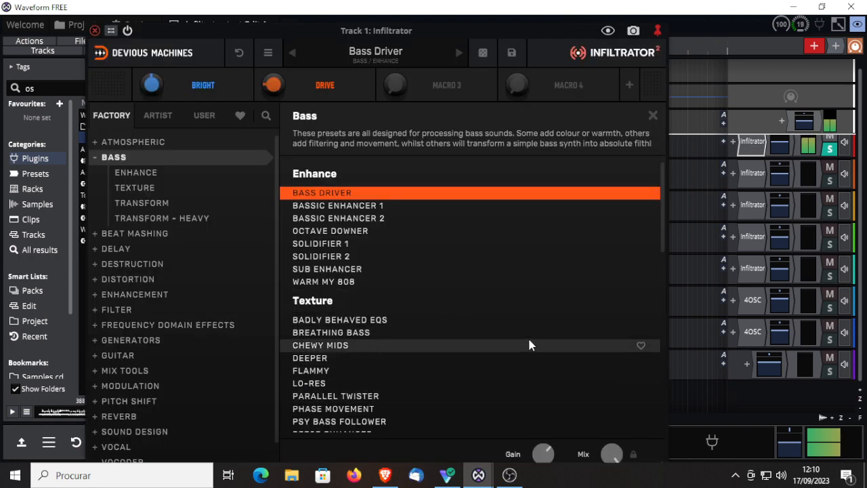
left_click(127, 31)
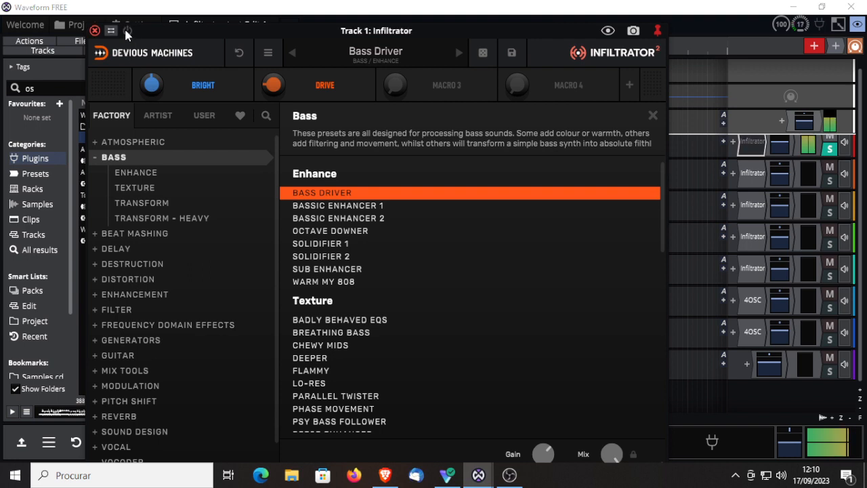
left_click(127, 31)
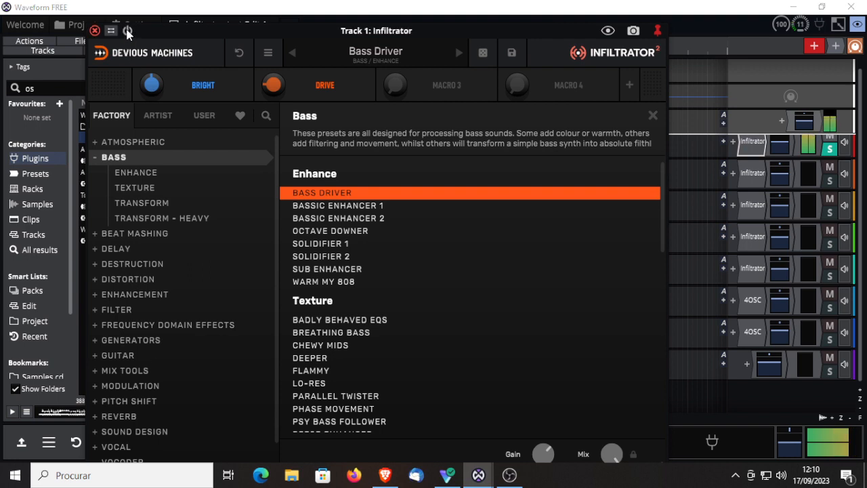
Step: Load the Bassic Enhancer 1 preset and compare the sound with the plugin bypassed and active
left_click(313, 208)
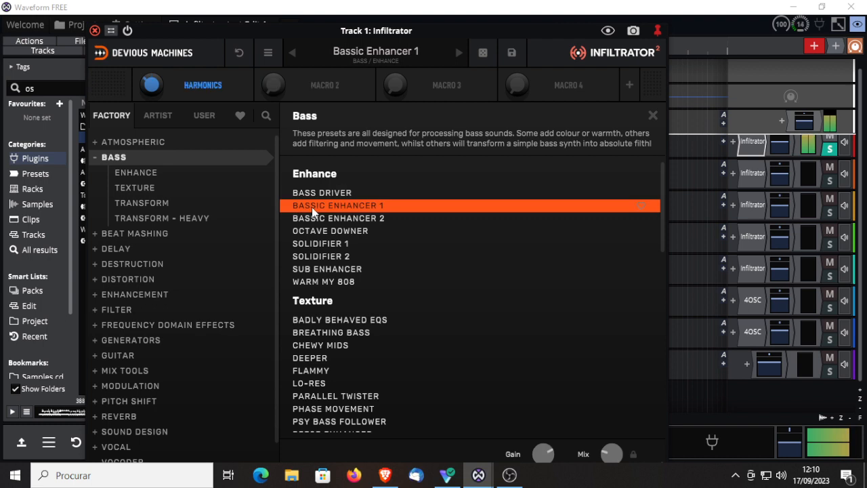
left_click(127, 31)
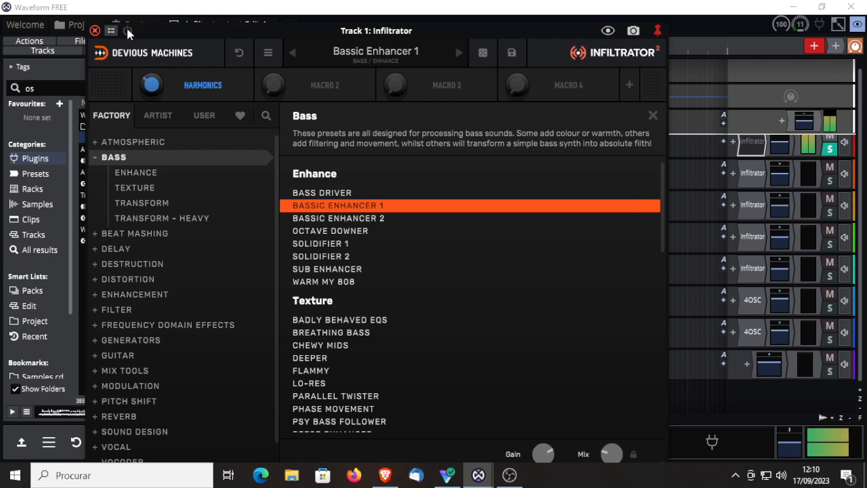
left_click(127, 31)
Step: Audition Bassic Enhancer 2, Warm My 808, Sub Enhancer and Psy Bass Follower, and load Trance Enhance from the Bass category's Texture group
left_click(339, 218)
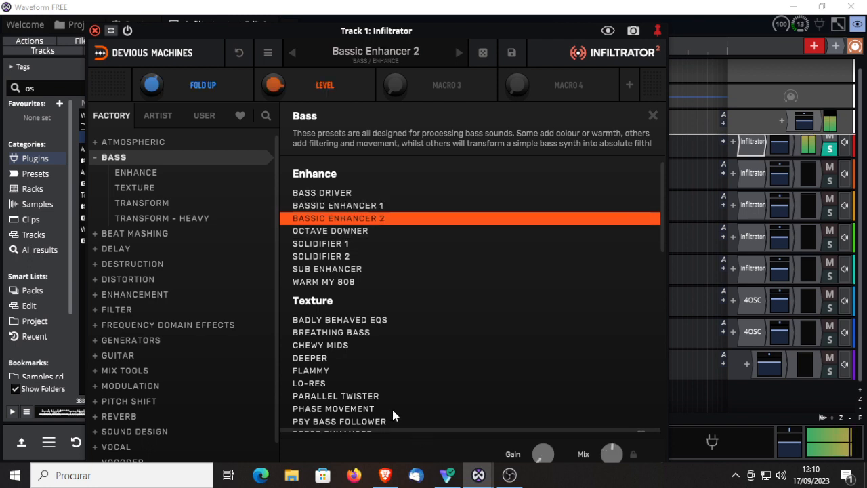
left_click(318, 281)
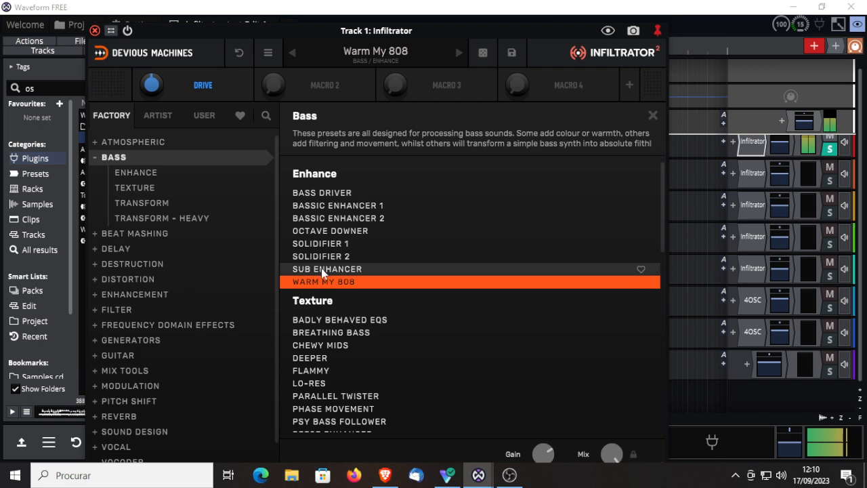
left_click(321, 268)
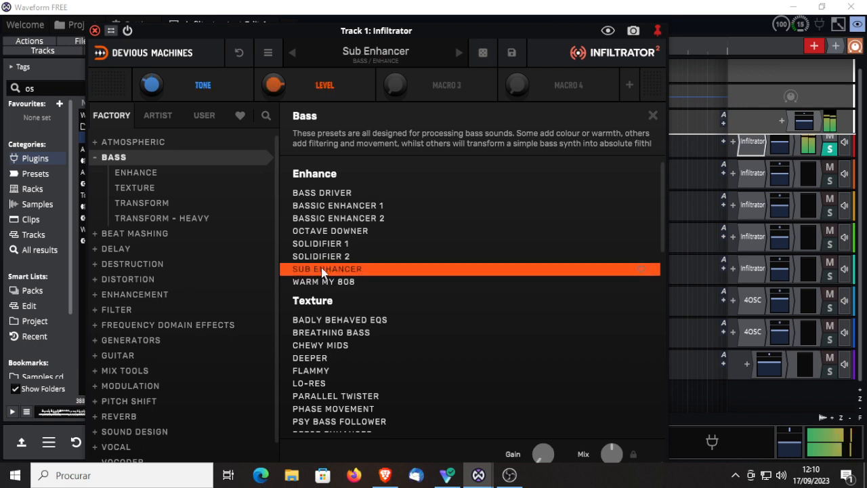
scroll(333, 362, "down", 3)
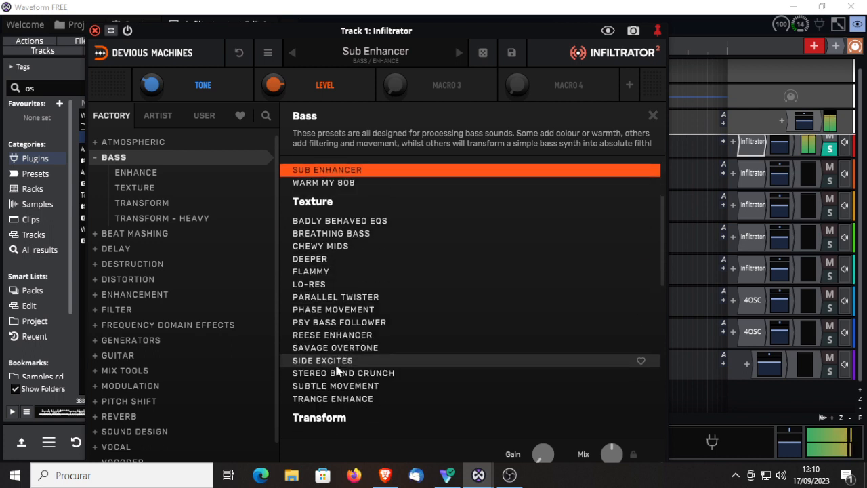
left_click(327, 324)
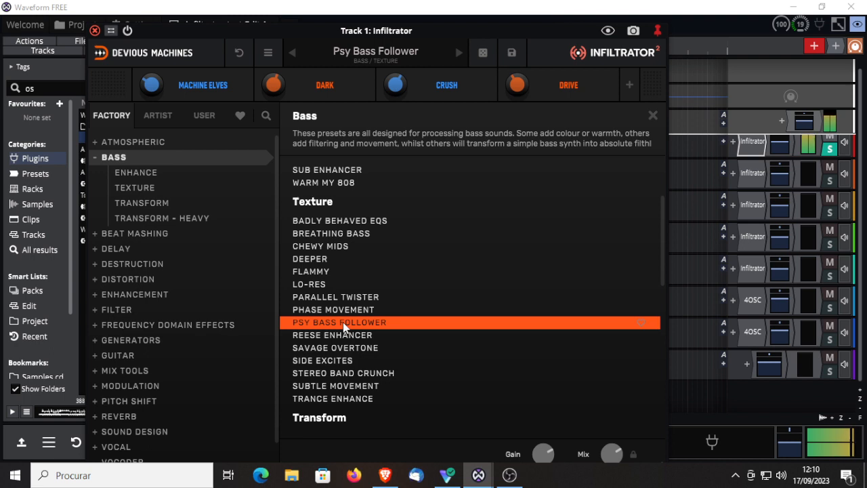
left_click(336, 401)
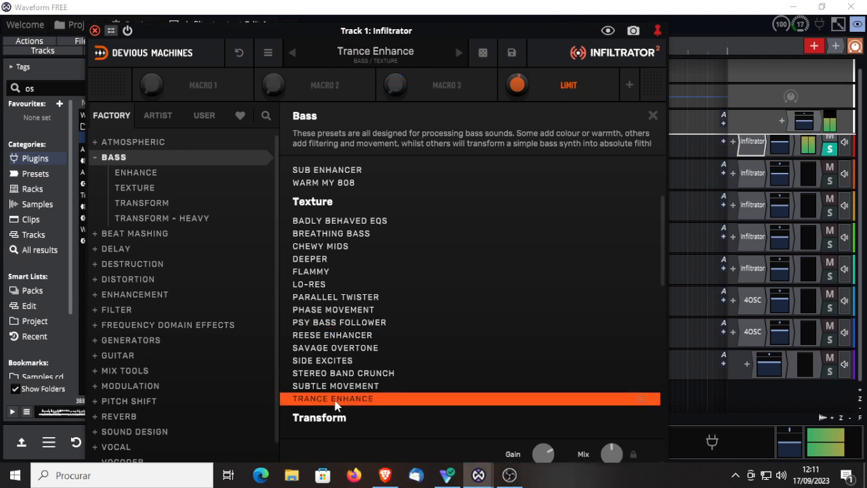
Step: Examine the Beat Mashing presets, the other factory categories, and the artist and user preset banks
left_click(97, 235)
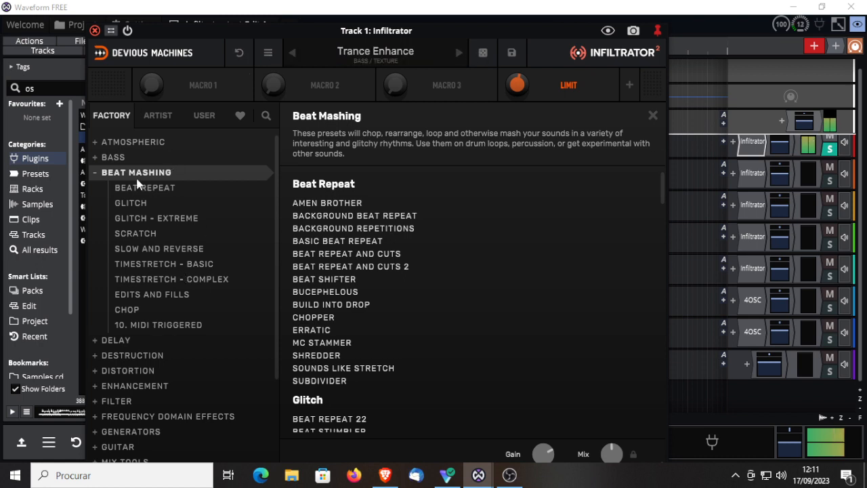
left_click_drag(275, 287, 261, 401)
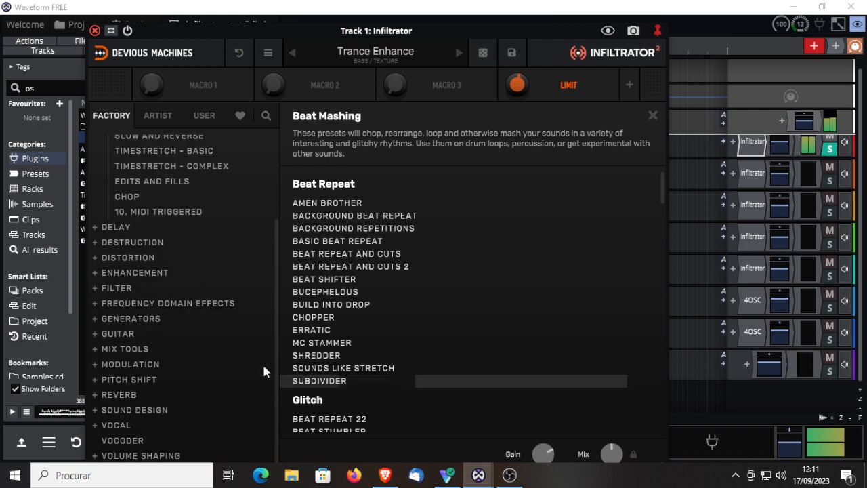
left_click(161, 115)
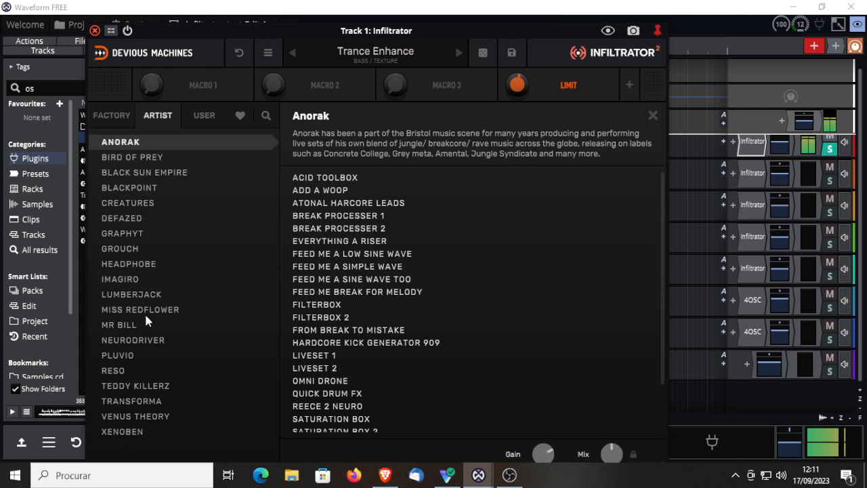
left_click(205, 116)
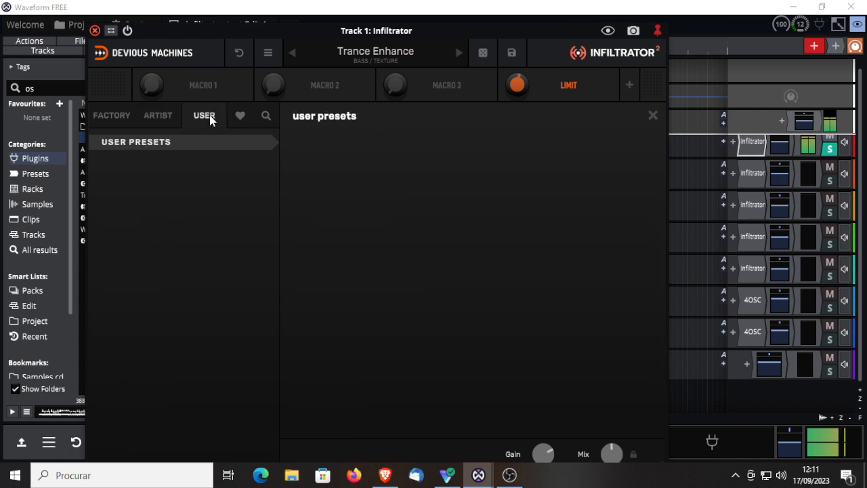
left_click(113, 119)
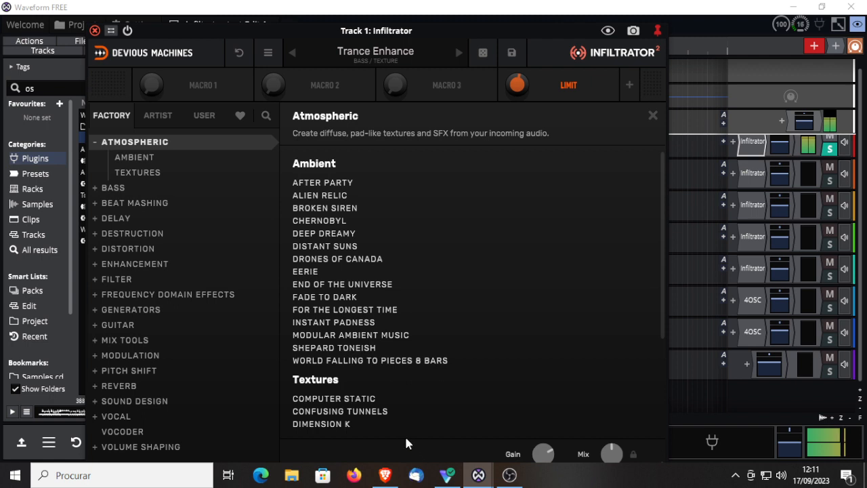
left_click(166, 120)
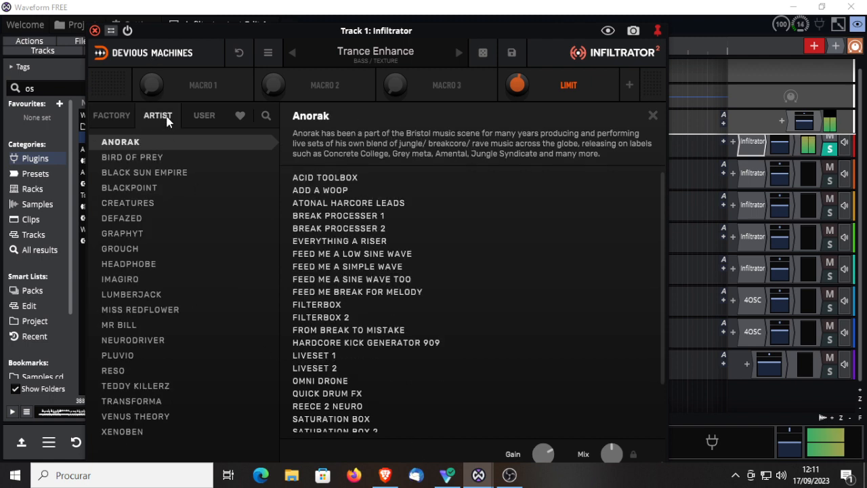
scroll(554, 346, "down", 3)
scroll(550, 339, "up", 3)
Step: Solo Track 2 instead of Track 1 and close Track 1's plugin window
left_click(830, 153)
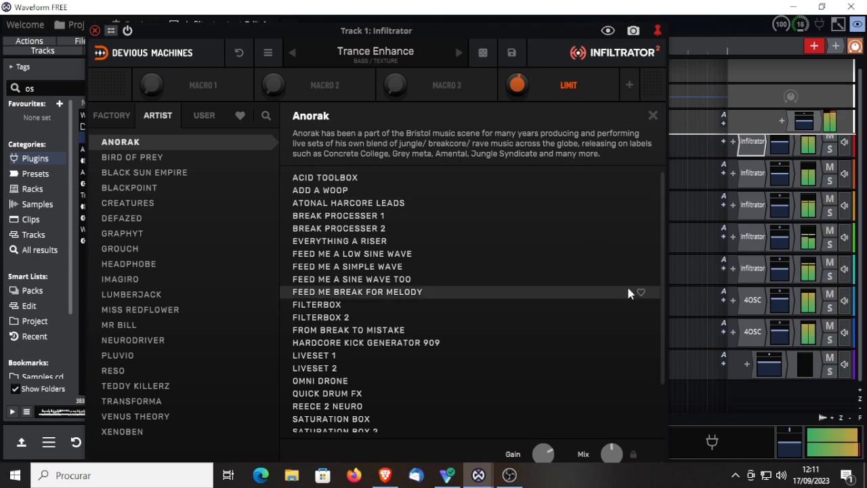
right_click(833, 169)
left_click(830, 153)
left_click(830, 152)
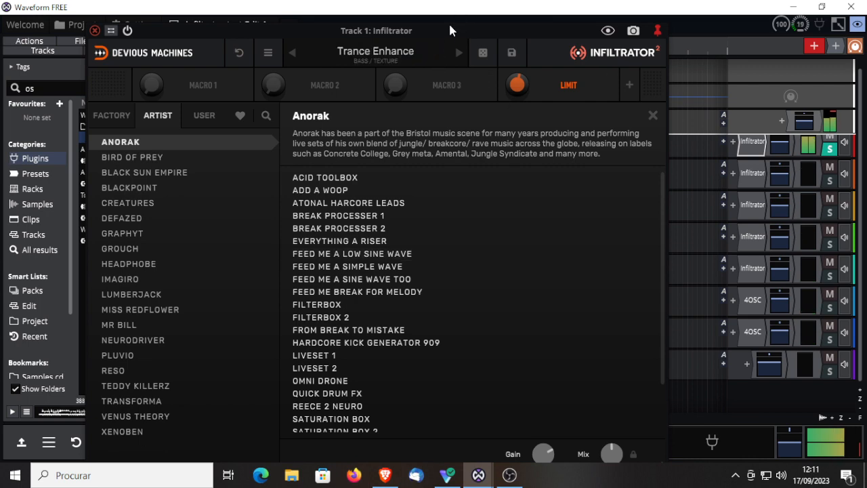
mouse_move(448, 27)
left_mouse_down()
mouse_move(431, 74)
mouse_move(441, 116)
mouse_move(380, 133)
left_mouse_up()
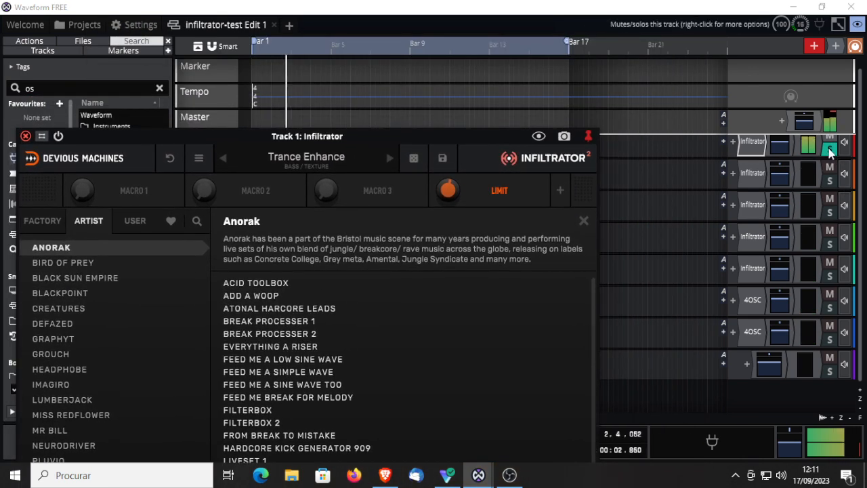
left_click(829, 180)
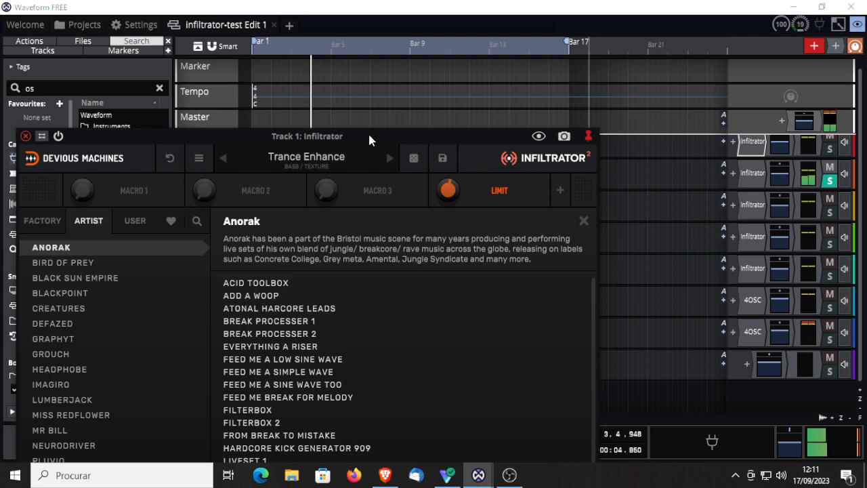
left_click_drag(368, 131, 486, 22)
left_click(141, 26)
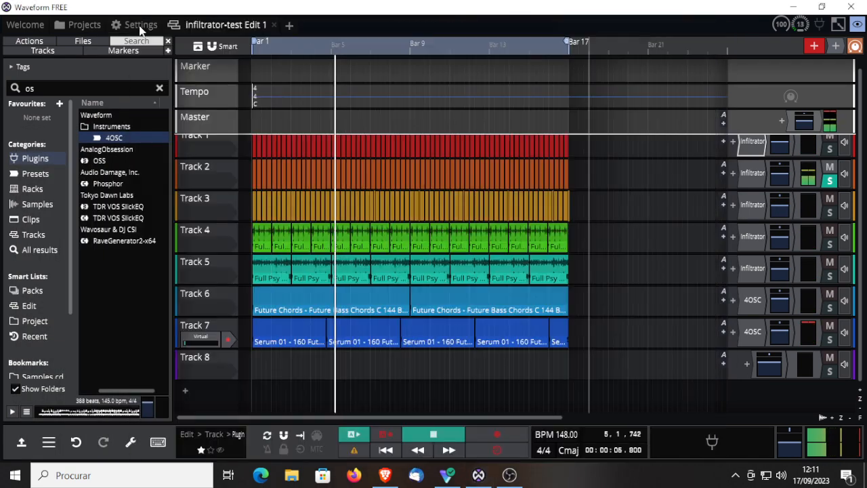
Step: Open Track 2's Infiltrator and try Basic Beat Repeat and Beat Shifter from the Beat Mashing category's Beat Repeat group
double_click(751, 173)
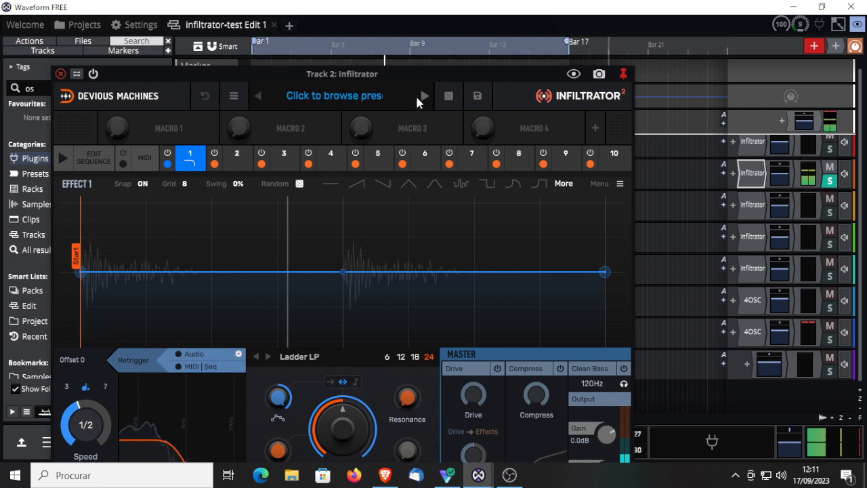
left_click(350, 98)
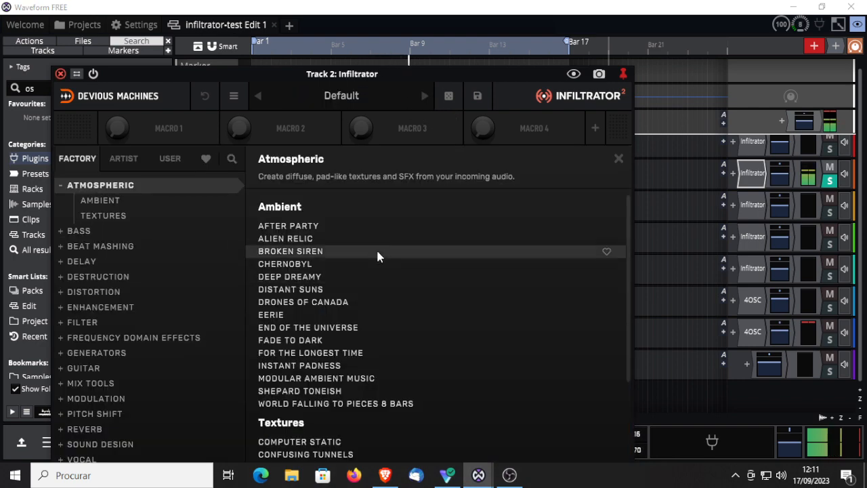
left_click(61, 246)
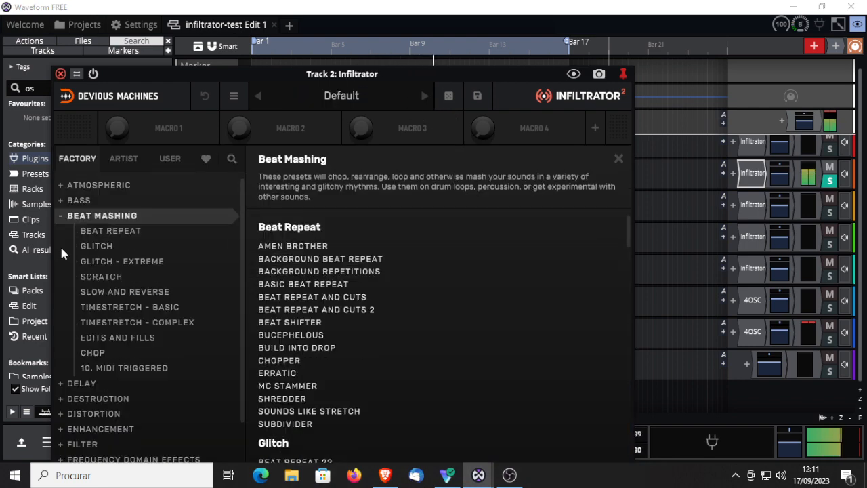
left_click(302, 285)
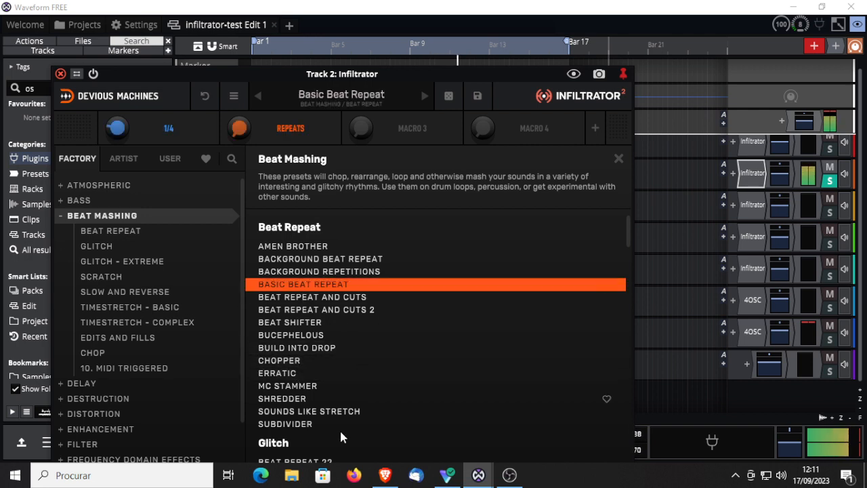
left_click(287, 323)
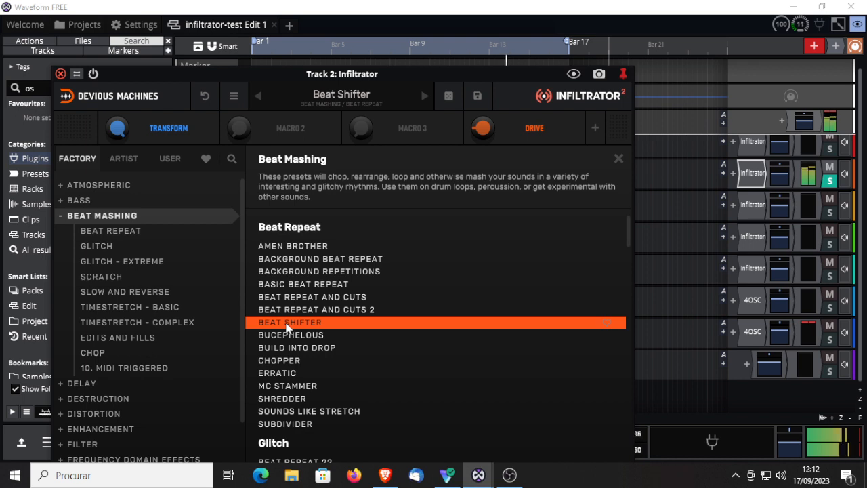
Step: Audition the Glitch presets Cybernetic Systems, Beat Repeat 22 and Metallic Glitches, and load Lazer Triplet Fills
scroll(409, 429, "down", 5)
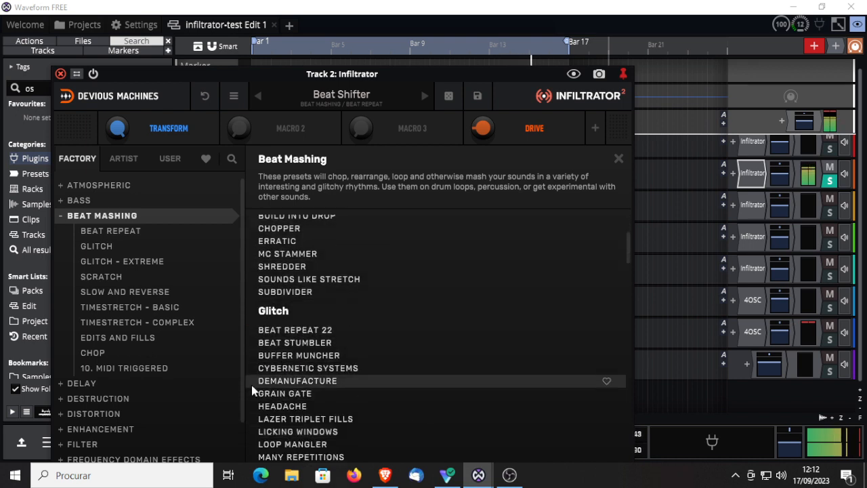
left_click(284, 369)
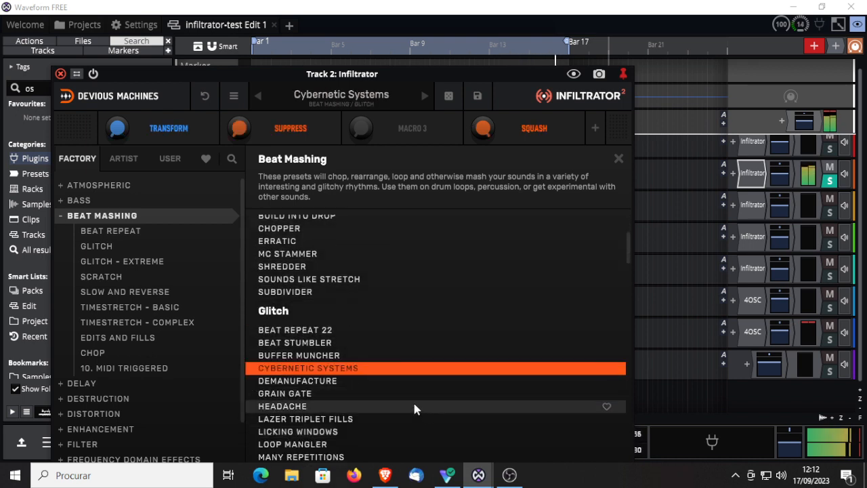
left_click(306, 334)
scroll(411, 409, "down", 2)
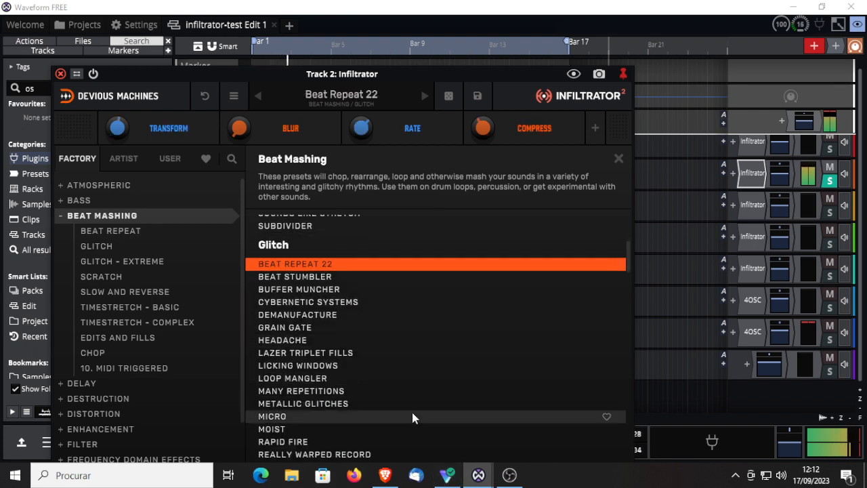
left_click(323, 404)
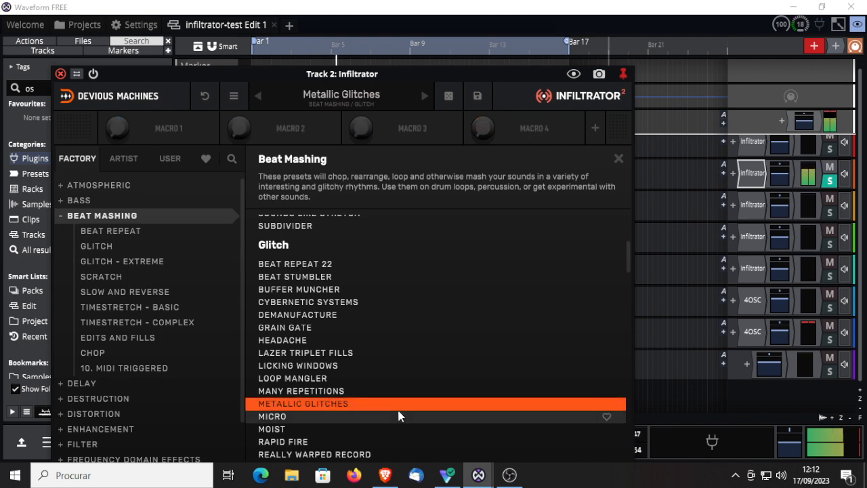
left_click(311, 354)
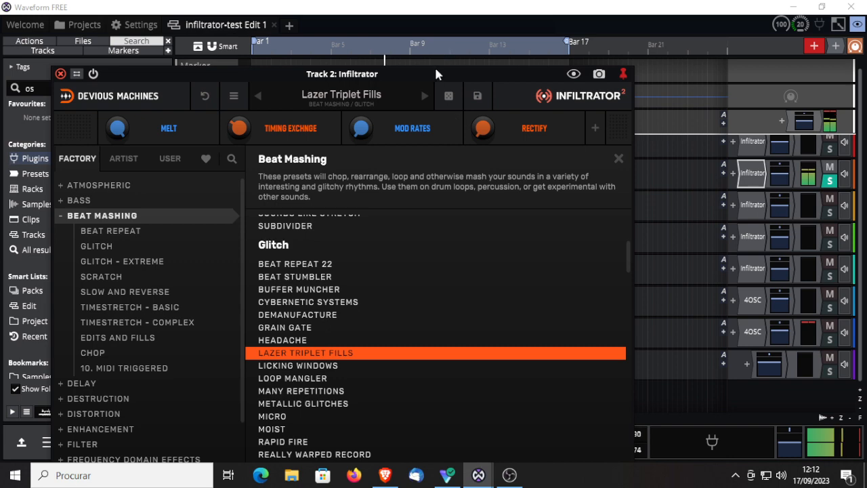
Step: Move the plugin window clear of the upper tracks and bypass Track 2's Infiltrator
left_click_drag(434, 68, 494, 292)
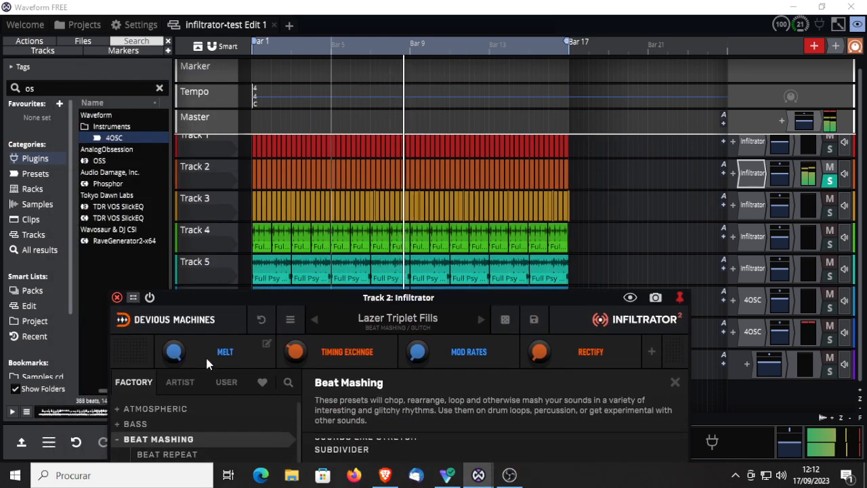
left_click(148, 297)
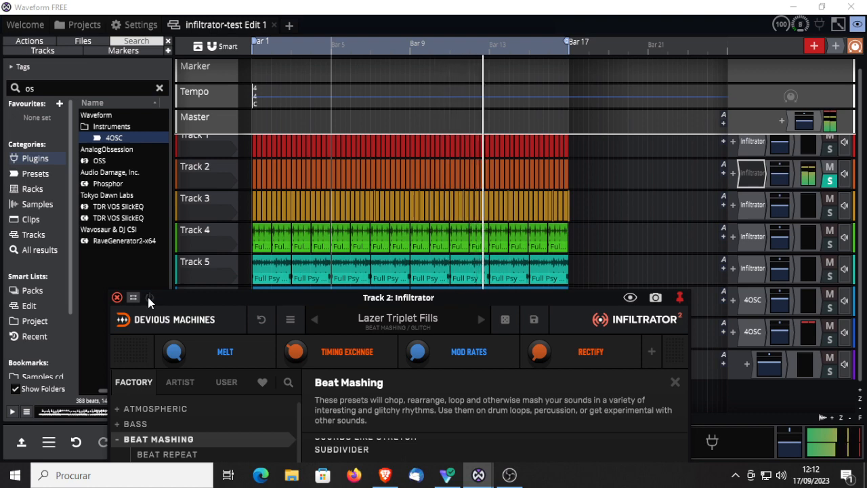
Step: Move Track 2's plugin window up and audition the Glitch presets Headache, Beat Repeat 22, Cybernetic Systems and Loop Mangler
left_click_drag(377, 299, 406, 105)
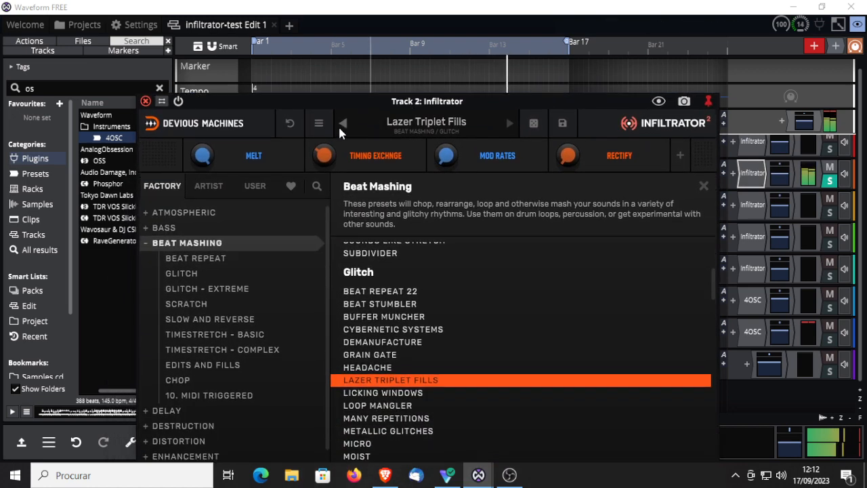
left_click(341, 125)
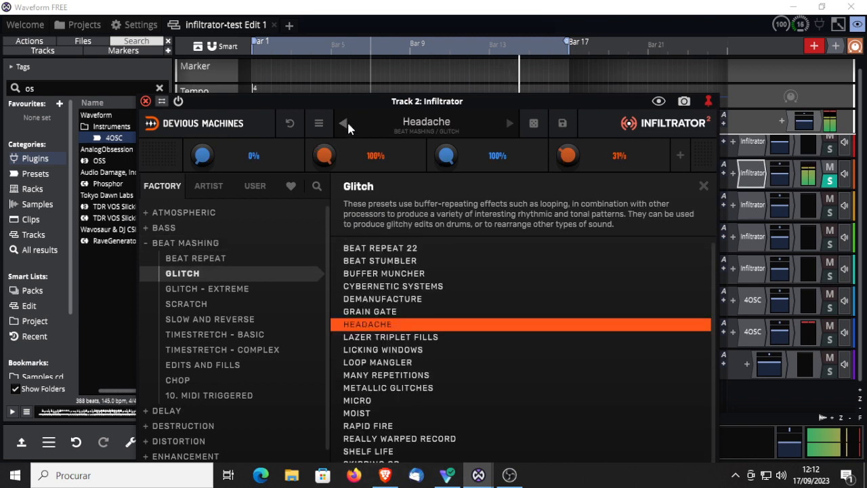
left_click(394, 250)
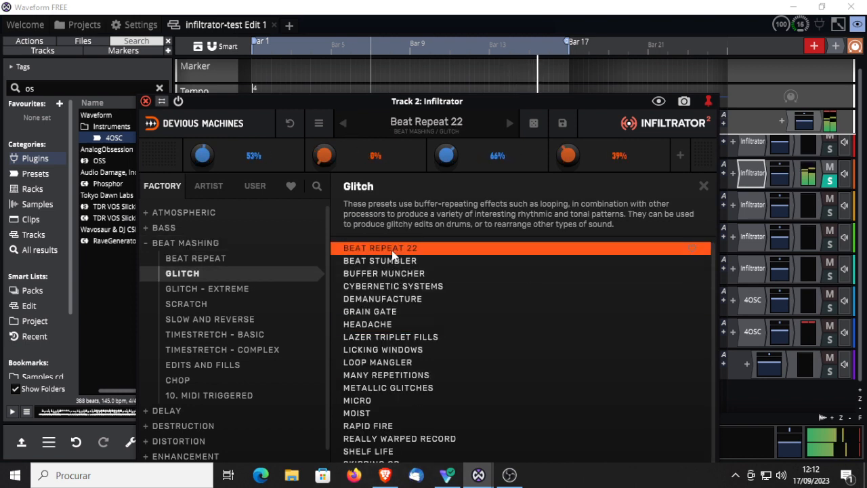
left_click(387, 287)
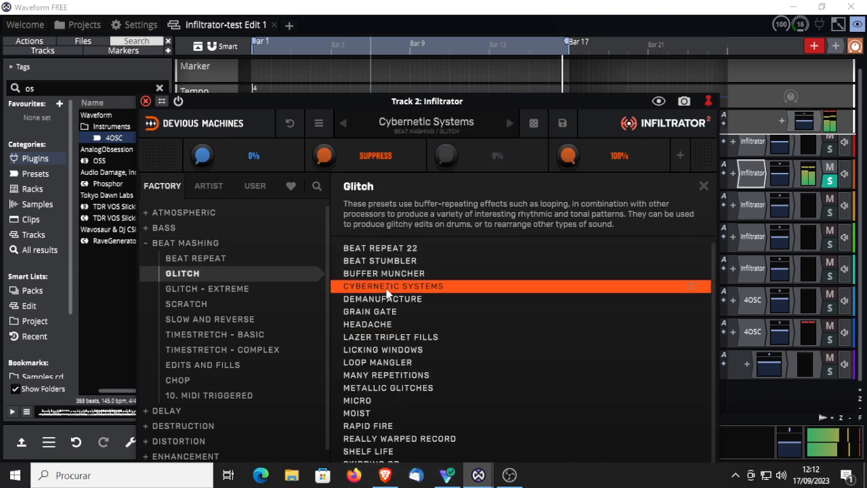
left_click(376, 362)
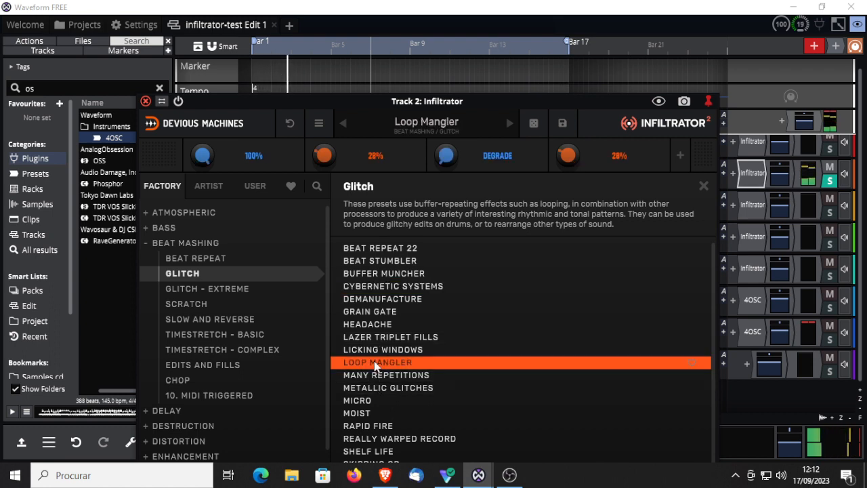
scroll(710, 296, "down", 2)
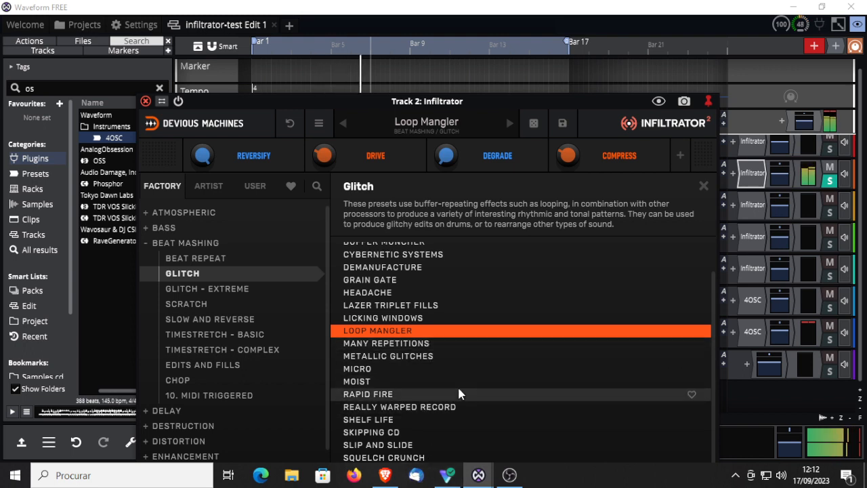
Step: Audition Crystal Divers and Radioactive from the Glitch - Extreme group and move the plugin window up to reveal more of it
left_click(193, 290)
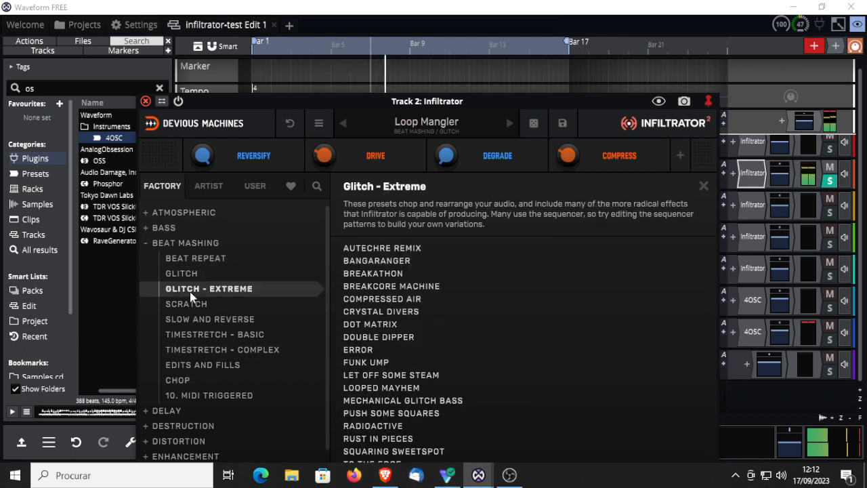
left_click(376, 313)
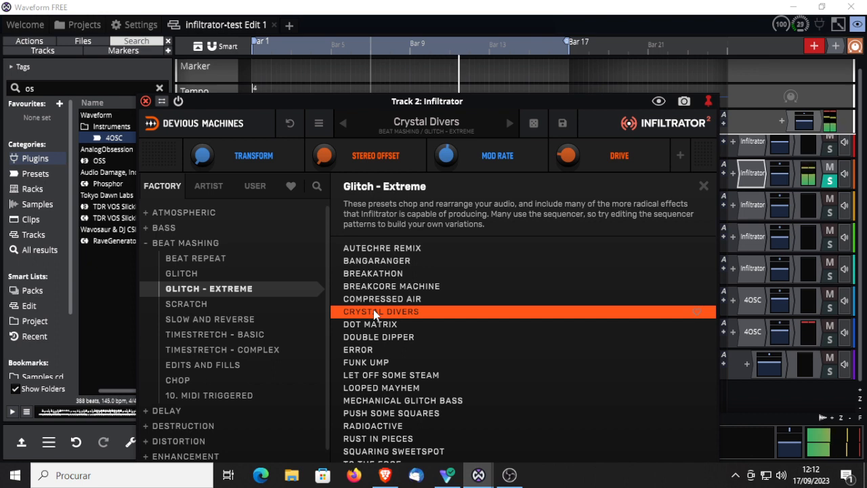
left_click(372, 426)
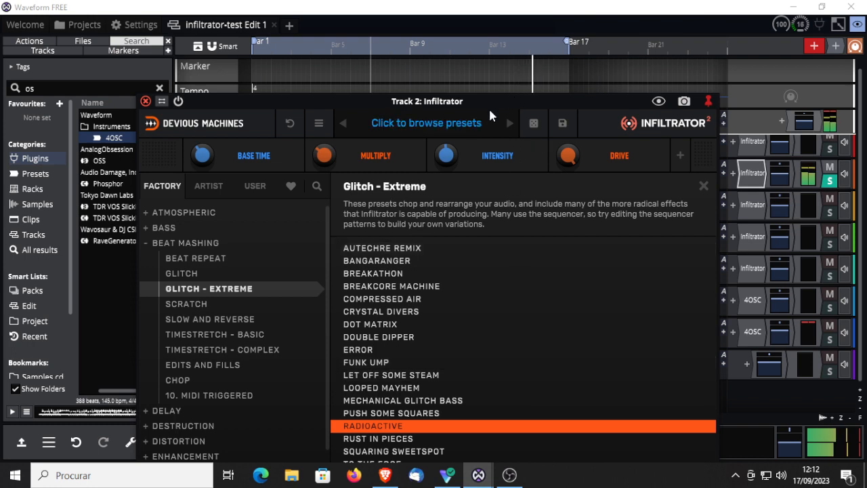
left_click_drag(487, 100, 502, 27)
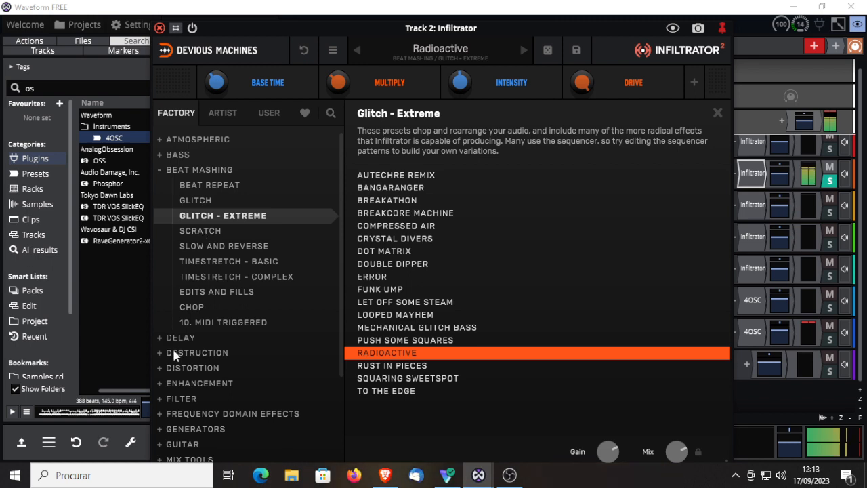
Step: Audition the Chop presets Drum Slapz, Pitch Glitch, Sequence Of Gates and Super Gated Combs on Track 2
left_click(192, 293)
left_click(193, 308)
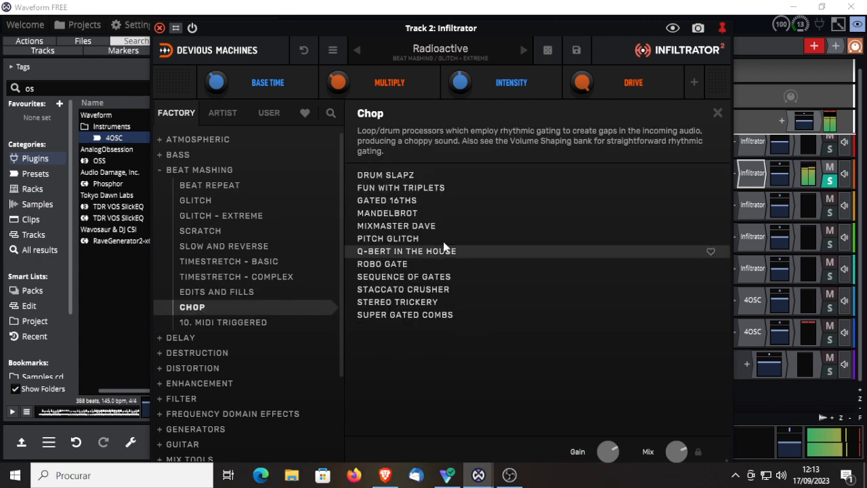
left_click(409, 178)
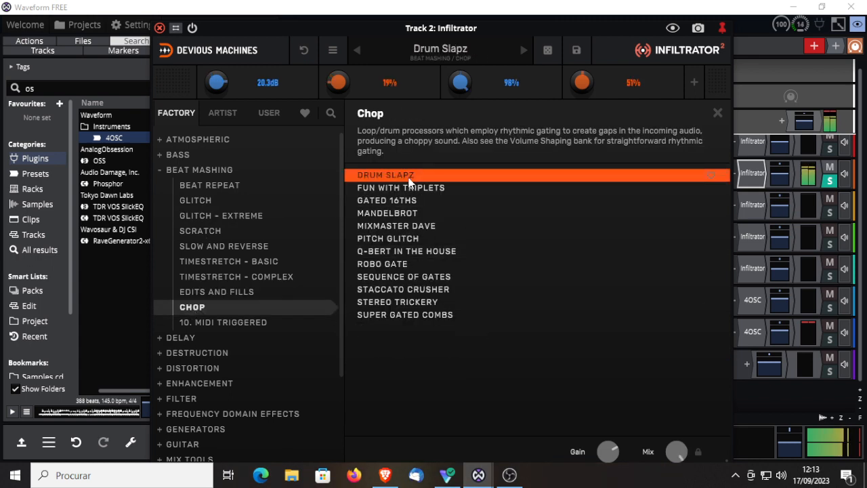
left_click(390, 241)
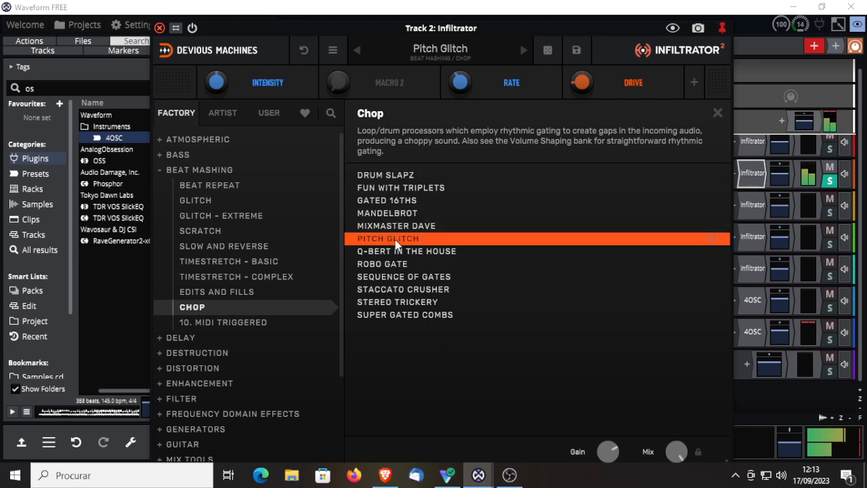
left_click(398, 279)
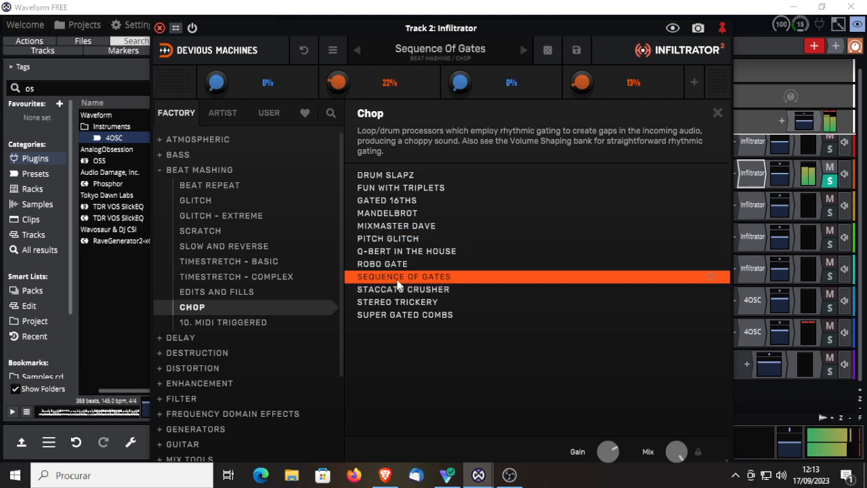
left_click(392, 315)
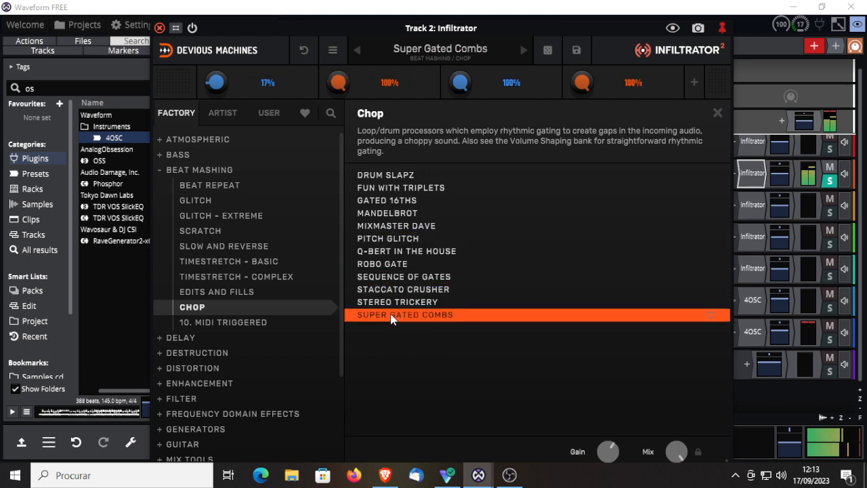
Step: Audition the Destruction presets Cyberpunk, Doomed Psy Winder and Melodic Gate from Sci-fi, plus Bit Meddler and Crystallisation from Mechanical
left_click(160, 353)
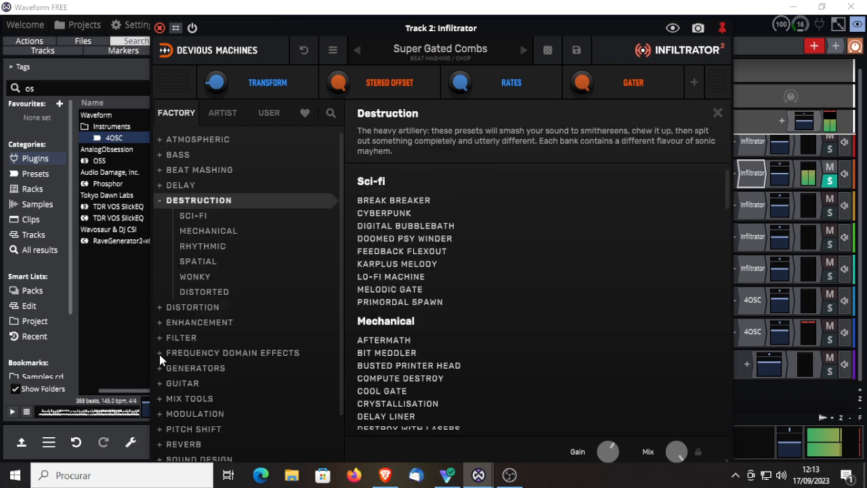
left_click(374, 218)
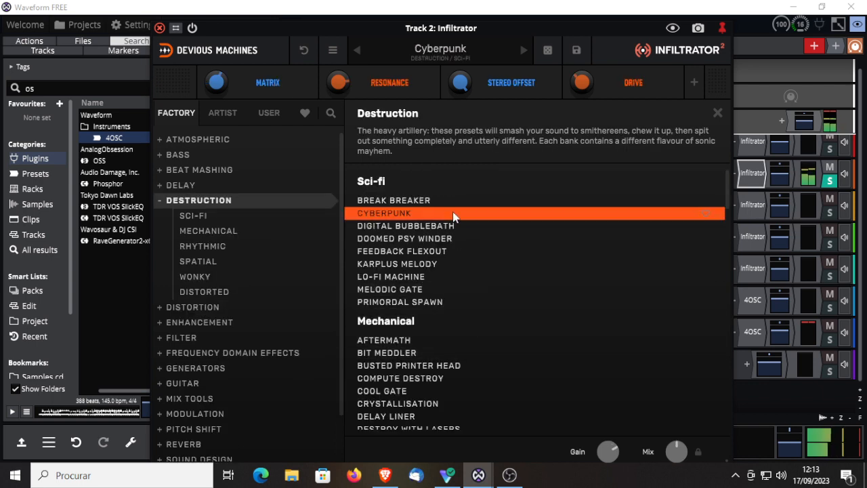
left_click(395, 246)
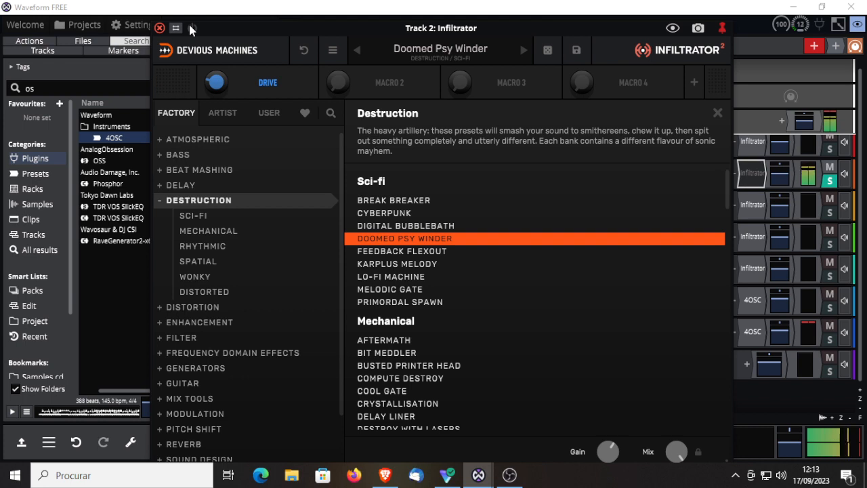
left_click(393, 291)
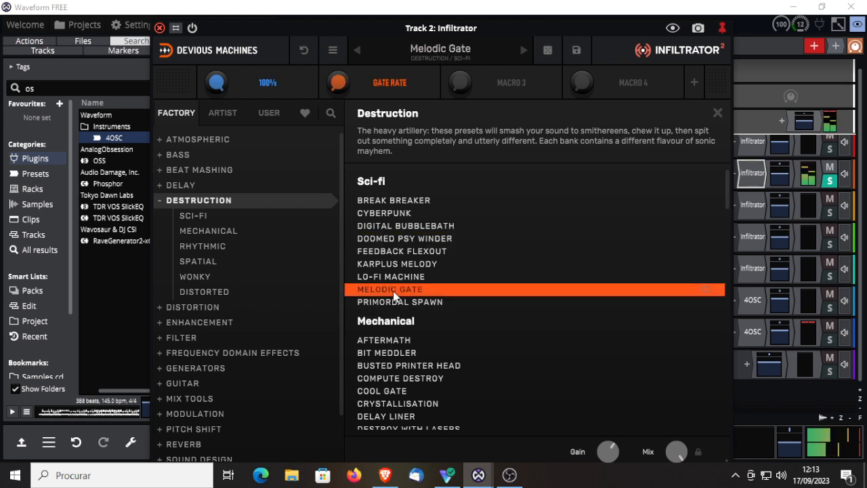
left_click(390, 355)
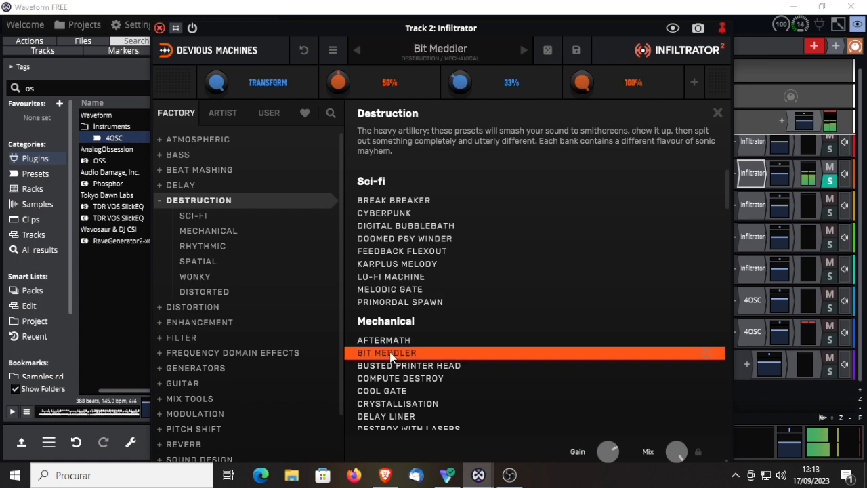
left_click(398, 404)
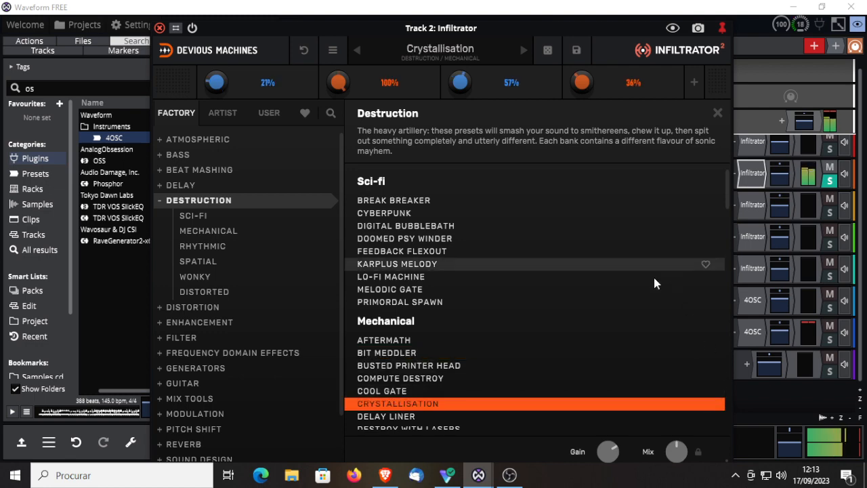
Step: Try the Destruction presets She Said Destroy, WTF World and Beat Transform 2, and load Glitchy Gaters from the Rhythmic group
scroll(725, 237, "down", 5)
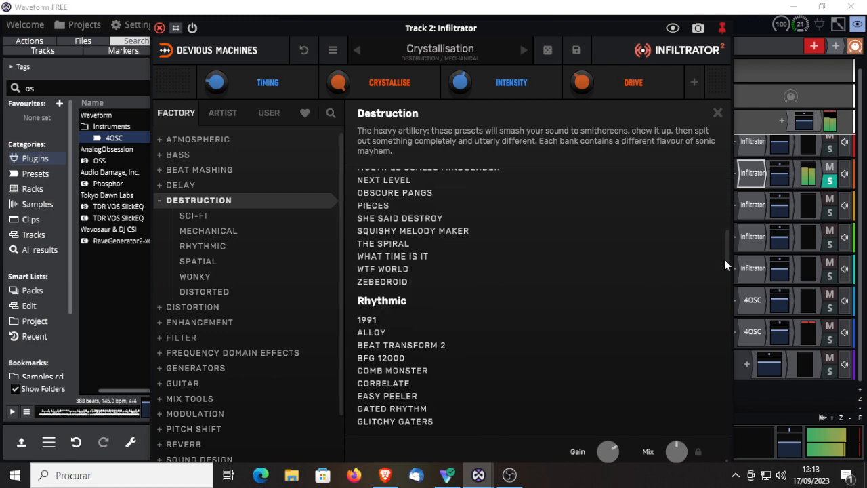
left_click(402, 218)
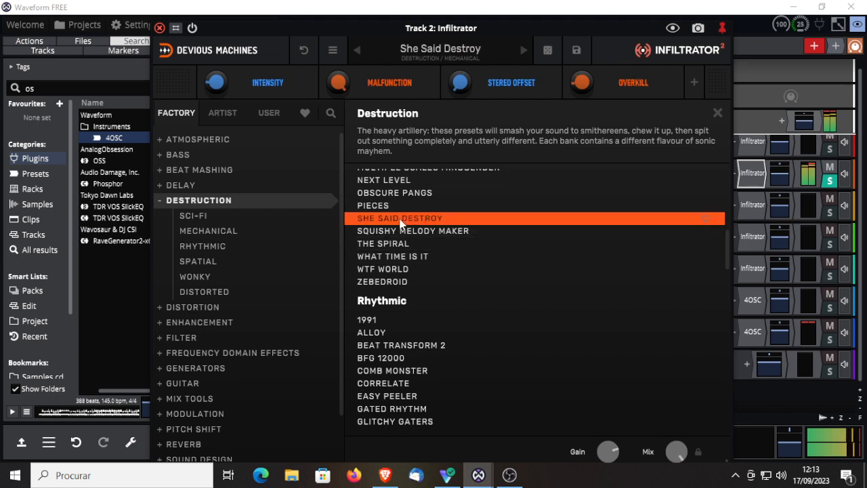
left_click(370, 270)
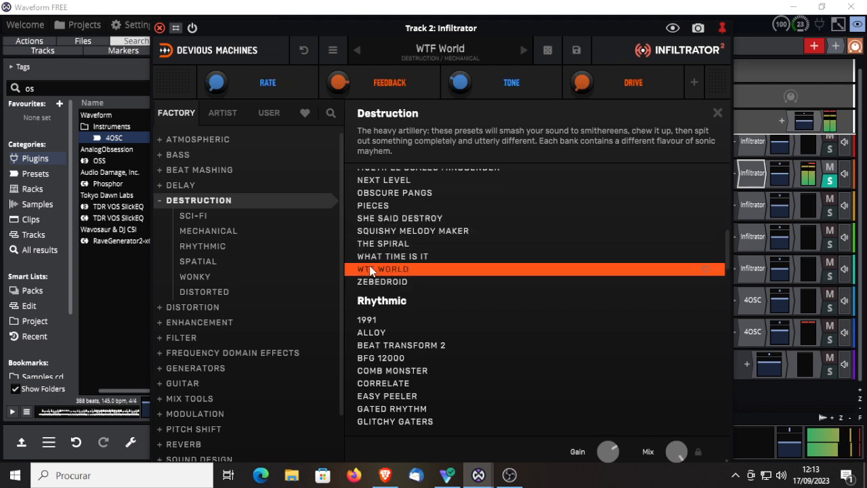
left_click(380, 347)
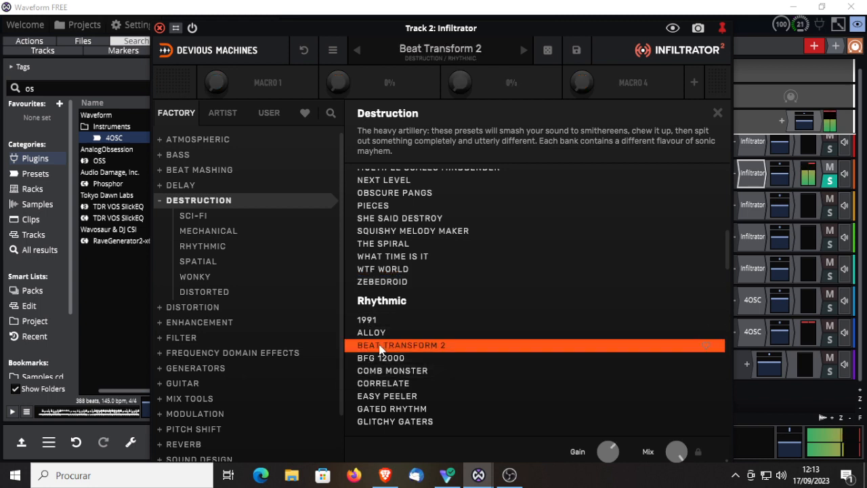
left_click(383, 422)
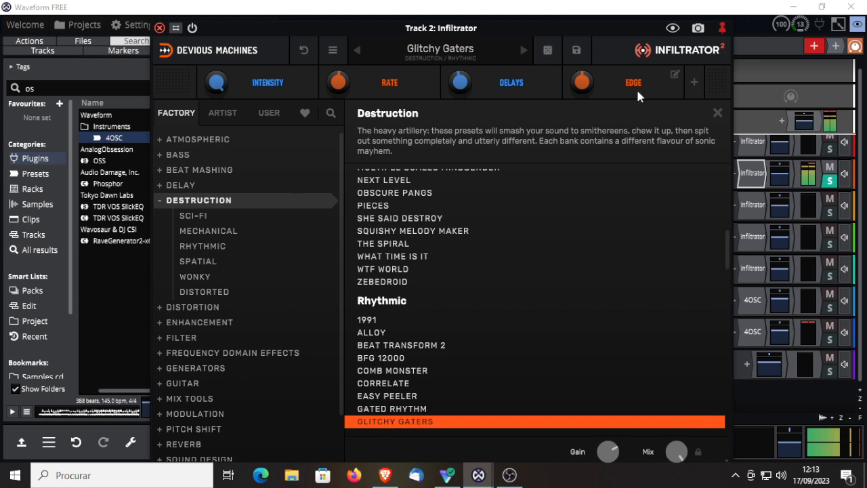
Step: Close the preset browser and set Effect 1's speed to 16 bars and its grid to 3
left_click(716, 114)
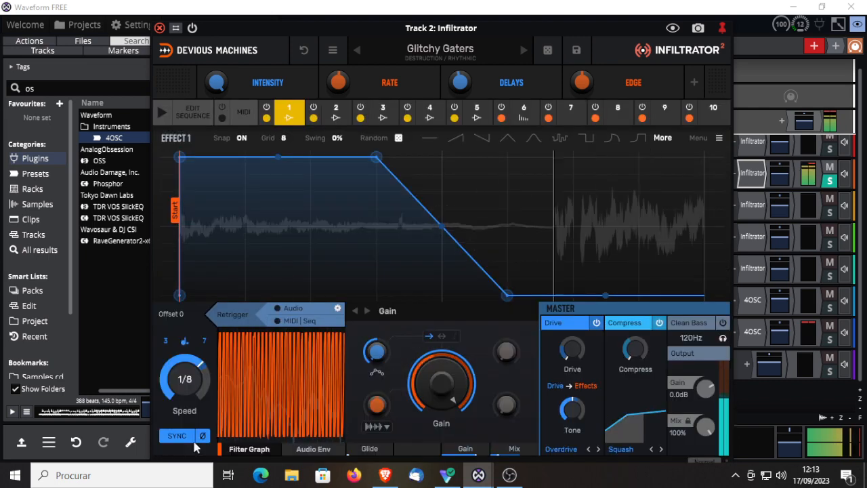
left_click_drag(187, 361, 186, 453)
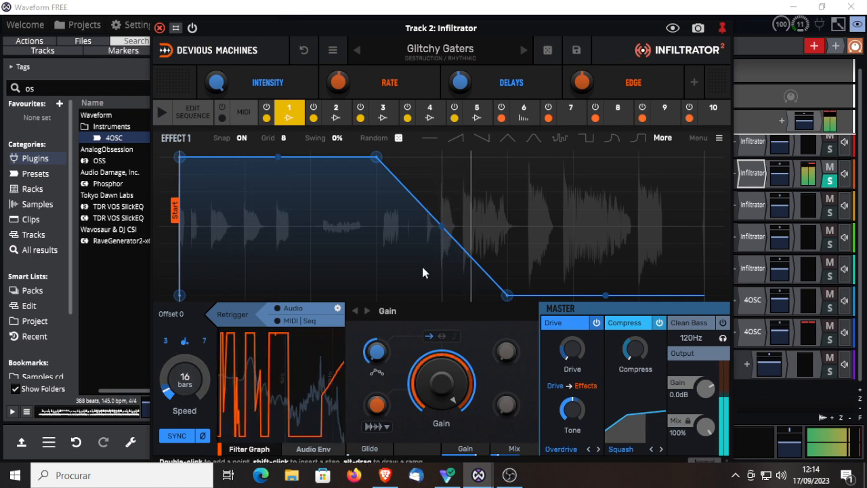
left_click(283, 138)
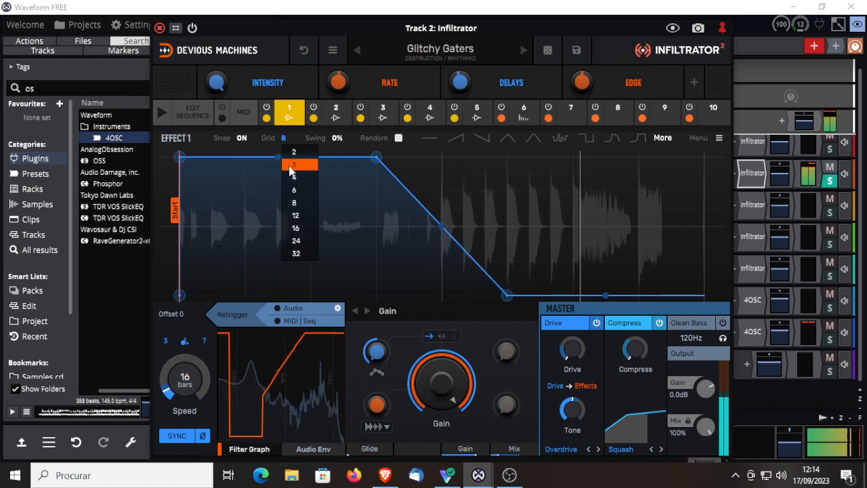
left_click(291, 166)
Step: Set Effect 2's envelope grid to 6
left_click(335, 112)
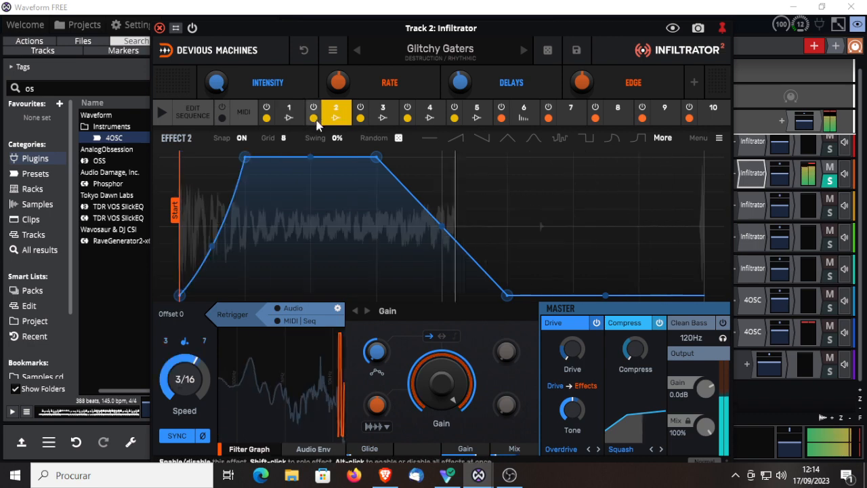
left_click(283, 138)
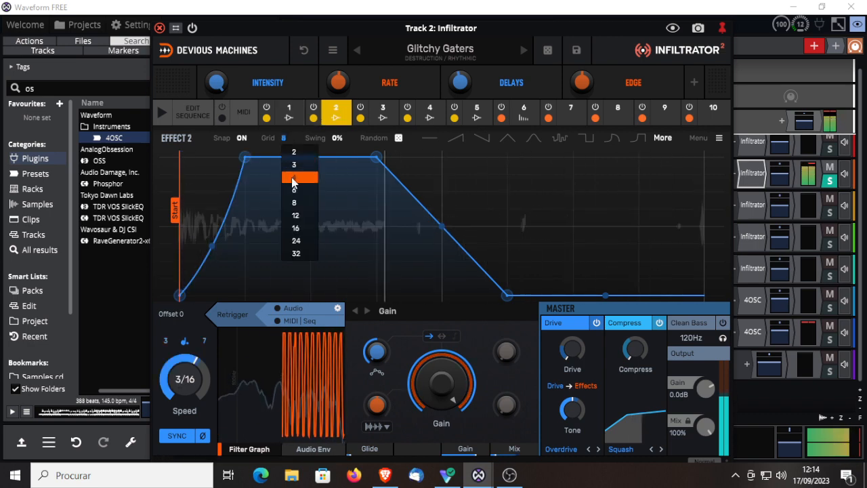
left_click(294, 190)
Step: Set Effect 4's envelope grid to 6 and its speed to 16 bars, and switch to Effect 5
left_click(383, 112)
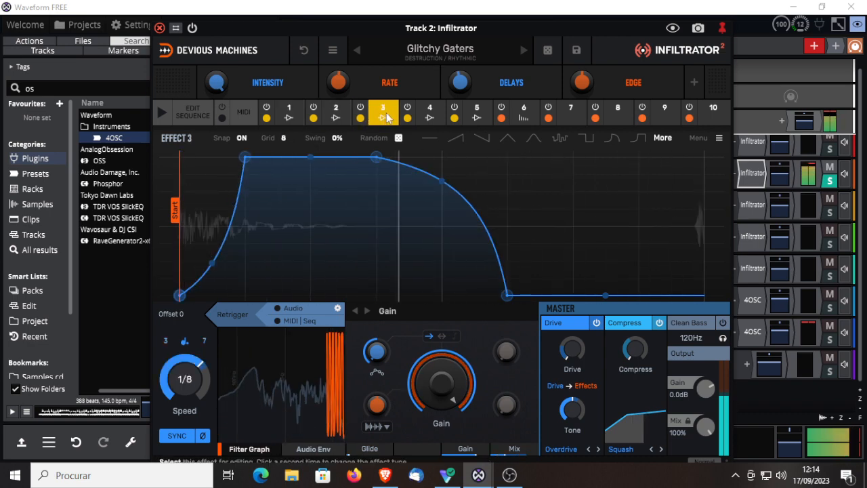
left_click(285, 138)
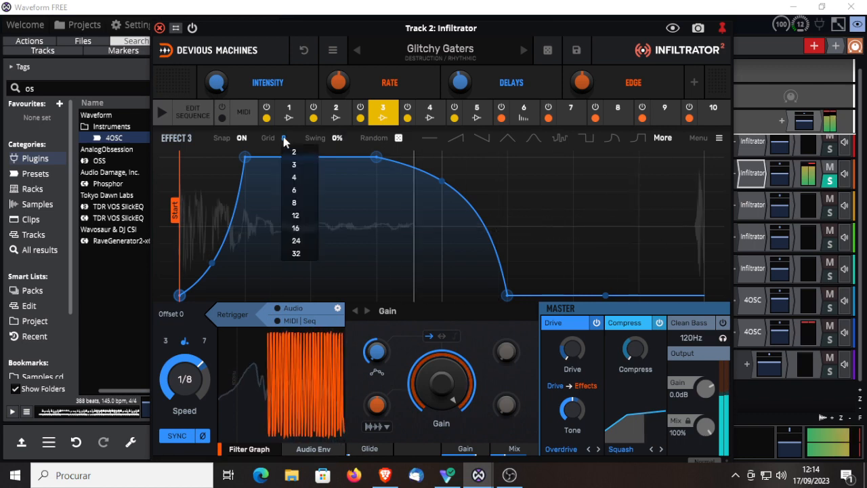
left_click(430, 110)
left_click(431, 113)
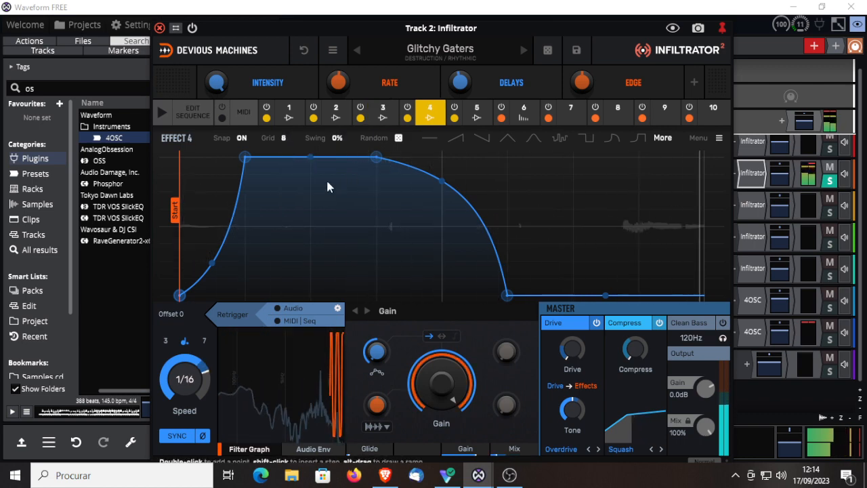
left_click(285, 139)
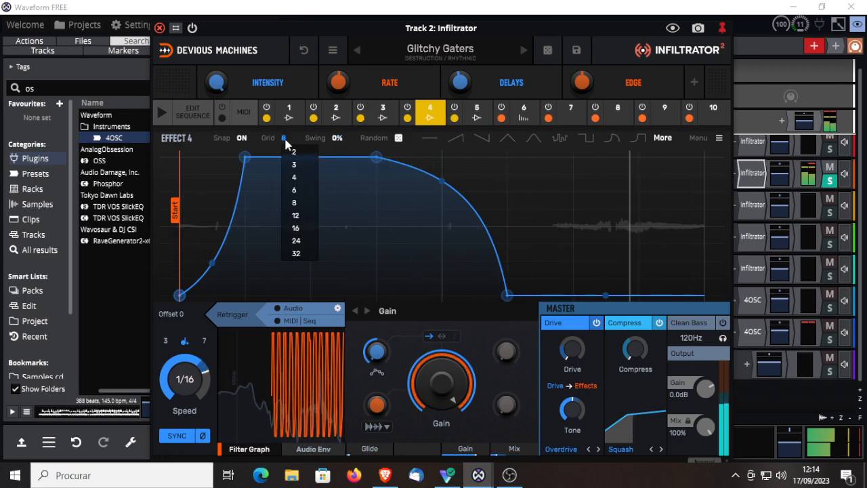
left_click(300, 190)
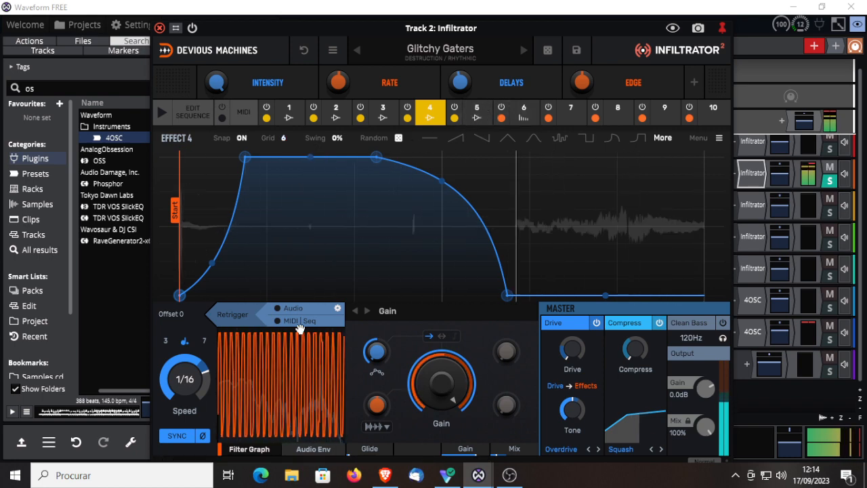
left_click_drag(197, 368, 196, 454)
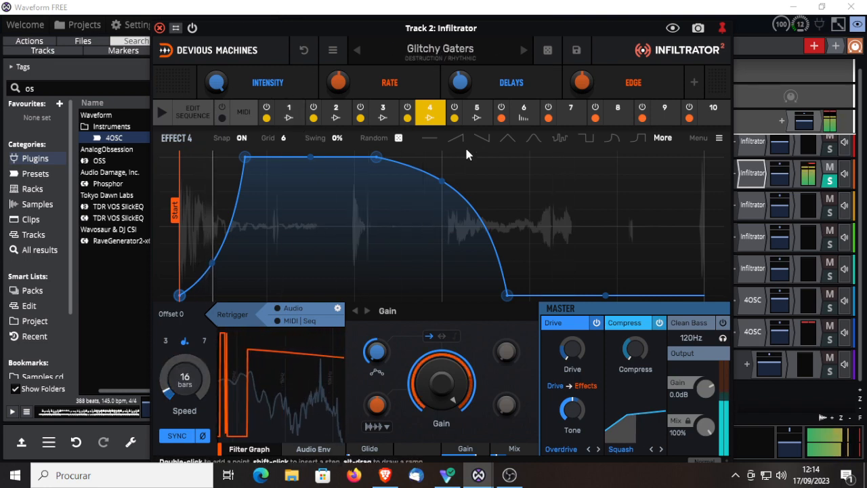
left_click(478, 113)
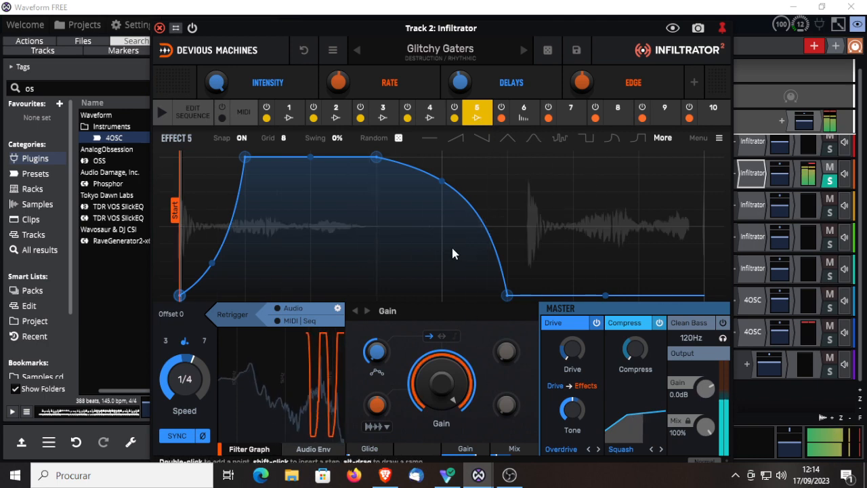
Step: Load Jazz Improv, and audition the Volume Shaping presets Psy Trance Bassline 1, 16th Pulse, Dubstep Remixer, Echoes of Goa and Multi Gater
left_click(523, 51)
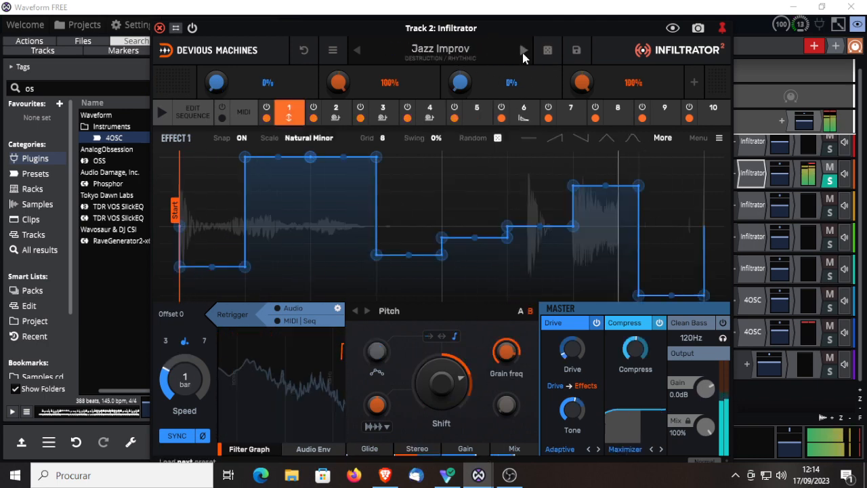
left_click(452, 52)
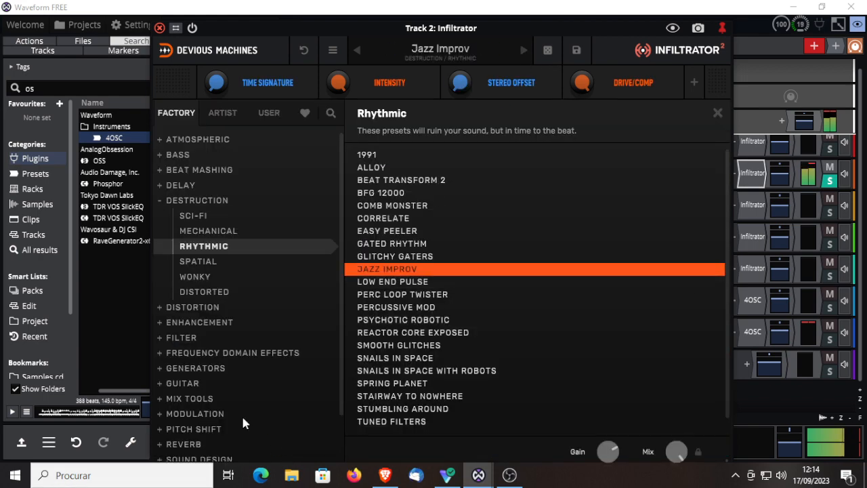
scroll(336, 336, "down", 2)
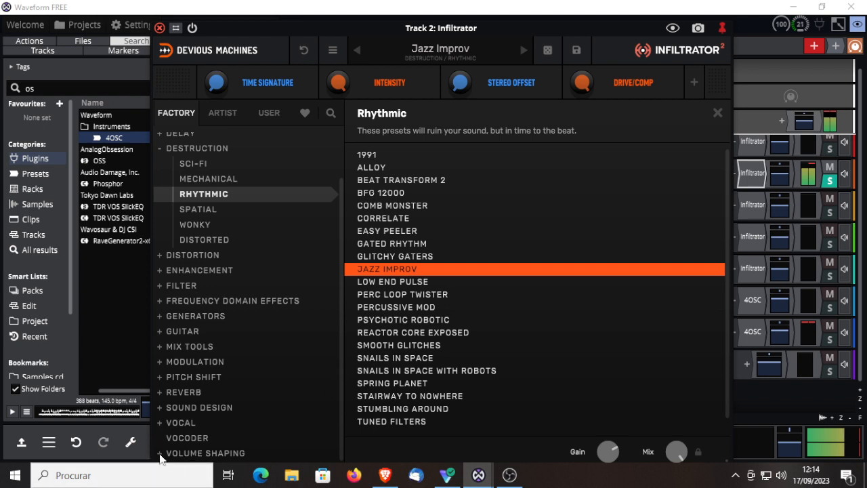
left_click(163, 454)
left_click(431, 270)
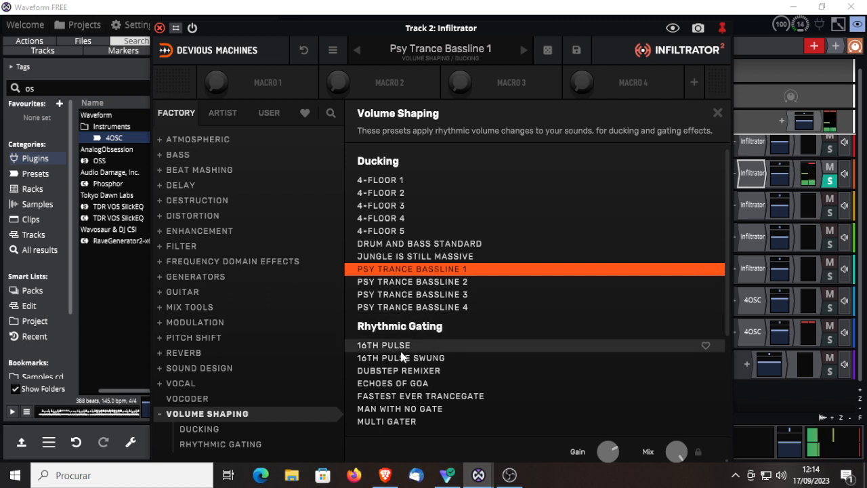
left_click(427, 345)
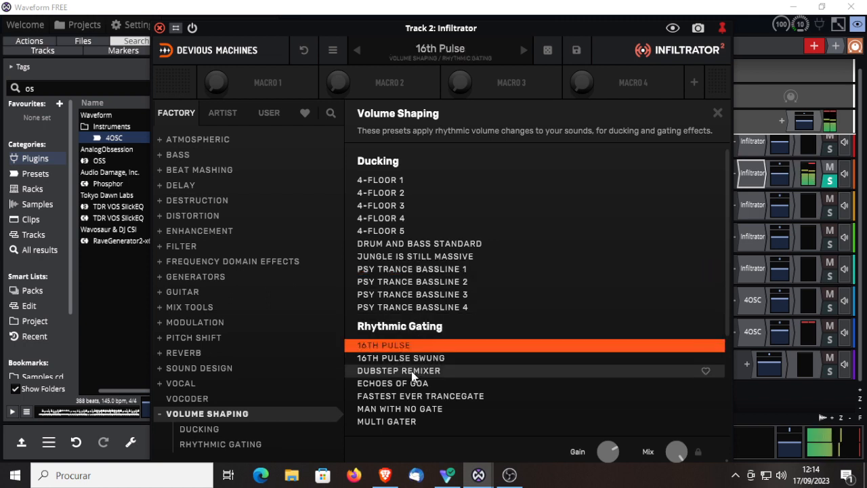
left_click(413, 371)
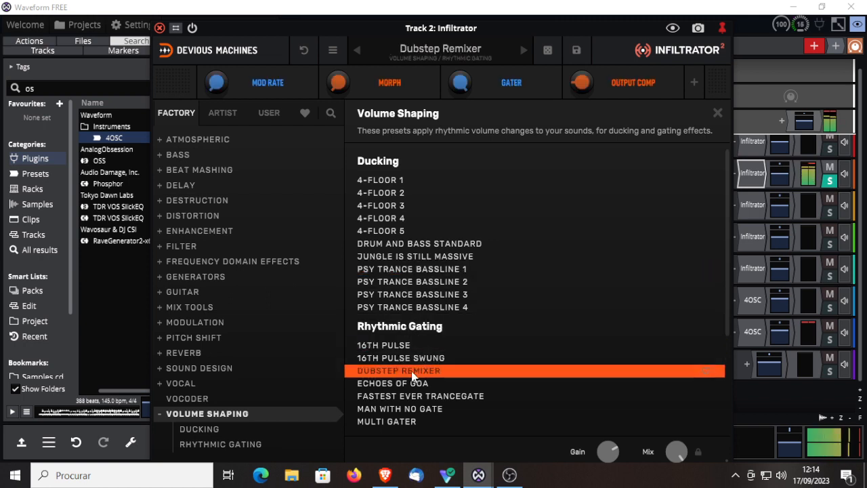
left_click(410, 384)
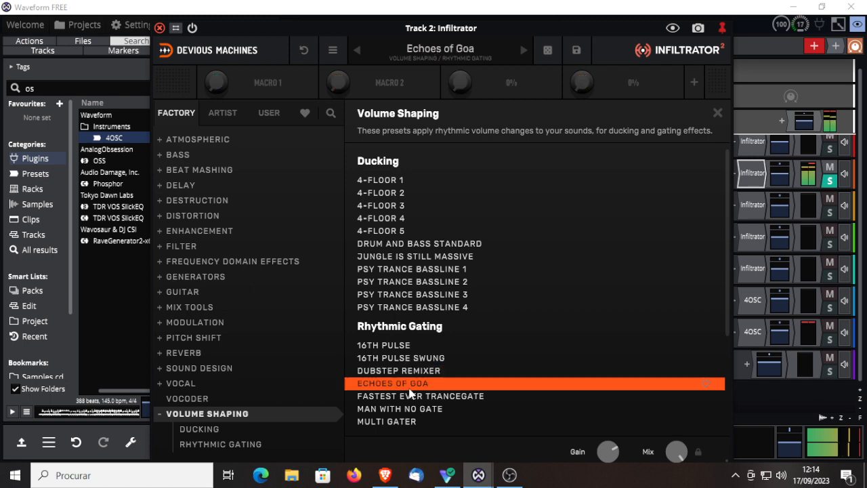
left_click(390, 422)
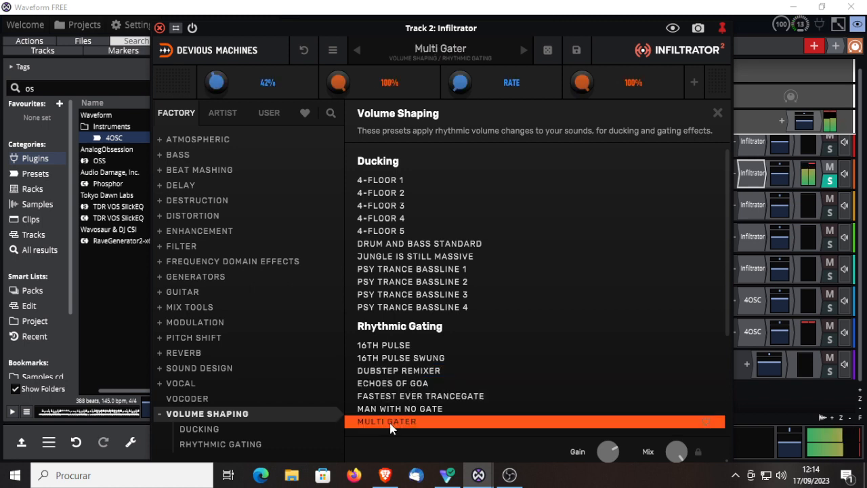
Step: Audition the Flangers & Phasers presets Difficult Phase, Nitrous Oxide, Subtle Tape Drift, Shimmery Tape Flange and Phlangeloid from Modulation
left_click(165, 323)
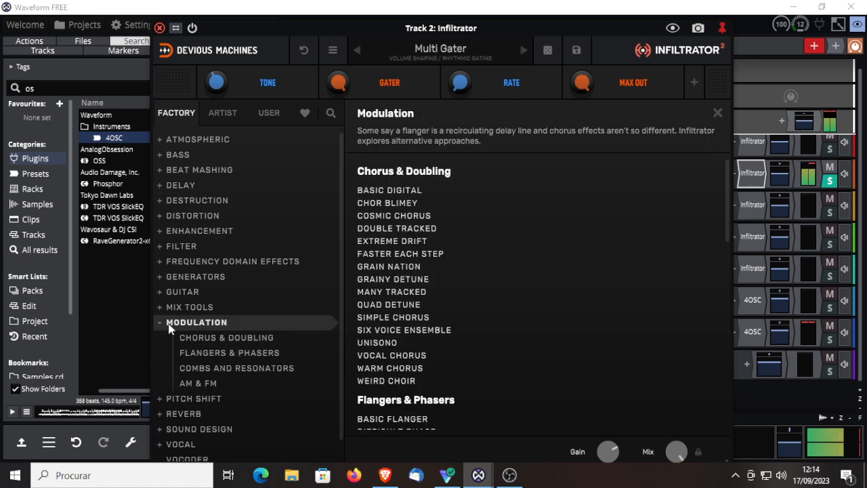
left_click(206, 353)
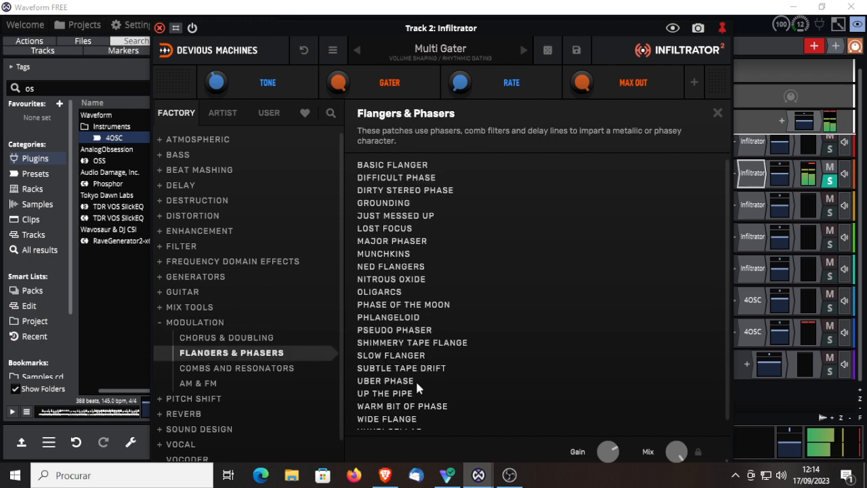
left_click(392, 179)
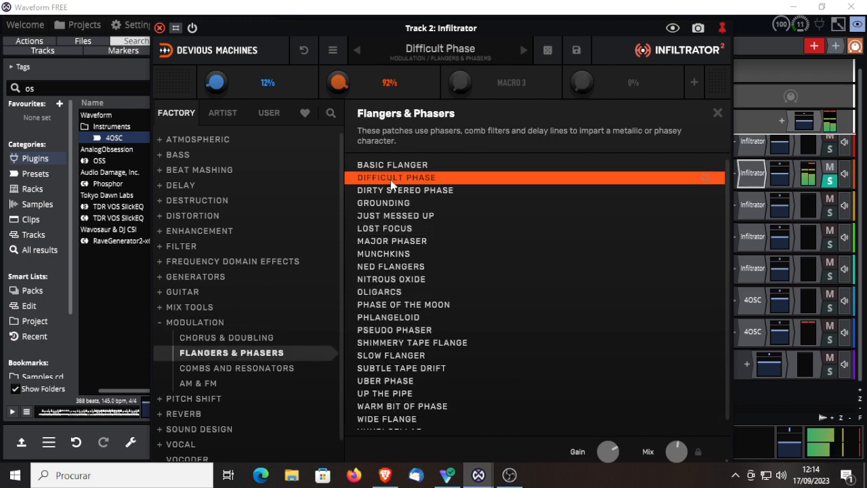
left_click(381, 285)
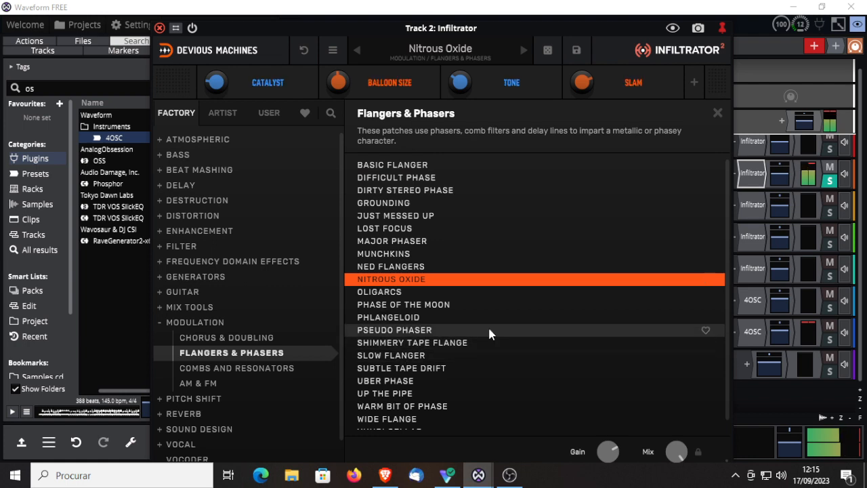
scroll(473, 383, "down", 1)
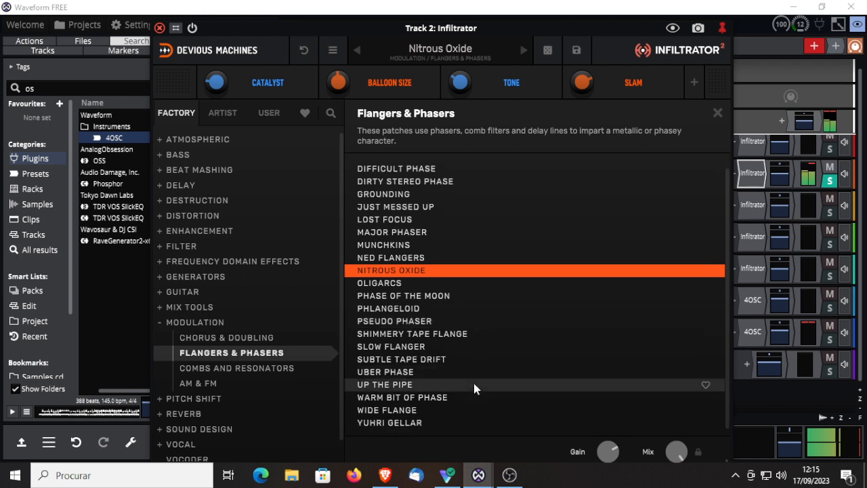
left_click(378, 362)
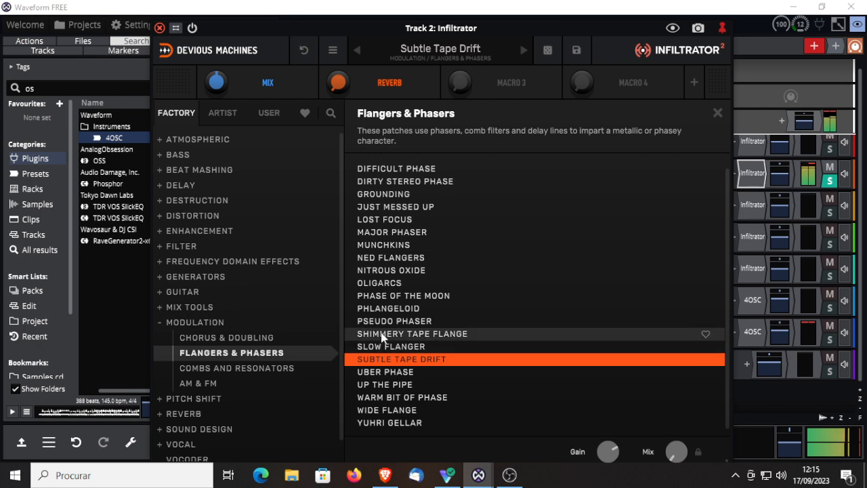
left_click(381, 335)
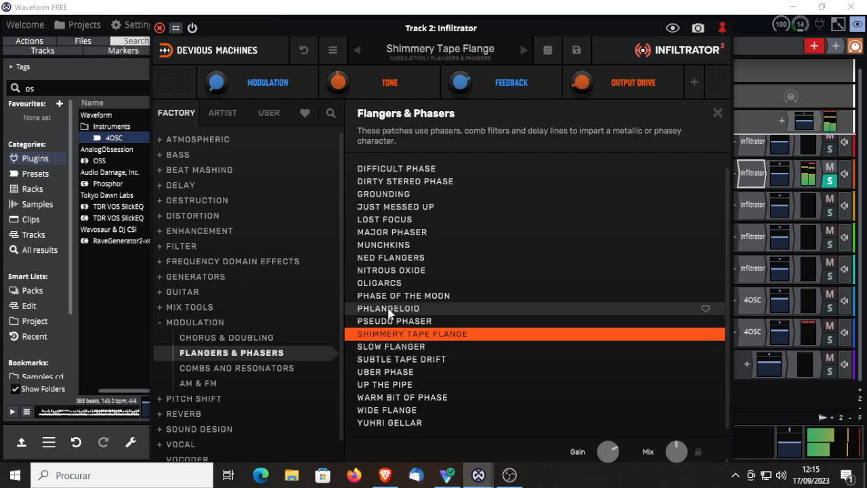
left_click(390, 311)
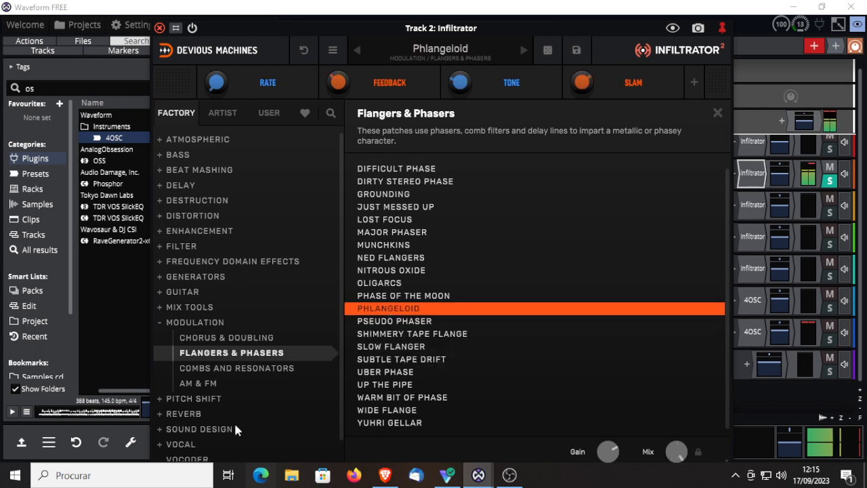
Step: Audition Combs x 10, Oil Tanker and Resonators in F minor from Modulation's Combs and Resonators group
left_click(230, 369)
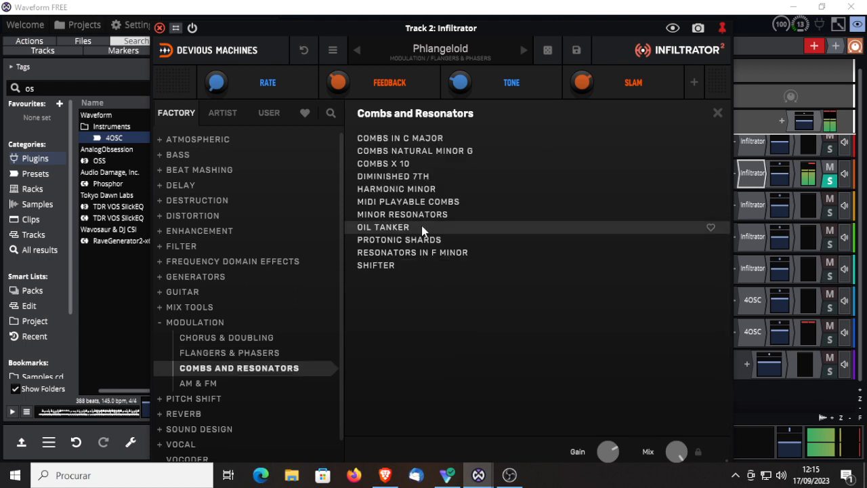
left_click(392, 164)
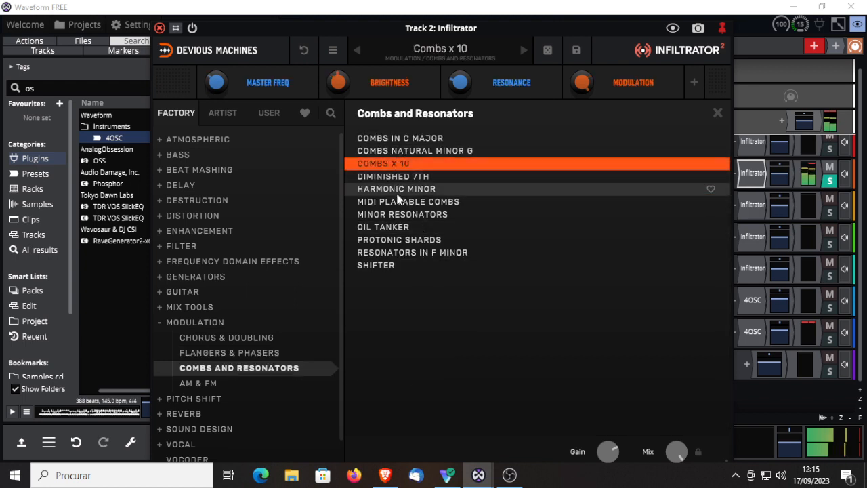
left_click(391, 230)
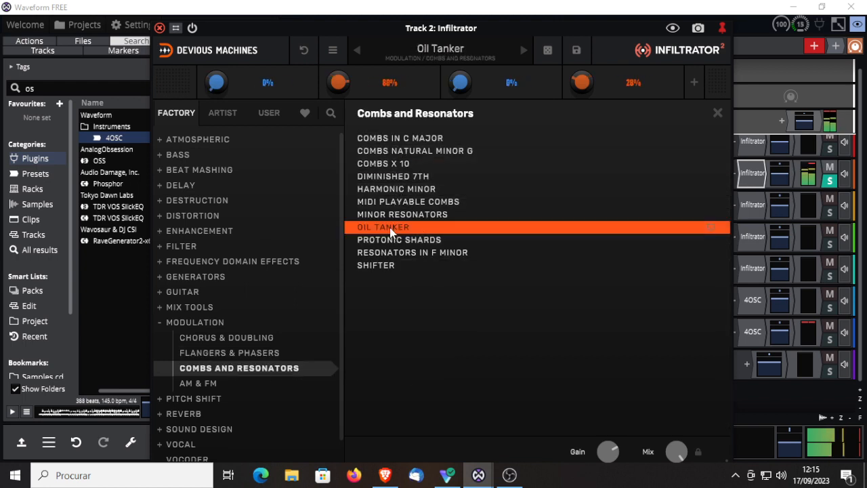
left_click(388, 255)
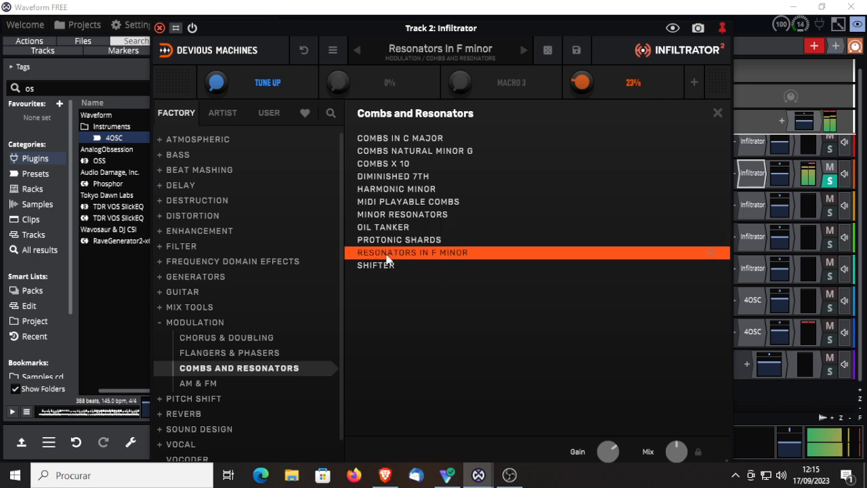
Step: Try Lost Marbles from Modulation's AM & FM group, and load Wandering Sidebands
left_click(191, 385)
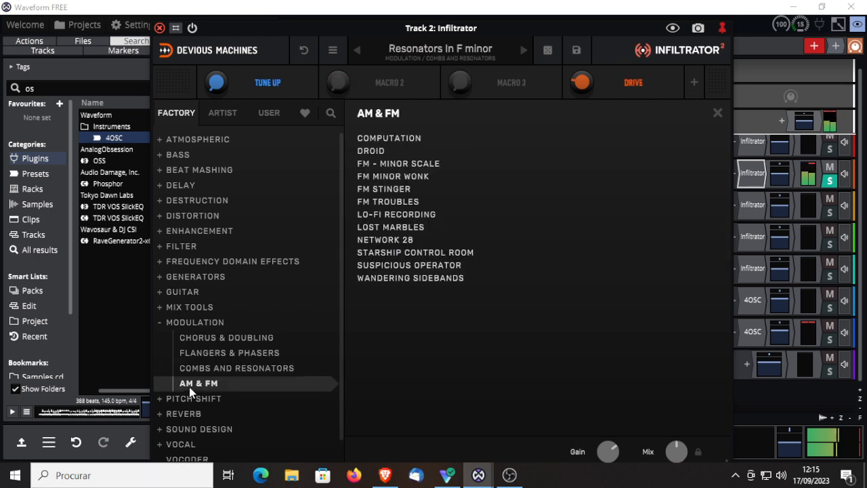
left_click(400, 227)
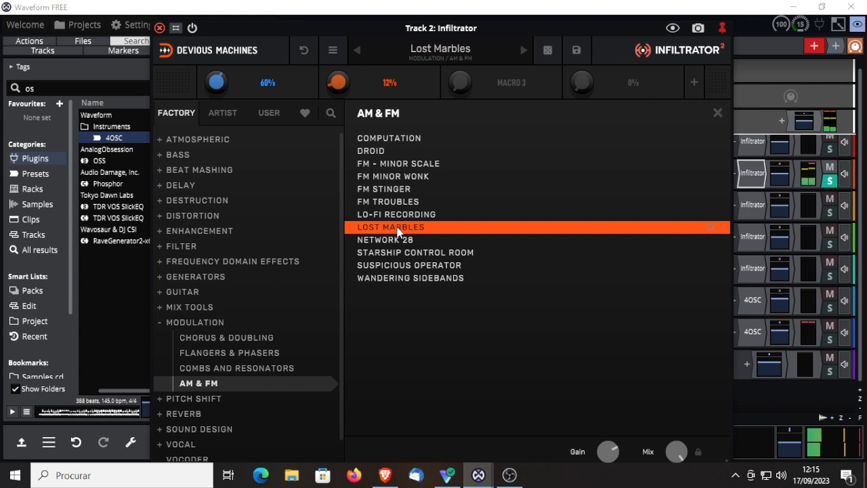
left_click(398, 279)
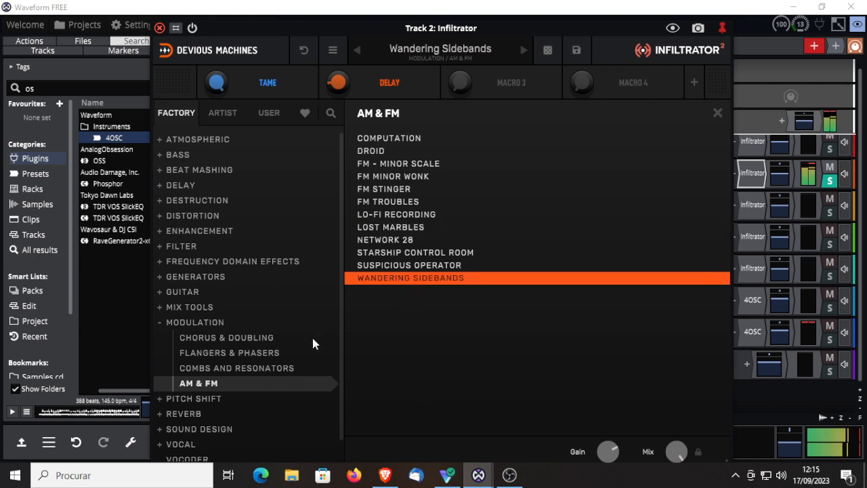
Step: Close Track 2's Infiltrator window and switch the solo from Track 2 to Track 3
left_click(159, 27)
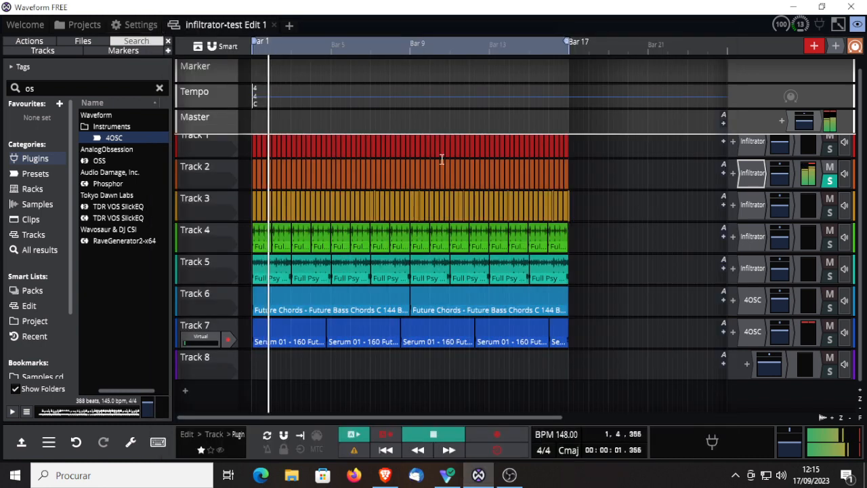
left_click(830, 180)
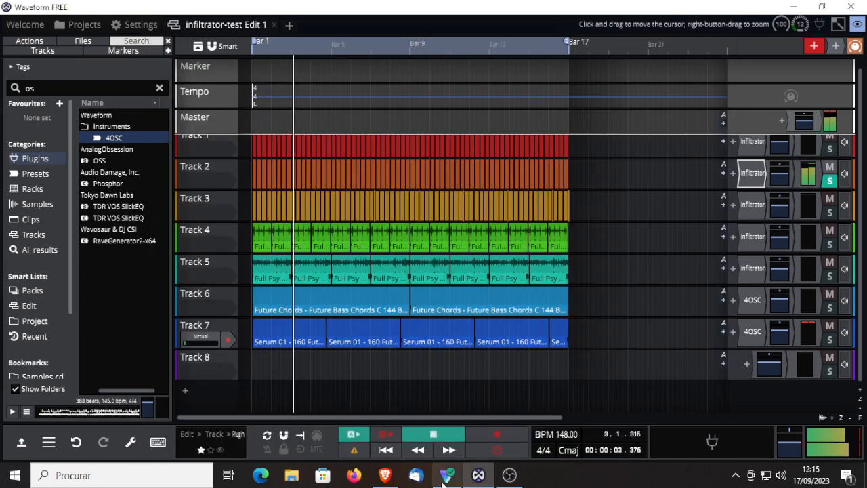
left_click(829, 181)
left_click(830, 213)
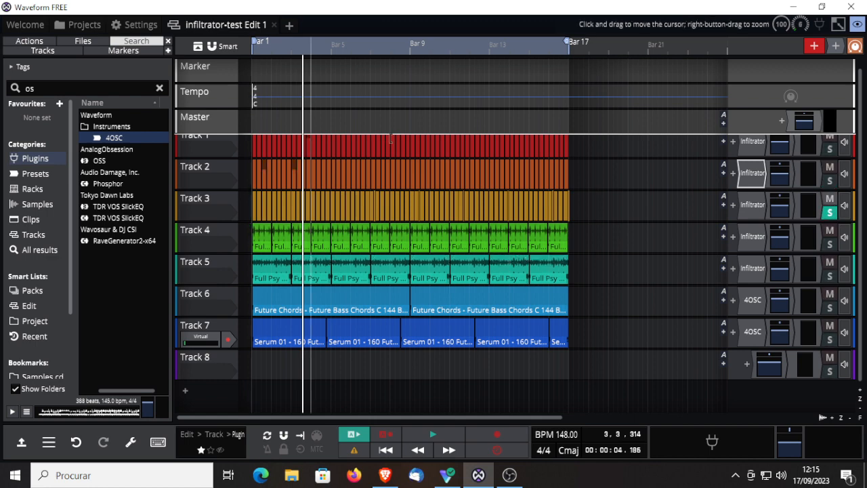
Step: Start playback and open Track 3's Infiltrator plugin
left_click(432, 435)
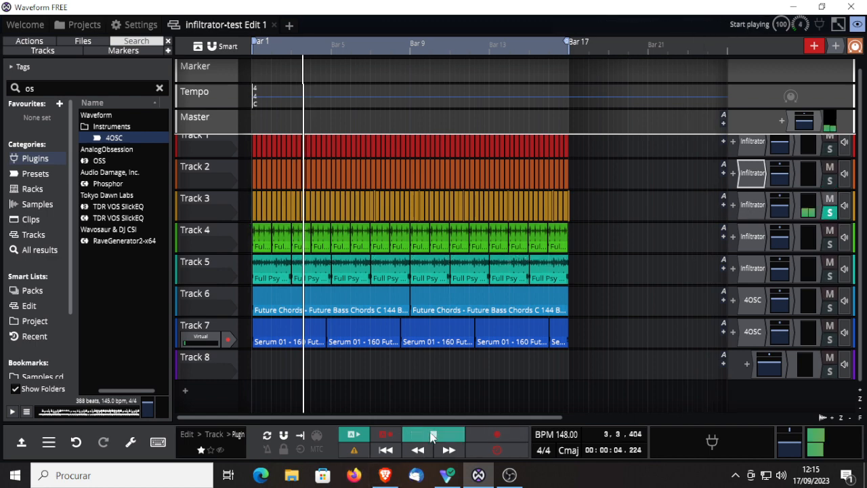
double_click(749, 205)
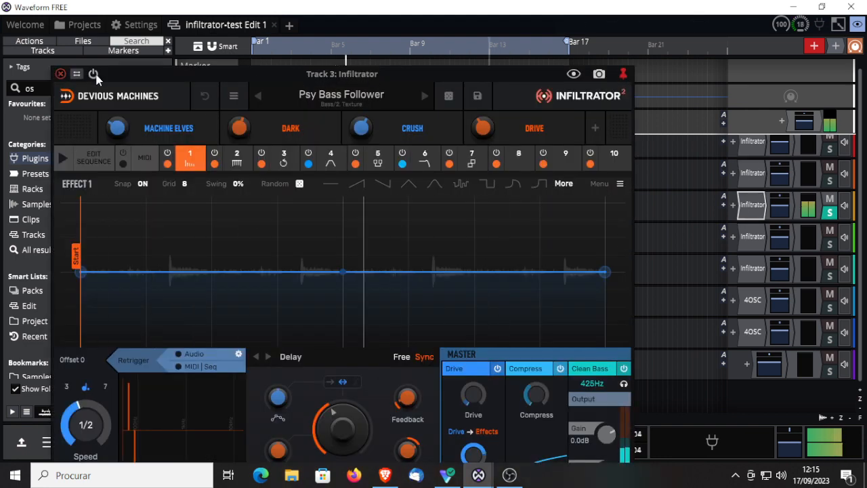
Step: Audition the Reese Enhancer and Flammy presets from Bass's Texture group
left_click(425, 96)
left_click(315, 98)
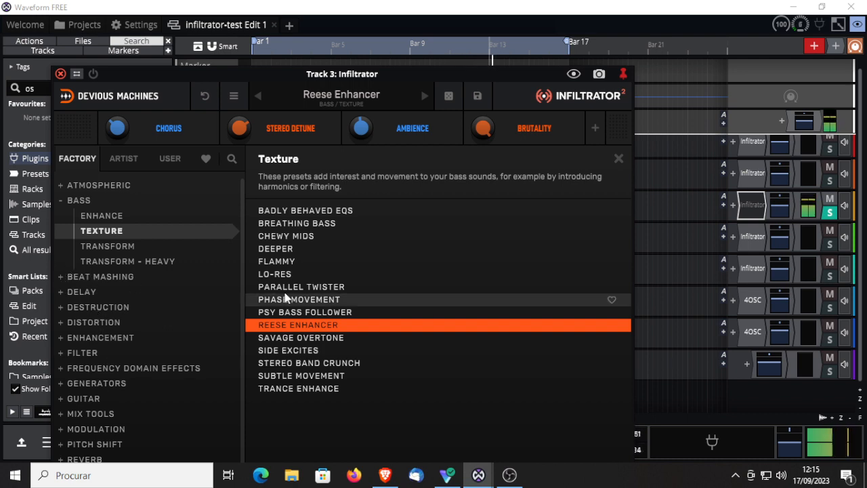
left_click(280, 262)
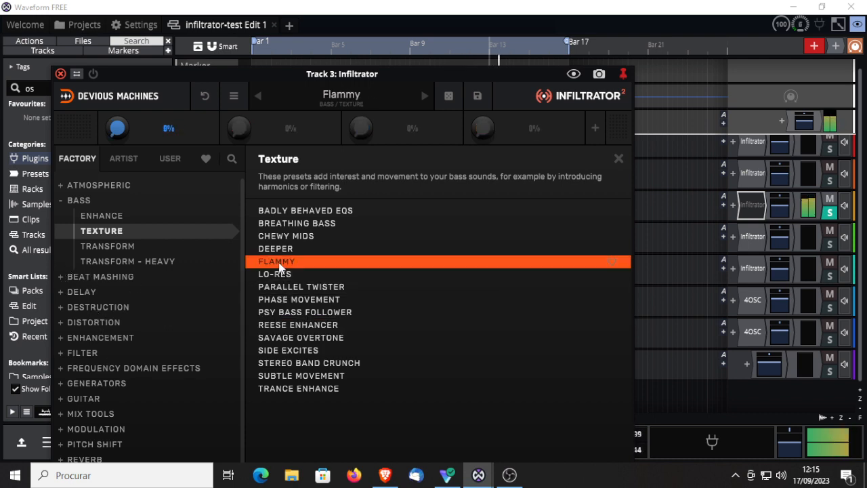
Step: Browse the Glitch, Slow and Reverse, and Timestretch - Complex preset groups under Beat Mashing
left_click(63, 273)
left_click(103, 247)
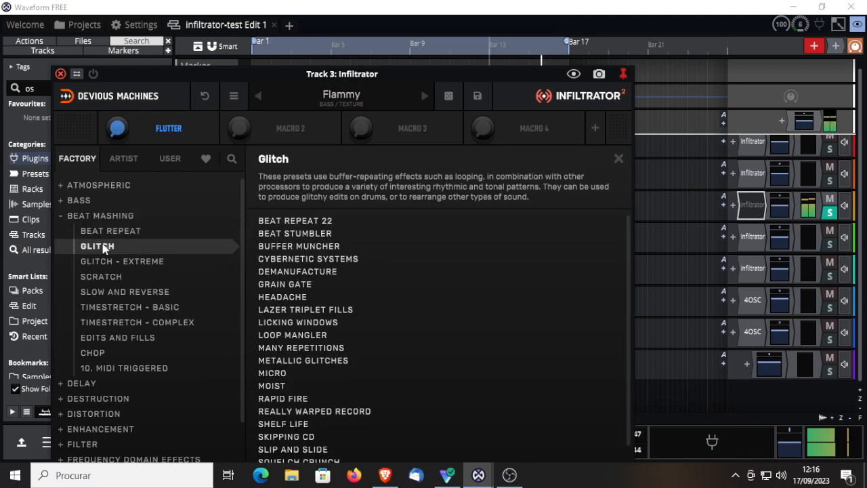
left_click(120, 292)
left_click(110, 325)
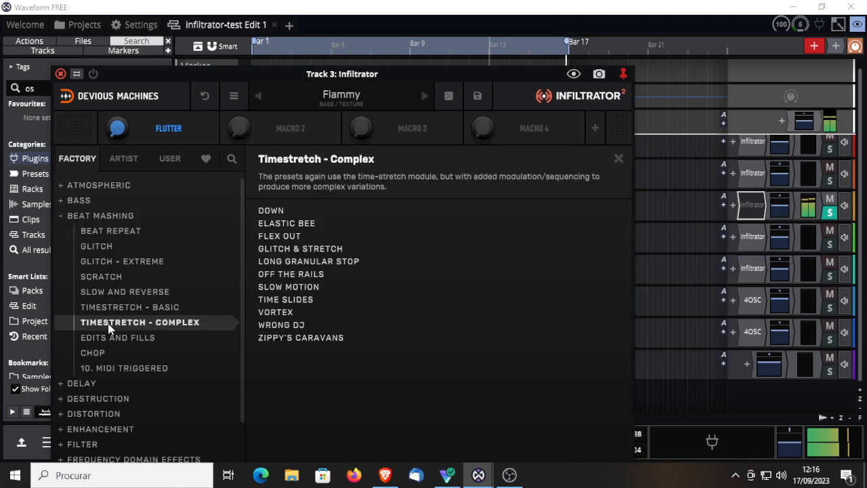
Step: Audition Dub Machine, Lo-fi Echo, Polyrhythms and Syncopation from Delay's Simple group
left_click(65, 384)
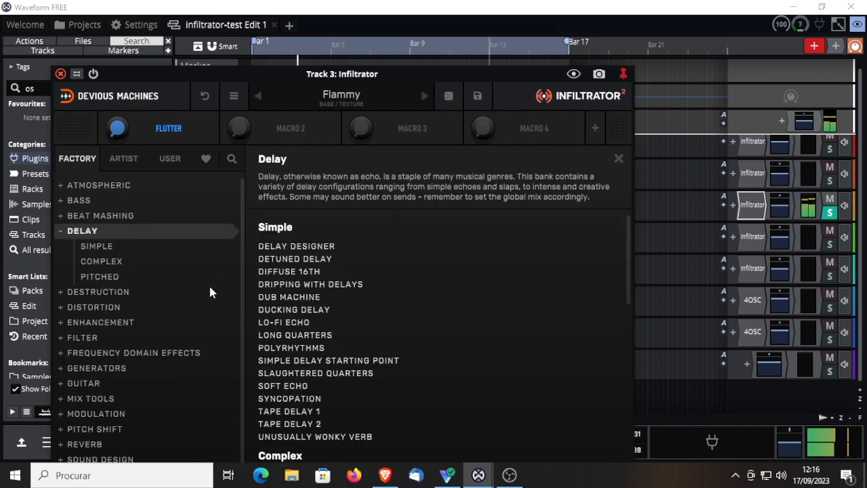
left_click(100, 246)
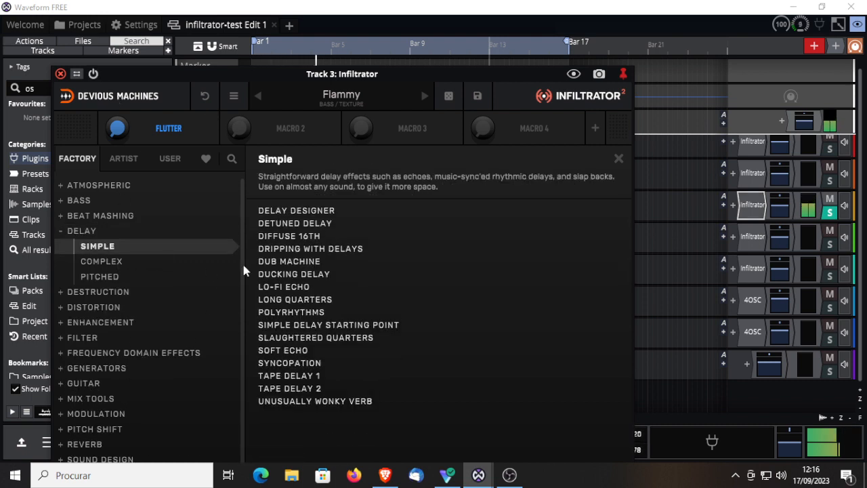
left_click(318, 261)
left_click(292, 290)
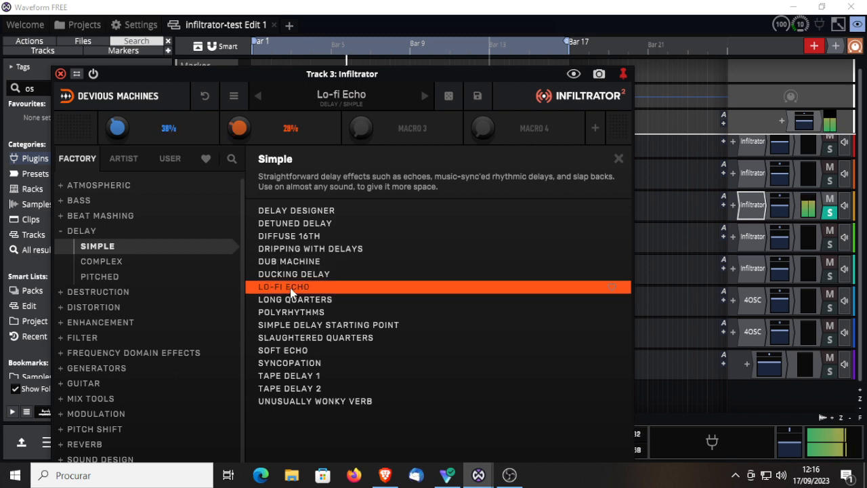
left_click(284, 315)
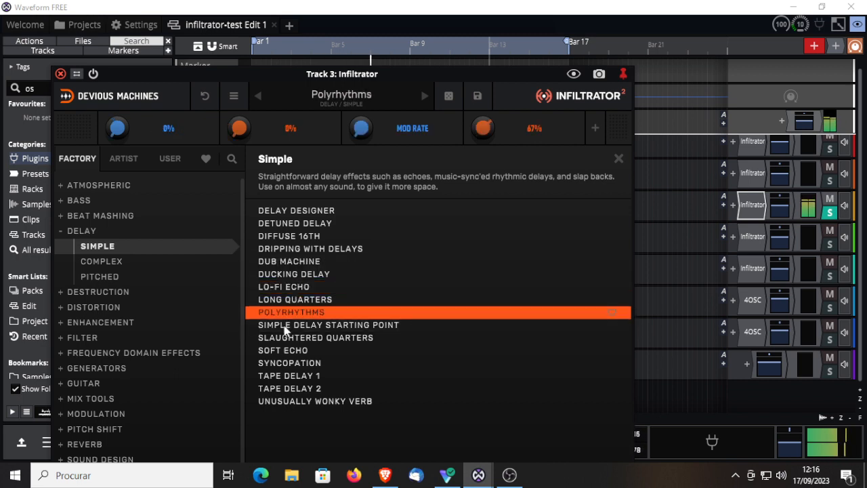
left_click(286, 367)
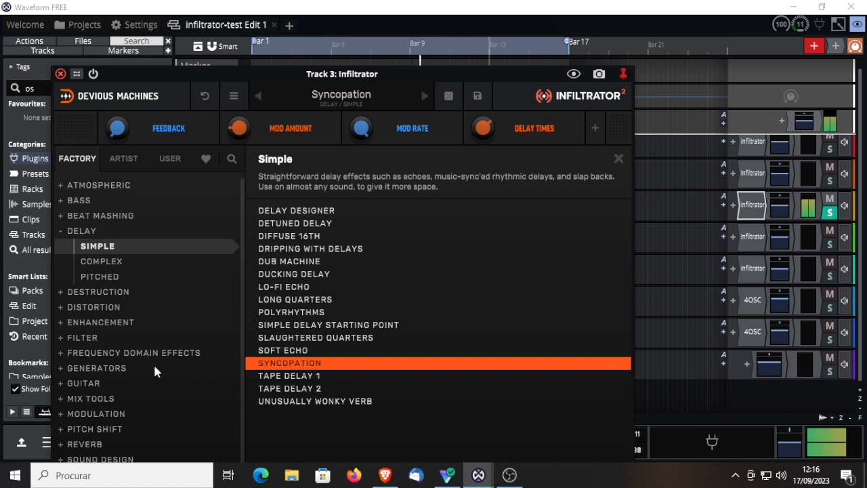
Step: Audition Heavily Modulated, Reversing Downwards and Turn My Seq On from Delay's Complex group
left_click(102, 263)
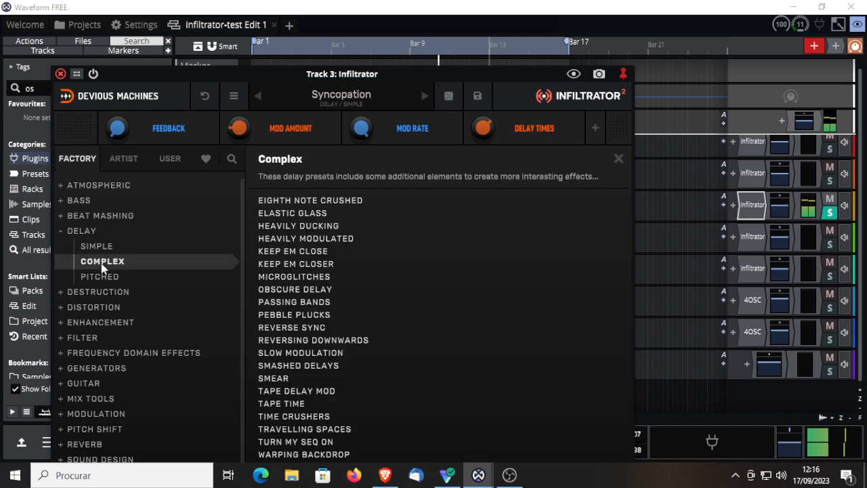
left_click(323, 240)
left_click(295, 340)
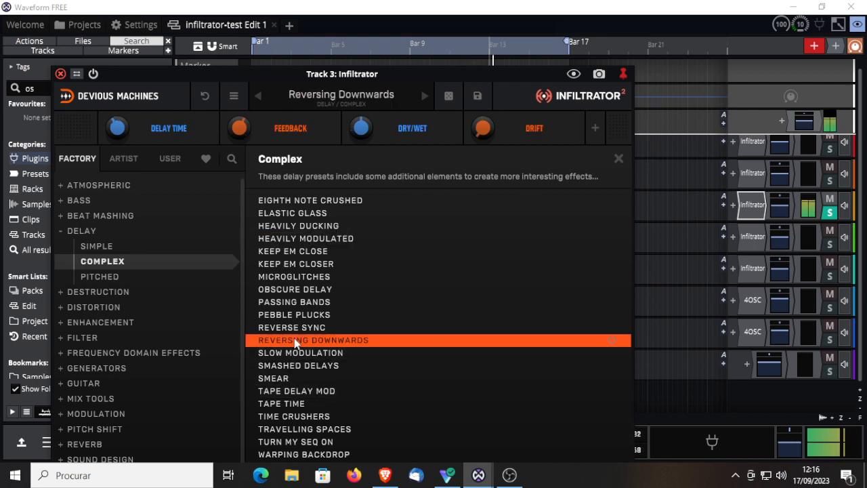
left_click(296, 442)
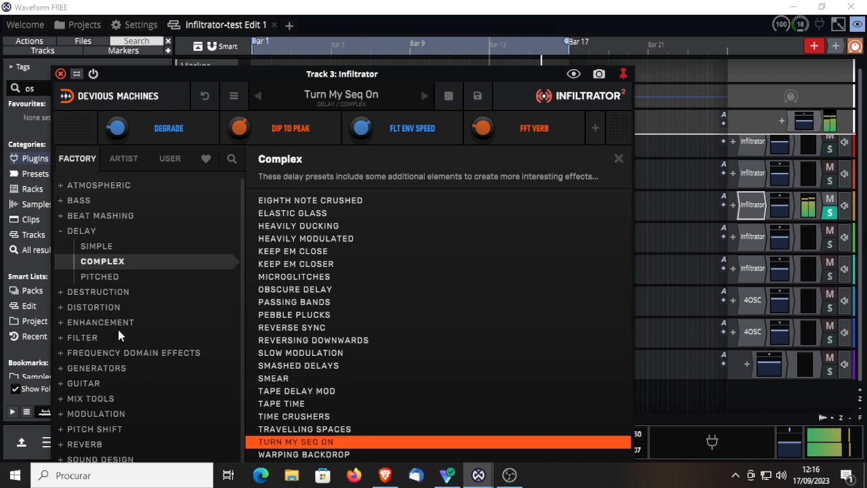
Step: Audition Acceleration Filter, Extreme Filter Grid, Highpass - Digital 12dB and Inverse Sweep Crunch from Filter's LFO group
left_click(63, 340)
left_click(325, 240)
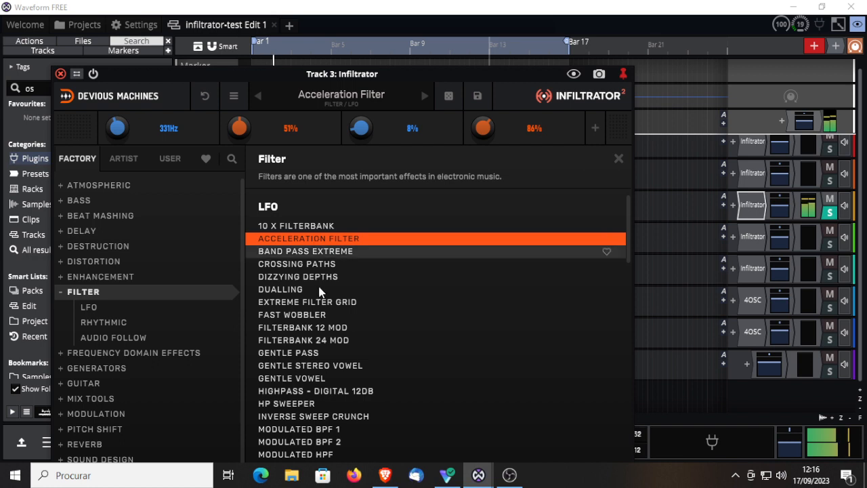
left_click(321, 305)
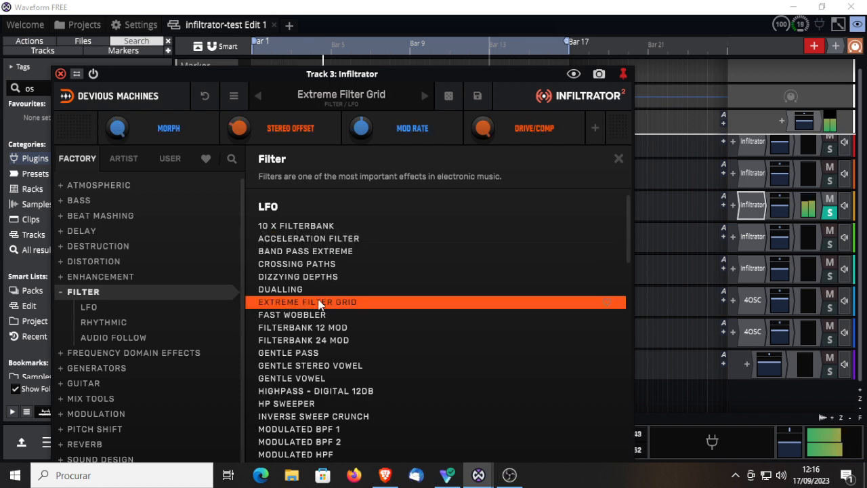
left_click(294, 392)
left_click(299, 416)
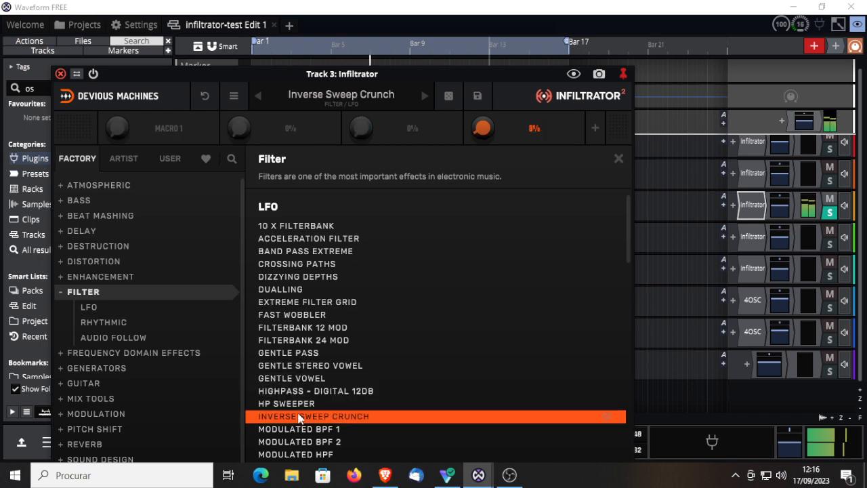
Step: Audition A Day At The Factory, Acid Line From Saw and Acieeeeed 303 from Filter's Rhythmic group
left_click_drag(627, 245, 625, 320)
left_click(309, 287)
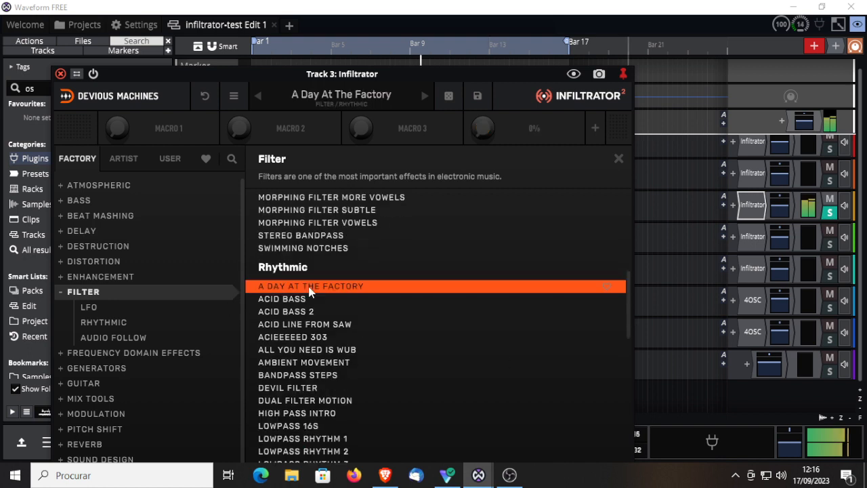
double_click(302, 321)
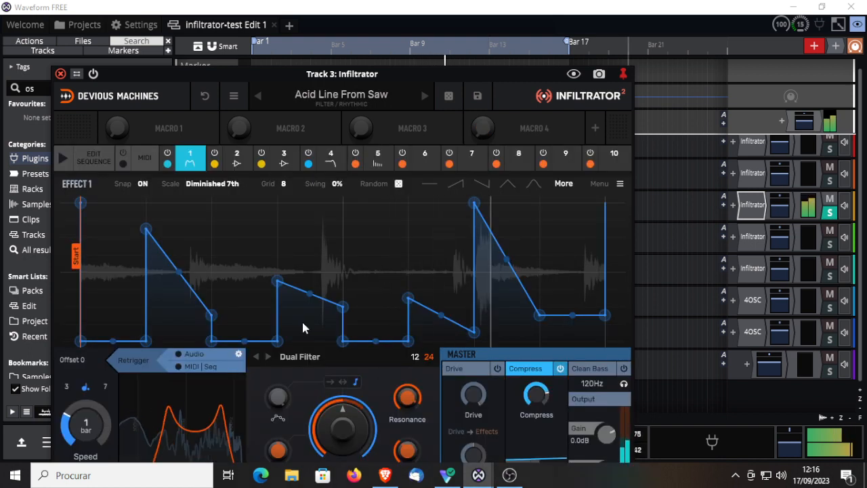
left_click(423, 96)
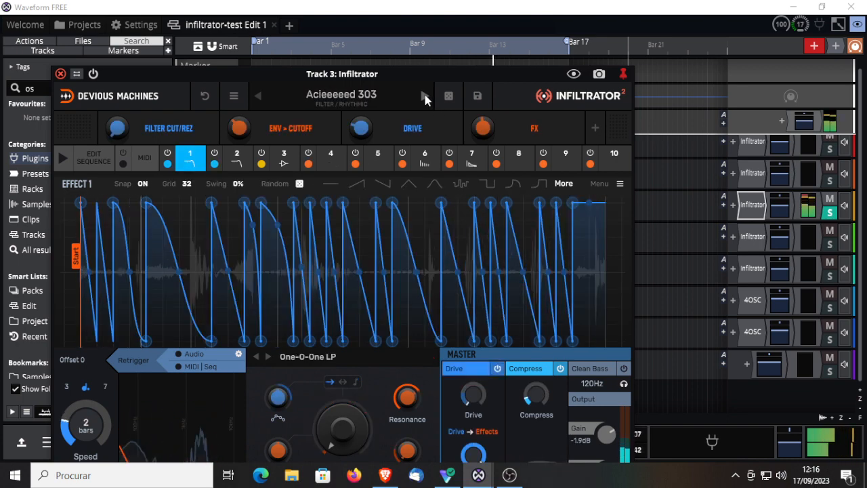
Step: Try random-step, sine-like, square, falling-saw and swung stepped shapes for Effect 1's envelope in the Acieeeeed 303 preset
left_click(462, 187)
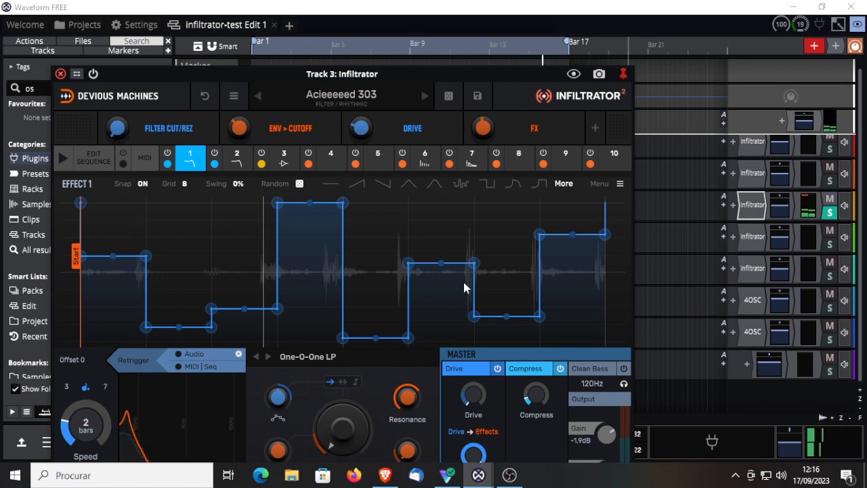
left_click(435, 181)
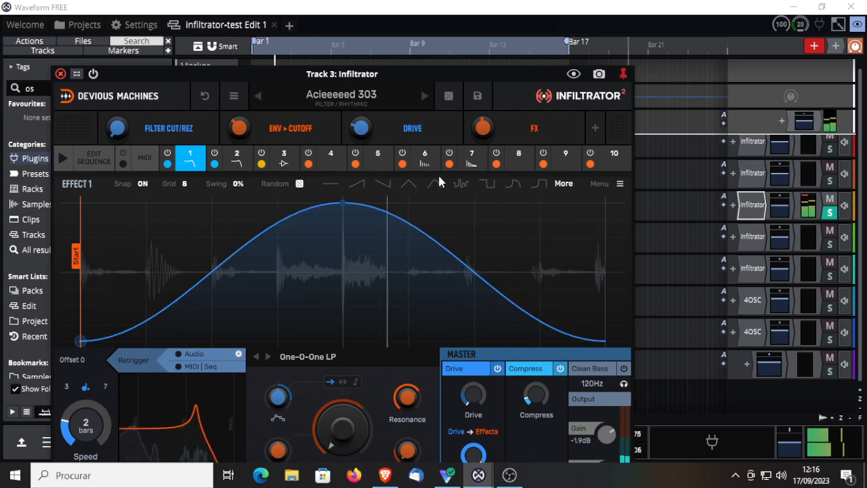
left_click(562, 184)
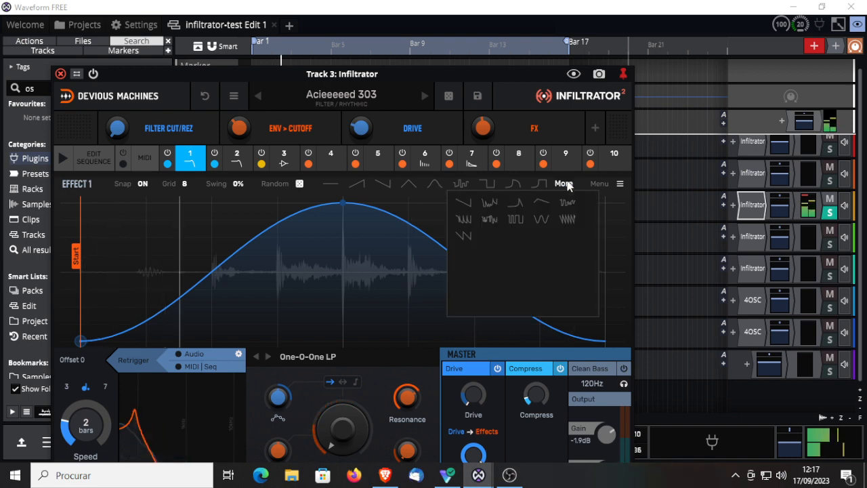
left_click(516, 212)
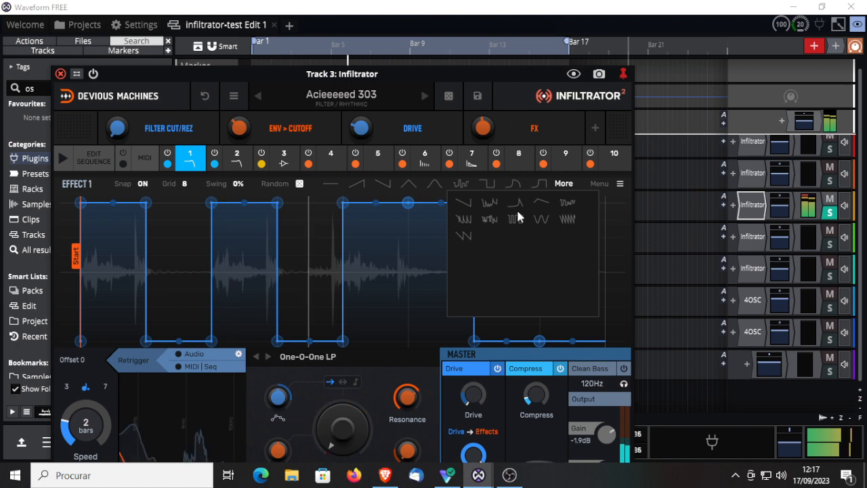
left_click(567, 219)
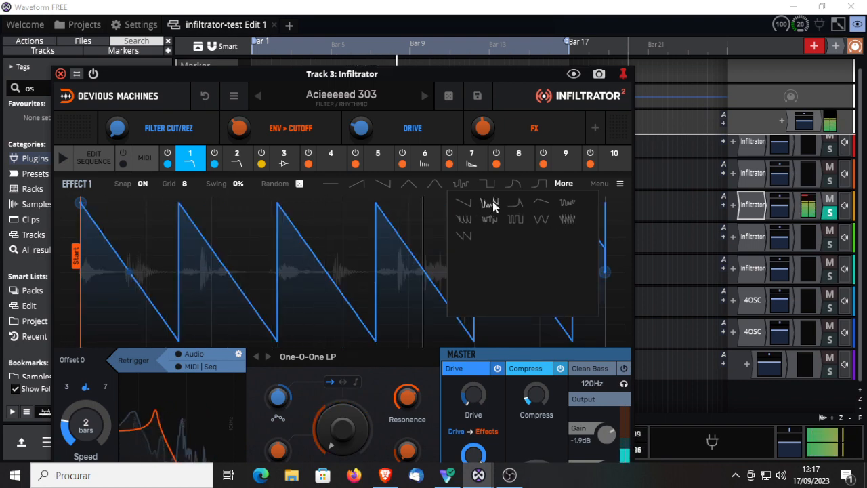
left_click(567, 202)
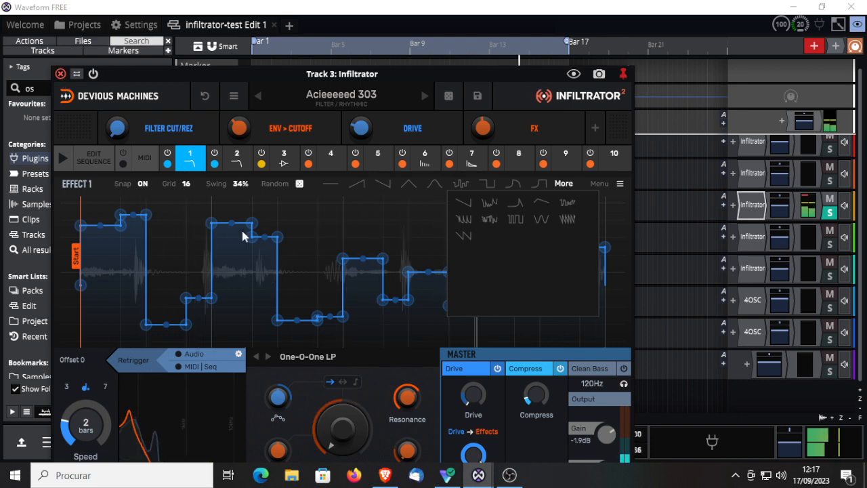
Step: Step through the following Rhythmic filter presets, from All You Need Is Wub through Bandpass Steps, Devil Filter and Dual Filter Motion to High Pass Intro
left_click(425, 96)
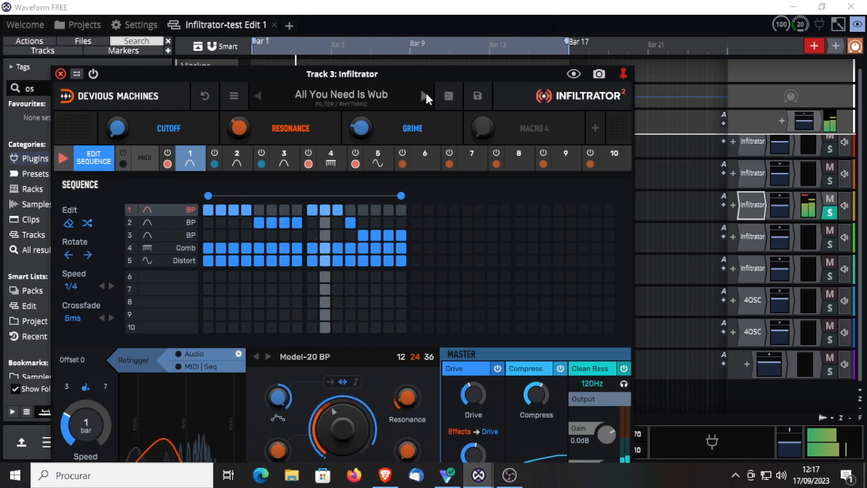
left_click(426, 96)
left_click(426, 96)
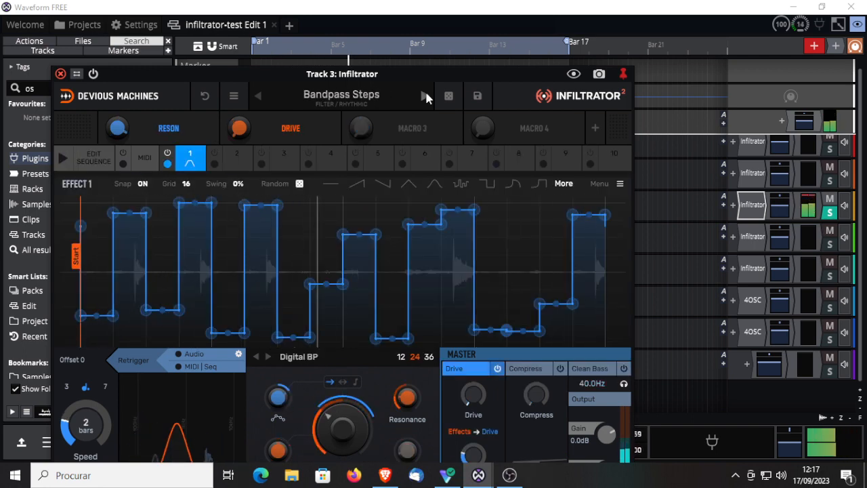
left_click(424, 95)
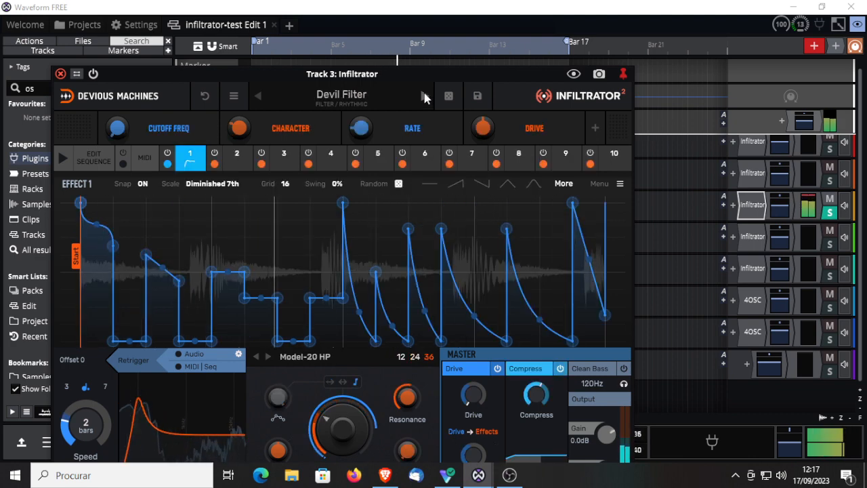
left_click(424, 96)
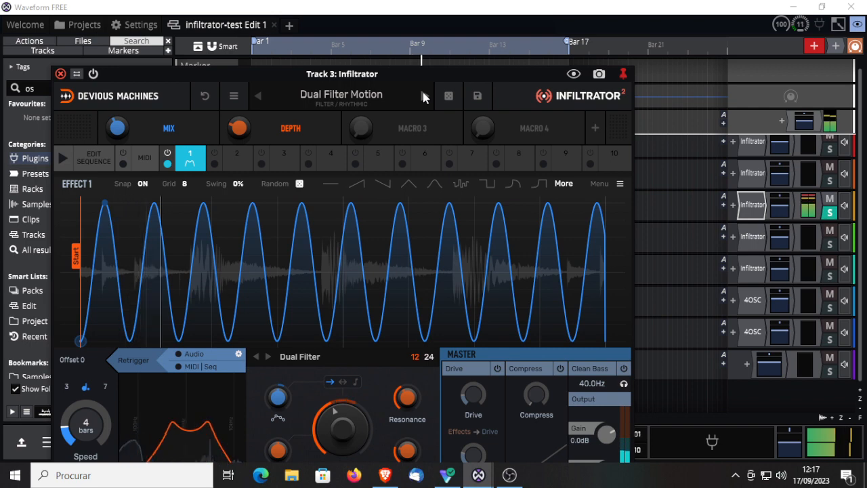
left_click(423, 95)
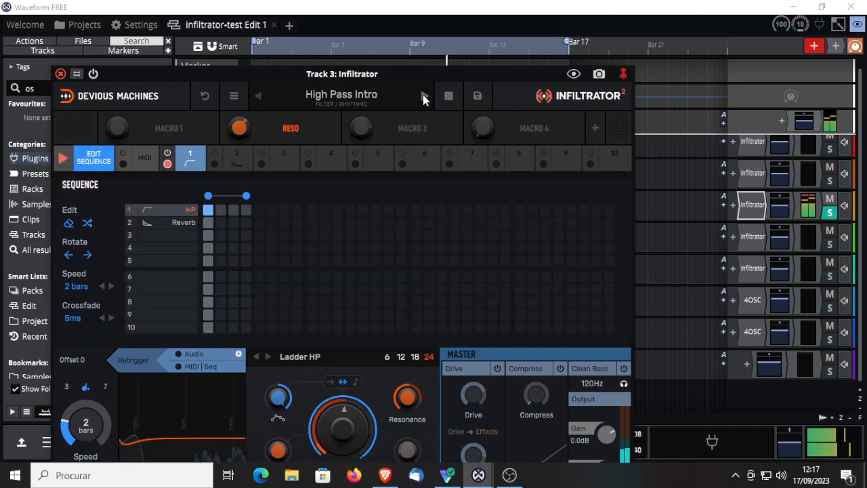
Step: Adjust Track 3's volume to about -3 dB and load the Lowpass Rhythm 1 preset in its Infiltrator
left_click(780, 207)
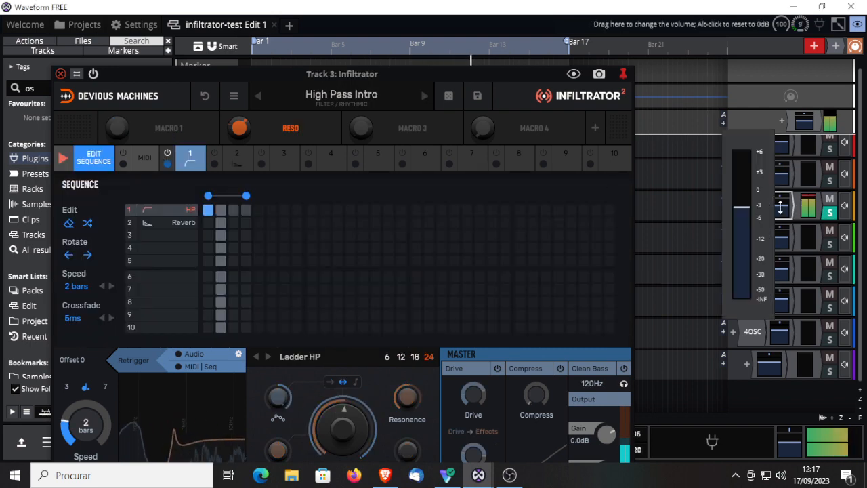
left_click(424, 96)
left_click(424, 96)
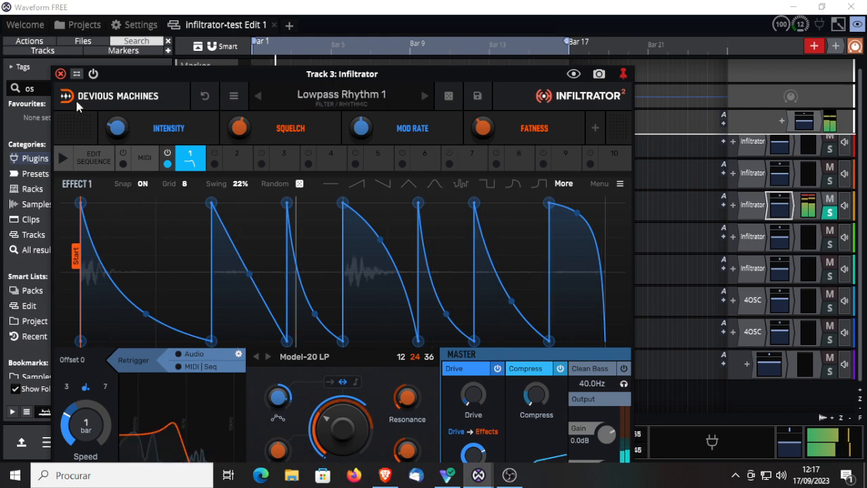
Step: Close Track 3's Infiltrator window and restart playback with the solo switched from Track 3 to Track 4
left_click(60, 74)
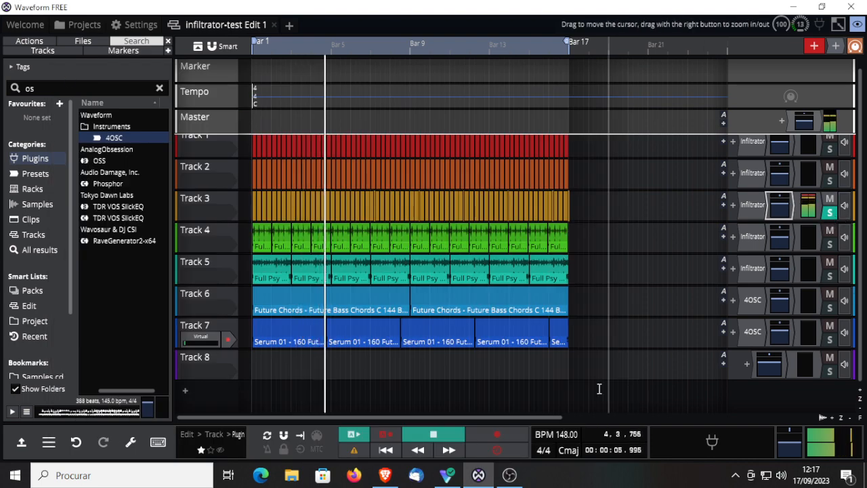
left_click(433, 434)
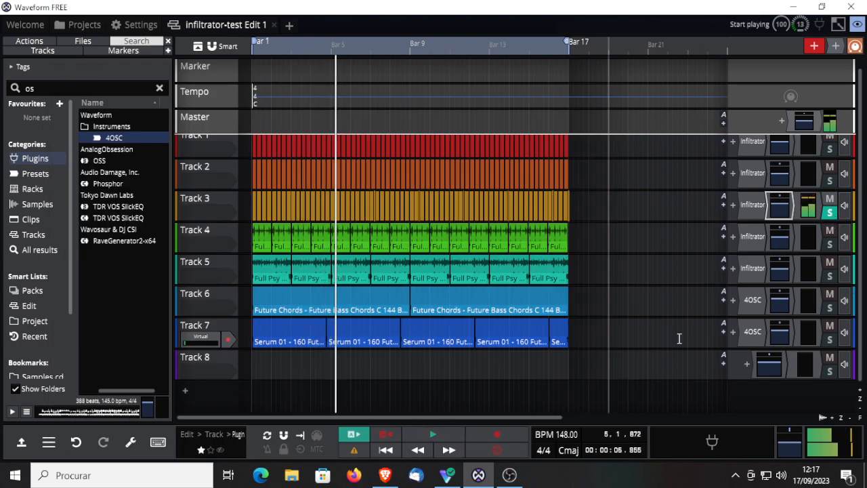
left_click(833, 215)
left_click(830, 246)
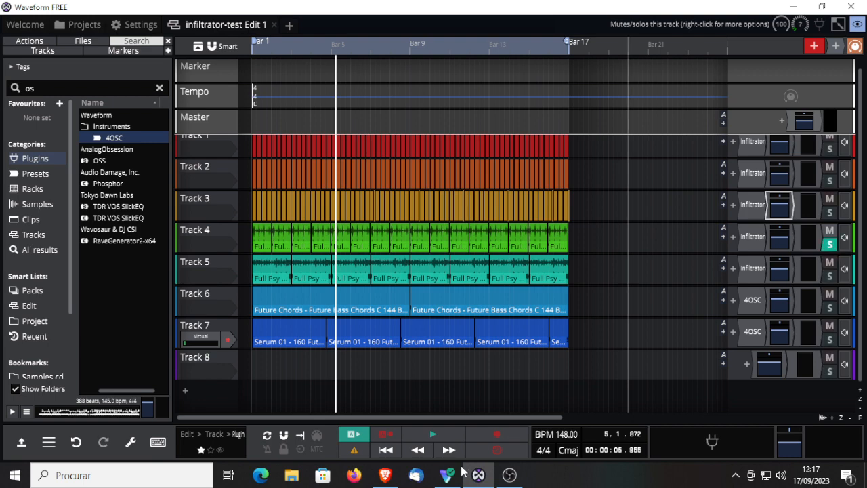
left_click(433, 434)
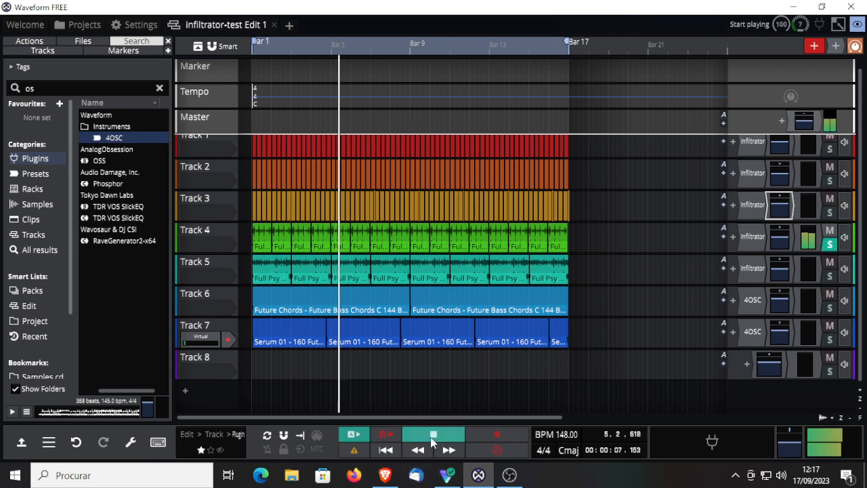
Step: Open Track 4's Infiltrator and step through the mechanical presets from Machines through Reznor to Robot Acid
double_click(752, 238)
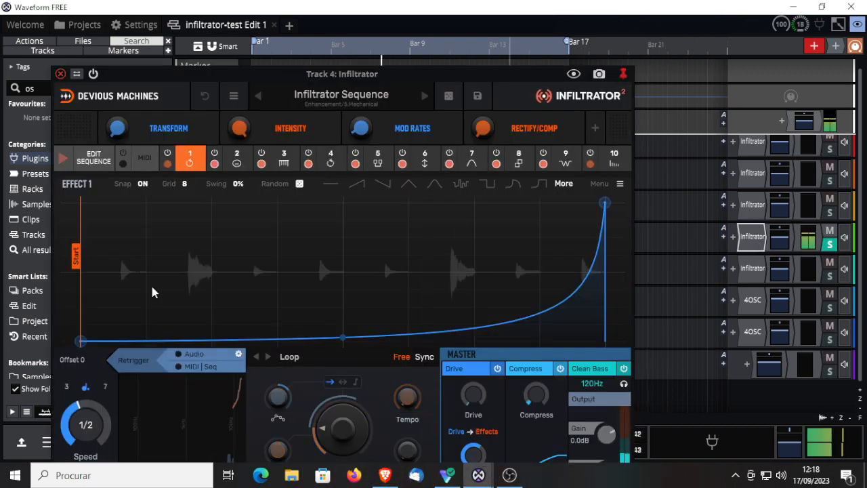
left_click(424, 97)
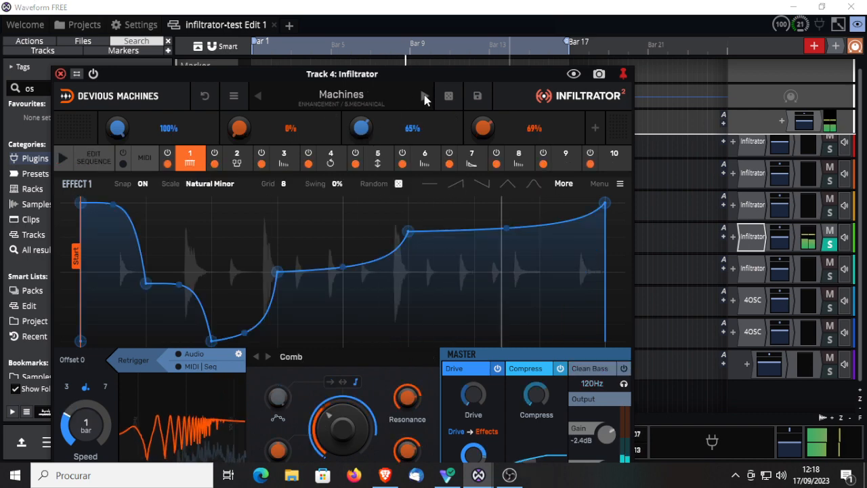
left_click(783, 226)
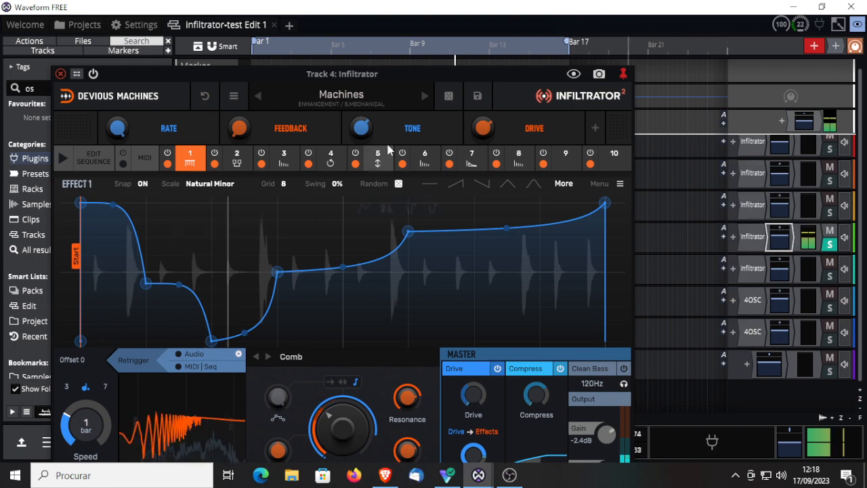
left_click(423, 97)
left_click(424, 97)
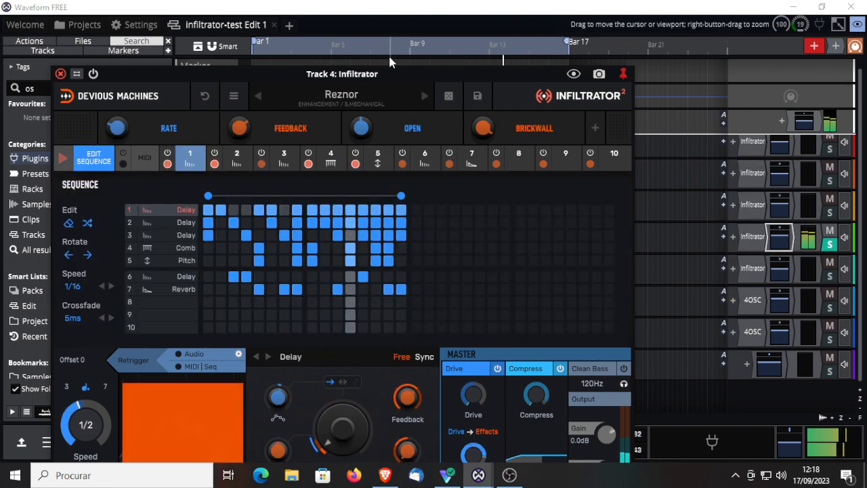
mouse_move(169, 66)
left_mouse_down()
mouse_move(171, 130)
mouse_move(224, 421)
mouse_move(224, 396)
left_mouse_up()
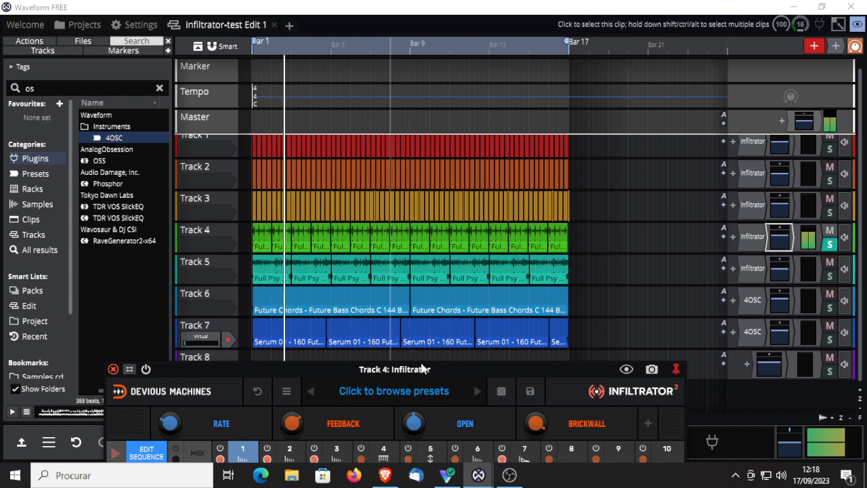
left_click_drag(430, 369, 490, 91)
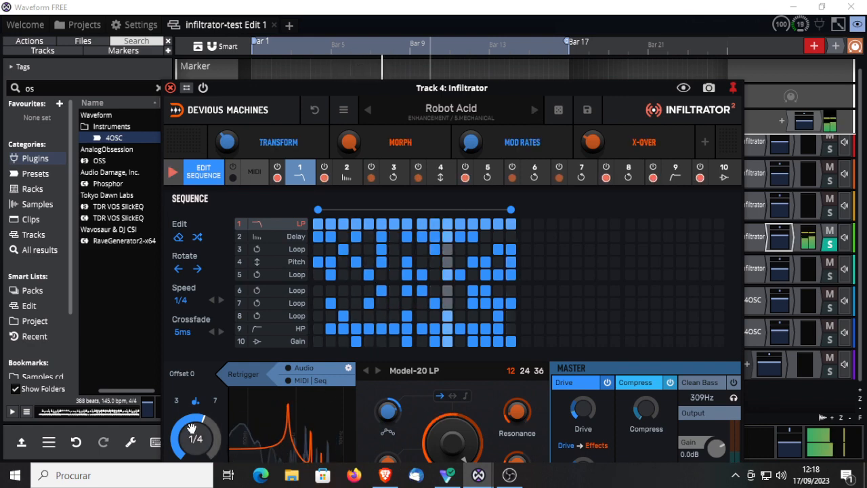
Step: Set Effect 1's envelope speed to 16 bars and its swing to 50% in the Robot Acid preset
left_click_drag(192, 431, 192, 470)
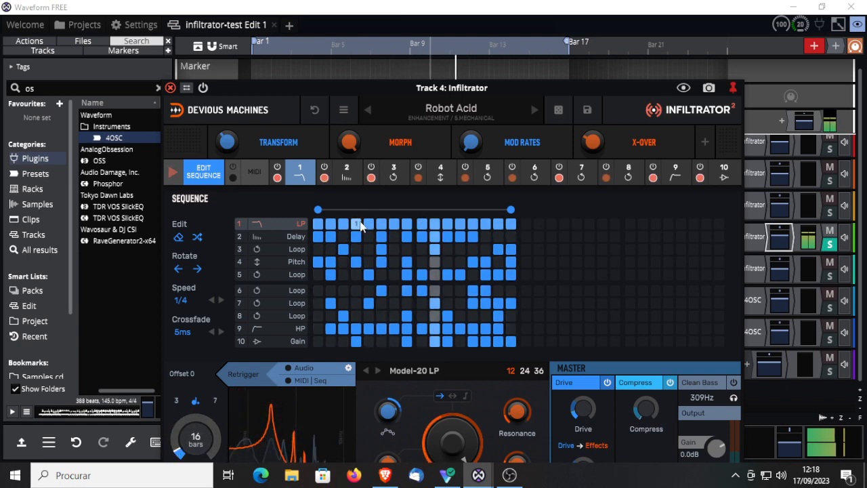
left_click(204, 174)
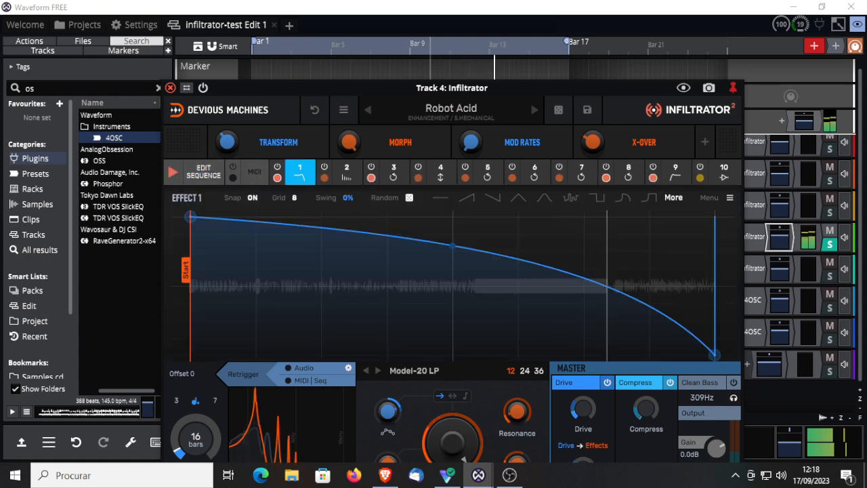
left_click_drag(348, 197, 348, 130)
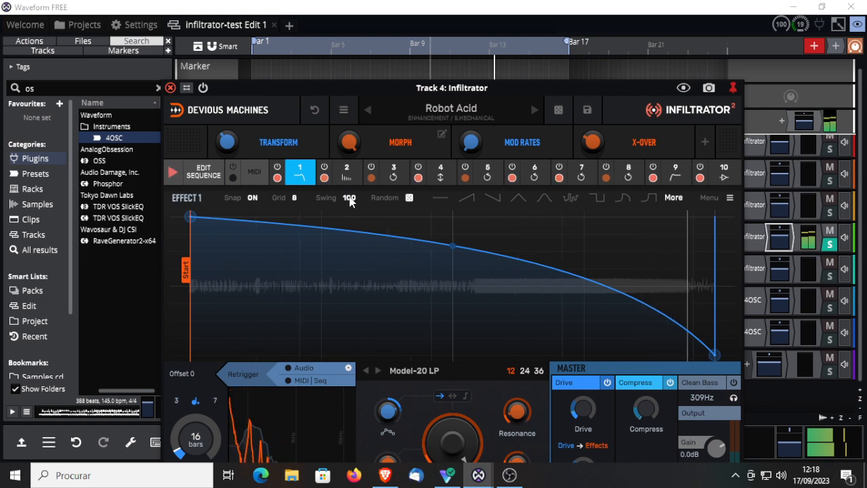
left_click_drag(348, 198, 348, 194)
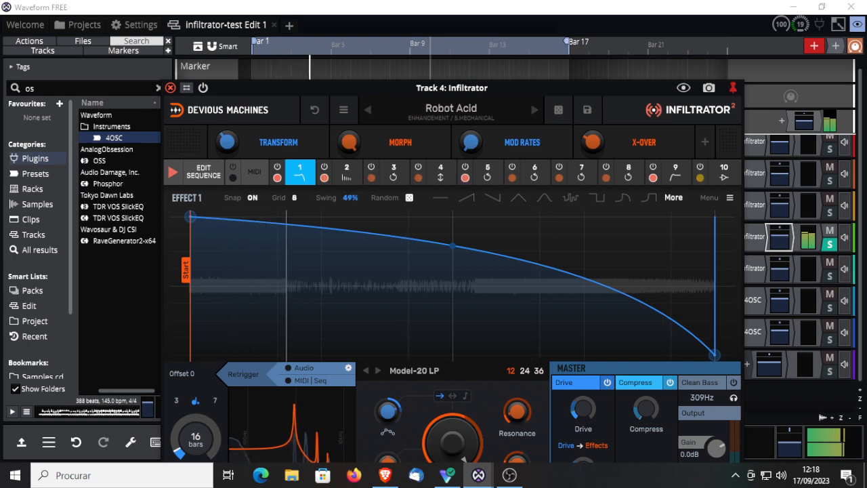
left_click_drag(349, 194, 348, 197)
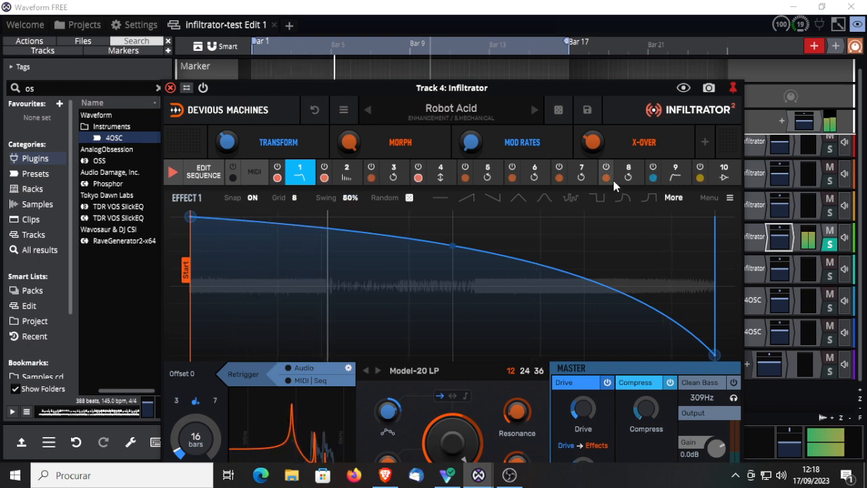
Step: Try the stepped shape on Effect 1's envelope in Robot Acid with a grid of 4, and again in the Skynet preset
left_click(571, 201)
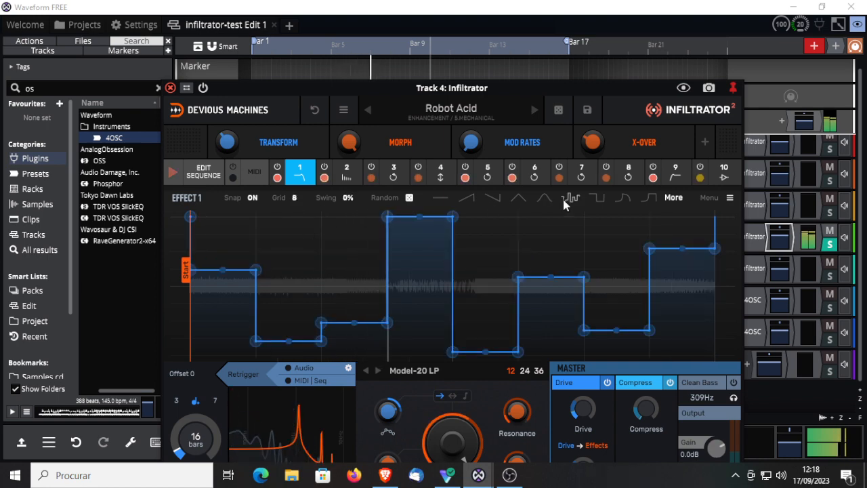
left_click(294, 198)
left_click(302, 235)
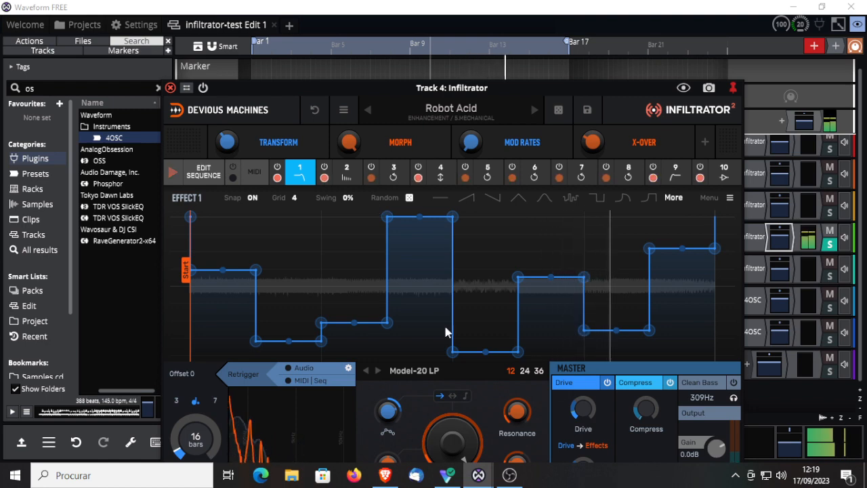
left_click(534, 109)
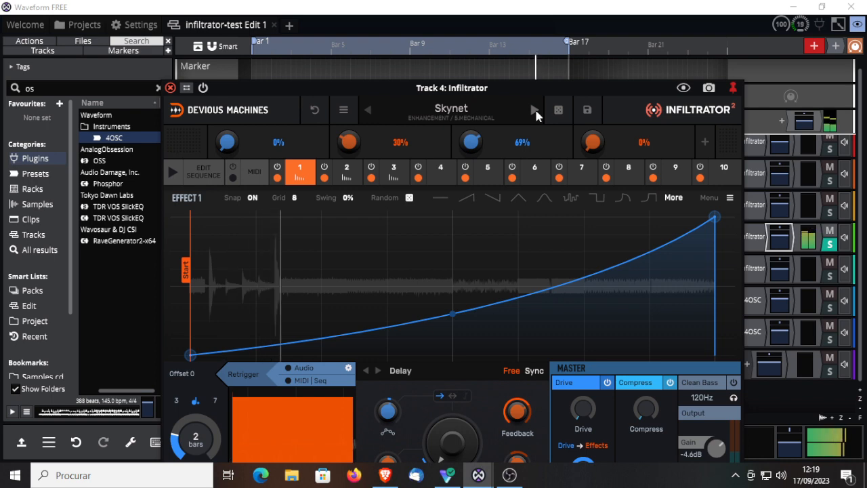
left_click(573, 198)
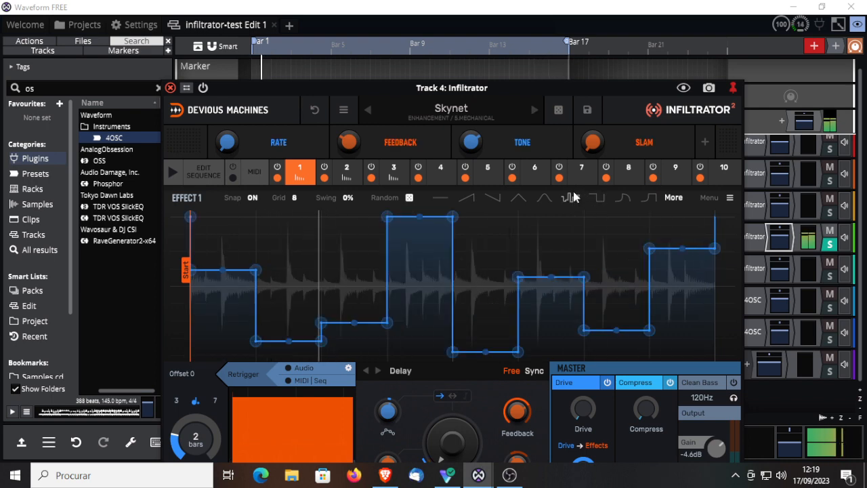
Step: Load the Techno Build preset and give Effect 1 50% swing, a grid of 2 and a 16-bar speed, with Buildup at 30%
left_click(535, 109)
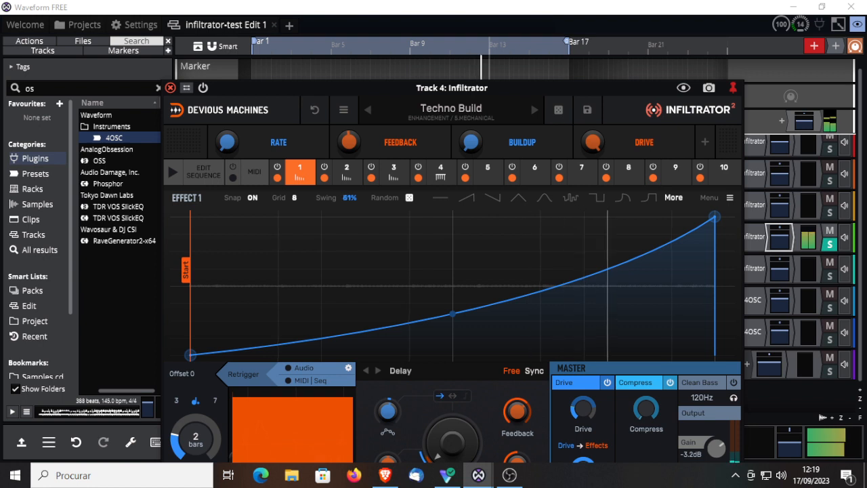
left_click(295, 198)
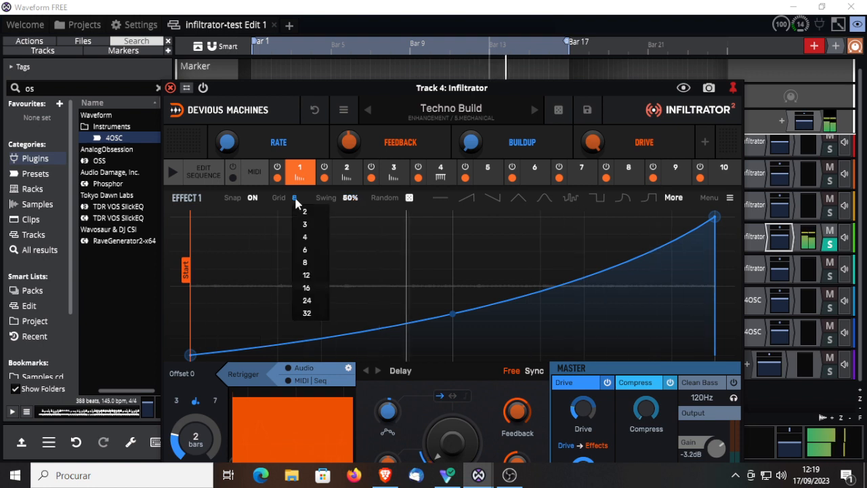
left_click(304, 214)
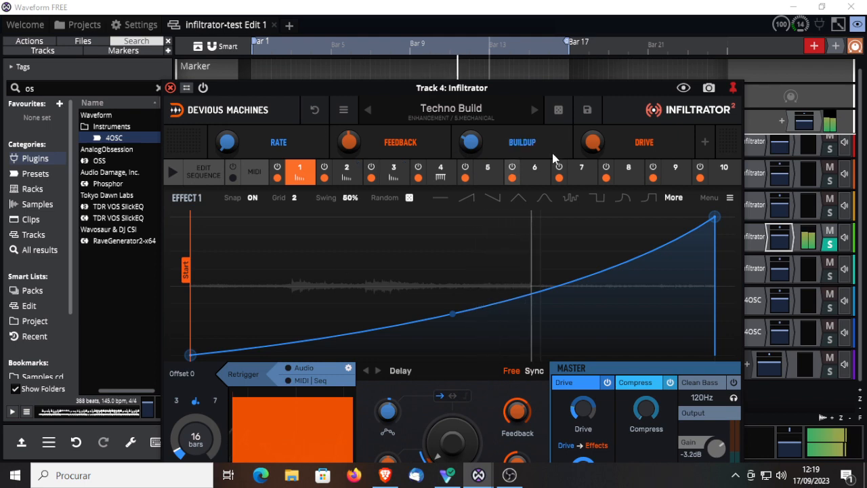
left_click_drag(468, 145, 468, 139)
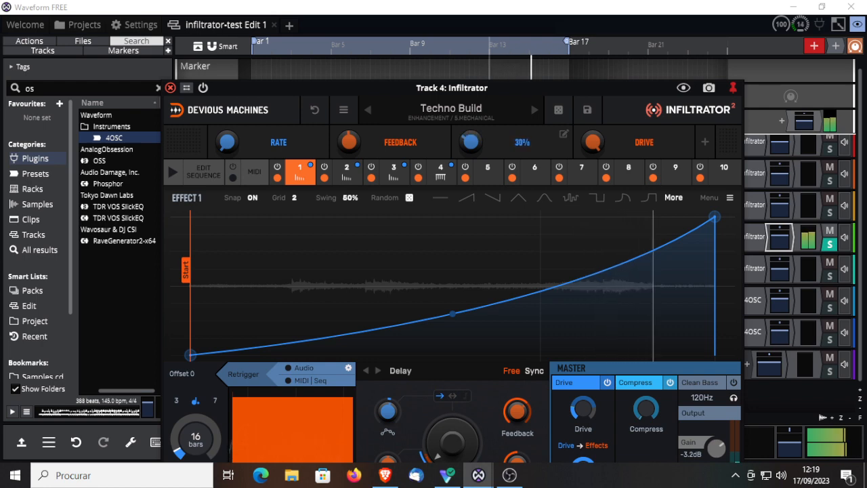
Step: Bring up Effect 1's audio envelope settings, adjust the attack and gate, and enable the envelope filter
left_click_drag(441, 90, 451, 0)
left_click_drag(459, 370, 459, 298)
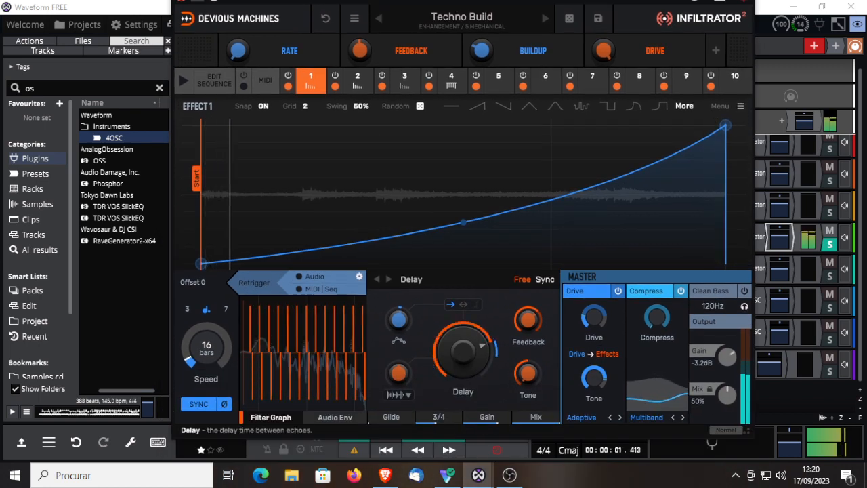
left_click(335, 417)
left_click_drag(251, 392, 274, 371)
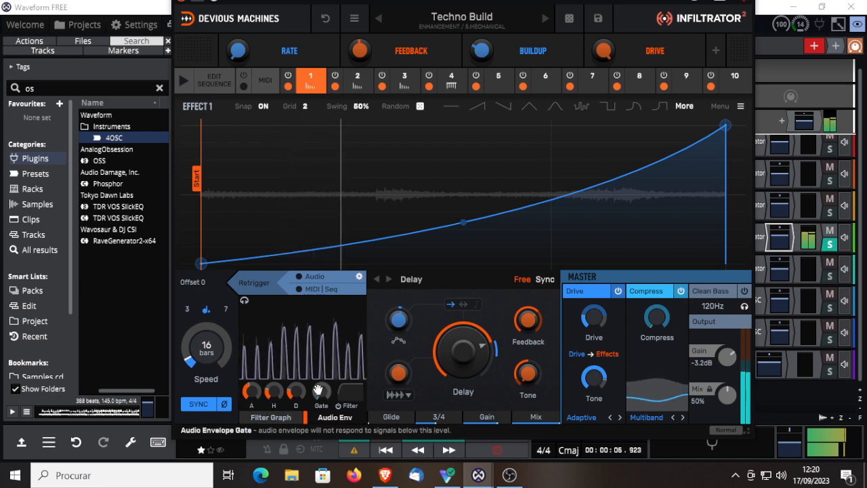
left_click_drag(321, 390, 321, 389)
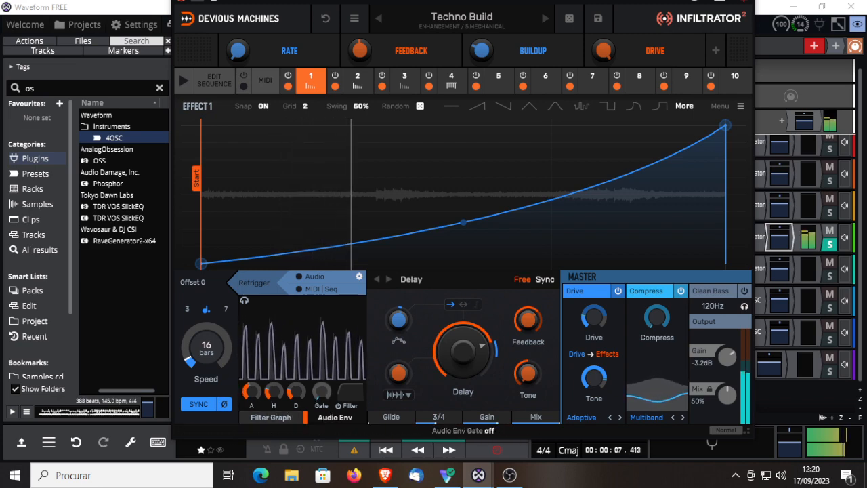
left_click(339, 405)
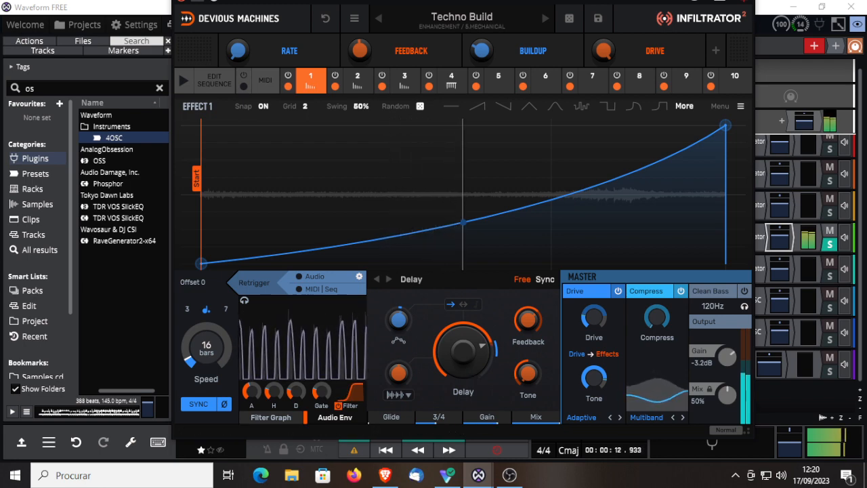
Step: Cycle Effect 1 from Delay through the Reverb and Void types to Vocoder and set its envelope speed to 1/128
left_click(390, 279)
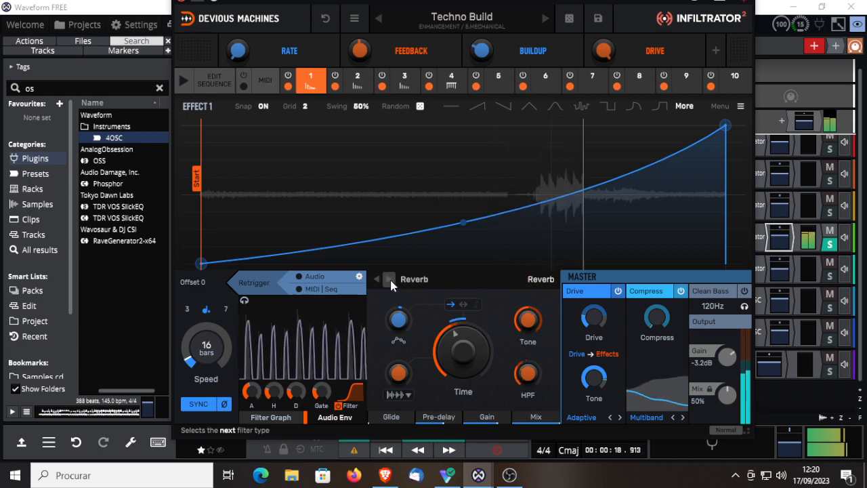
left_click(390, 279)
left_click(390, 280)
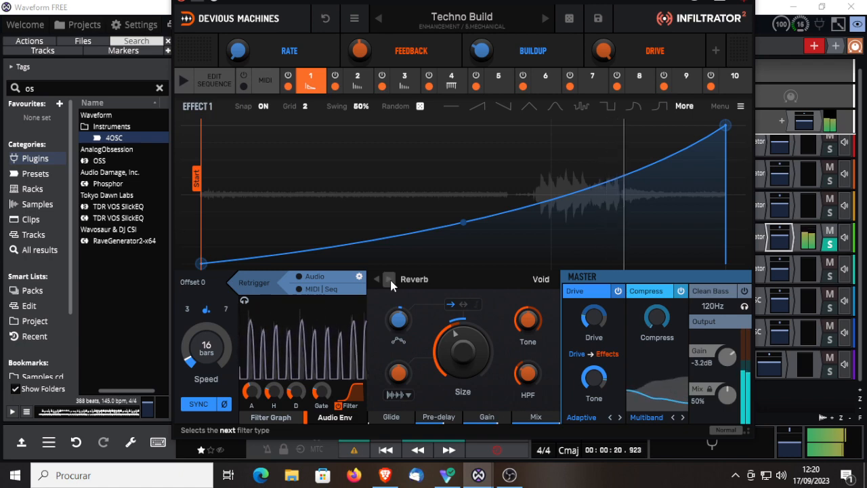
left_click(390, 280)
left_click(390, 281)
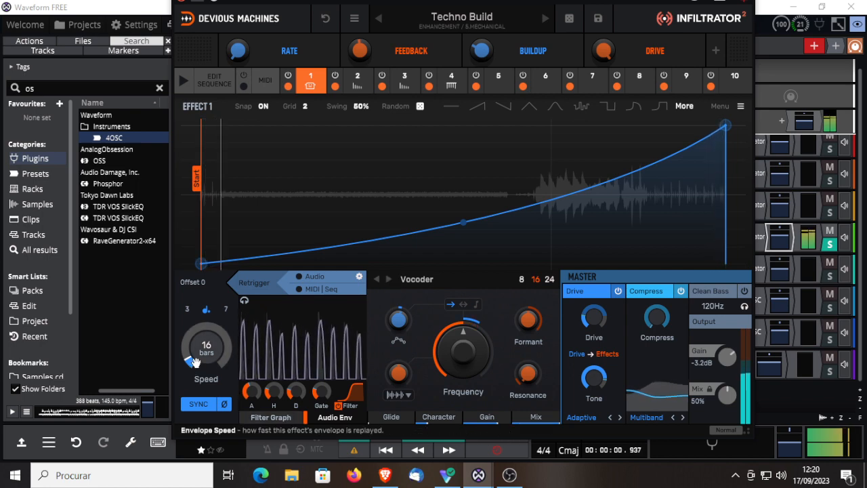
left_click_drag(207, 348, 207, 277)
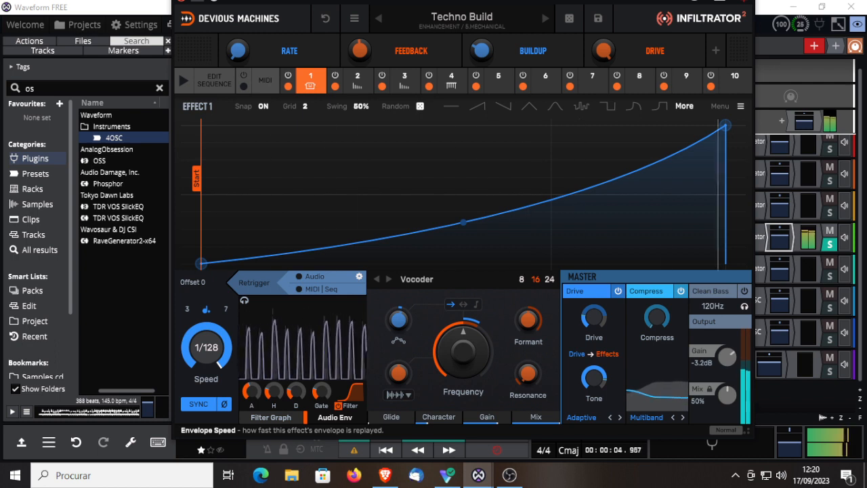
left_click_drag(207, 347, 207, 352)
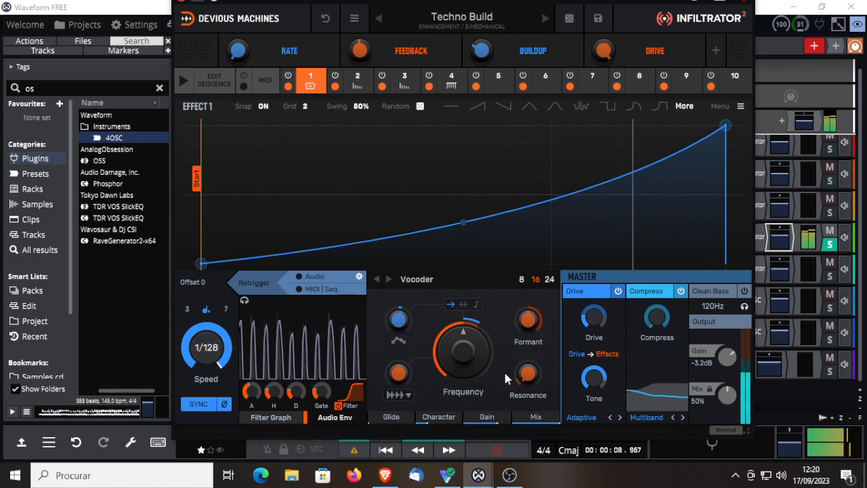
Step: Change Effect 1 to Loop and try Sync mode with a lower loop speed before returning to Free mode
left_click(389, 279)
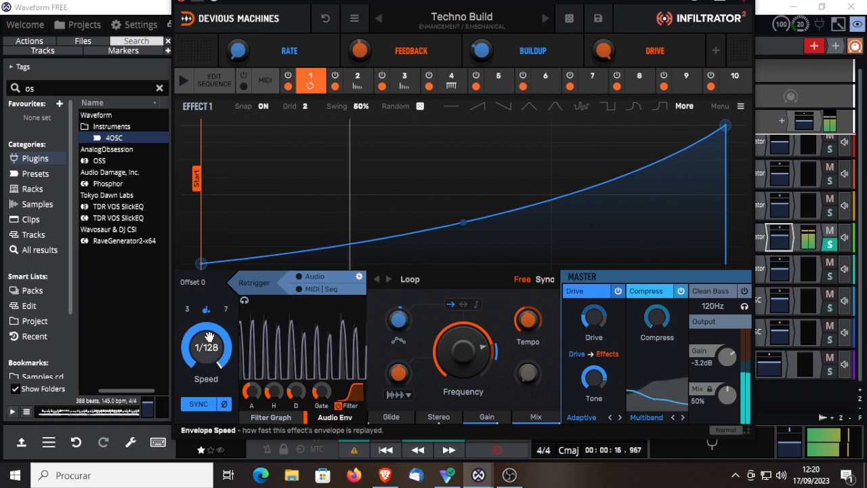
left_click(545, 280)
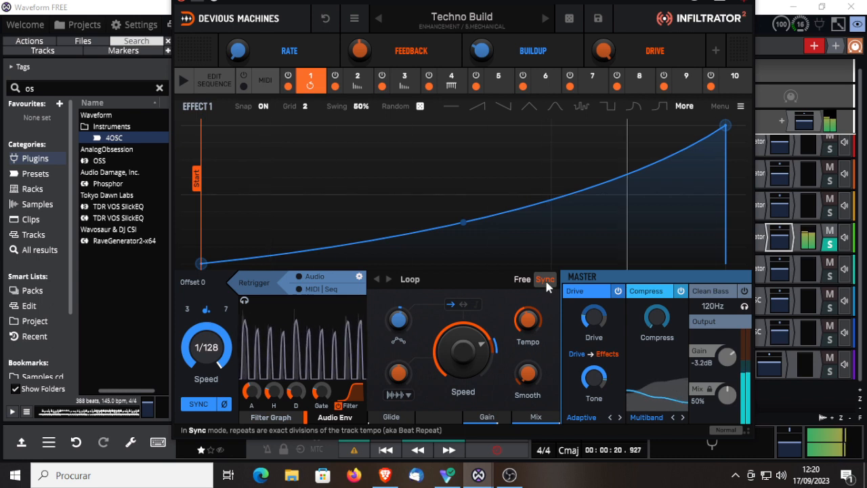
left_click_drag(467, 332, 482, 292)
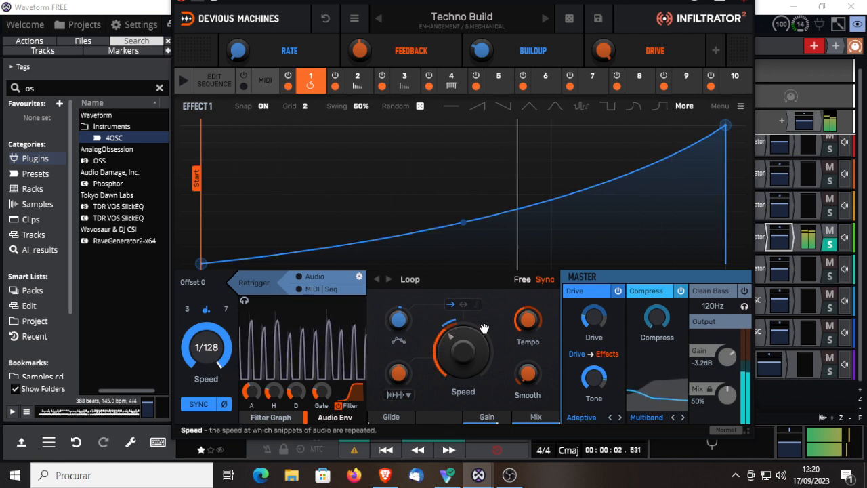
left_click(522, 279)
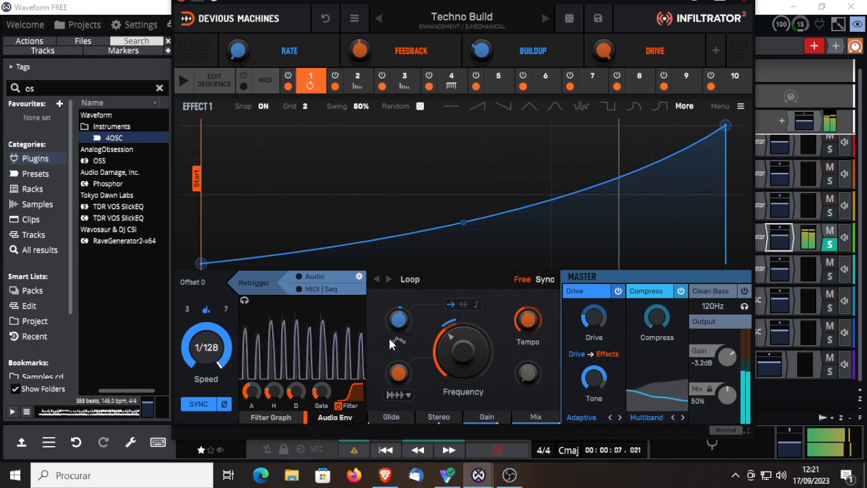
Step: Apply the stepped shape to Effect 1's envelope and replace it with a denser random-step shape from the additional shapes
left_click(580, 107)
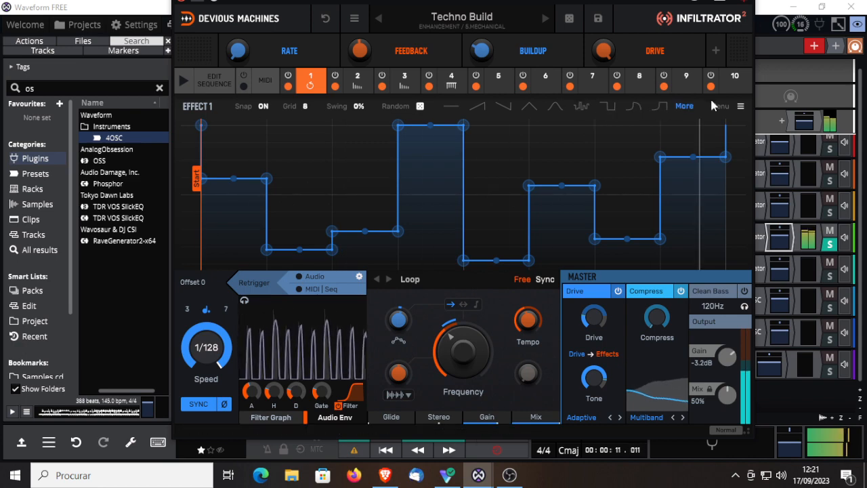
left_click(683, 106)
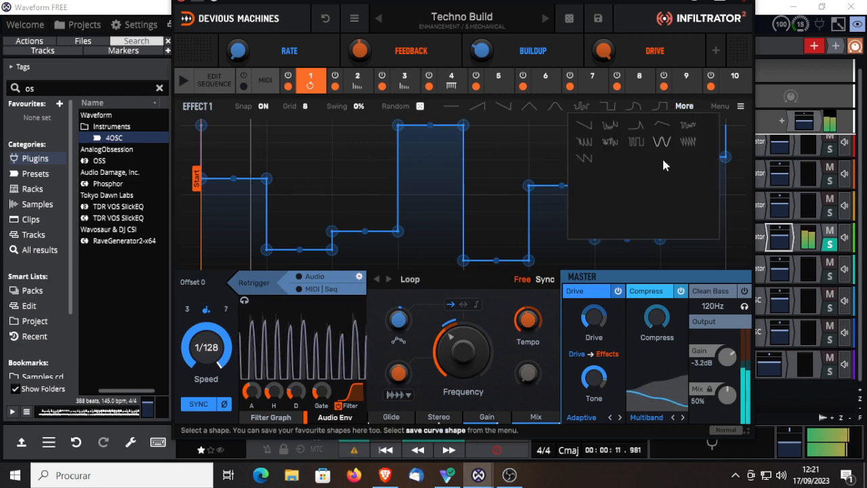
left_click(616, 144)
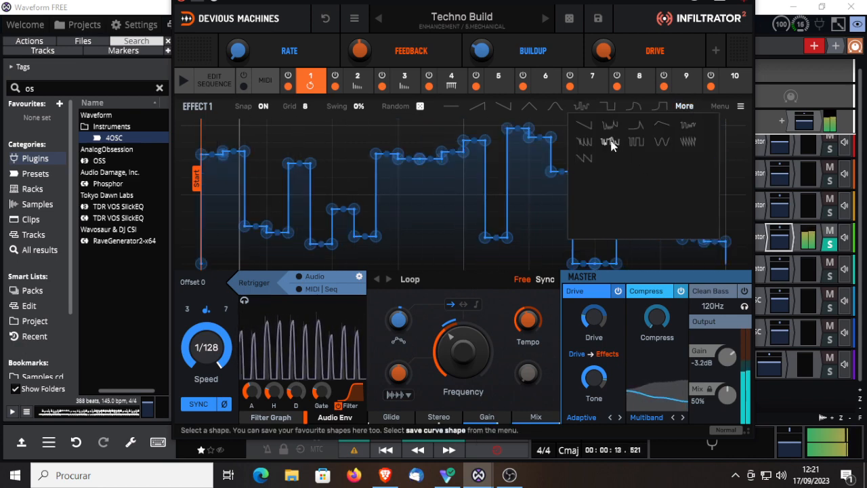
Step: Try a repeating falling sawtooth and then a mixed curve shape on Effect 1's envelope, and adjust the Buildup macro
left_click(687, 141)
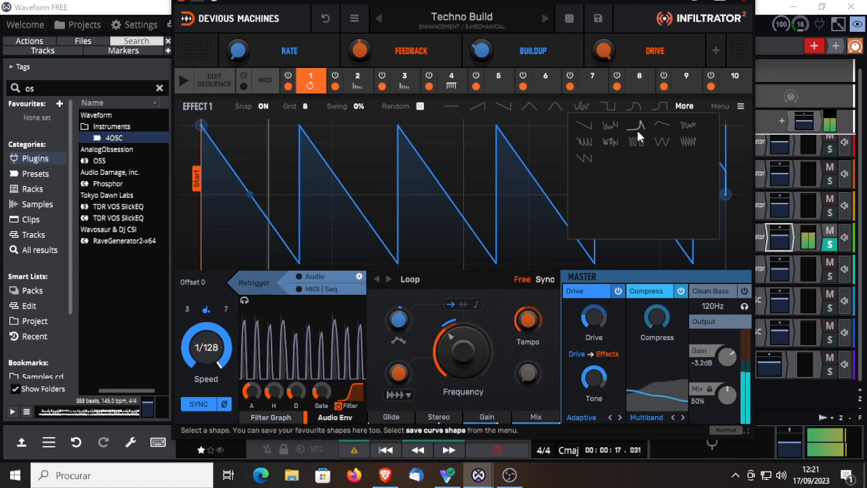
left_click(611, 126)
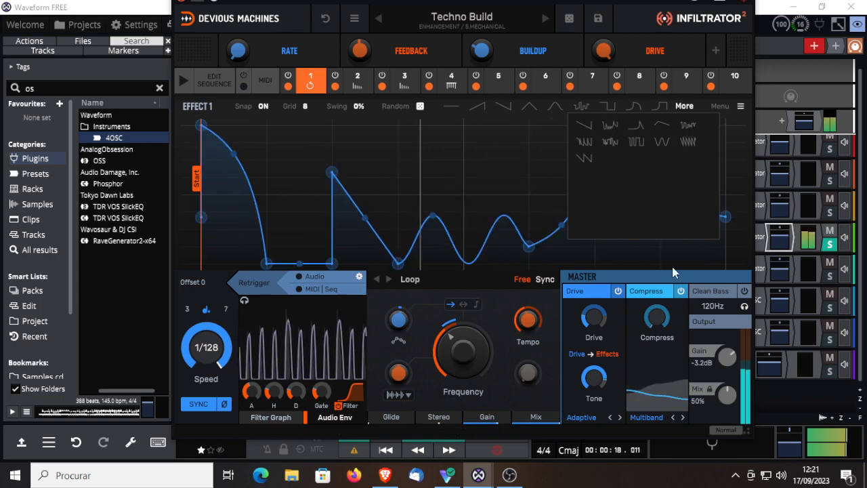
left_click(482, 49)
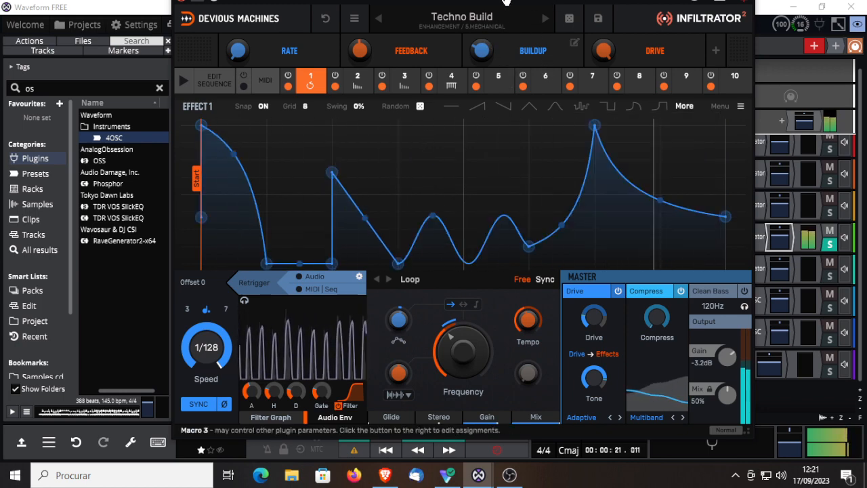
mouse_move(482, 51)
left_mouse_down()
mouse_move(482, 73)
mouse_move(482, 55)
left_mouse_up()
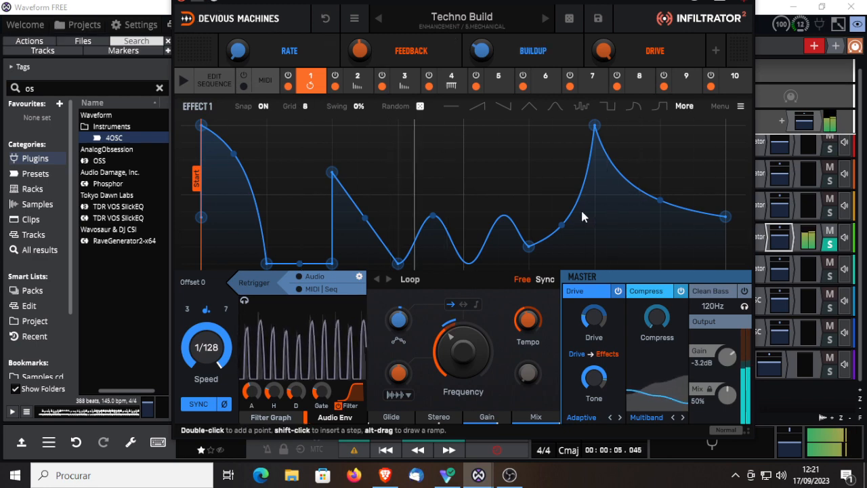
Step: Advance past The Box to the Alien Beats preset and switch the Infiltrator plugin on from its repositioned window
left_click(545, 19)
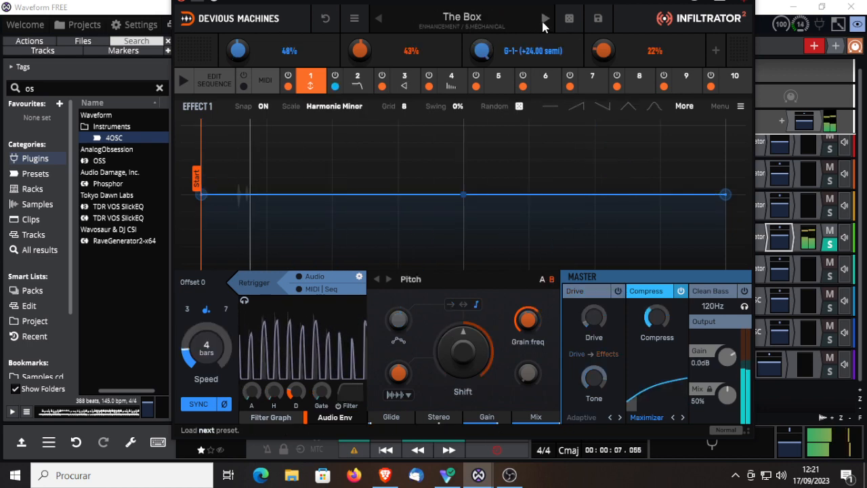
left_click(545, 18)
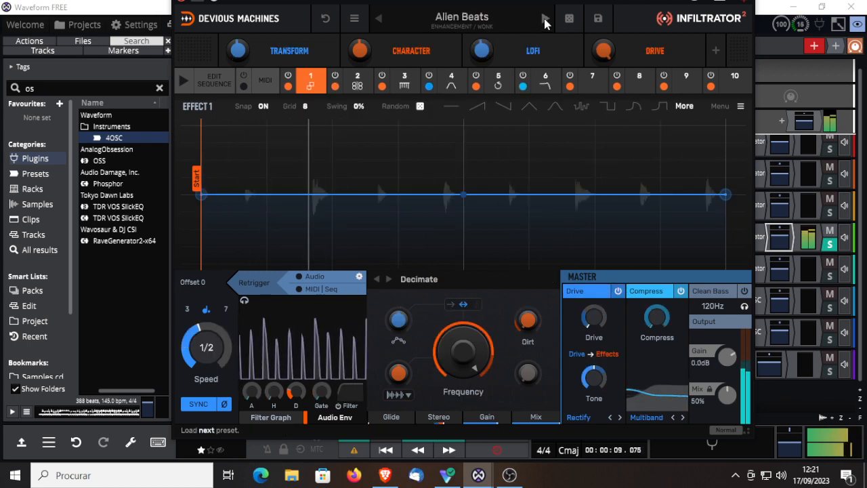
left_click_drag(368, 2, 361, 64)
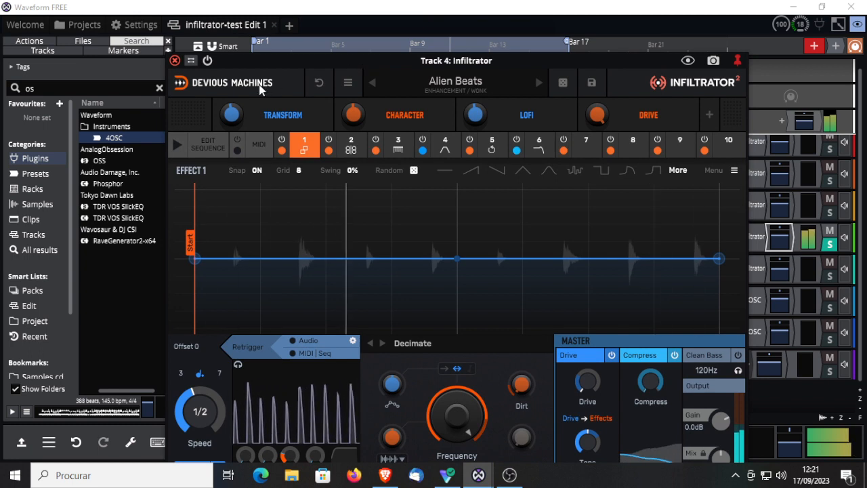
left_click(208, 62)
Step: Set Effect 1's speed to 16 bars, try a swing of 61%, and apply the stepped shape to its envelope
left_click_drag(193, 402, 193, 455)
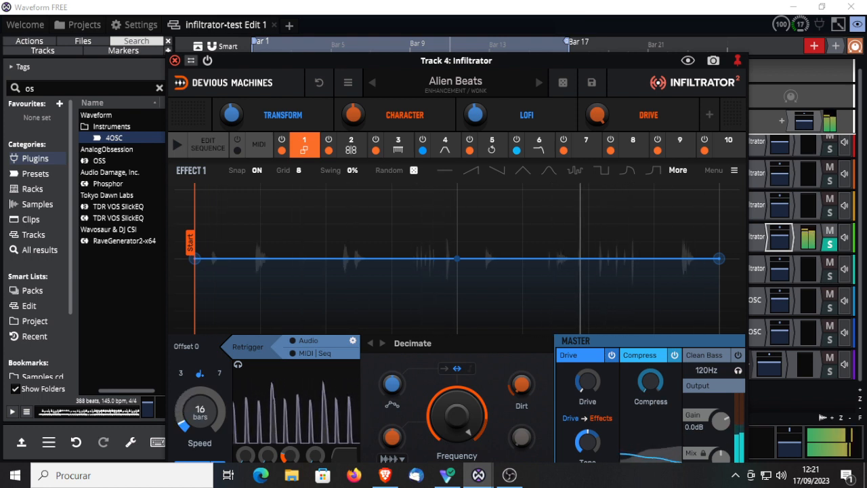
left_click_drag(352, 170, 351, 143)
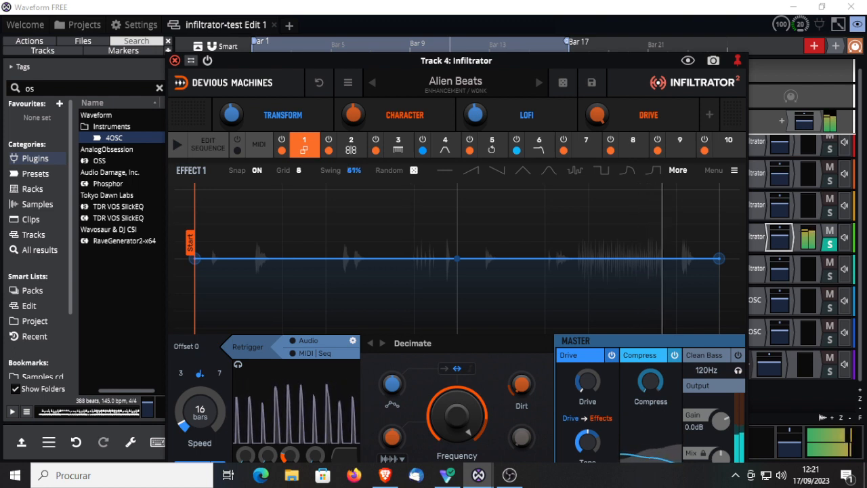
left_click(575, 170)
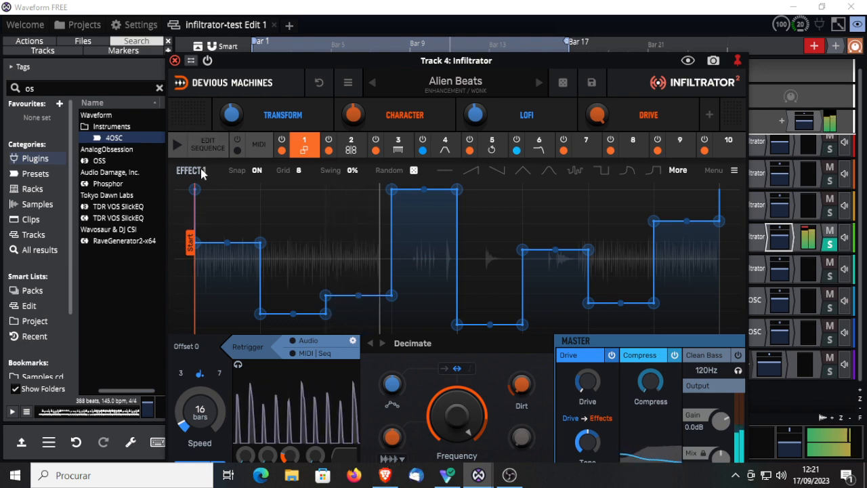
Step: Bring up the sequence editor for the Alien Beats preset
left_click(212, 152)
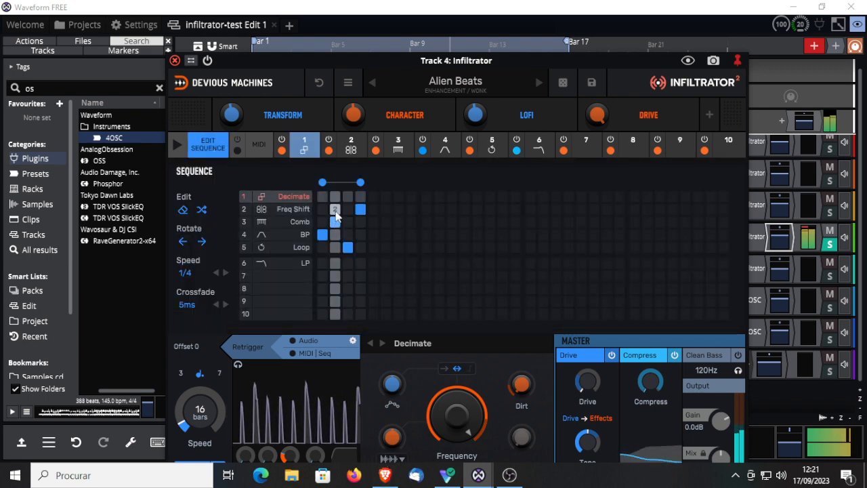
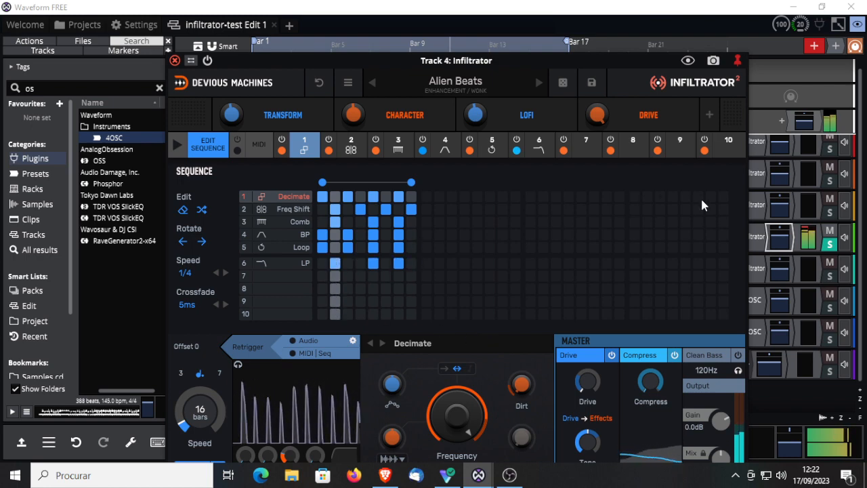
Step: Set the swing of Effect 1's stepped envelope to 52% and its grid to 16
left_click(205, 147)
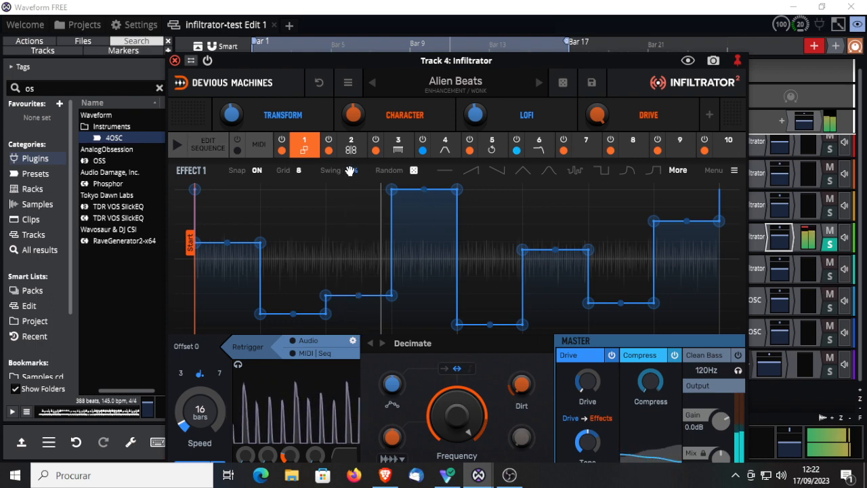
left_click_drag(351, 170, 352, 135)
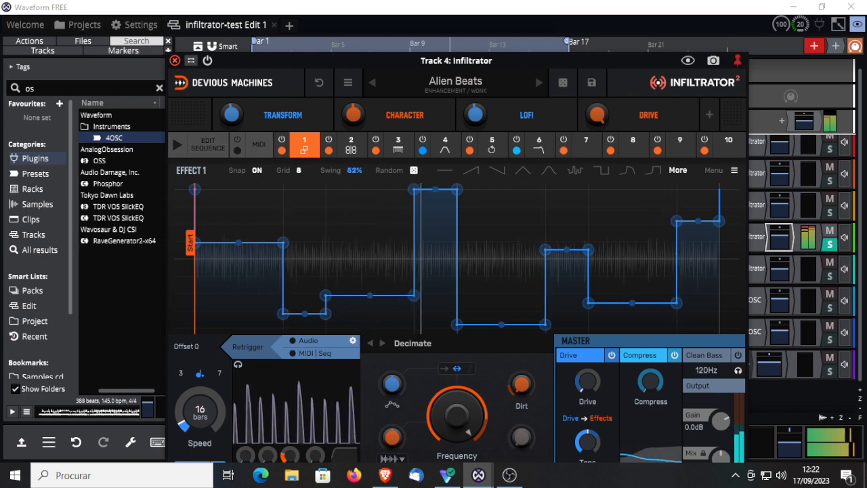
left_click(298, 170)
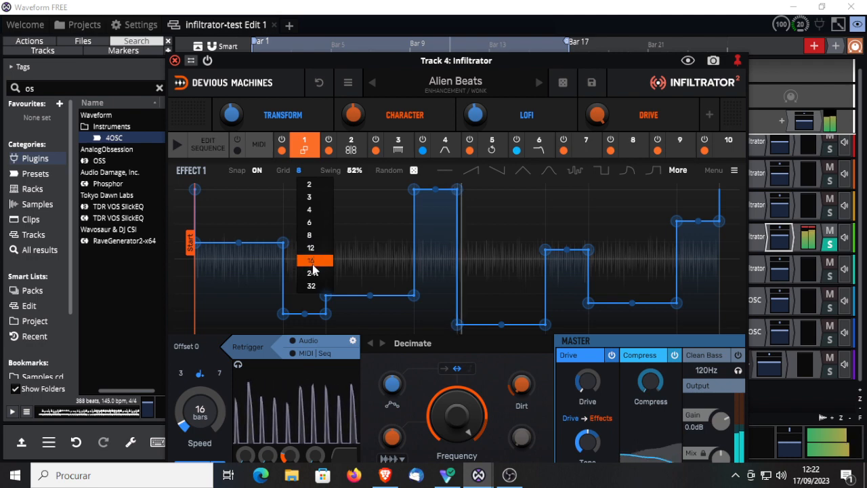
left_click(300, 262)
Step: Set the envelope grid to 4 for Effect 2 (Frequency Shift) and to 2 for Effect 3 (Comb)
left_click(350, 145)
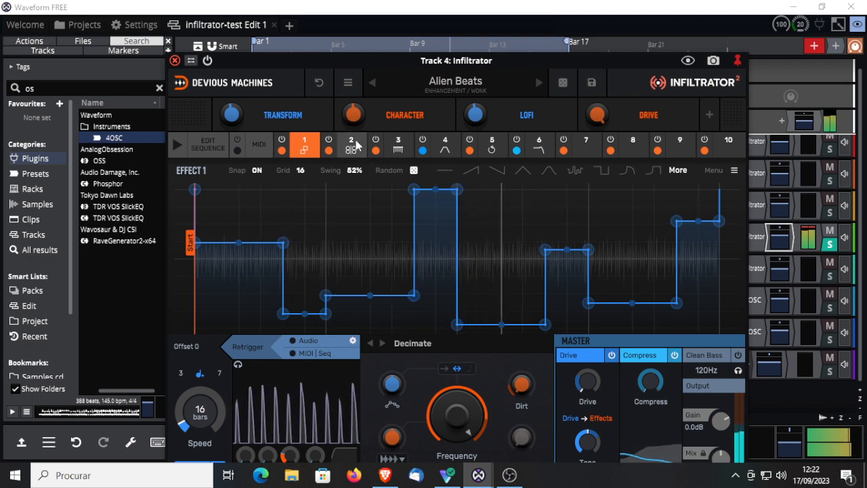
left_click(299, 170)
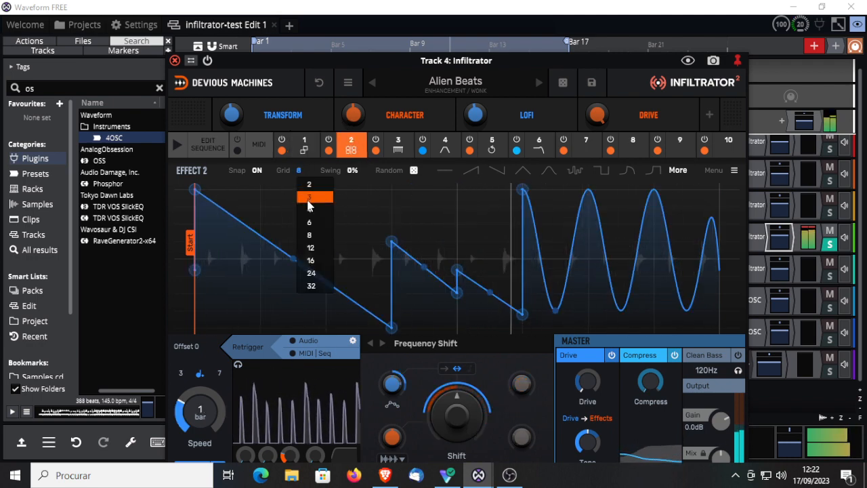
left_click(321, 196)
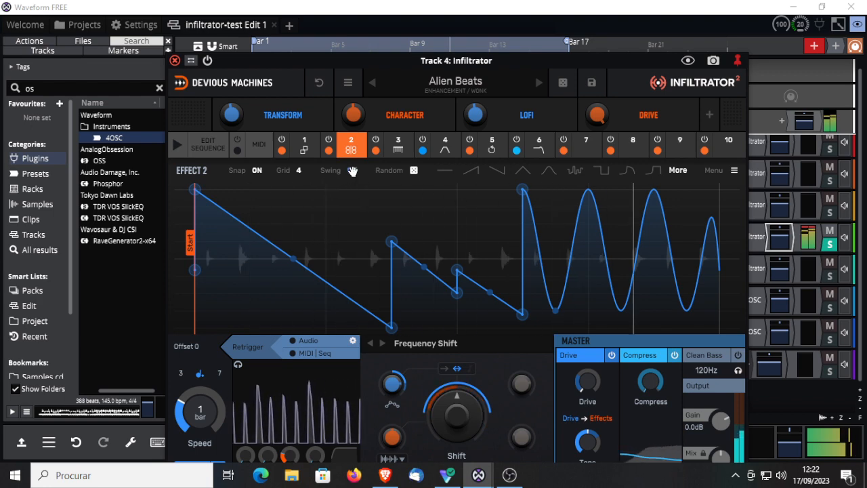
left_click(394, 147)
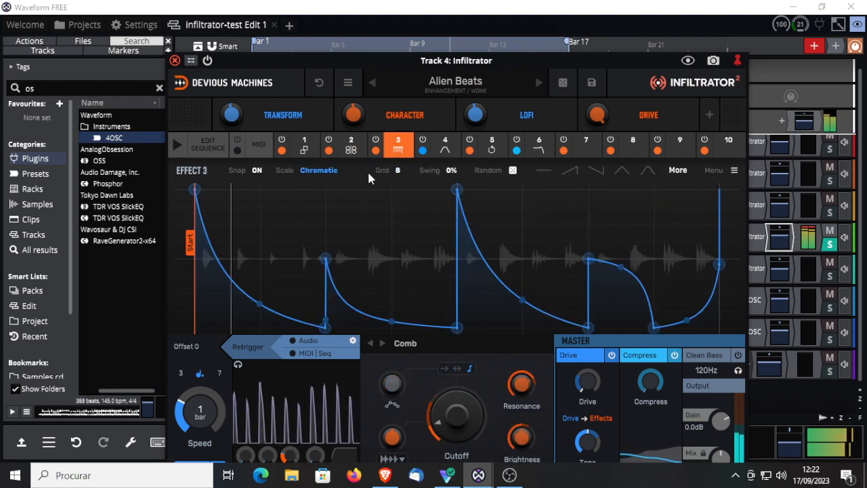
left_click(401, 172)
left_click(403, 185)
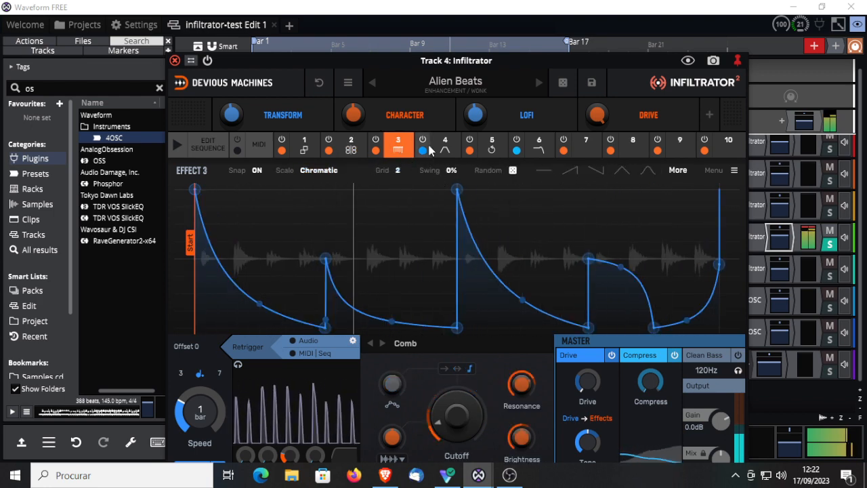
Step: Set the envelope grid to 3 for Effect 4 (Digital BP) and to 6 for Effect 5 (Loop)
left_click(443, 145)
left_click(398, 170)
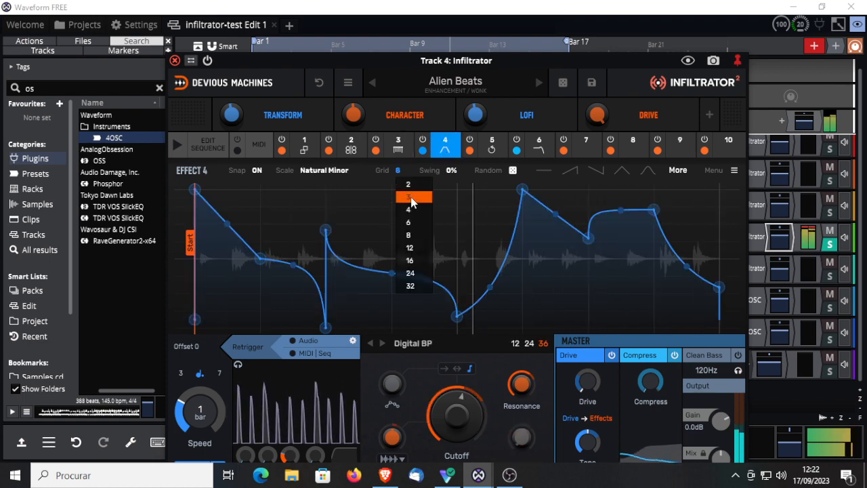
left_click(405, 196)
left_click(490, 146)
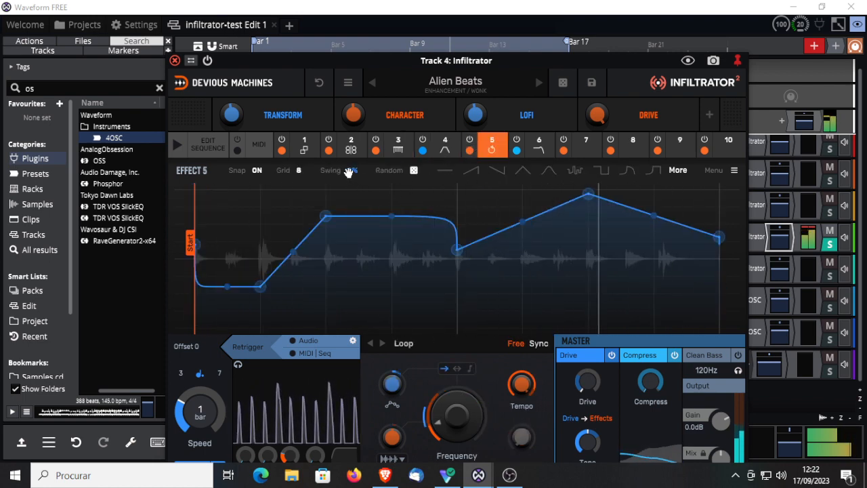
left_click(301, 171)
left_click(304, 224)
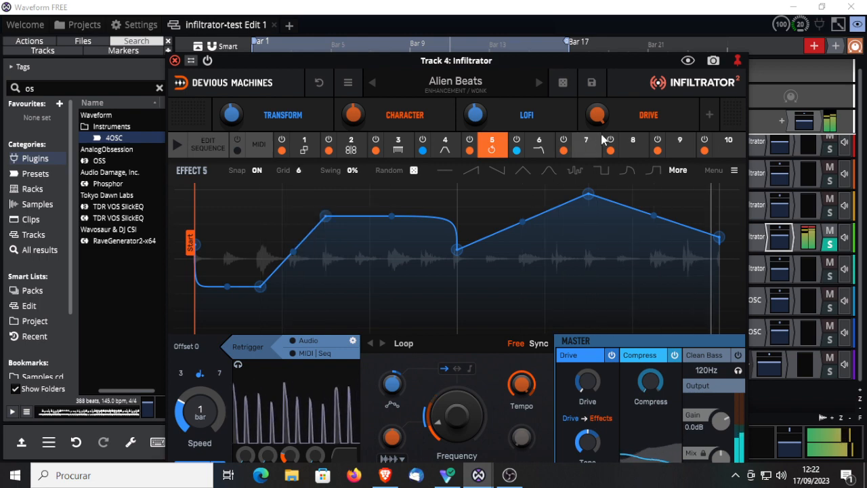
Step: Try a grid of 3 on Effect 6, apply the smooth curved rise-and-fall shape to its envelope, and check the sequence
left_click(540, 145)
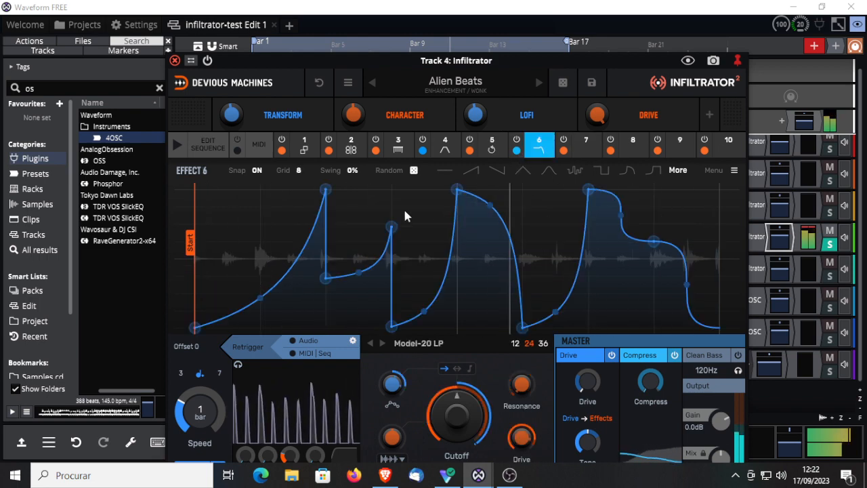
left_click(298, 170)
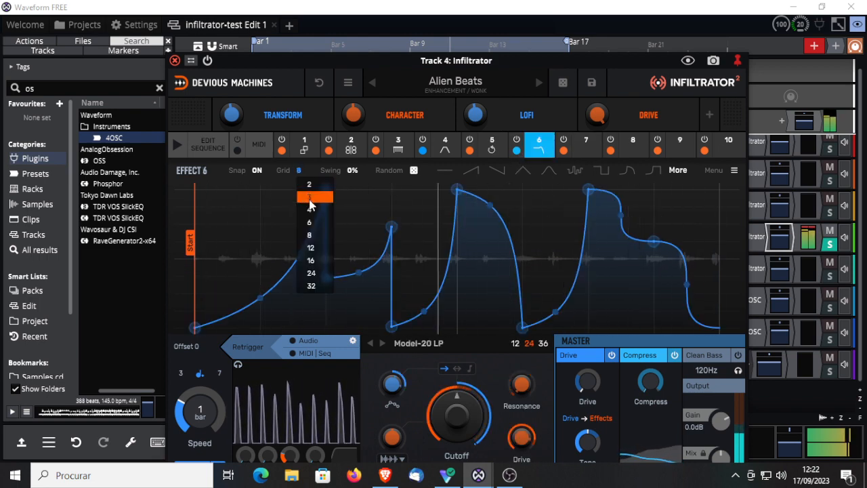
left_click(305, 194)
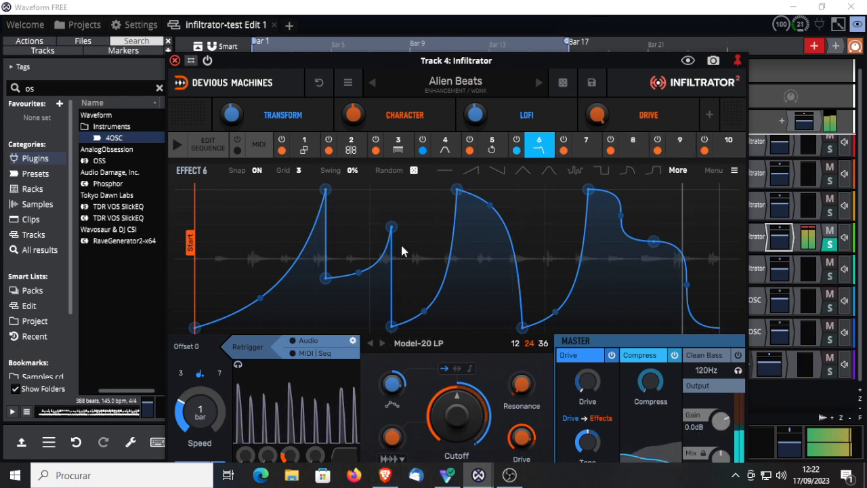
left_click(627, 171)
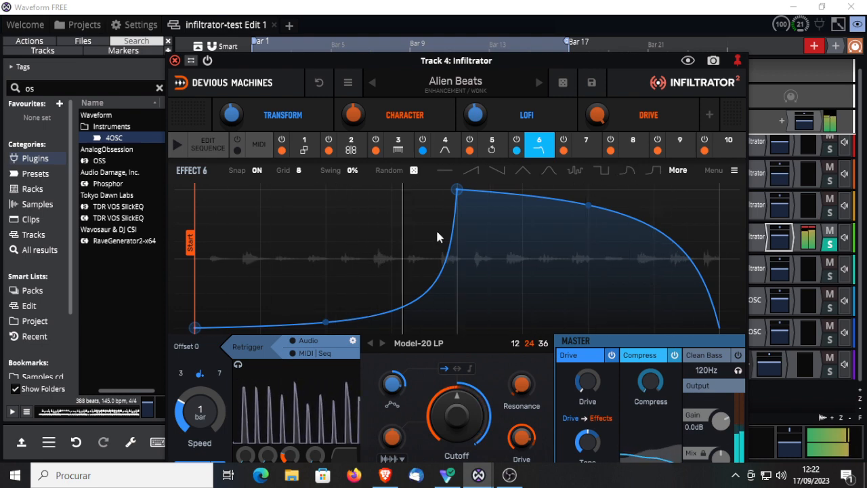
left_click(207, 153)
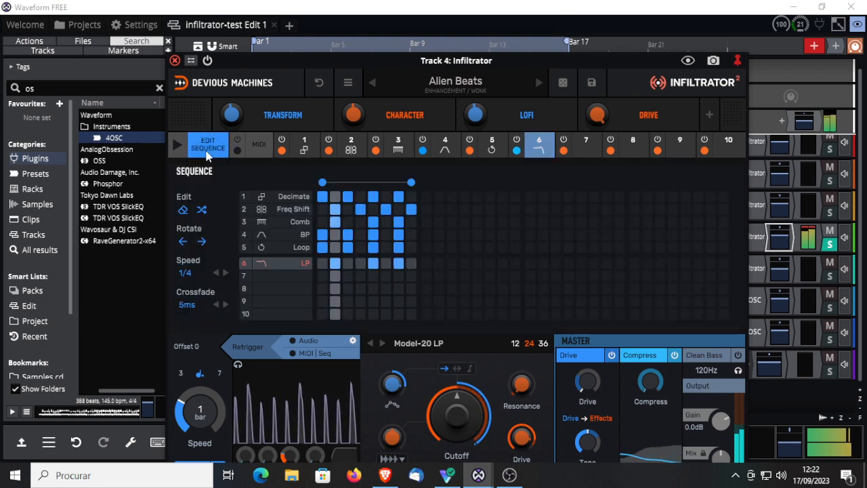
left_click(207, 153)
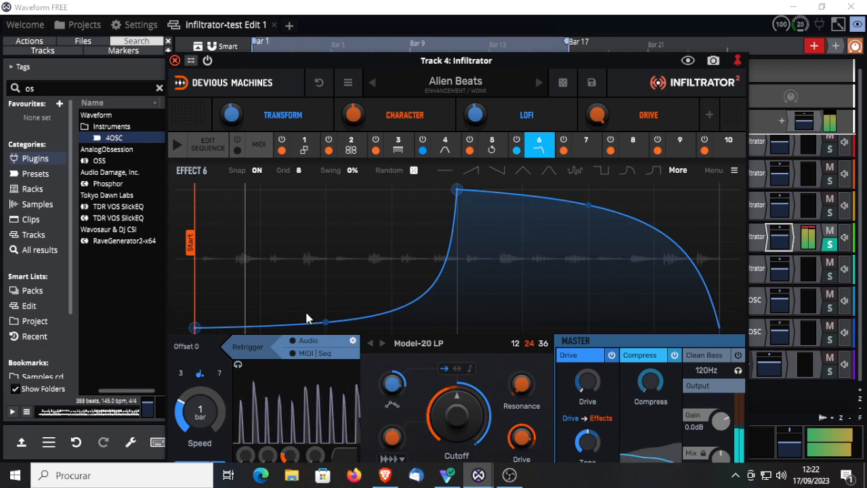
Step: Load the spectral Corrupt effect into empty slot 7 and apply the stepped shape to its envelope
left_click(586, 144)
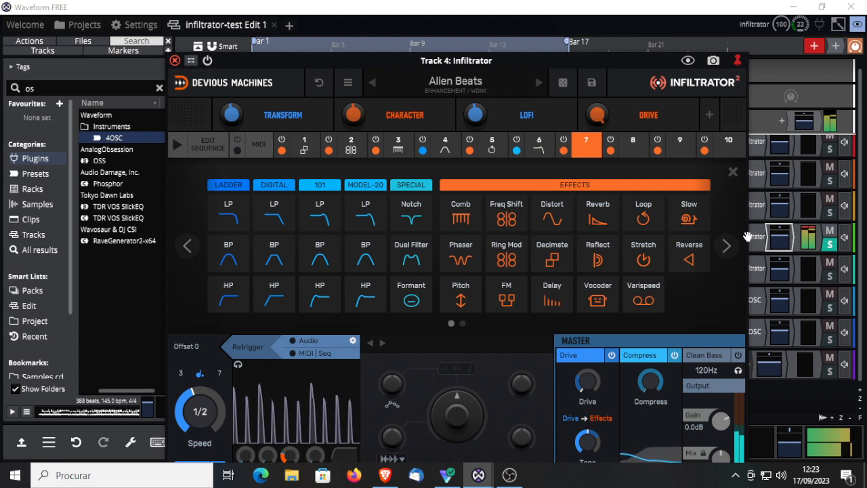
left_click(726, 247)
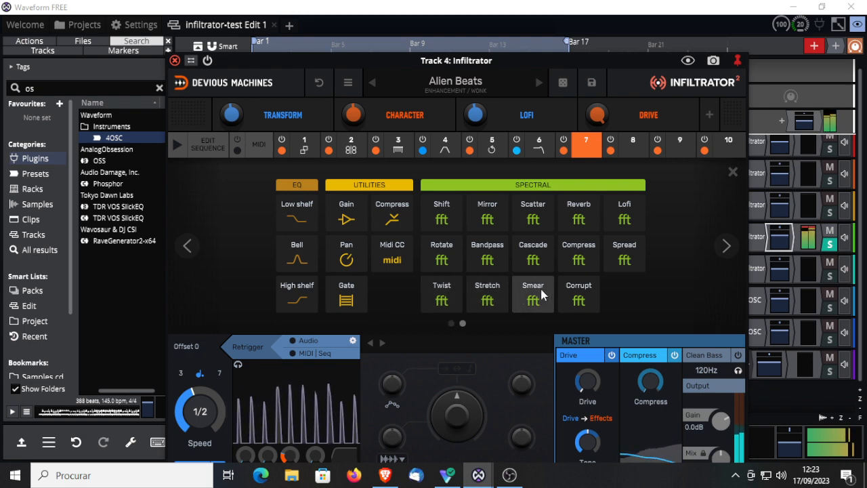
left_click(579, 291)
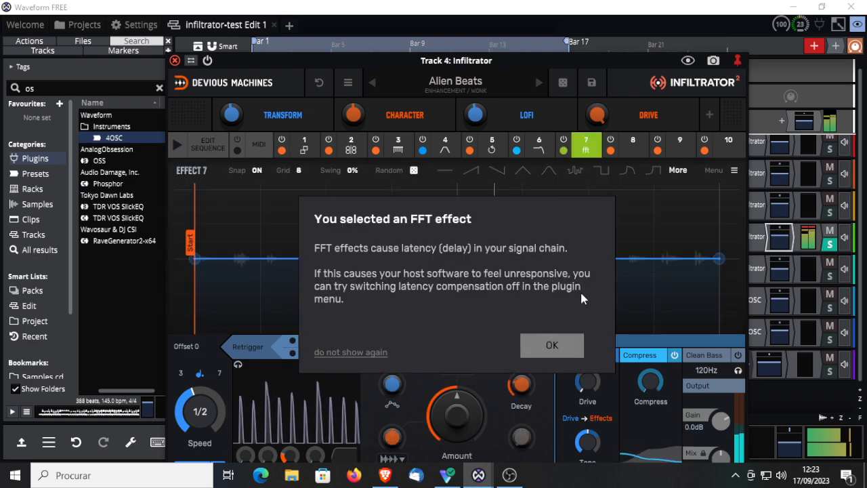
left_click(548, 345)
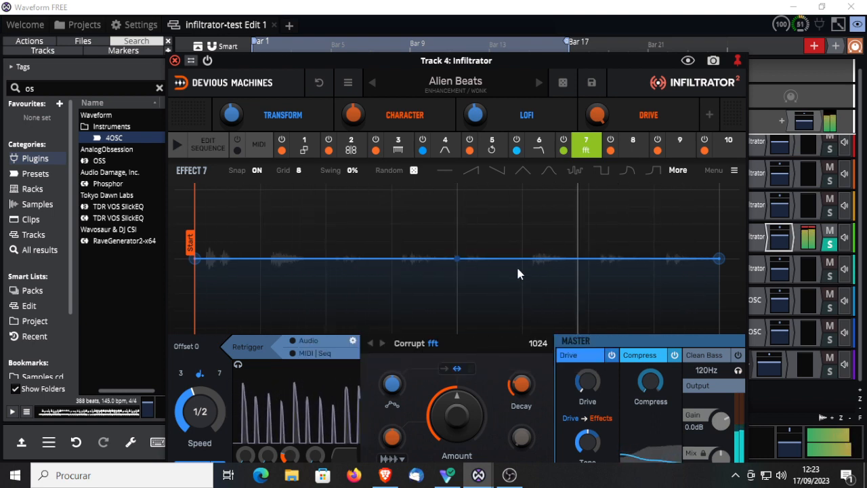
left_click(575, 171)
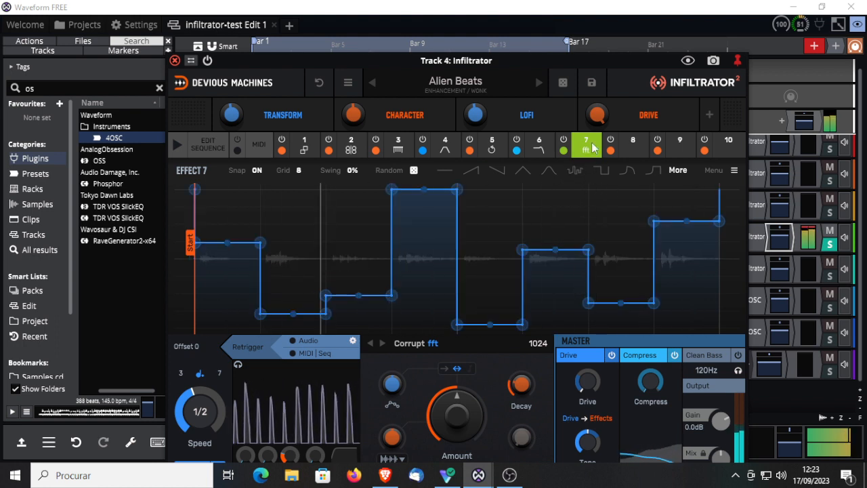
Step: Enable the Corrupt effect on steps 1, 3, 5 and 7 of the sequence
left_click(206, 147)
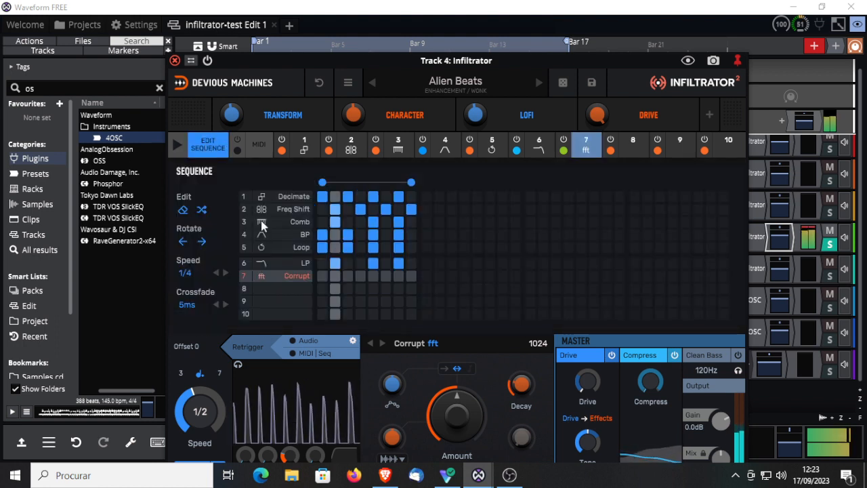
left_click(322, 275)
left_click(348, 277)
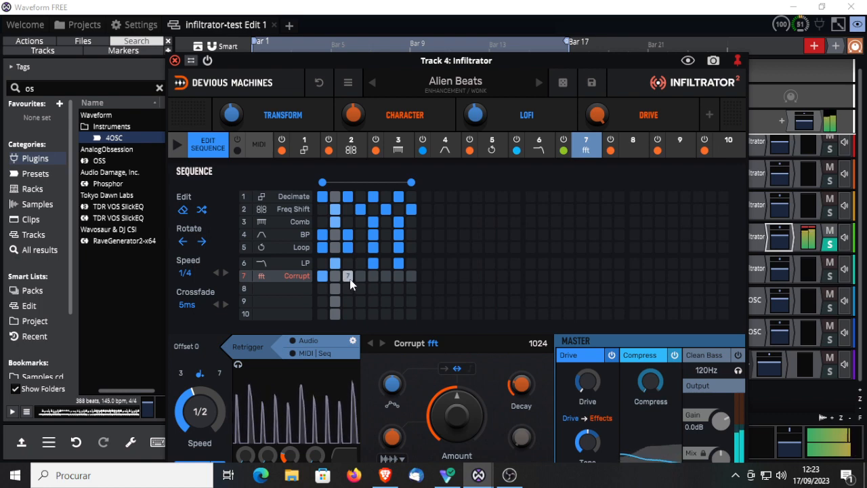
left_click(373, 276)
left_click(399, 276)
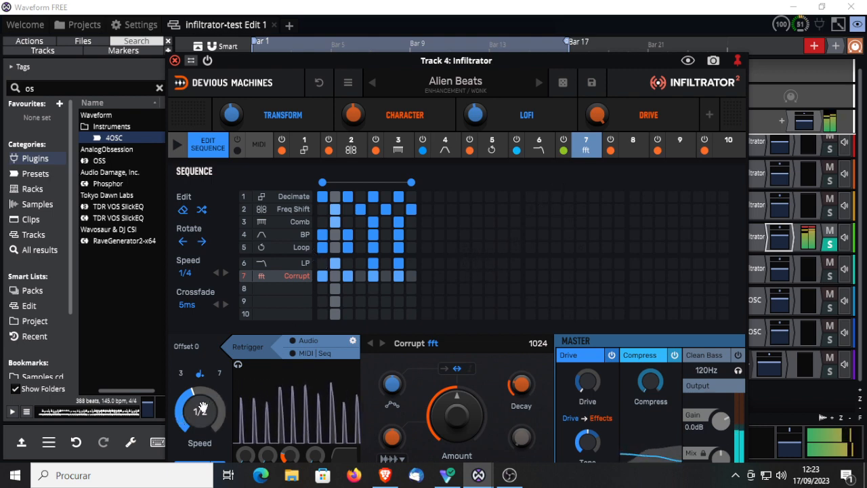
Step: Try a speed of 8 bars on the Corrupt effect, move the plugin window upward, and restore the speed to 1/2
left_click_drag(200, 410, 201, 396)
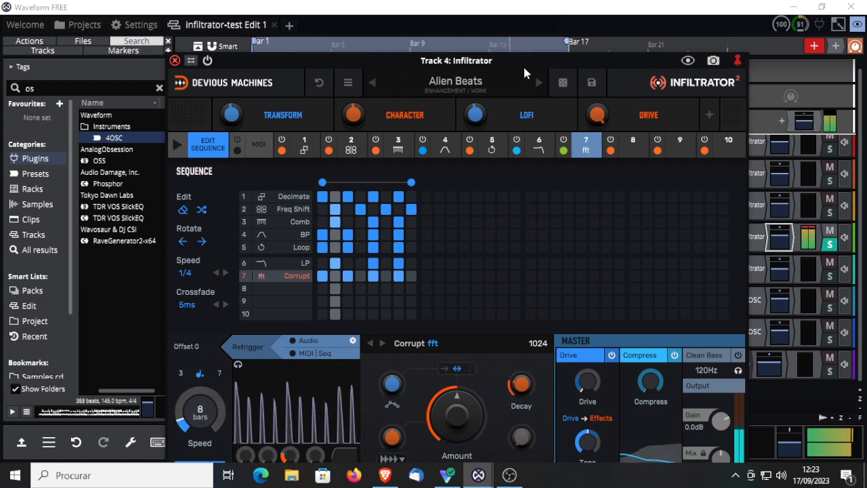
left_click_drag(527, 54, 527, 0)
left_click(192, 410)
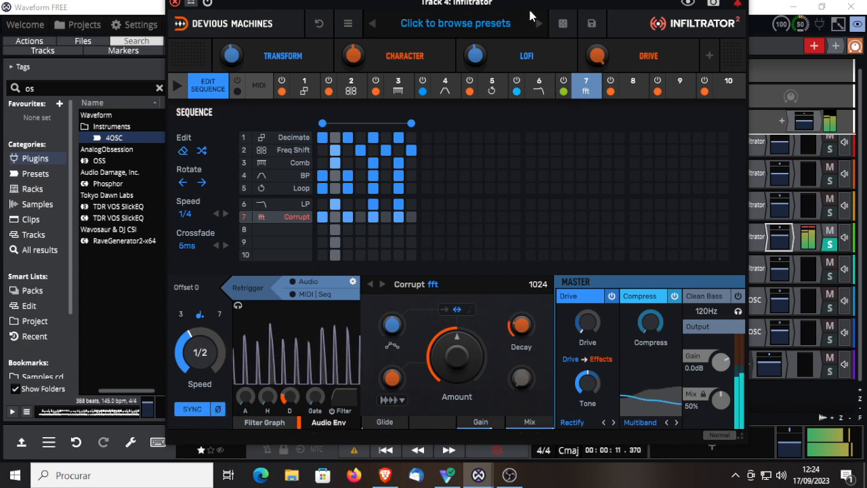
Step: Advance through the Alienation and Cyborg Workout presets on Track 4 and close the Infiltrator window
left_click(536, 24)
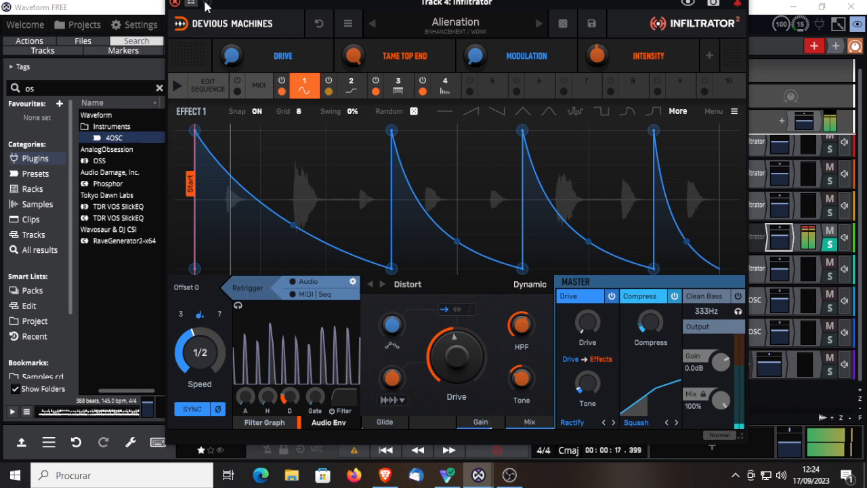
left_click(538, 24)
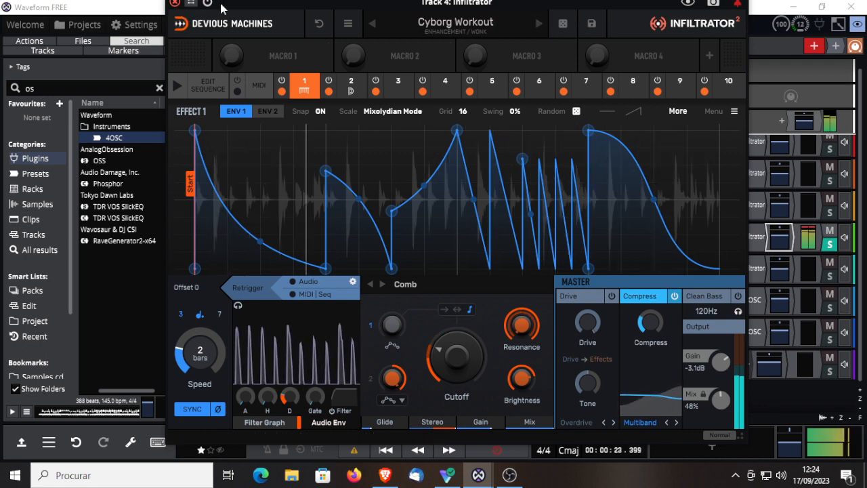
left_click(174, 3)
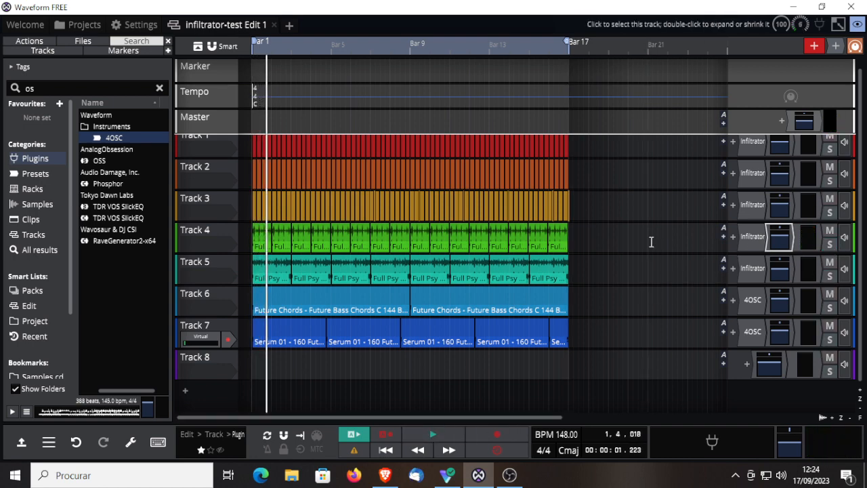
Step: Solo Track 5, start playback, and open that track's Infiltrator plugin
left_click(829, 276)
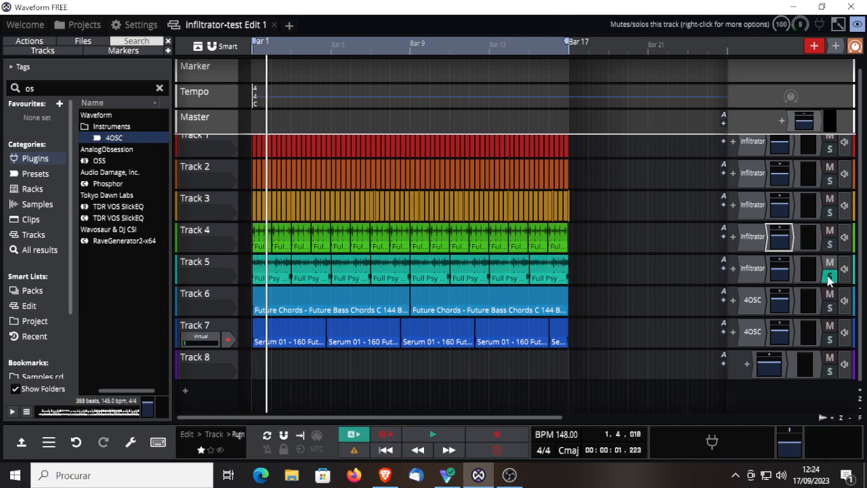
left_click(414, 438)
double_click(754, 269)
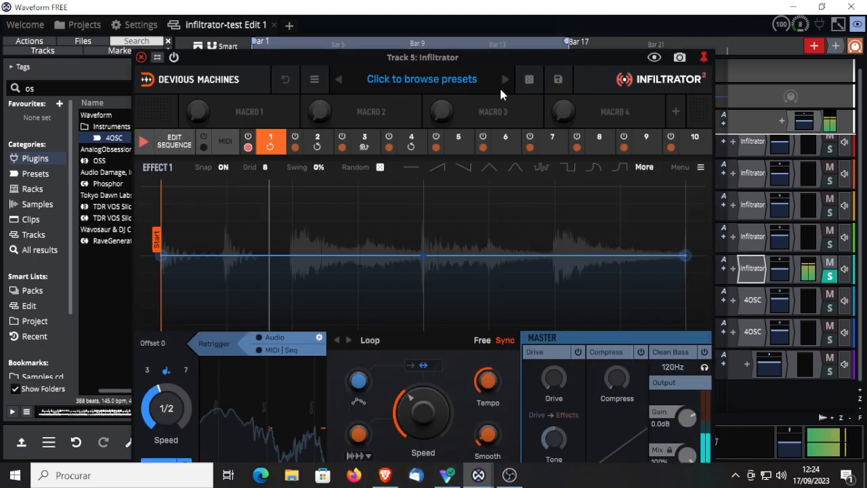
Step: Browse the factory presets to the Bass Enhance category and load the Bass Driver preset on Track 5
left_click(416, 83)
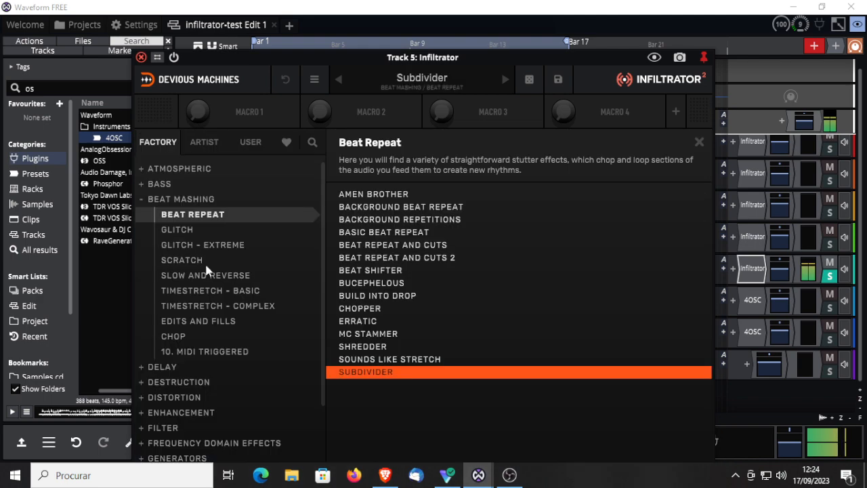
left_click(142, 185)
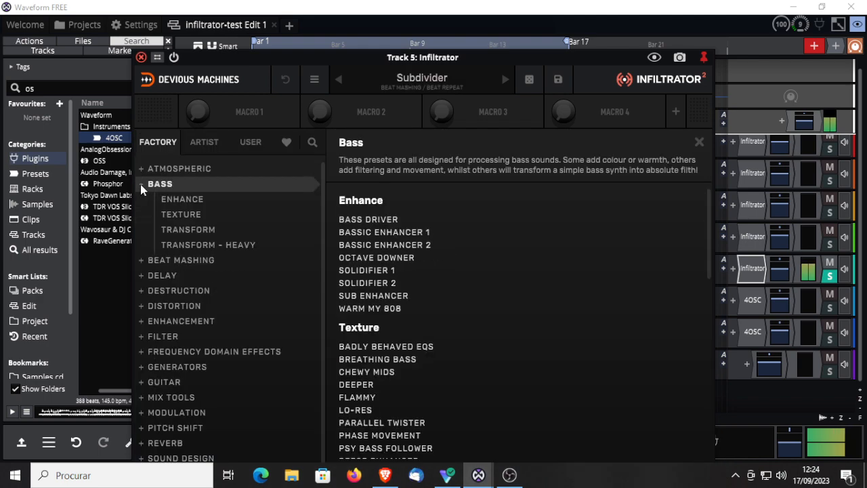
left_click(177, 201)
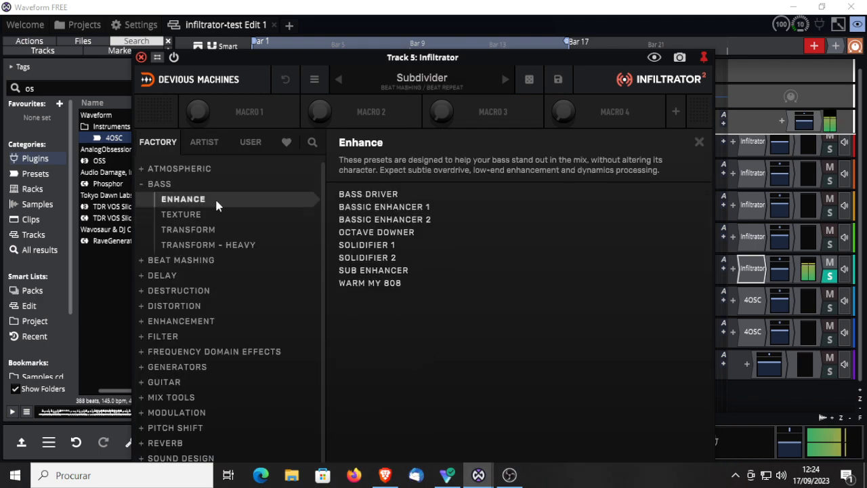
left_click(369, 193)
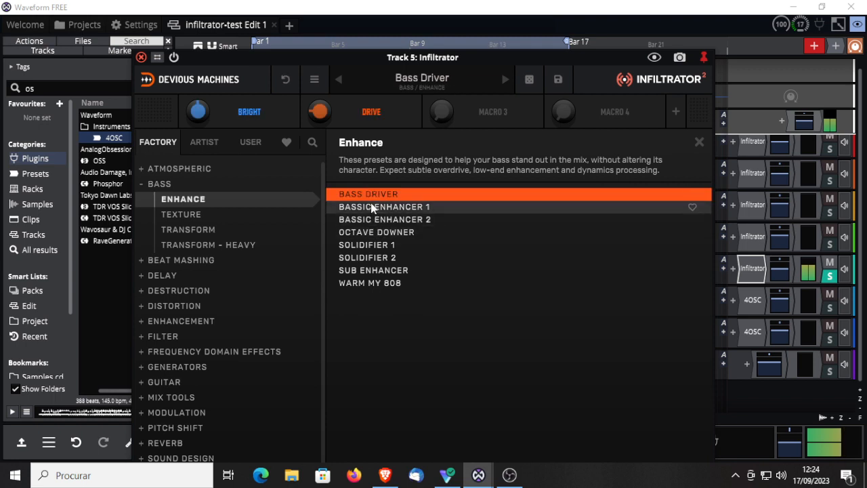
Step: Audition the Warm My 808, Sub Enhancer, Octave Downer, Bassic Enhancer 2 and Bassic Enhancer 1 presets
left_click(369, 283)
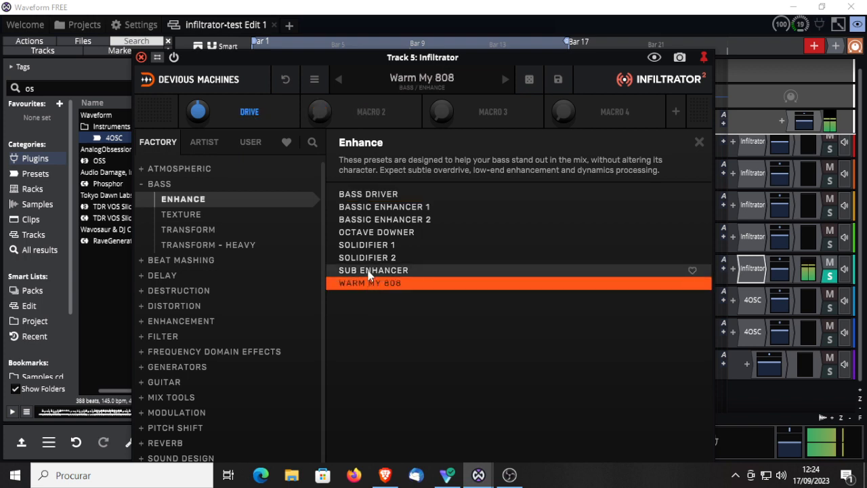
left_click(370, 271)
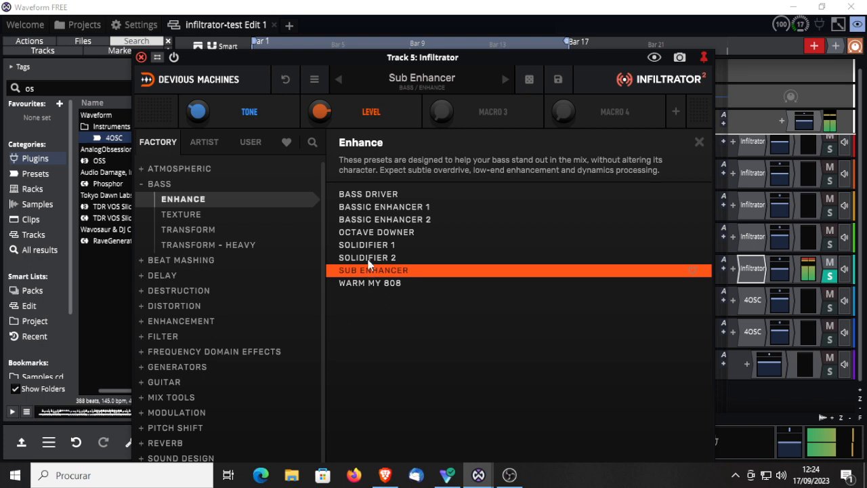
left_click(378, 236)
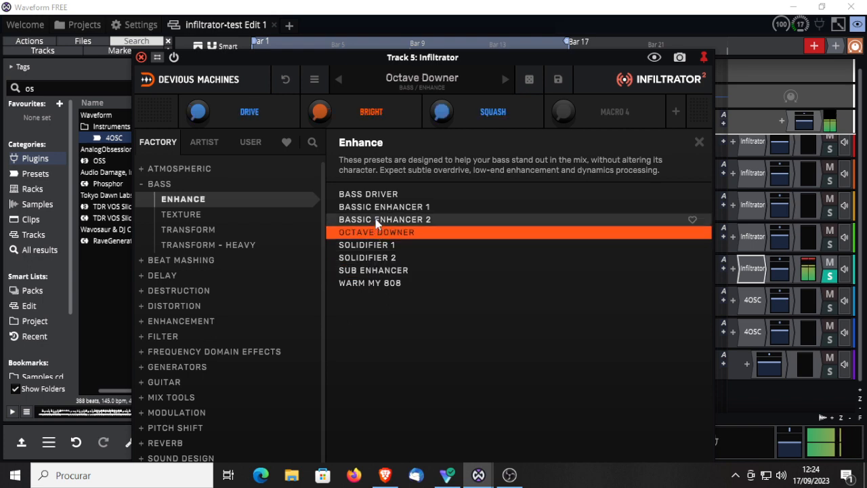
left_click(377, 221)
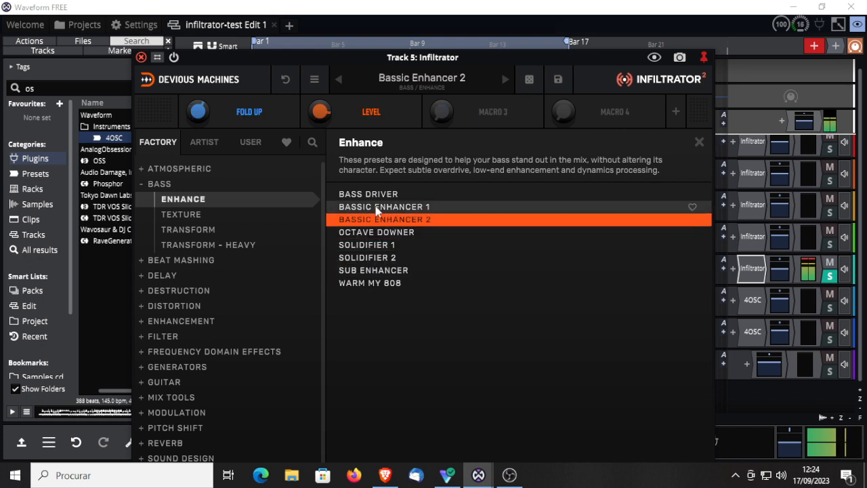
left_click(376, 208)
Step: Reload the Bass Driver preset and compare it with the dry sound by bypassing and re-enabling the plugin
left_click(377, 195)
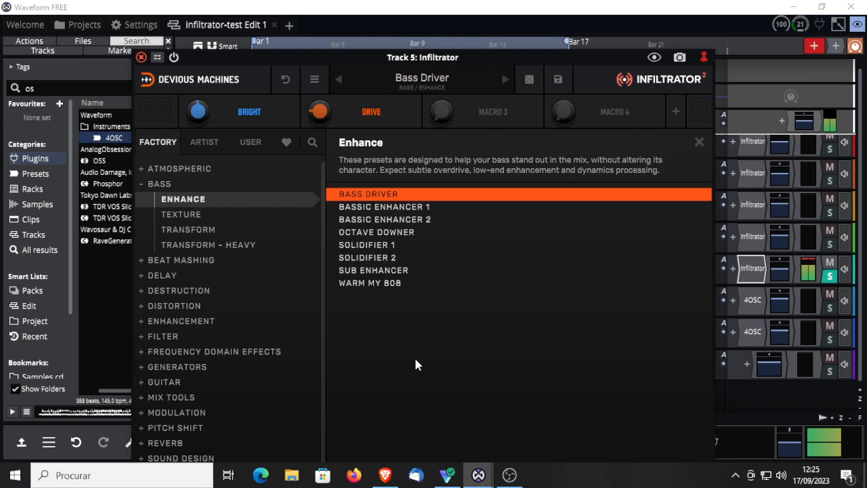
left_click(174, 57)
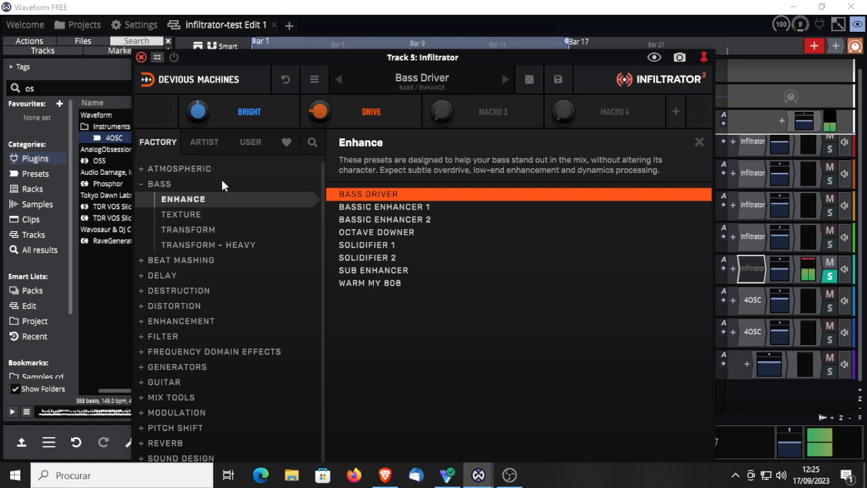
left_click(174, 57)
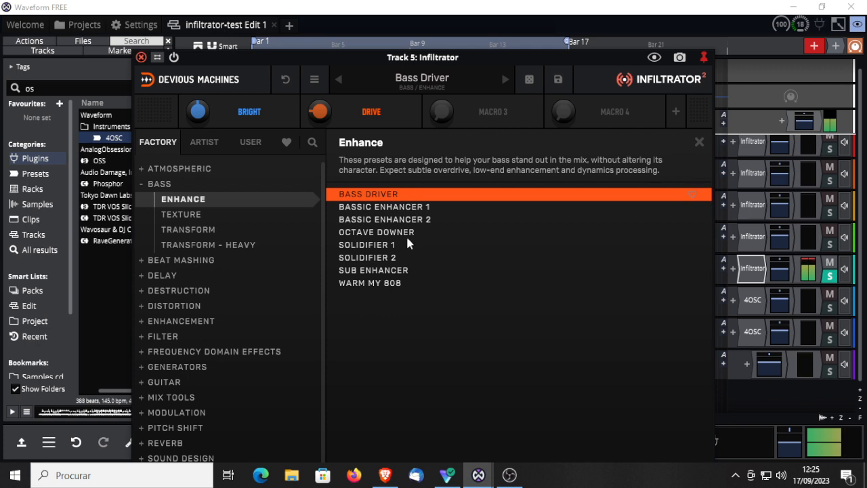
Step: Audition the Bassline Writer, Hard Bassline, Neural Contrast, Third Eye Bass and Rotterdam presets from the Transform - Heavy bass category
left_click(200, 246)
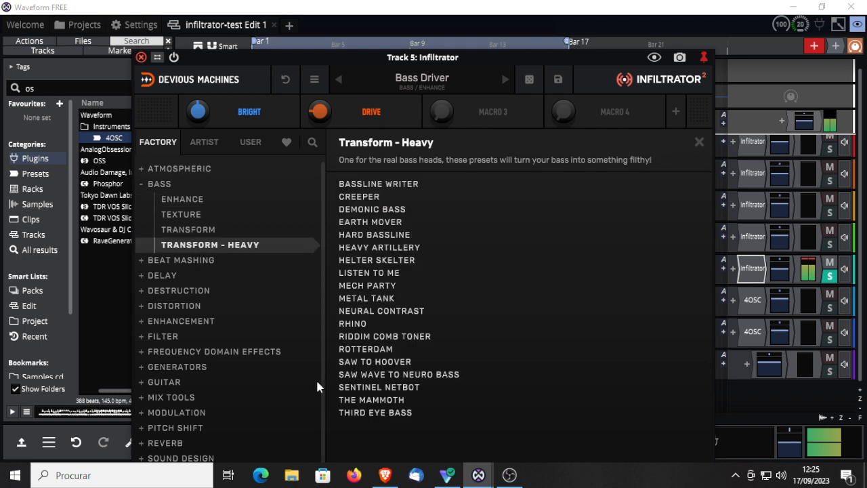
left_click(383, 182)
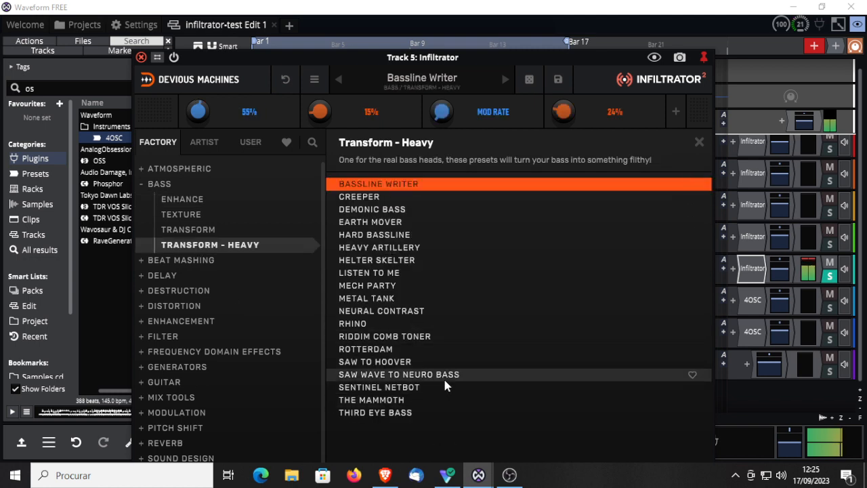
left_click(377, 237)
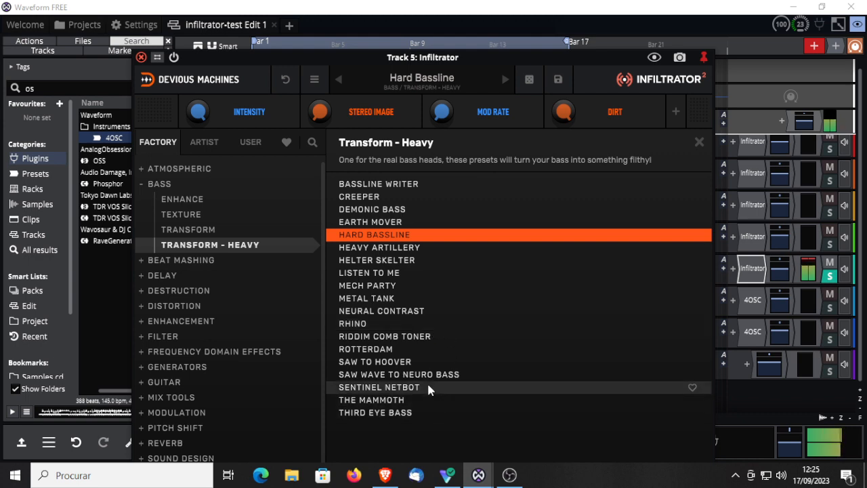
left_click(386, 313)
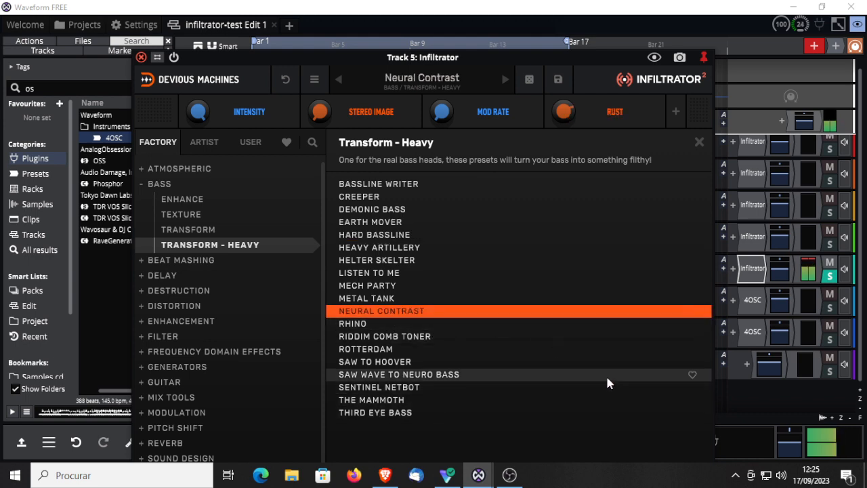
left_click(370, 412)
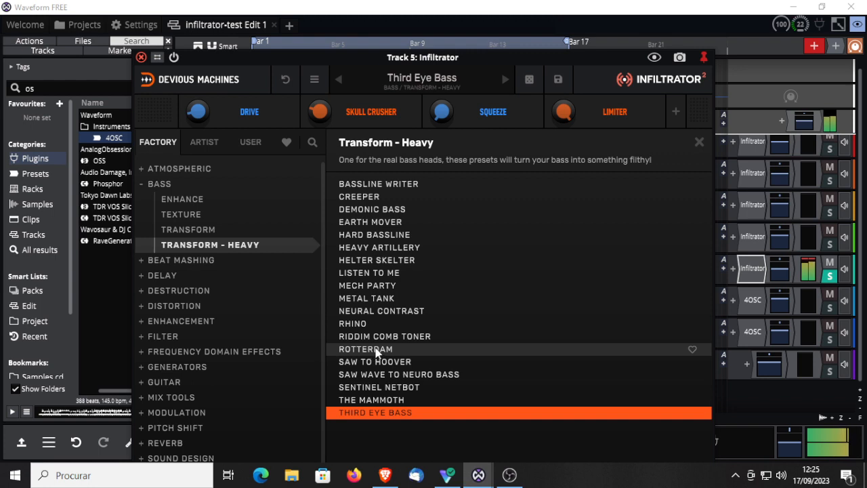
left_click(375, 351)
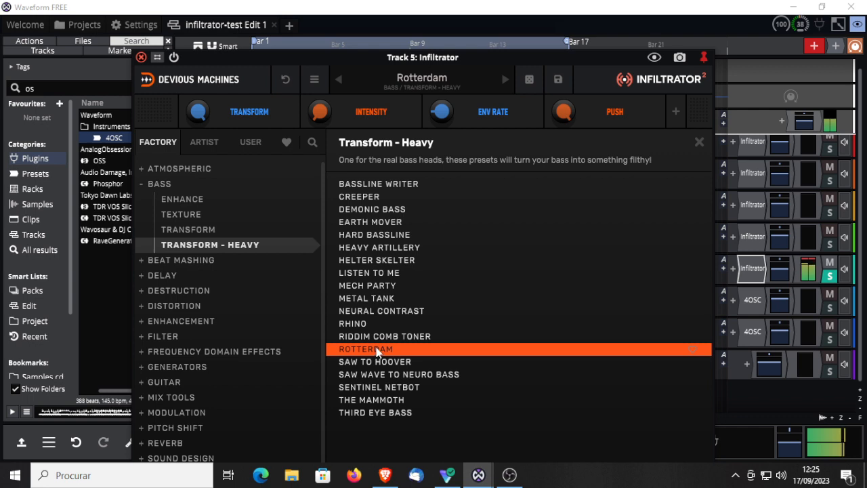
Step: Expand the Beat Mashing category and audition its Background Beat Repeat and Build Into Drop presets
left_click(145, 260)
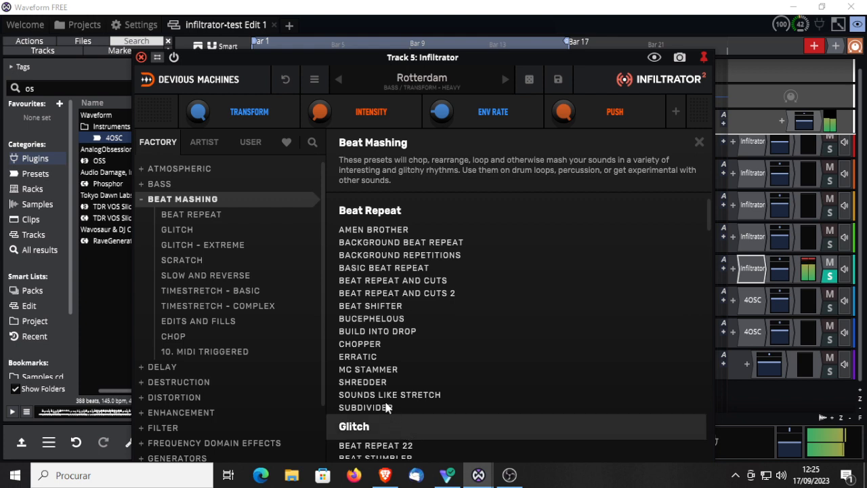
left_click(380, 243)
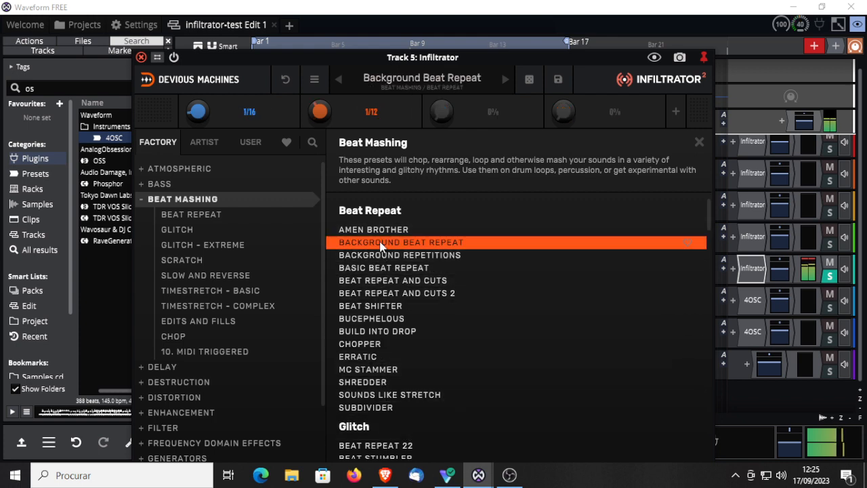
left_click(372, 332)
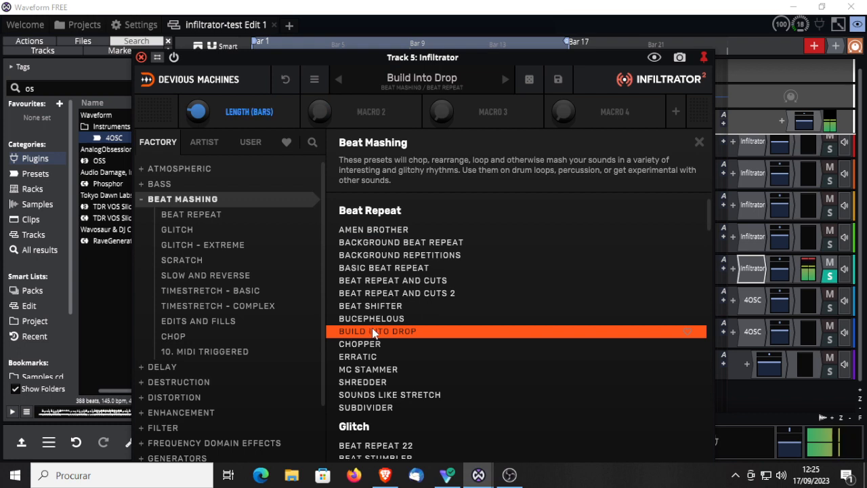
Step: Audition the Glitch presets Terminator Ten and Slip and Slide, plus the Glitch - Extreme presets Breakcore Machine and Crystal Divers
scroll(461, 384, "down", 4)
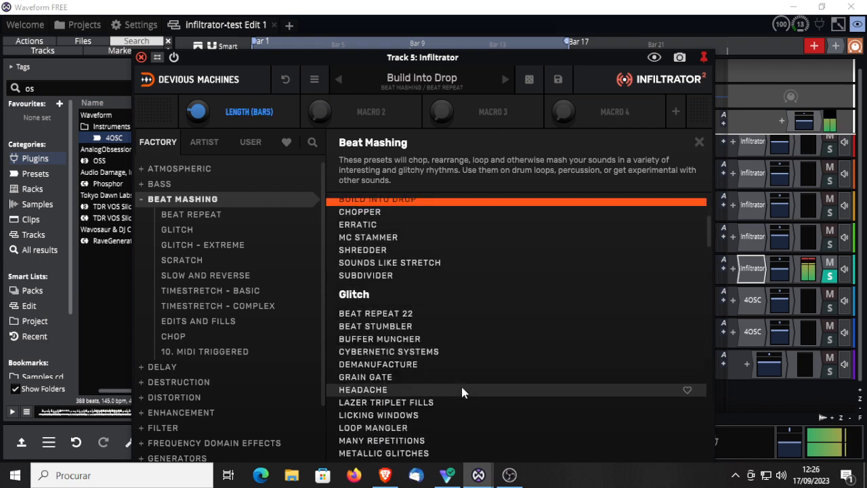
scroll(478, 392, "down", 5)
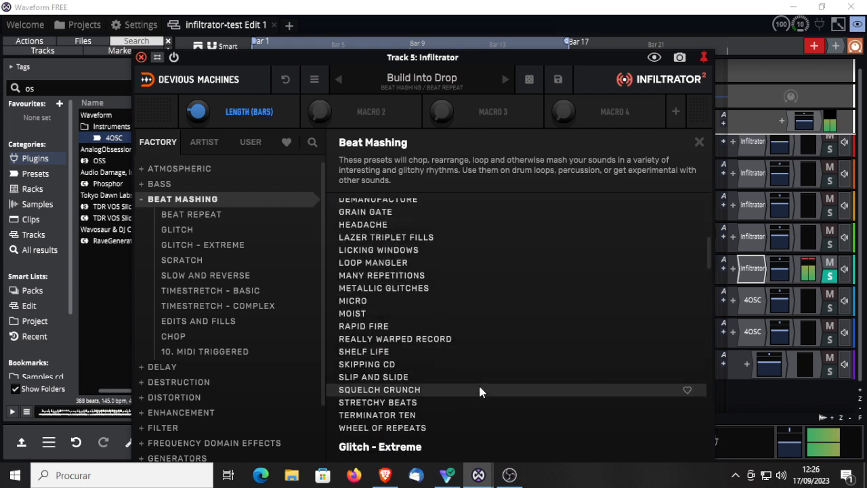
scroll(478, 386, "down", 4)
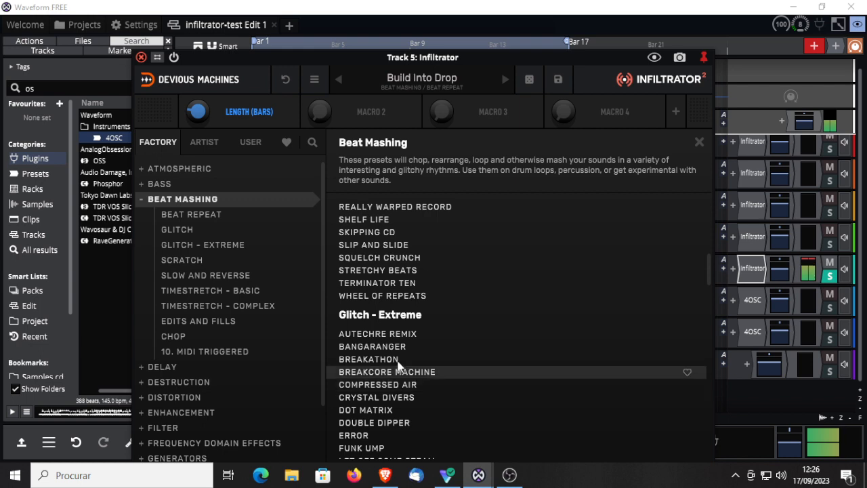
left_click(387, 284)
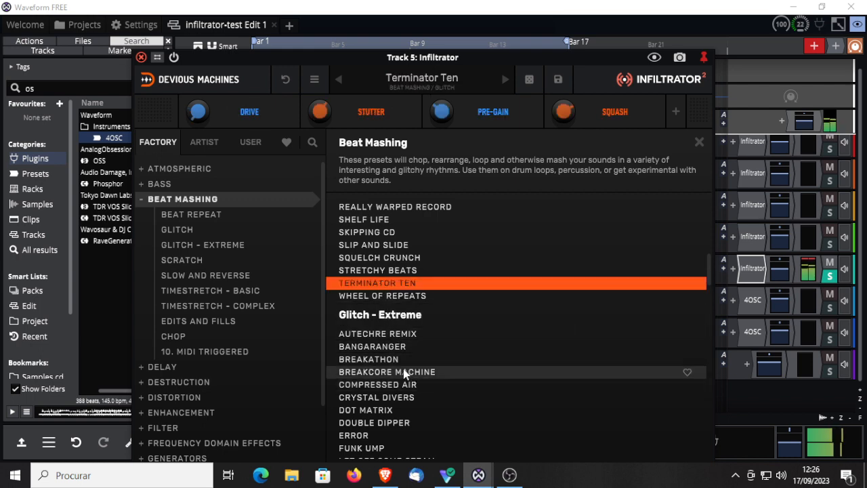
left_click(365, 245)
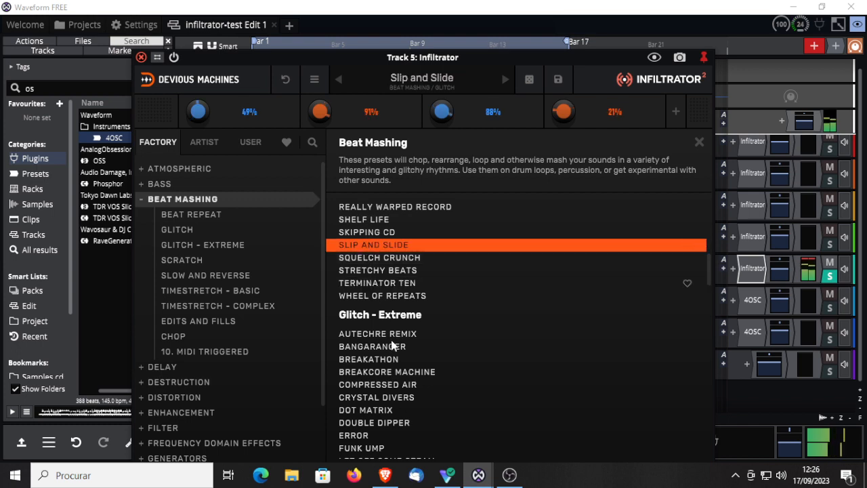
left_click(372, 371)
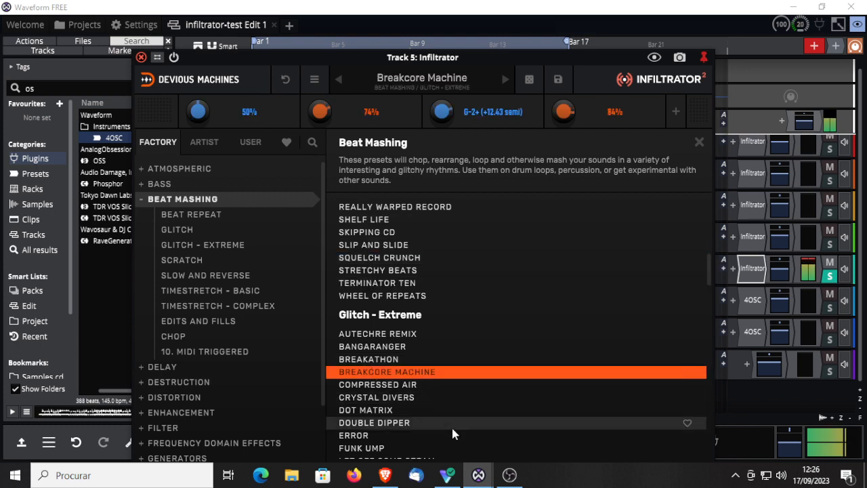
left_click(383, 396)
Step: Load the Precision preset from the Scratch group and compare it with the dry sound by bypassing and re-enabling the plugin
scroll(475, 429, "down", 3)
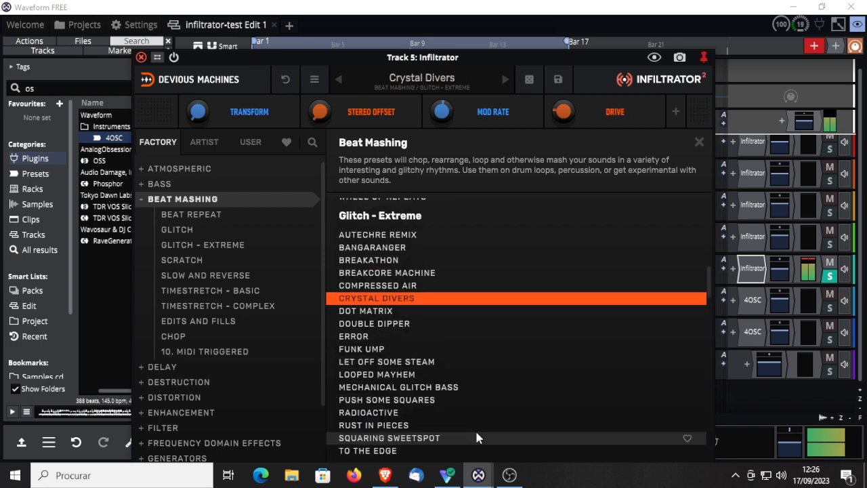
scroll(474, 429, "down", 3)
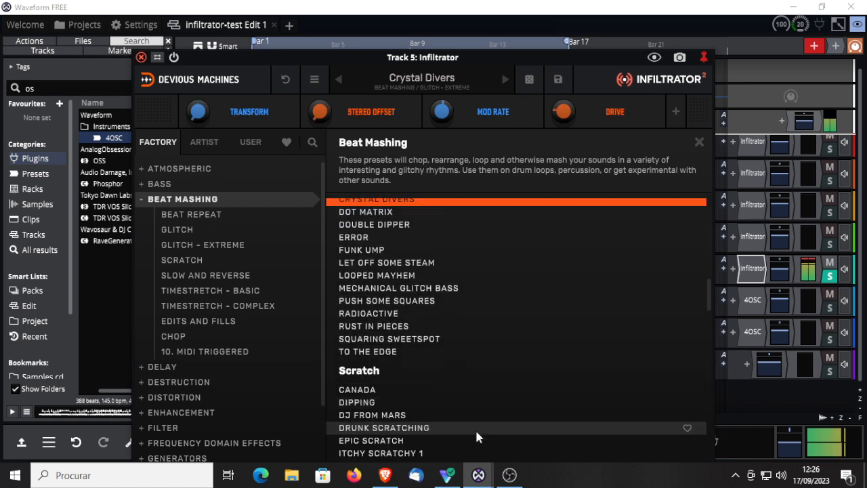
scroll(475, 428, "down", 6)
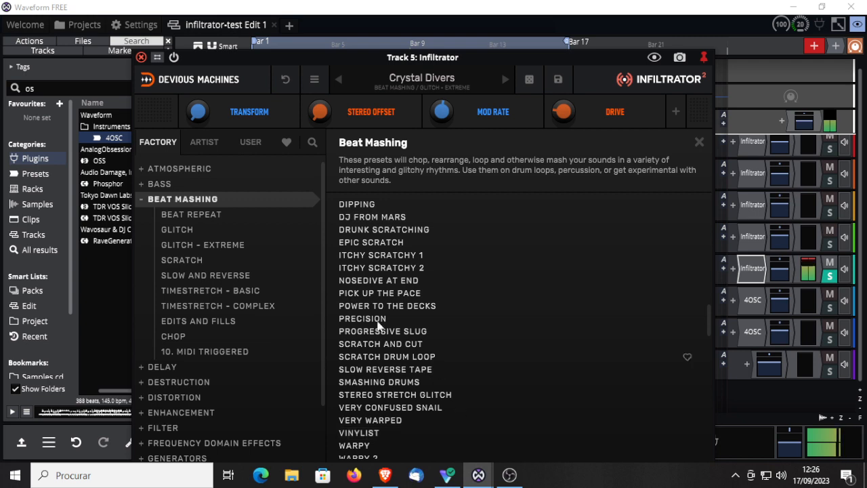
left_click(474, 318)
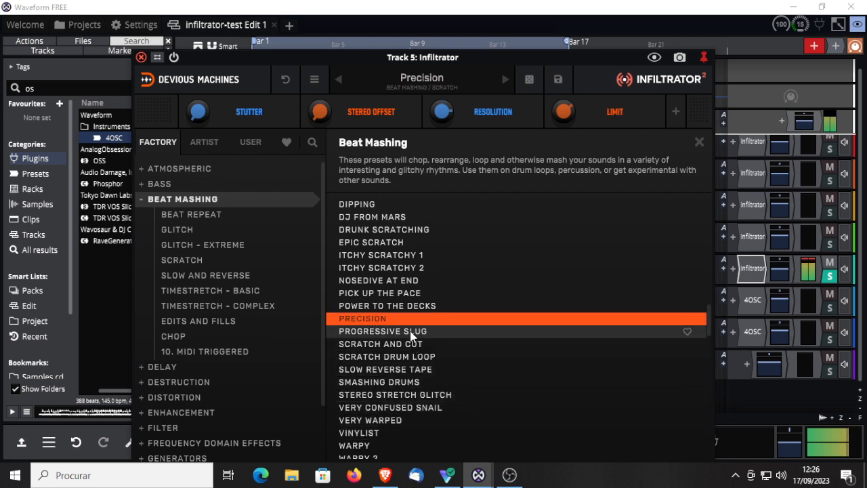
left_click(173, 57)
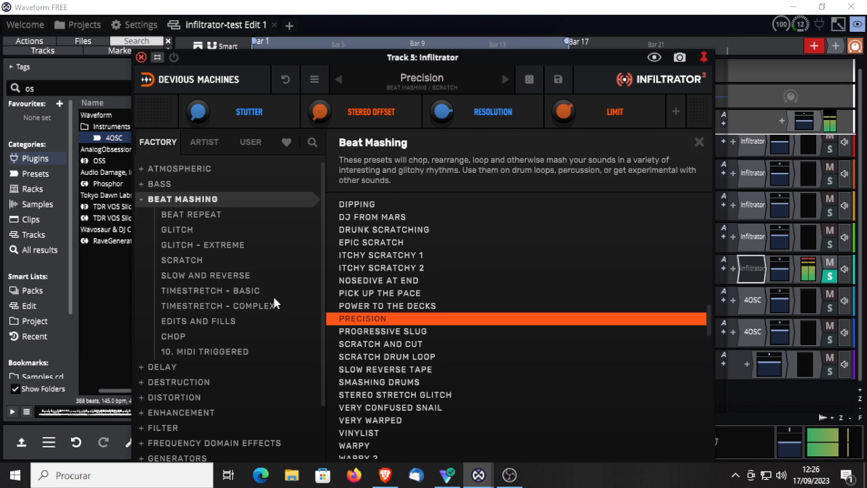
left_click(174, 57)
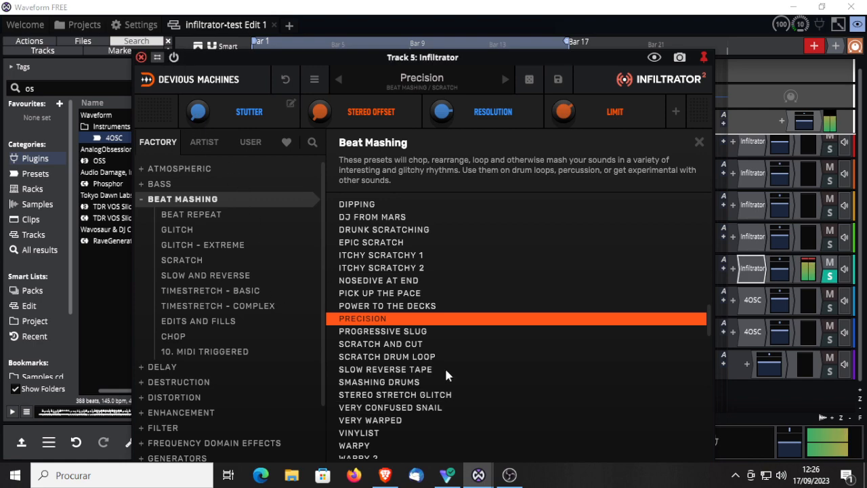
Step: Load the Warpy preset from the Scratch group of Beat Mashing
scroll(533, 410, "down", 1)
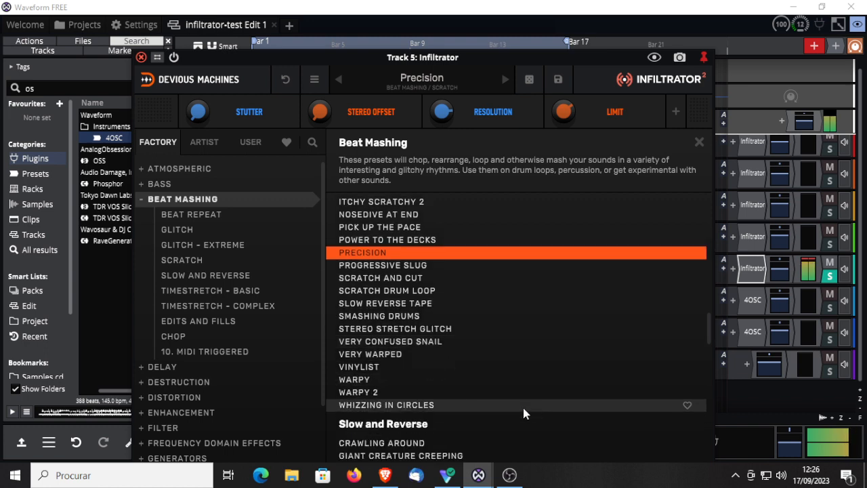
left_click(357, 381)
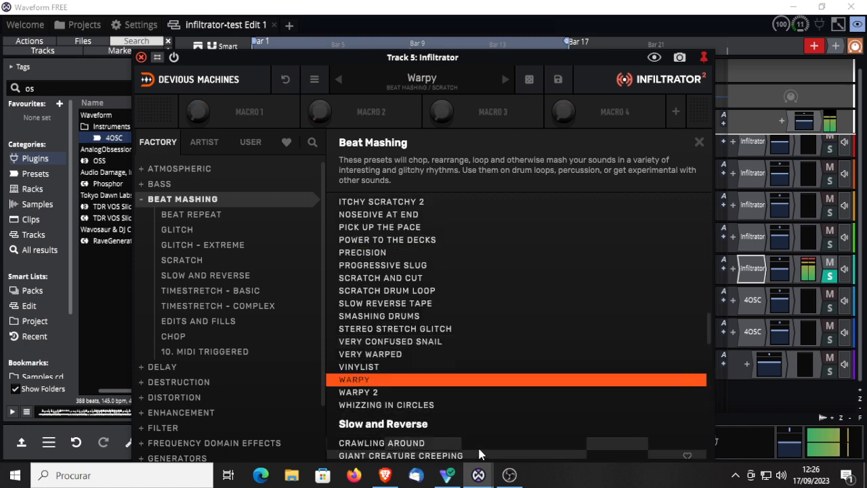
scroll(478, 444, "down", 1)
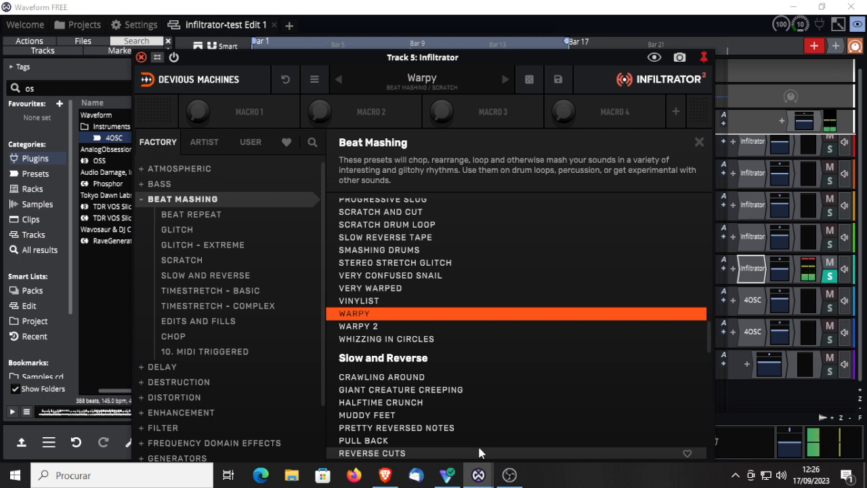
Step: Audition the Reverse Cuts and Subdivision presets from the Slow and Reverse group of Beat Mashing
scroll(478, 448, "down", 1)
scroll(479, 448, "down", 1)
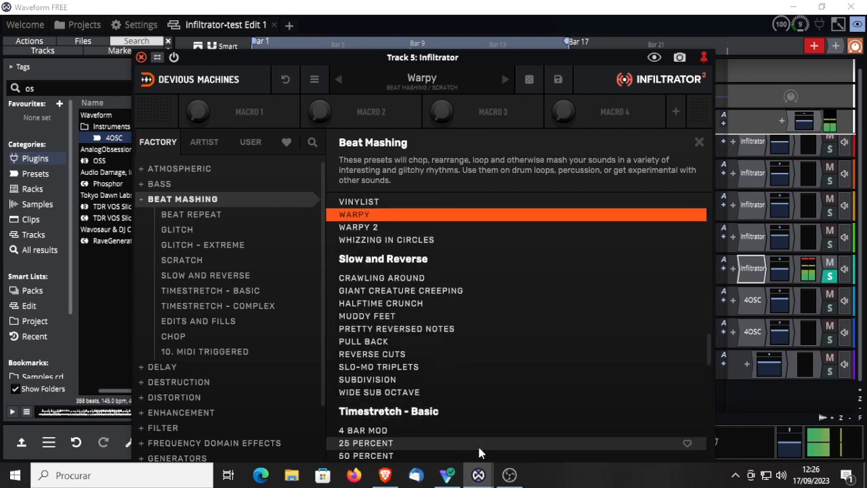
left_click(377, 355)
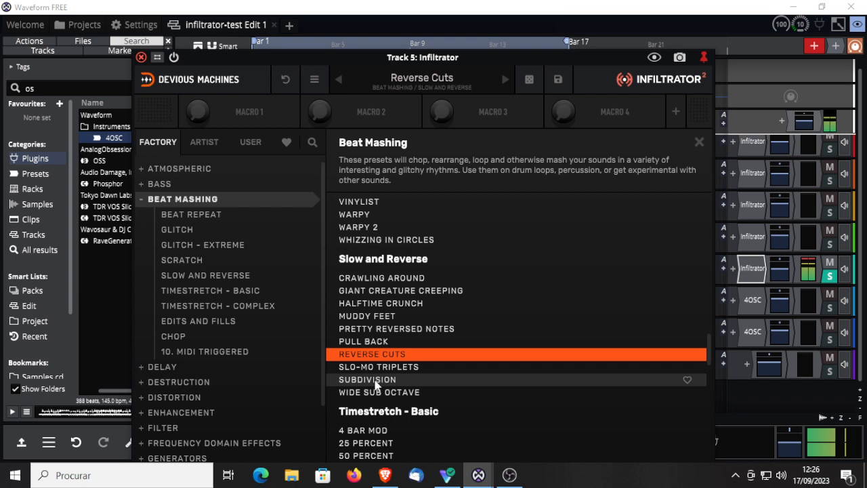
left_click(376, 384)
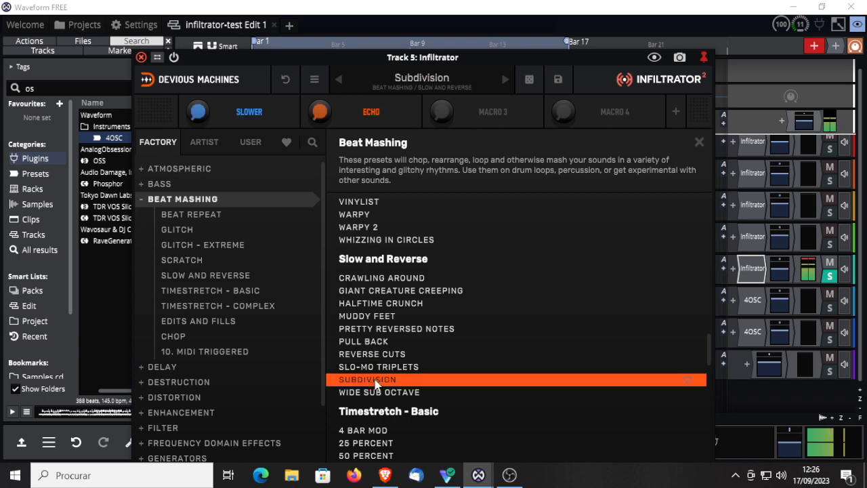
Step: Expand the Delay category, load the Dub Machine preset from its Simple group and look through the other delay presets
scroll(517, 400, "down", 3)
scroll(518, 405, "down", 2)
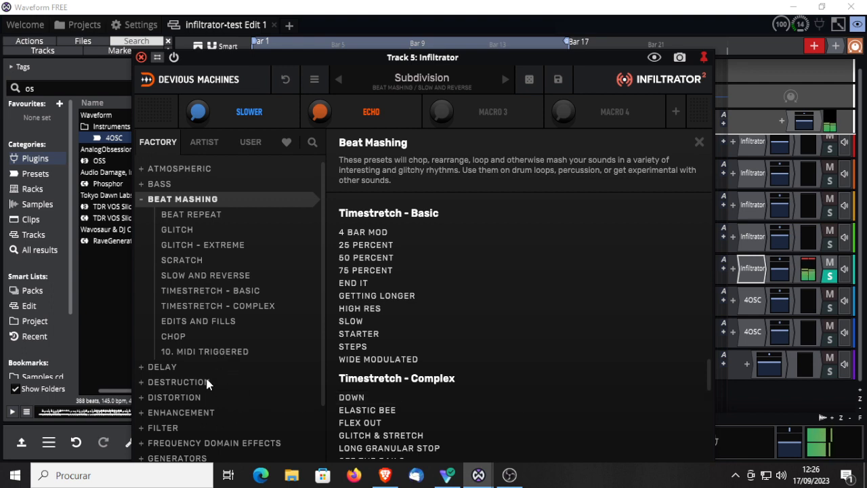
left_click(142, 367)
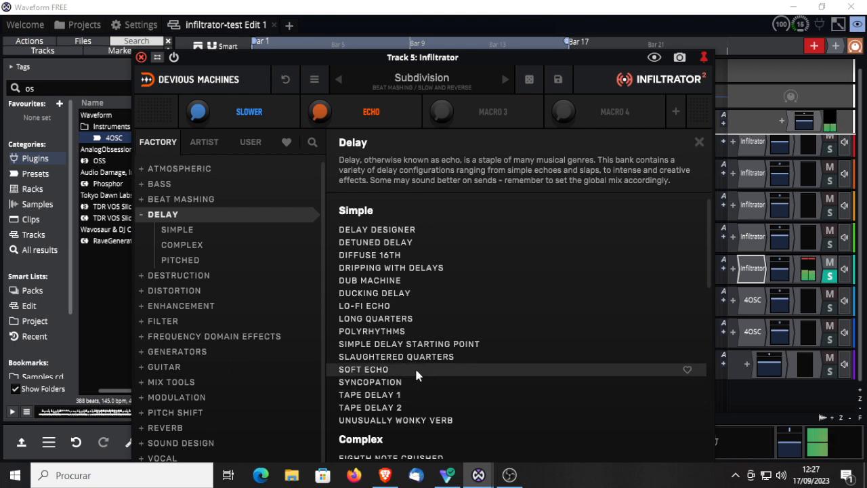
left_click(374, 282)
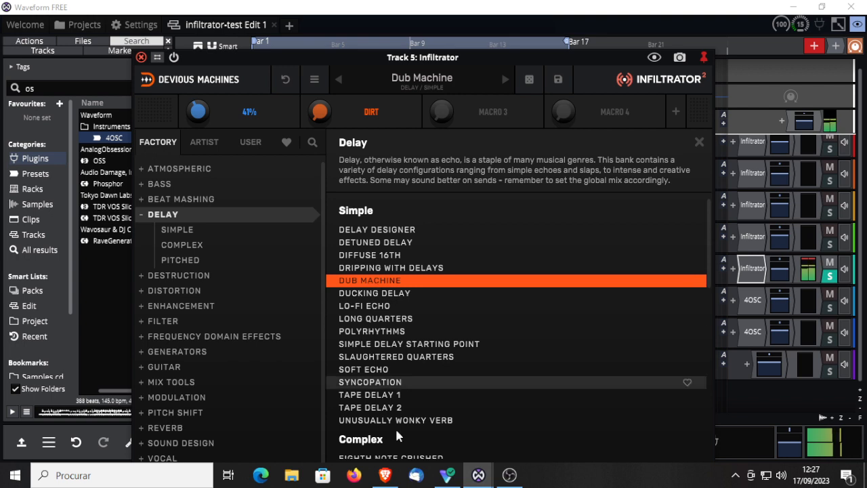
scroll(487, 413, "down", 2)
scroll(489, 418, "down", 1)
scroll(481, 416, "down", 1)
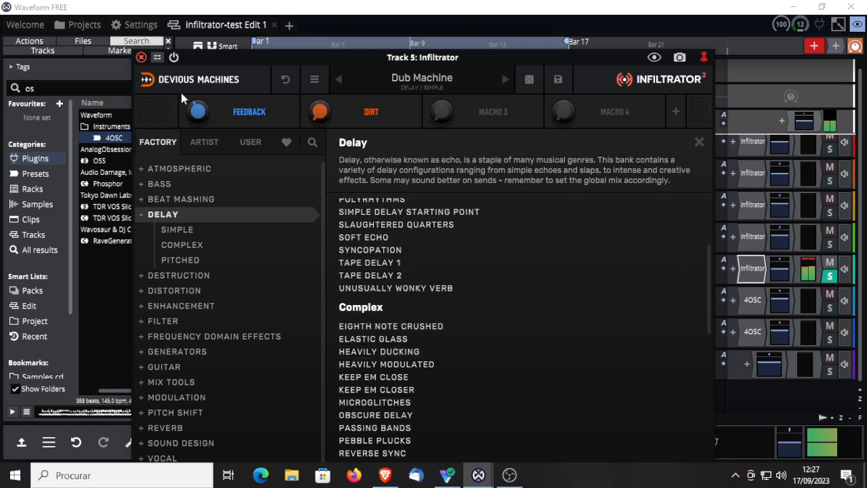
Step: Show all eight macros, collapse them back to four and close the preset browser
left_click(676, 111)
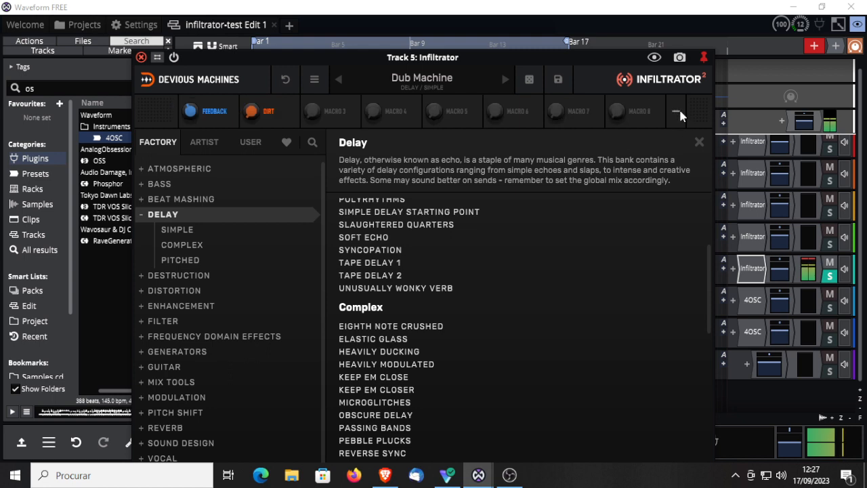
left_click(675, 114)
left_click(698, 143)
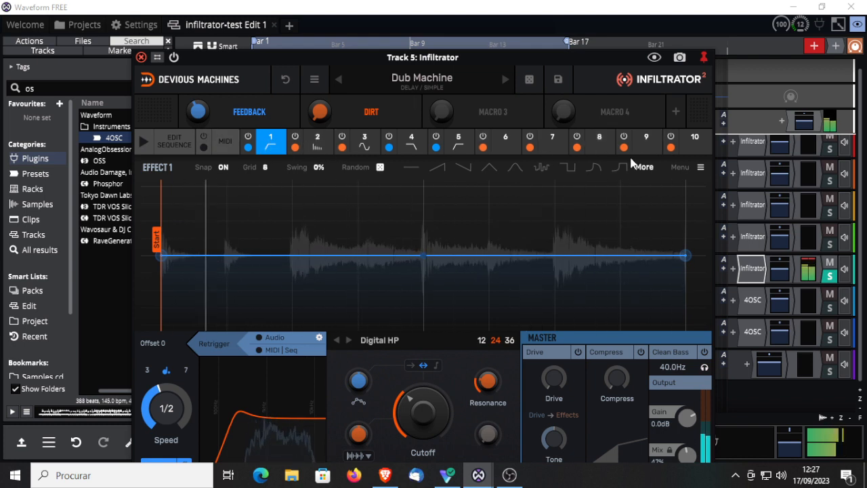
Step: Inspect effect slots 1 and 2 of the Dub Machine preset
left_click(270, 140)
left_click(270, 140)
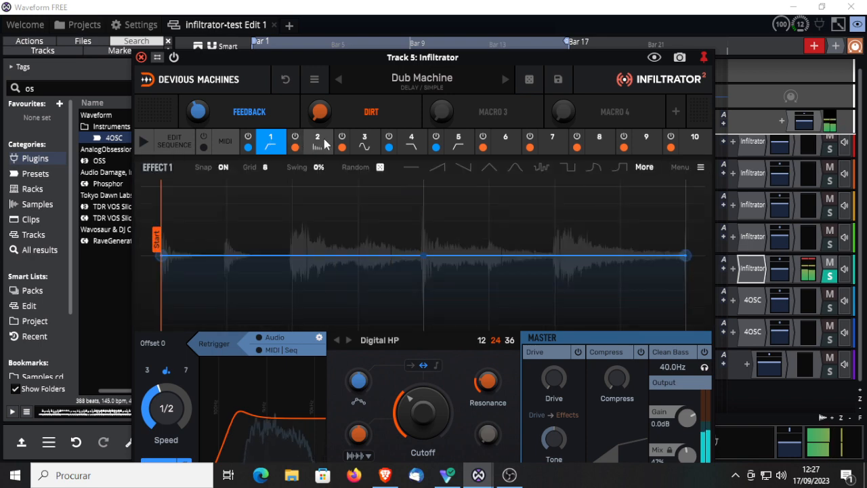
left_click(318, 140)
left_click(318, 140)
left_click(317, 140)
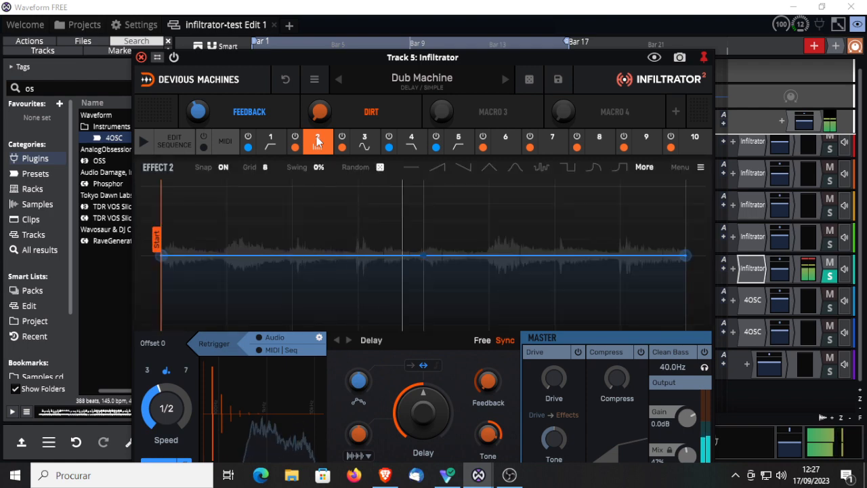
Step: Browse both pages of available effect types for effect slot 3 and inspect effect slot 4
left_click(366, 140)
left_click(370, 138)
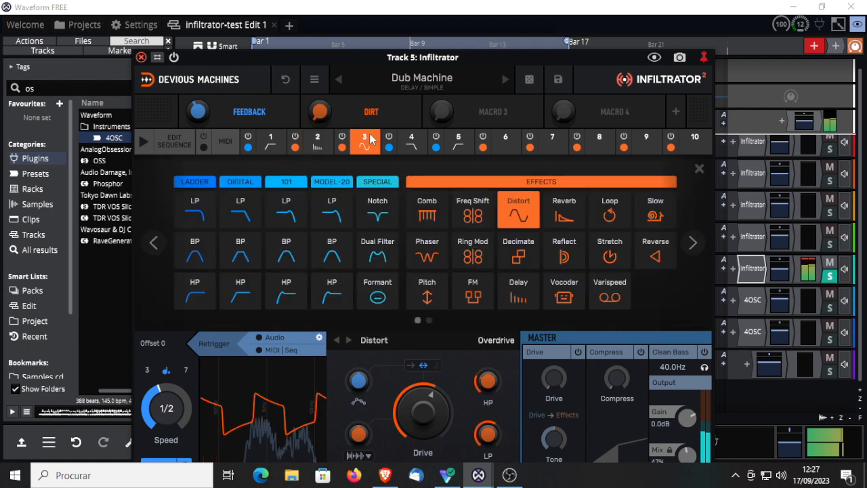
left_click(692, 242)
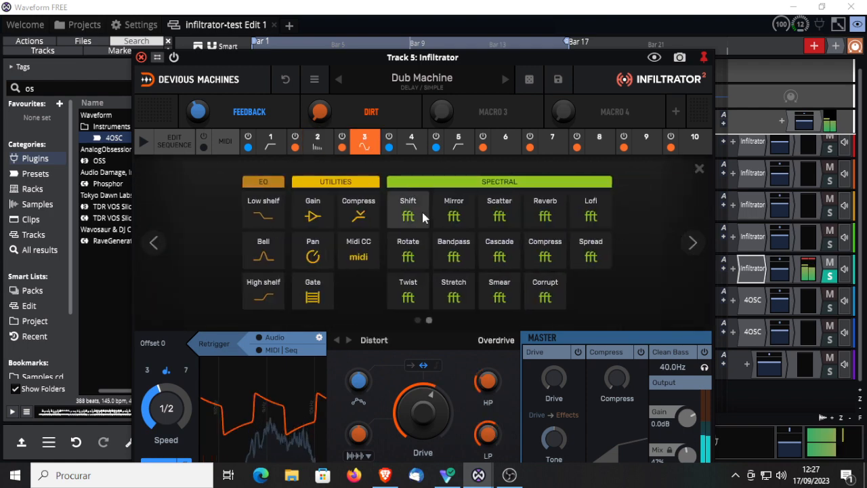
left_click(412, 139)
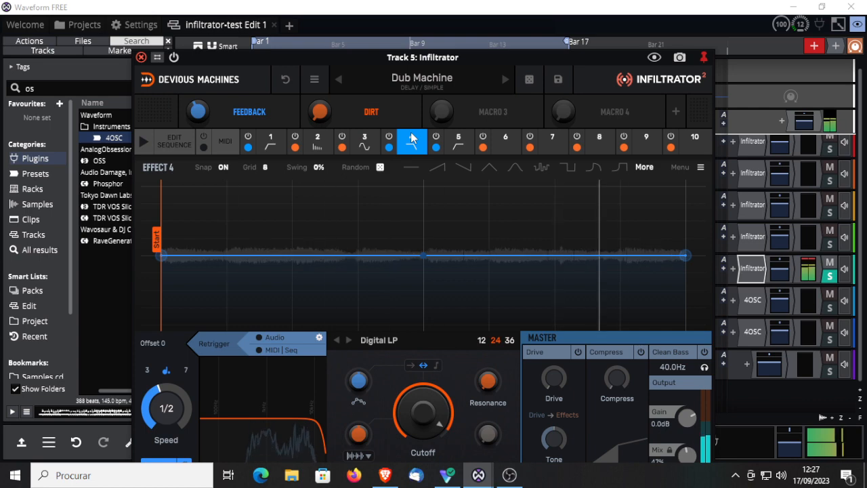
left_click(411, 139)
left_click(411, 139)
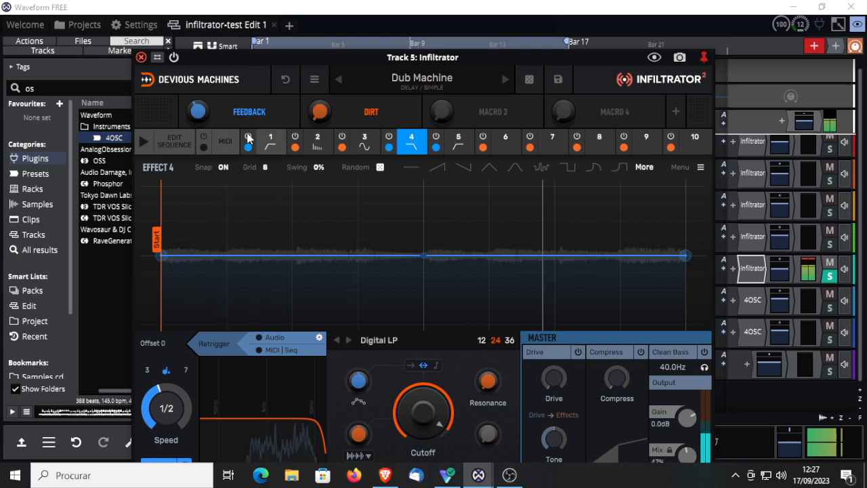
Step: Extend Dub Machine's sequence length to the last step of the grid and return to the effect 4 envelope
left_click(176, 143)
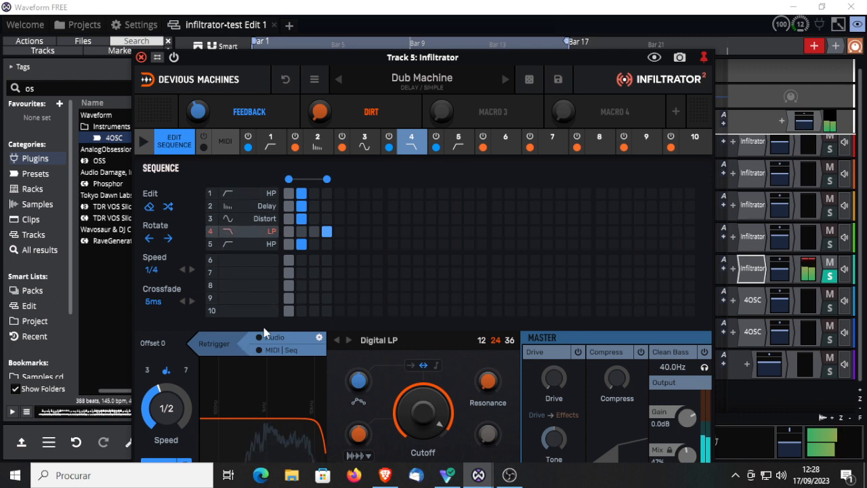
left_click_drag(327, 179, 710, 206)
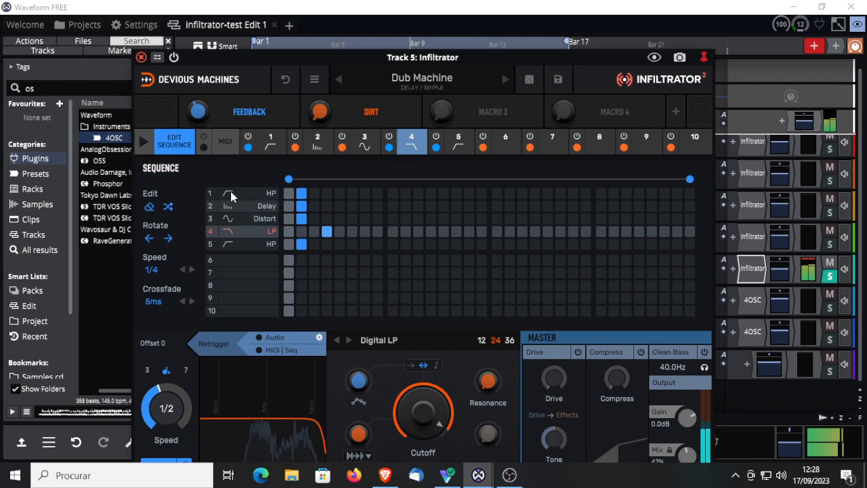
left_click(164, 149)
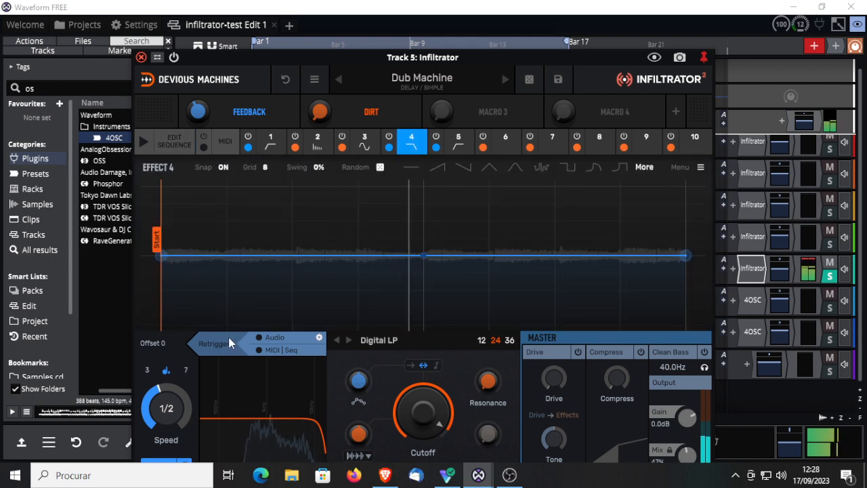
Step: Compare Dub Machine with the sequencer off and on, and move the plugin window up so its lower controls are visible
left_click(143, 142)
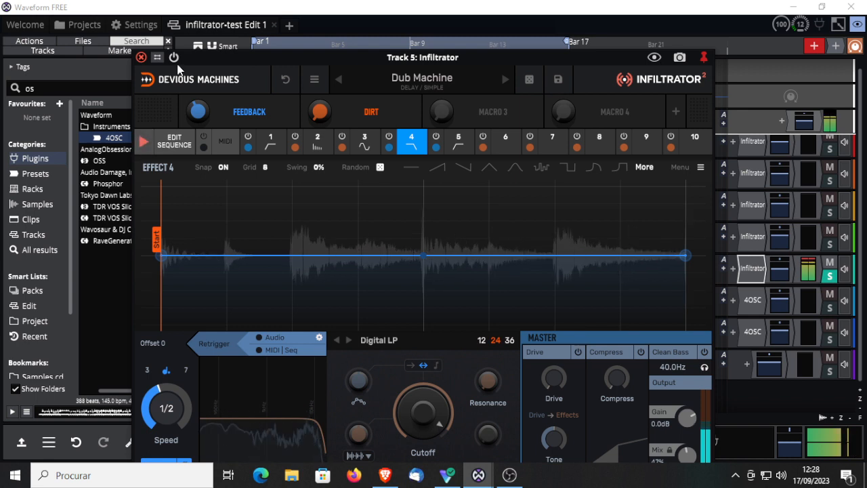
left_click(143, 144)
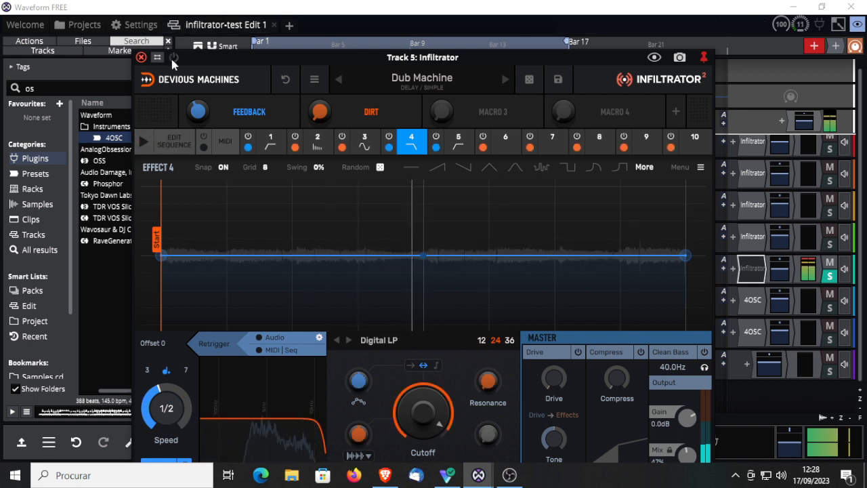
left_click(143, 141)
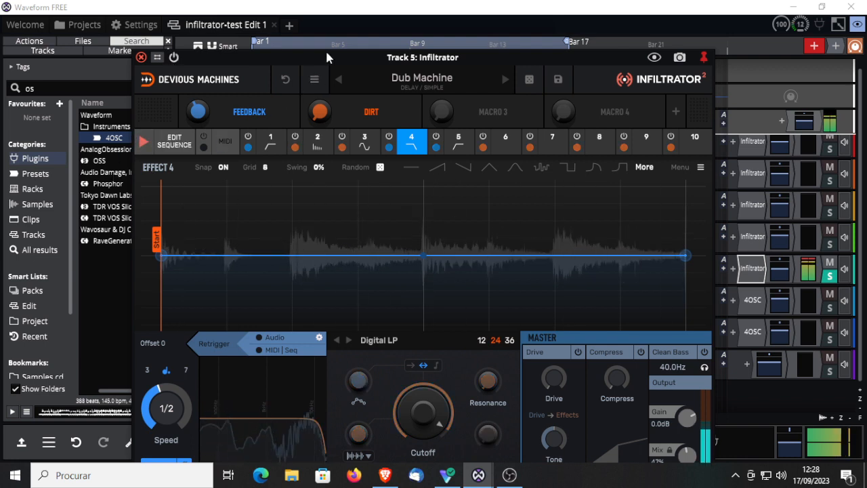
left_click_drag(325, 58, 325, 17)
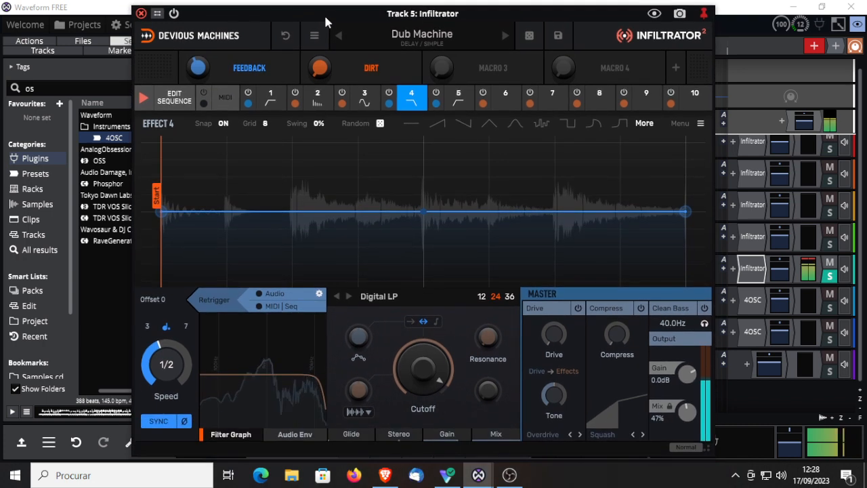
Step: Switch the sequencer off and on repeatedly while Dub Machine plays, leaving it enabled
left_click(144, 100)
left_click(144, 101)
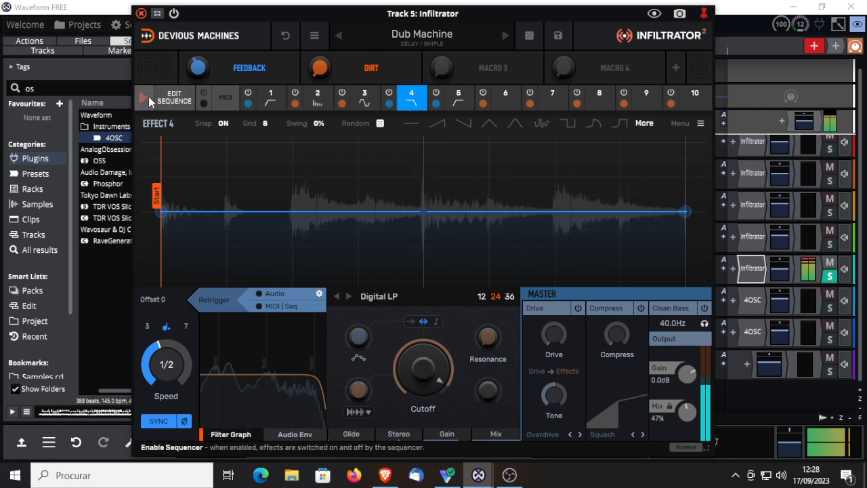
left_click(148, 96)
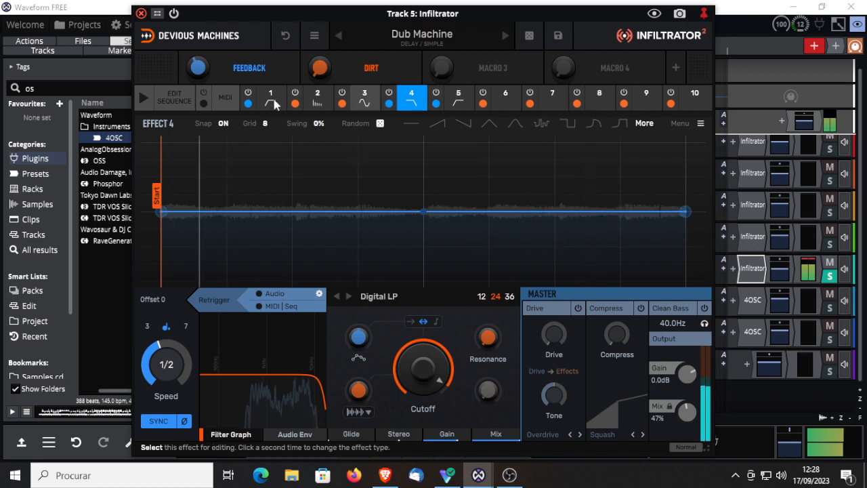
left_click(144, 98)
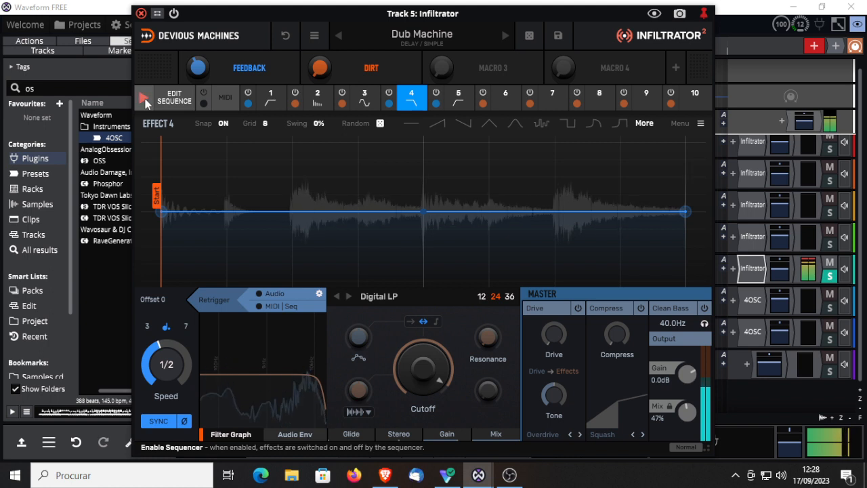
left_click(145, 100)
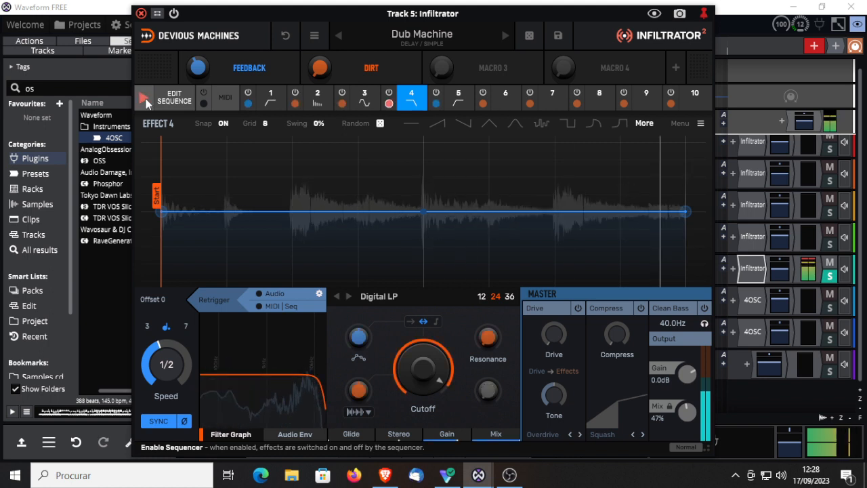
left_click(145, 100)
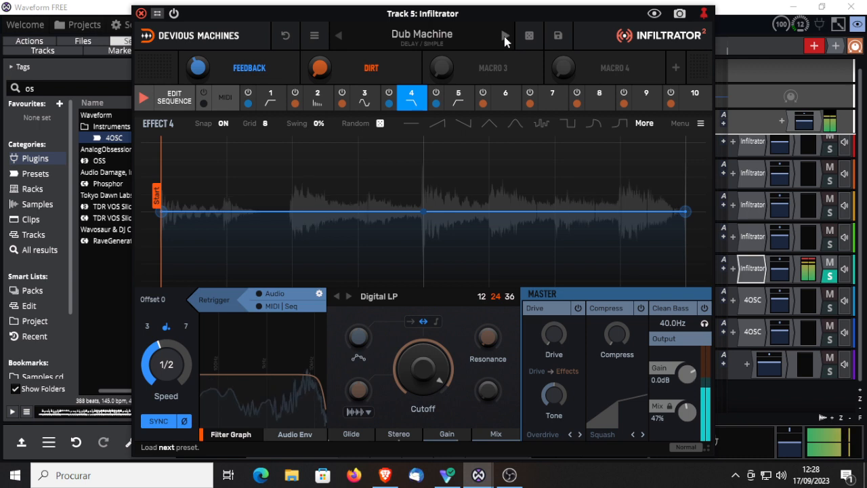
Step: Advance through the delay presets to Lo-fi Echo and Long Quarters, and enable the sequencer on Long Quarters
left_click(504, 39)
left_click(504, 39)
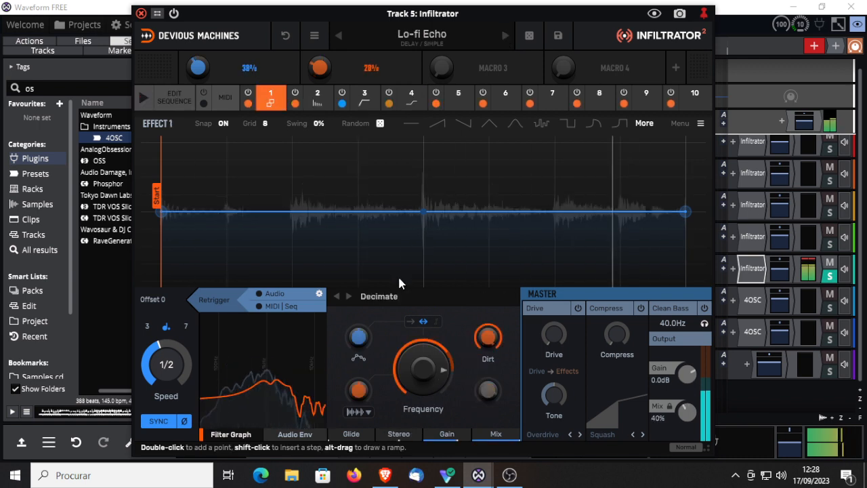
left_click(506, 35)
left_click(140, 97)
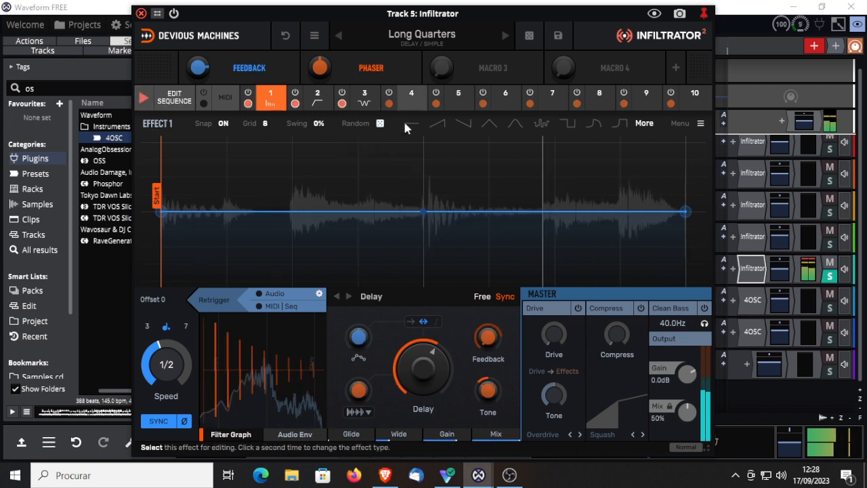
Step: Load the Polyrhythms delay preset and compare it with the sequencer on and off
left_click(507, 35)
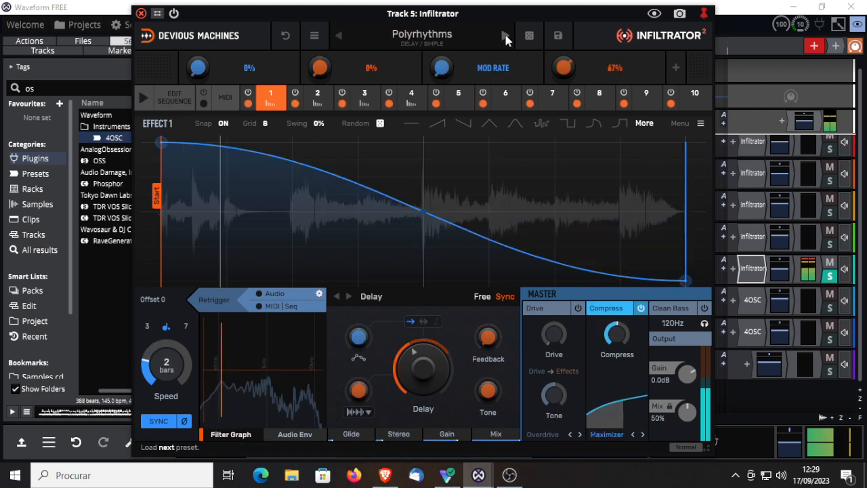
left_click(144, 99)
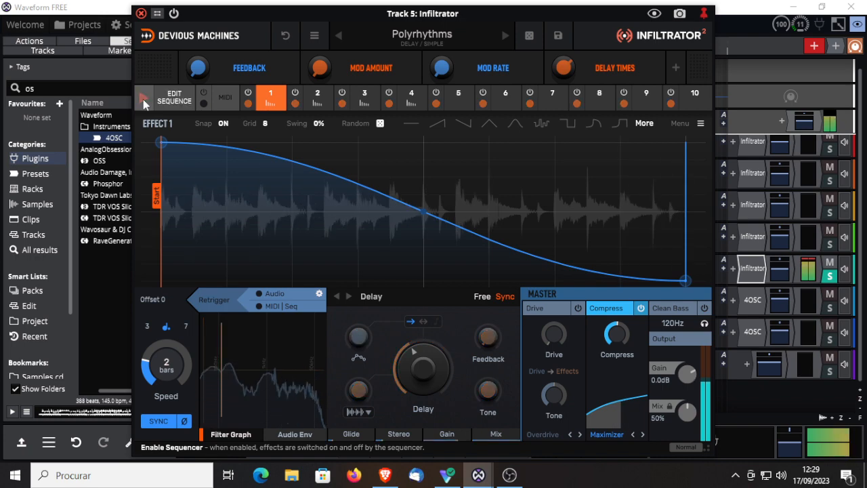
left_click(143, 99)
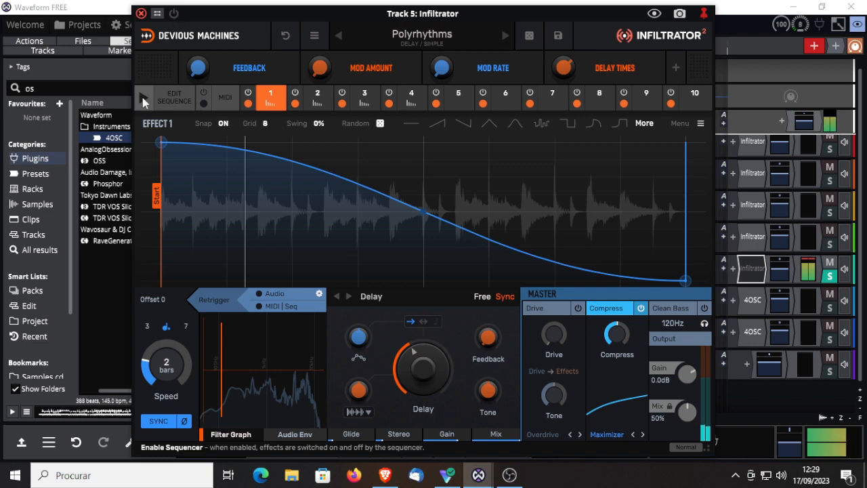
Step: Compare Polyrhythms with the plugin bypassed, leave the plugin active with the sequencer off, and close the plugin window
left_click(143, 99)
left_click(175, 14)
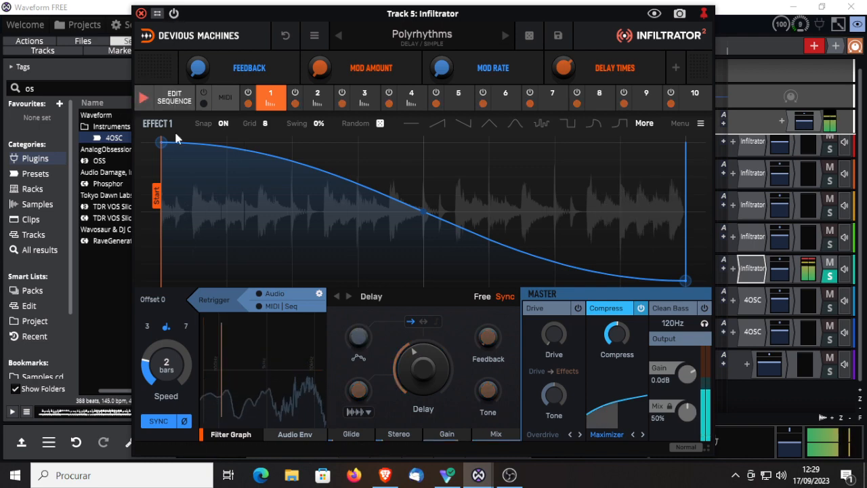
left_click(143, 100)
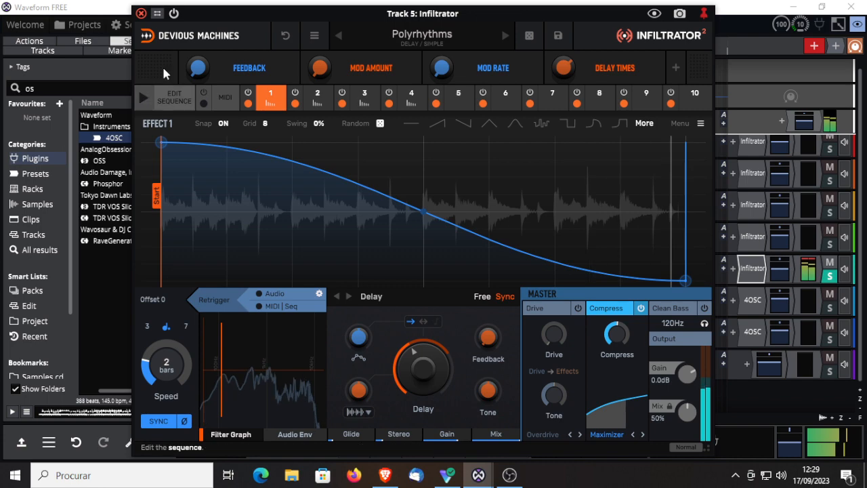
left_click(141, 14)
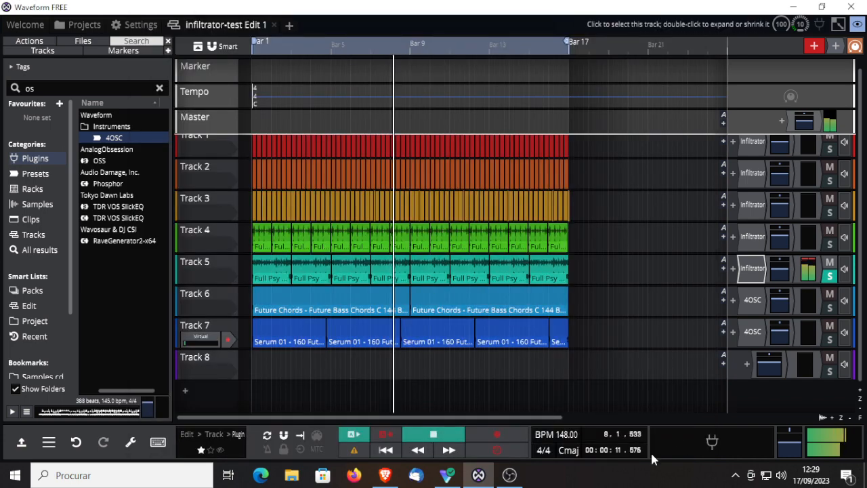
Step: Rewind the edit, move Infiltrator from Track 5 to after 4OSC on Track 6, restart playback, and open the plugin
left_click(453, 439)
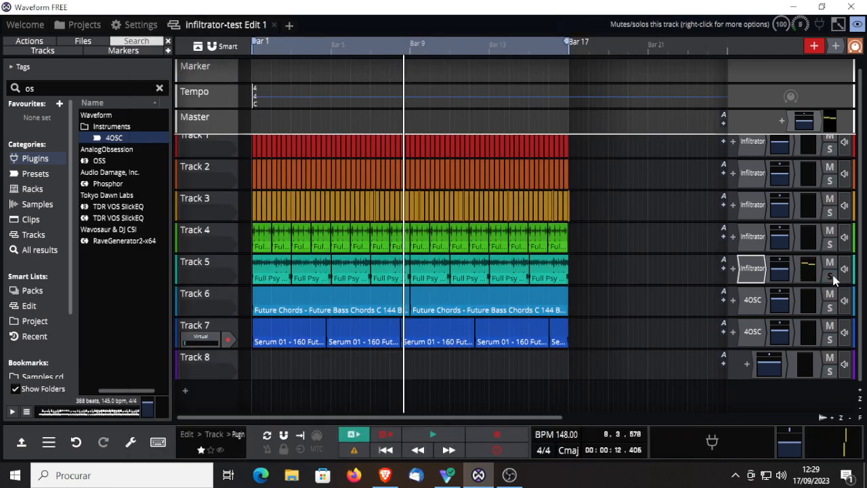
left_click(390, 451)
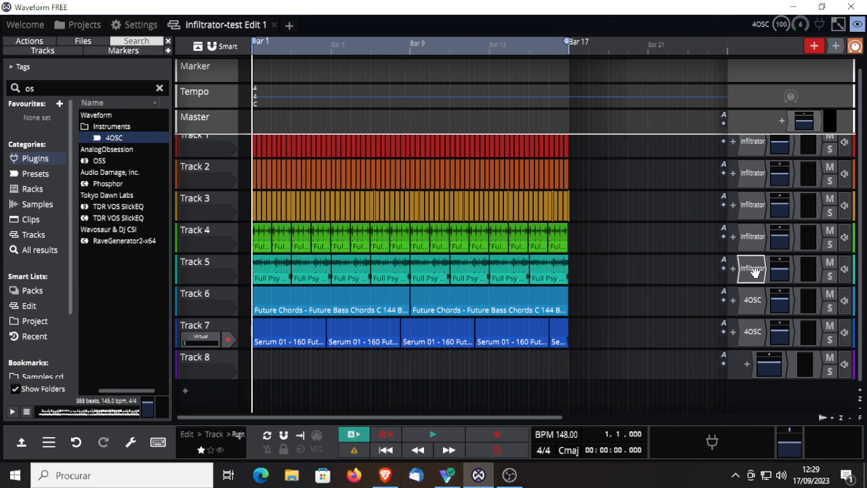
left_click_drag(753, 270, 765, 298)
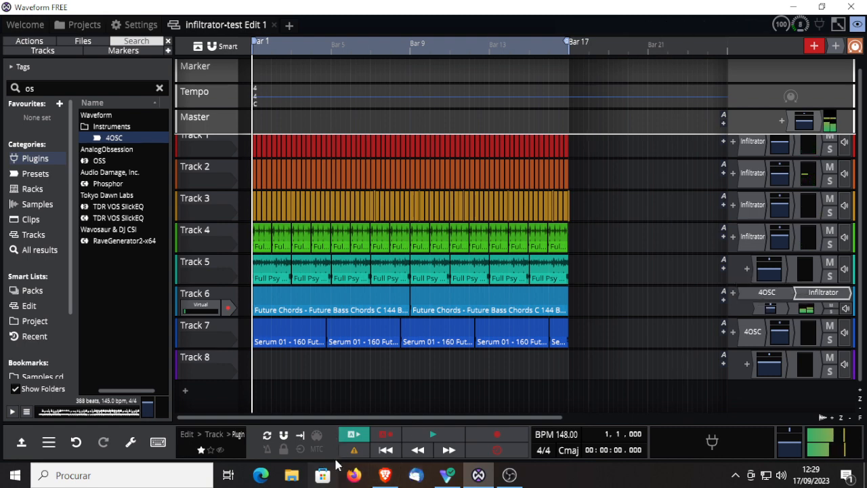
left_click(432, 434)
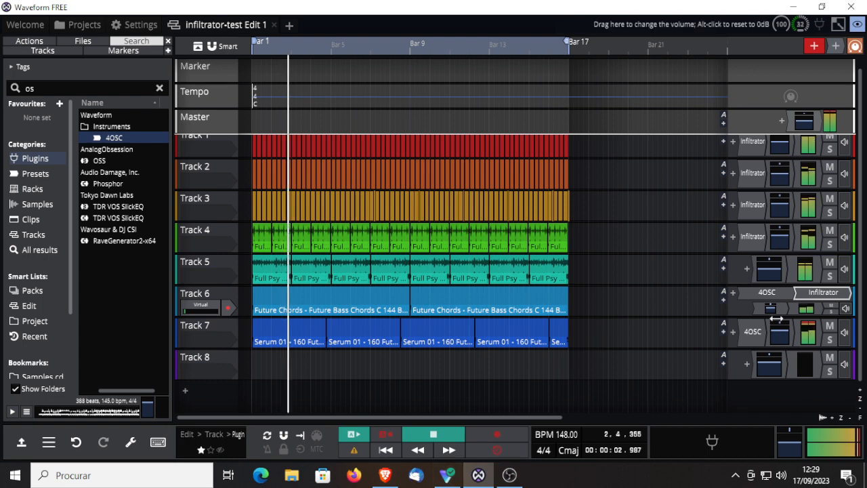
double_click(819, 292)
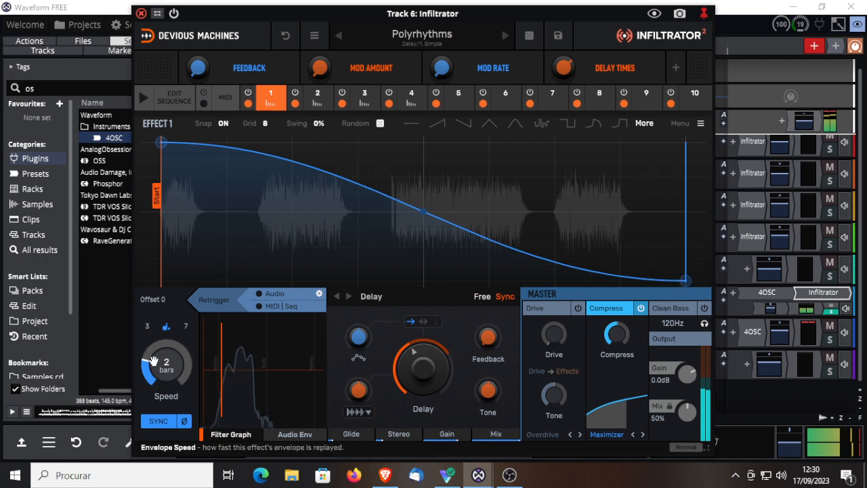
Step: Try an envelope speed of 1/128 on Polyrhythms, and advance through the simple delay presets to Syncopation
left_click_drag(154, 361, 153, 277)
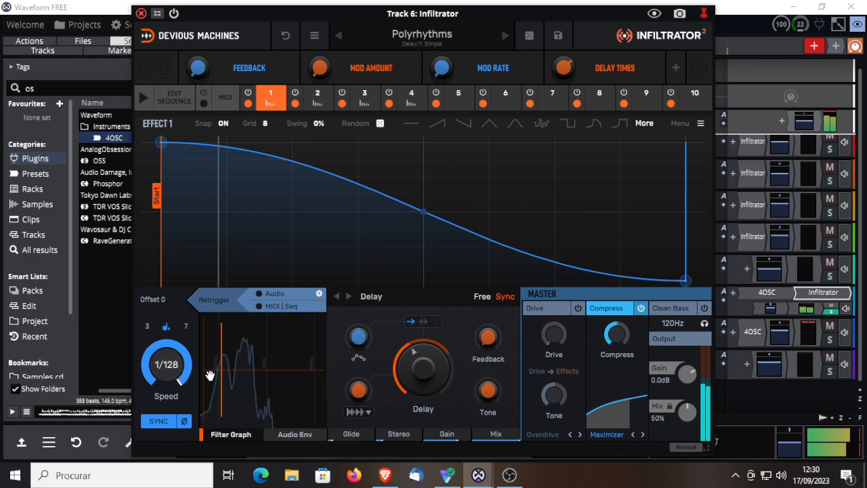
left_click(504, 35)
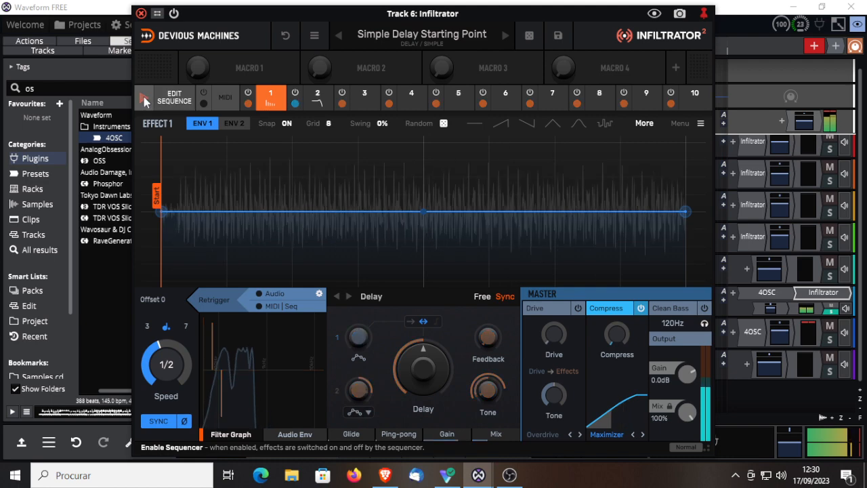
left_click(504, 36)
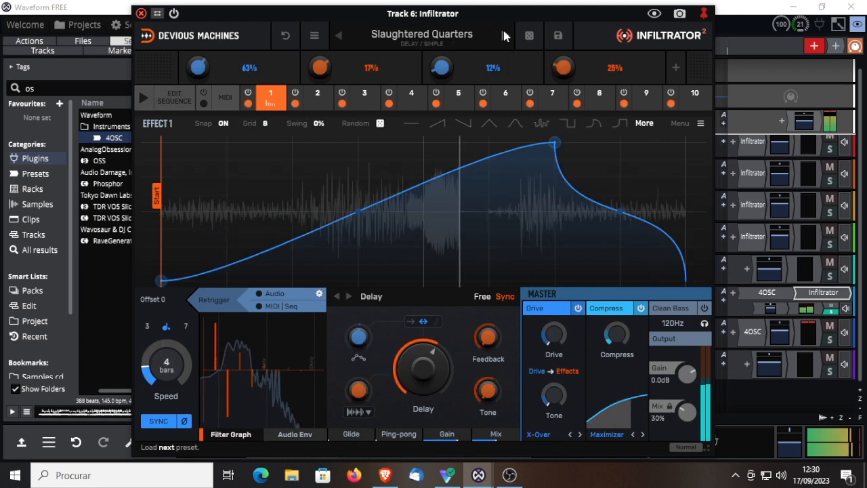
left_click(505, 35)
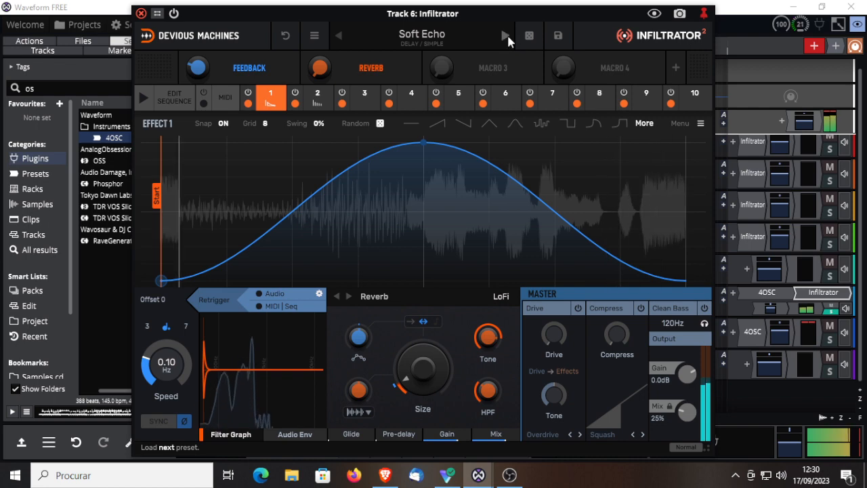
left_click(504, 32)
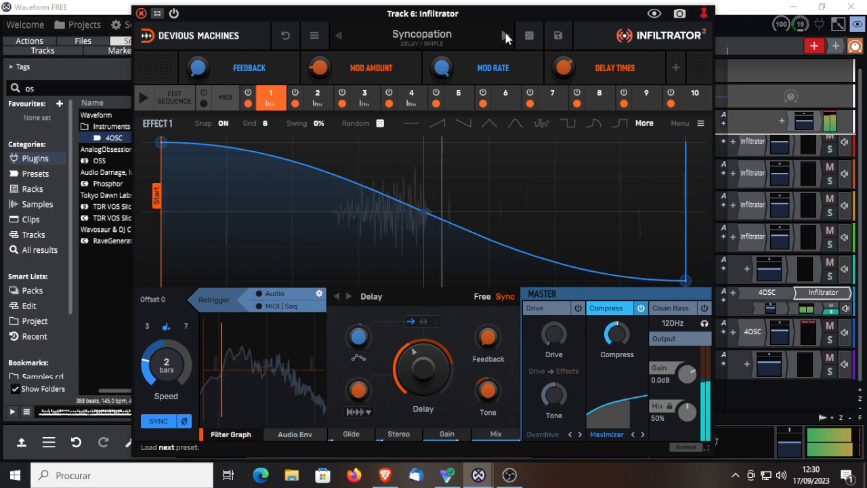
Step: Browse the Complex delay presets and audition Keep Em Closer, Slow Modulation, and Time Crushers
left_click(415, 36)
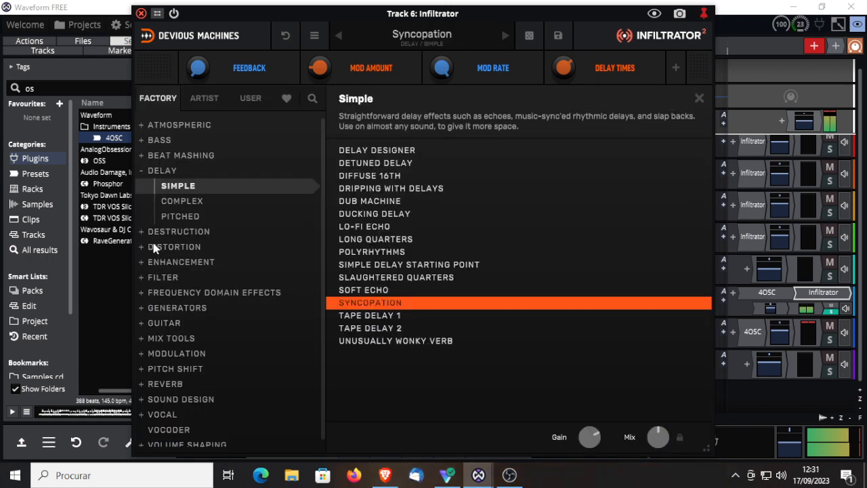
left_click(177, 200)
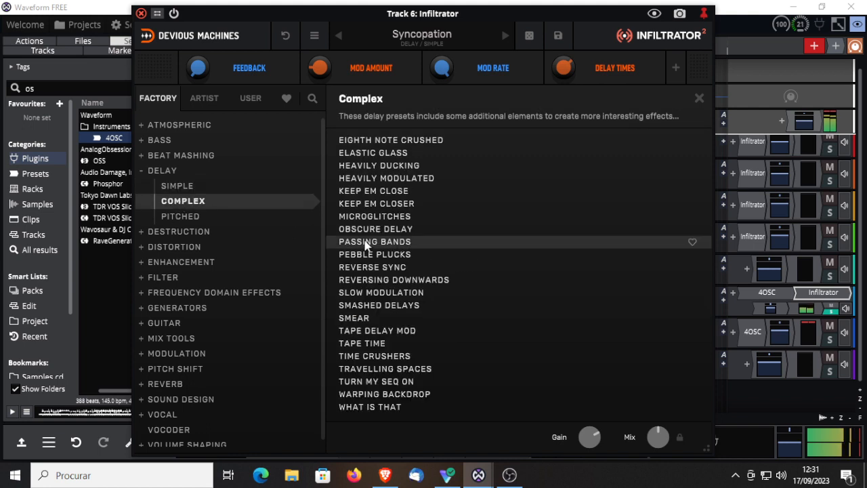
left_click(371, 204)
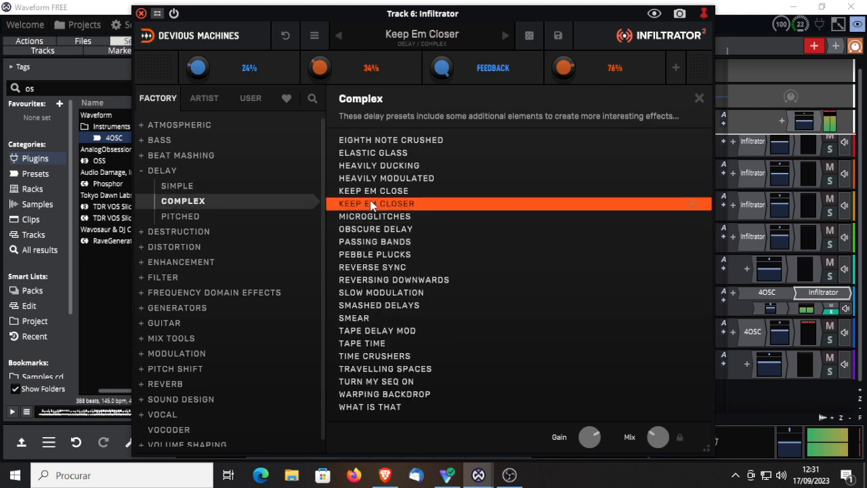
left_click(378, 293)
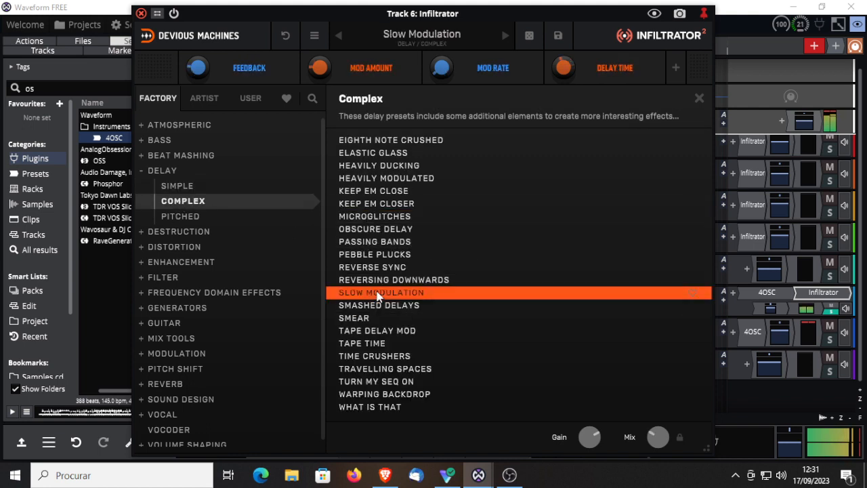
left_click(366, 359)
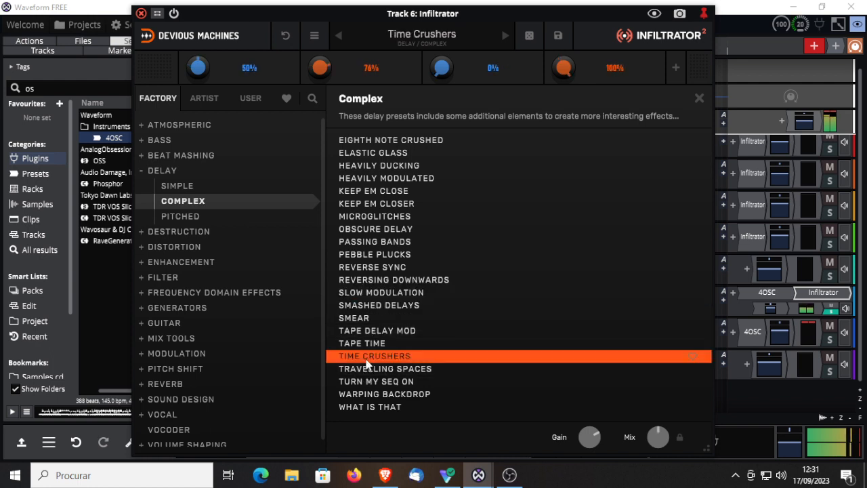
Step: Audition Microglitches, Turn My Seq On, and Warping Backdrop, and load the Pebble Plucks preset
left_click(371, 218)
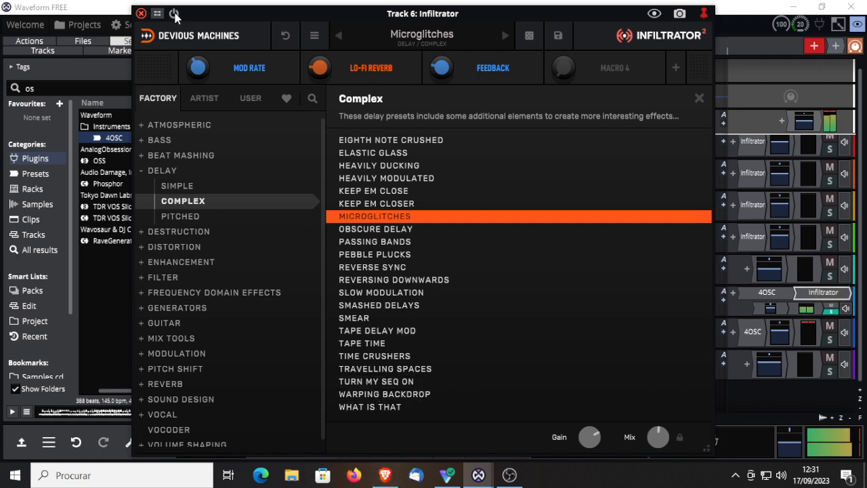
left_click(388, 383)
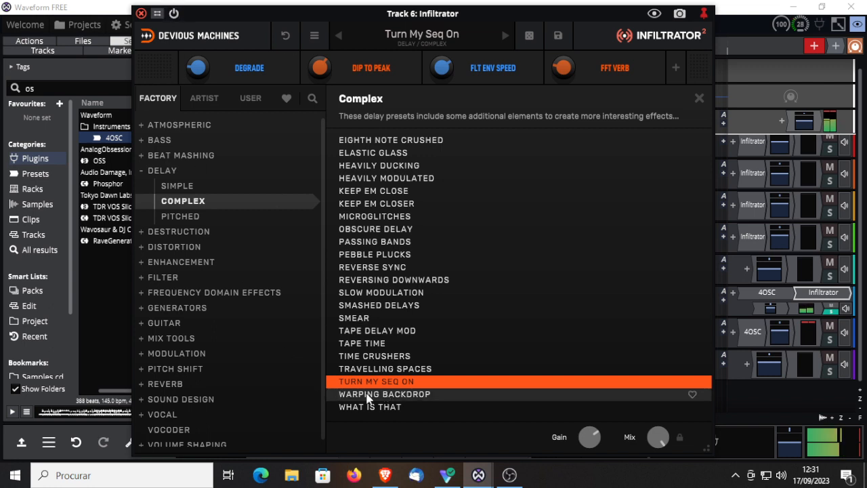
left_click(367, 395)
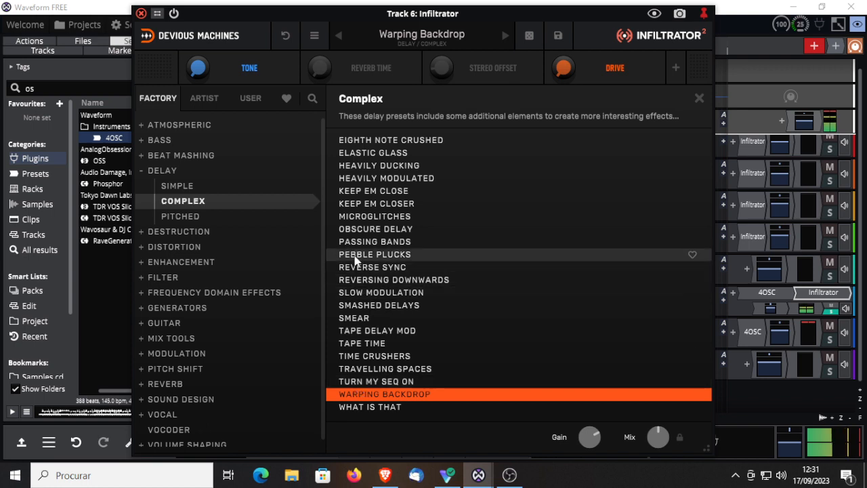
double_click(353, 255)
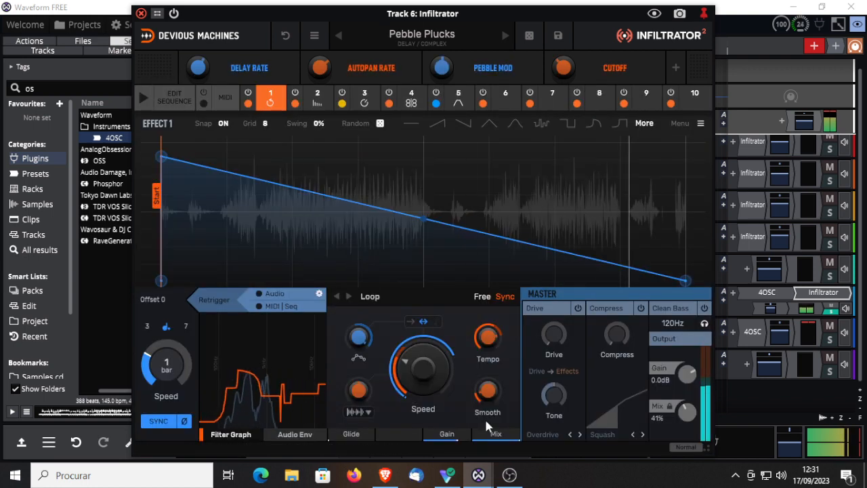
Step: Enable the sequencer and, in its sequence grid, activate Loop on steps 1 and 3 and Delay on steps 2 and 4
left_click(143, 97)
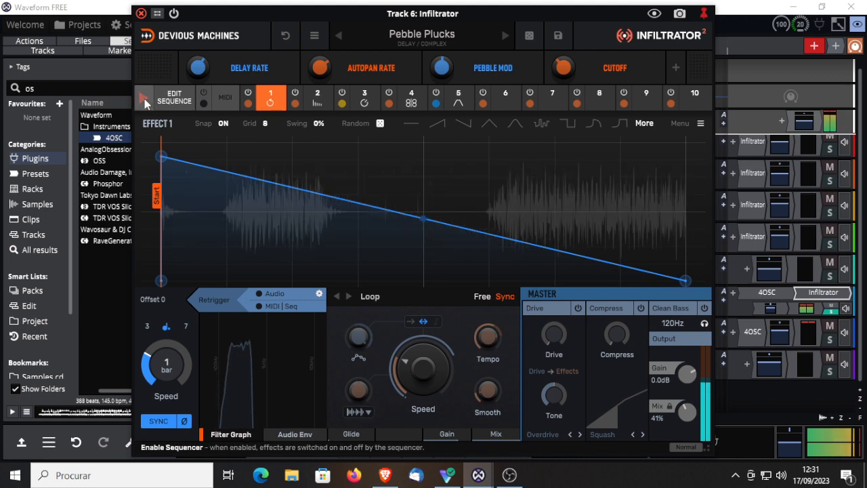
left_click(175, 99)
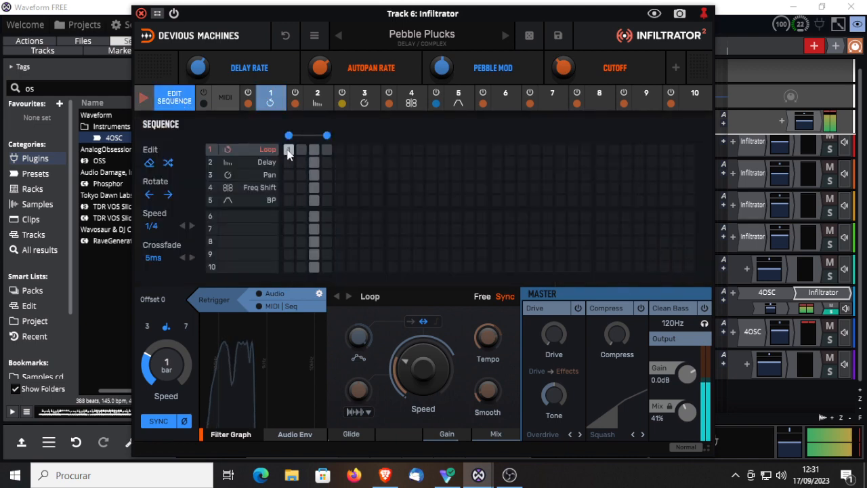
left_click(313, 149)
left_click(301, 162)
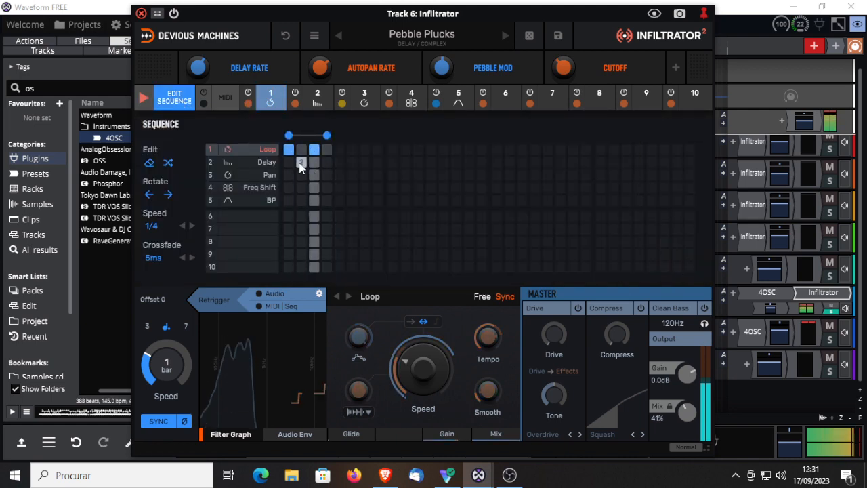
left_click(327, 162)
Step: Activate Pan on steps 1 and 3, Freq Shift on steps 2 and 4, and BP on steps 1 and 3
left_click(289, 174)
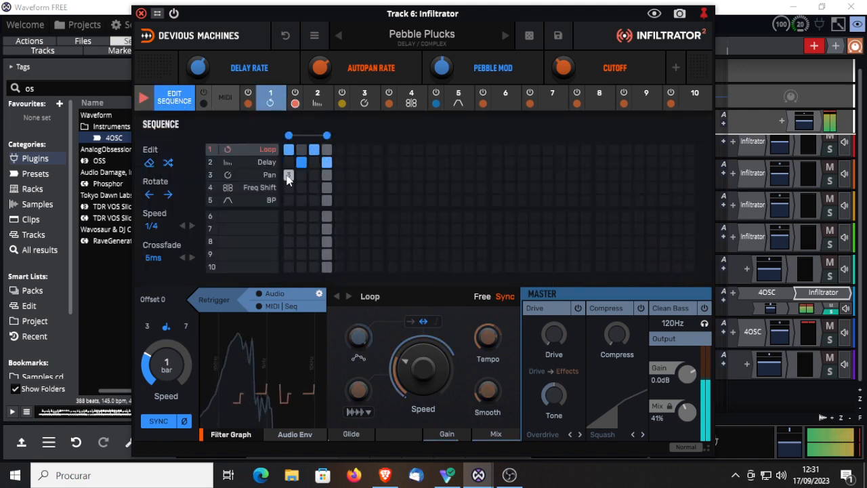
left_click(314, 175)
left_click(301, 188)
left_click(326, 188)
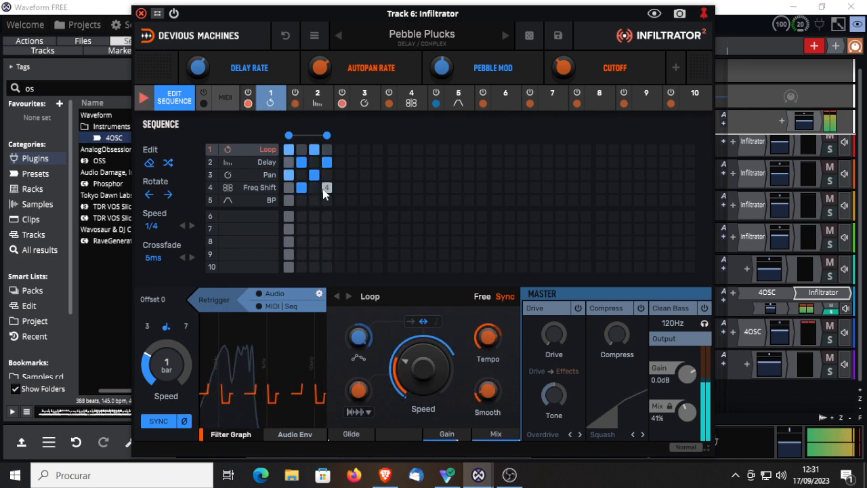
left_click(289, 199)
left_click(313, 199)
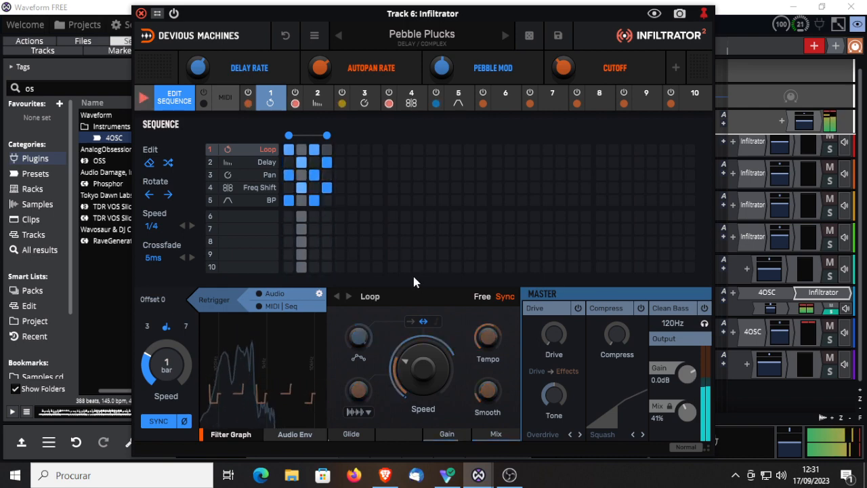
Step: Extend the sequence to eight steps, and activate Loop on steps 5 and 7 and Delay on steps 6 and 8
left_click_drag(326, 136, 381, 152)
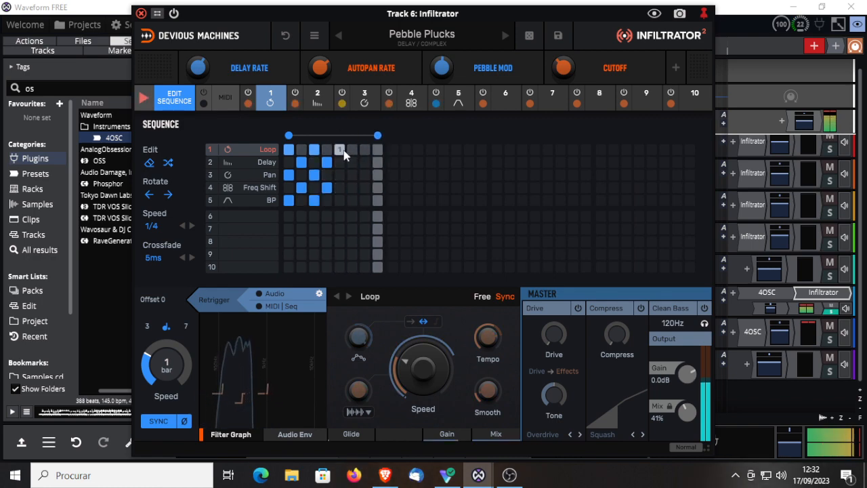
left_click(339, 149)
left_click(364, 149)
left_click(352, 162)
left_click(378, 162)
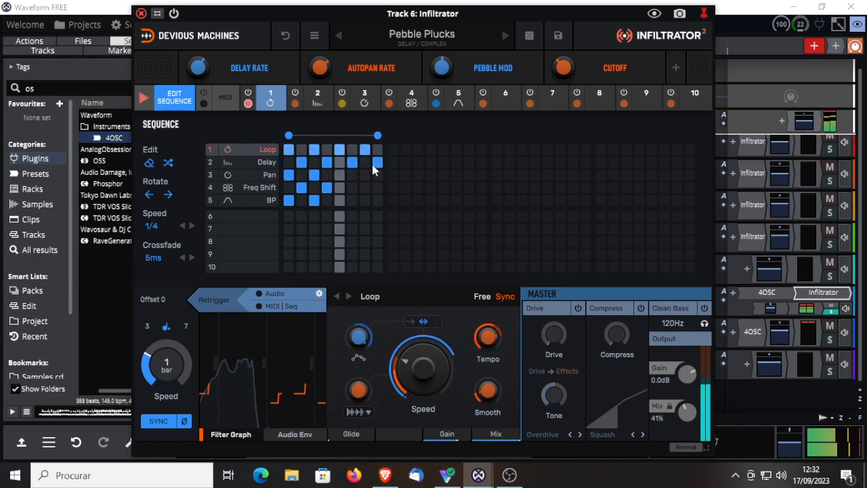
Step: Activate Pan on steps 5 and 7, Freq Shift on step 8, and BP on steps 6 and 7
left_click(364, 175)
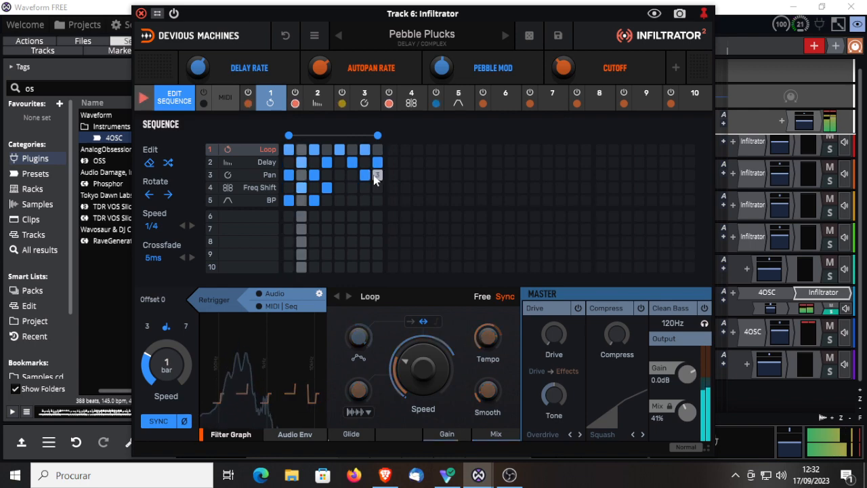
left_click(377, 188)
left_click(352, 200)
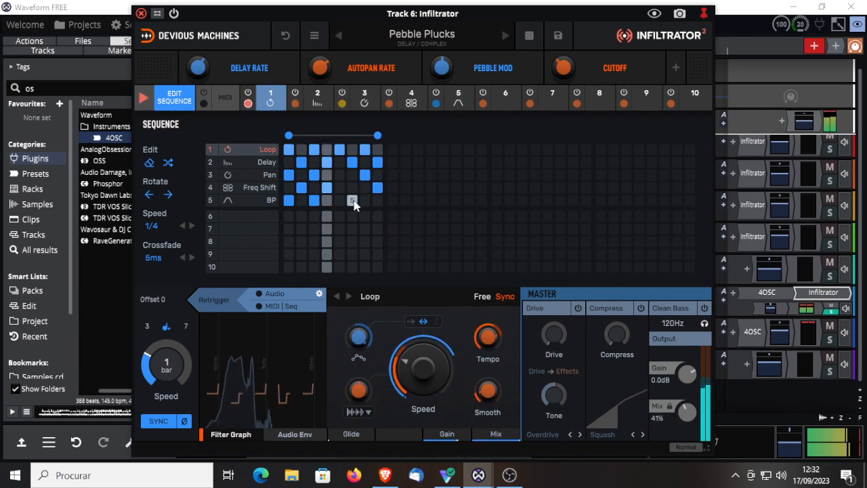
left_click(340, 175)
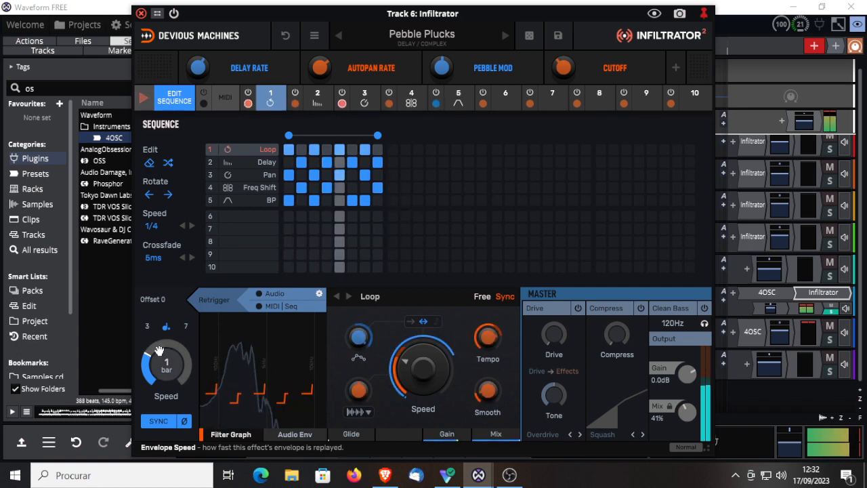
Step: Set the Loop effect's envelope speed to 16 bars and its envelope grid to 16, and look briefly at the Delay effect's envelope
left_click_drag(158, 350, 159, 386)
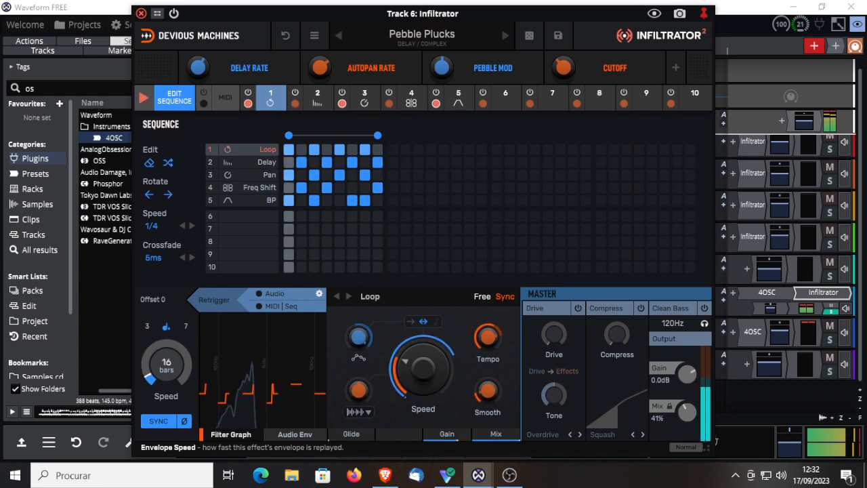
left_click(174, 98)
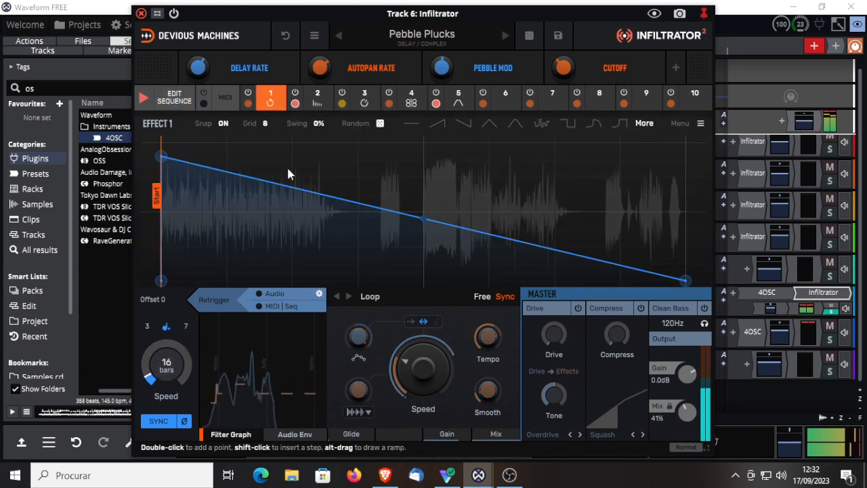
left_click(266, 124)
left_click(277, 218)
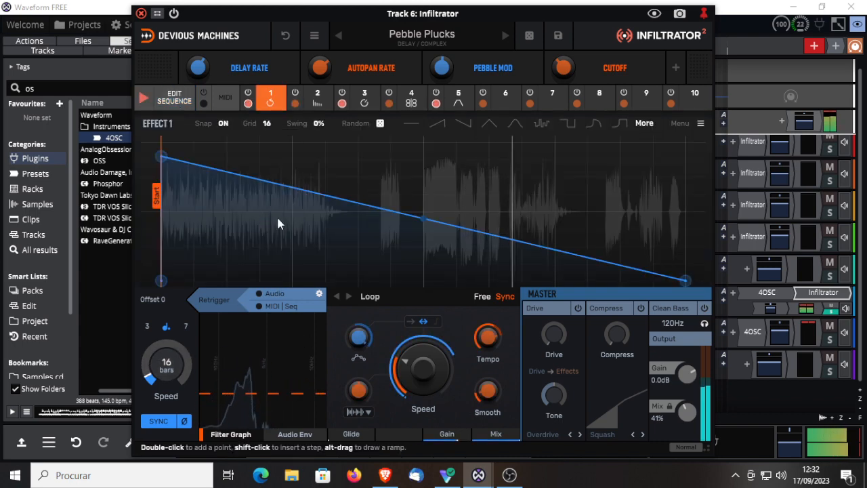
left_click(315, 98)
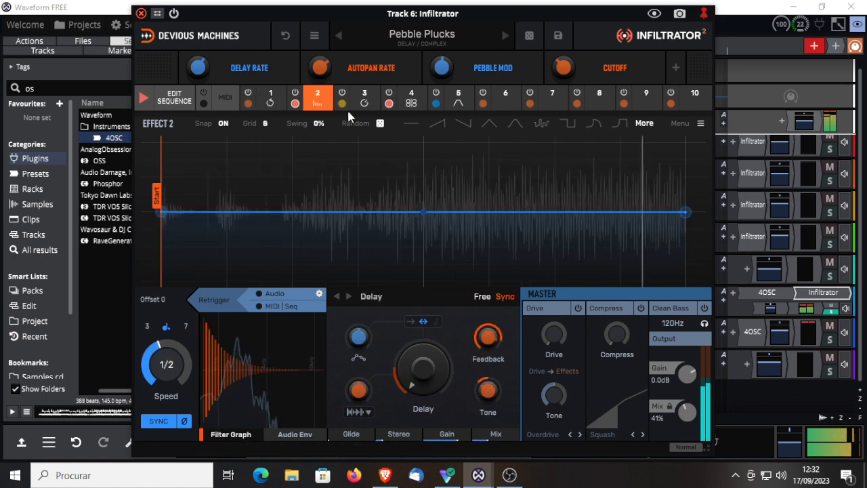
left_click(272, 96)
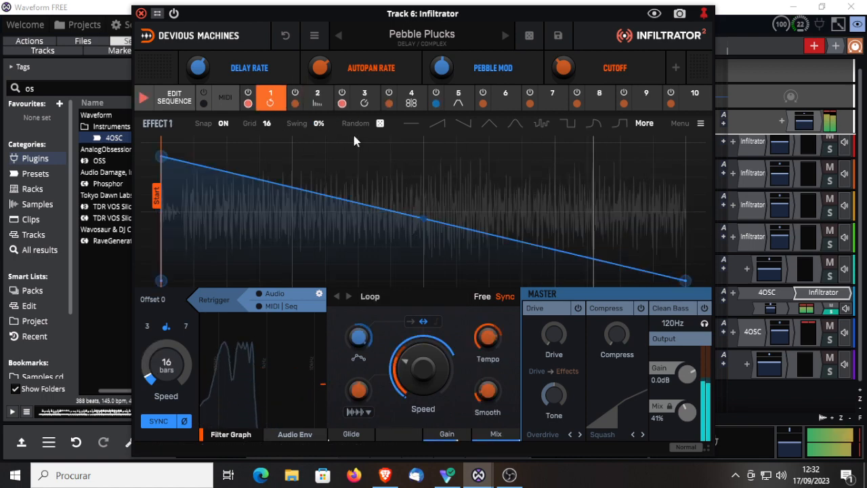
Step: Set the Loop envelope's swing to 50%, and advance through the factory presets Reverse Sync and Reversing Downwards
left_click_drag(314, 126, 314, 72)
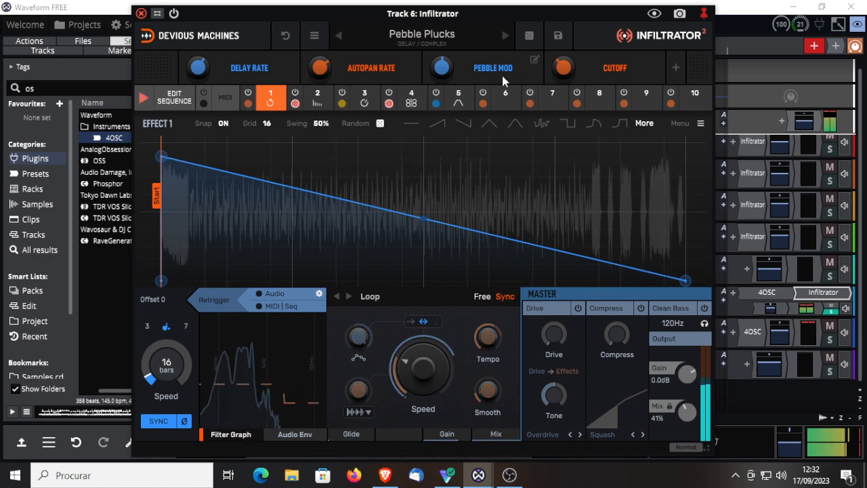
left_click(504, 35)
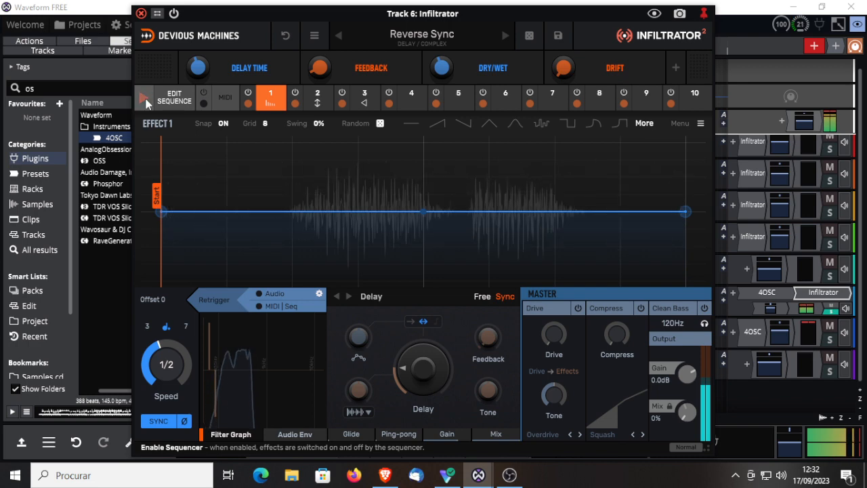
left_click(501, 39)
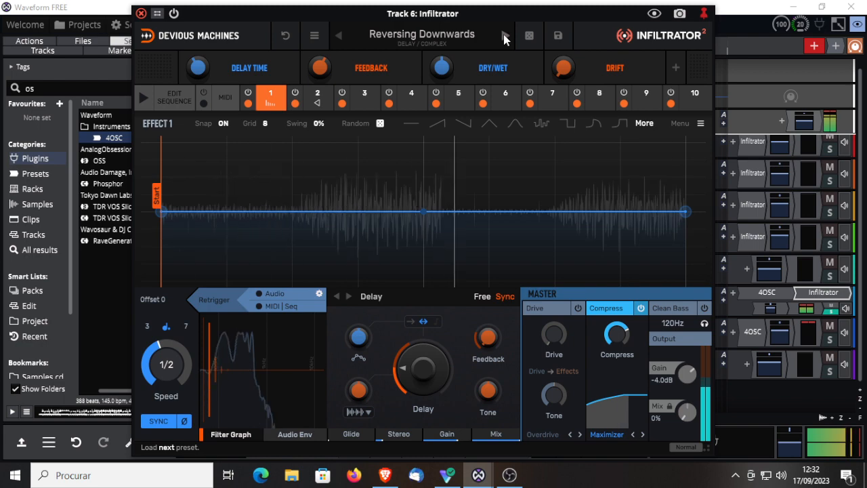
Step: Load the Slow Modulation preset, and enable MIDI | Seq retriggering on its Delay effect along with the sequencer
left_click(503, 38)
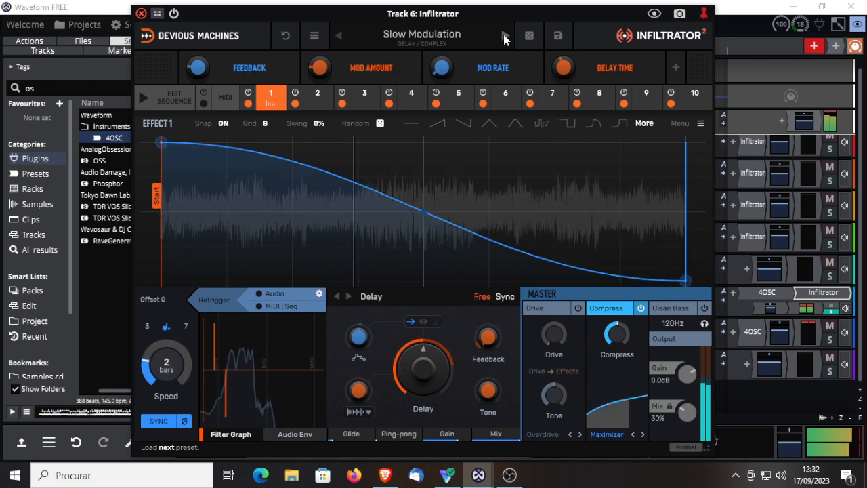
left_click(277, 310)
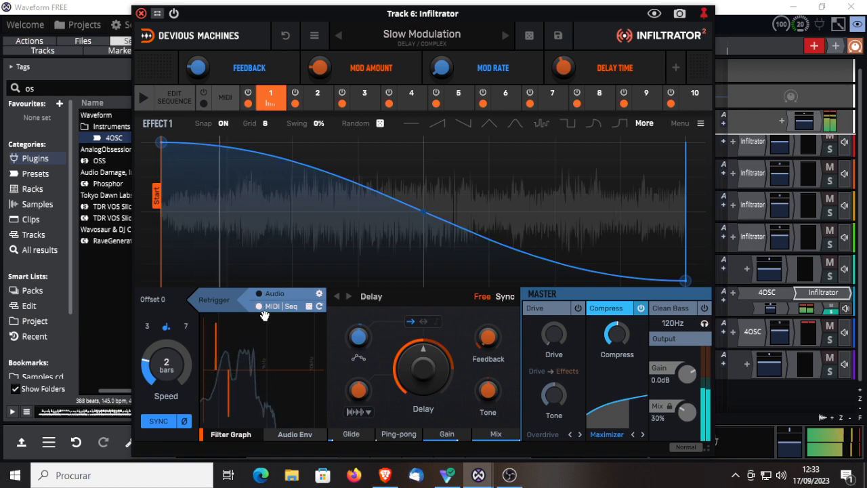
left_click(143, 98)
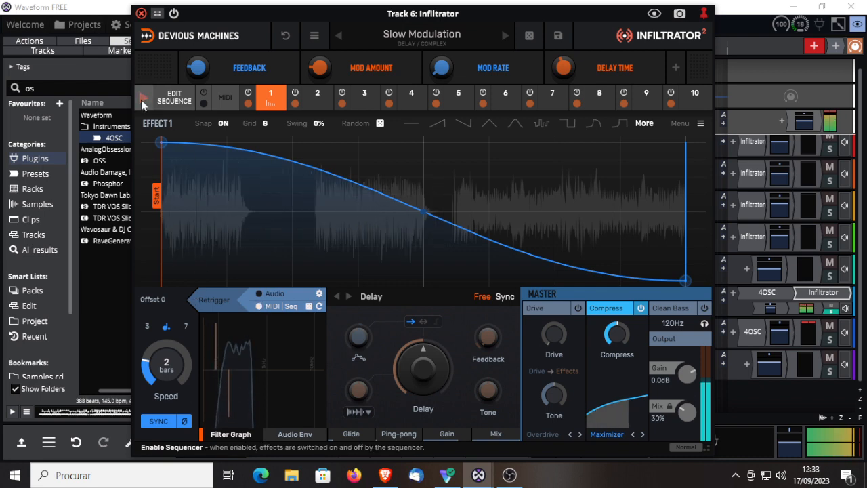
Step: Advance past Smashed Delays to the Smear preset, and set its Pitch envelope's swing to 50%
left_click(503, 36)
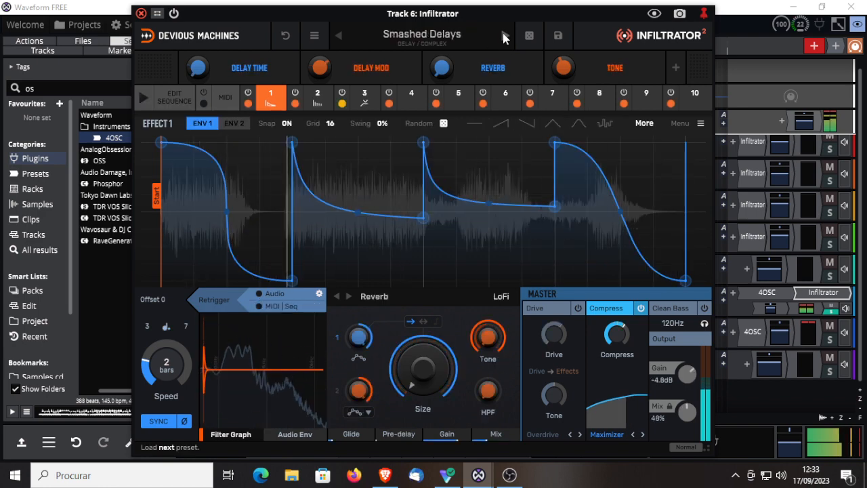
left_click(504, 36)
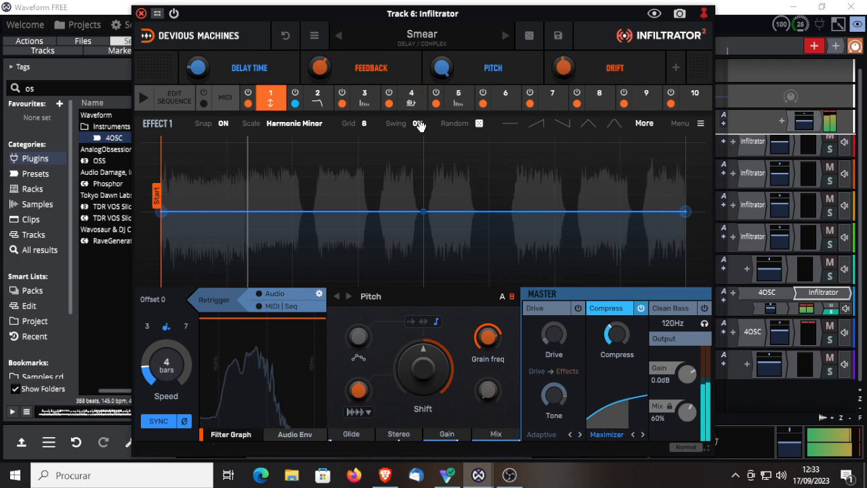
left_click_drag(420, 123, 420, 109)
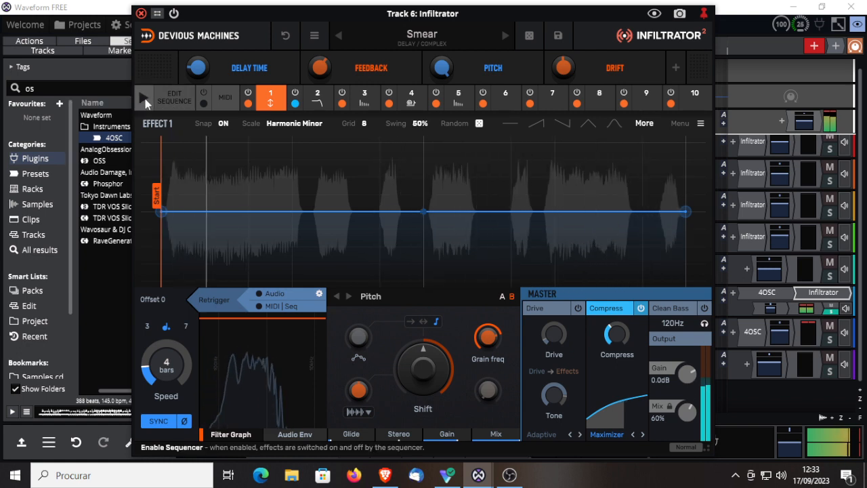
Step: Enable the sequencer, and activate Pitch on steps 1 and 3, LP on step 2 and the first Delay on step 4
left_click(144, 100)
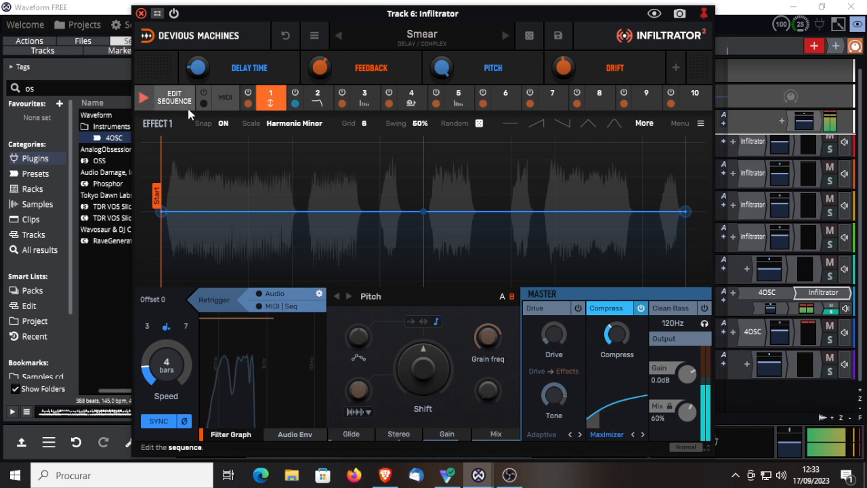
left_click(175, 99)
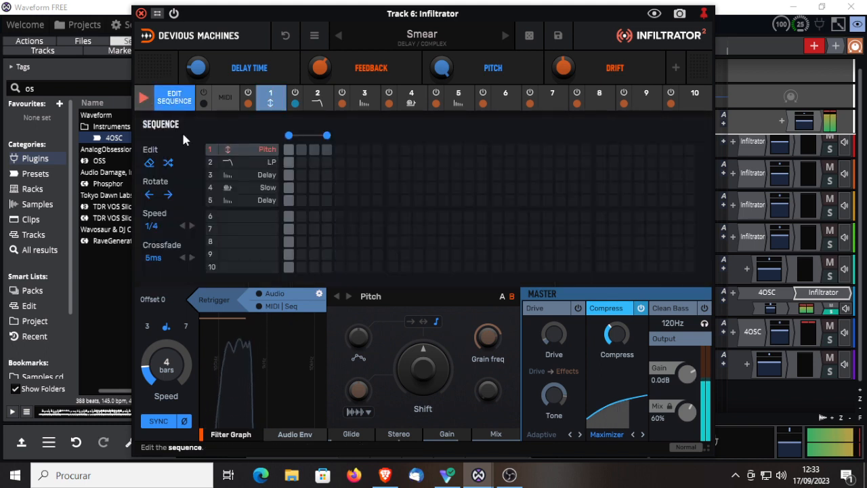
left_click(314, 149)
left_click(300, 162)
left_click(326, 175)
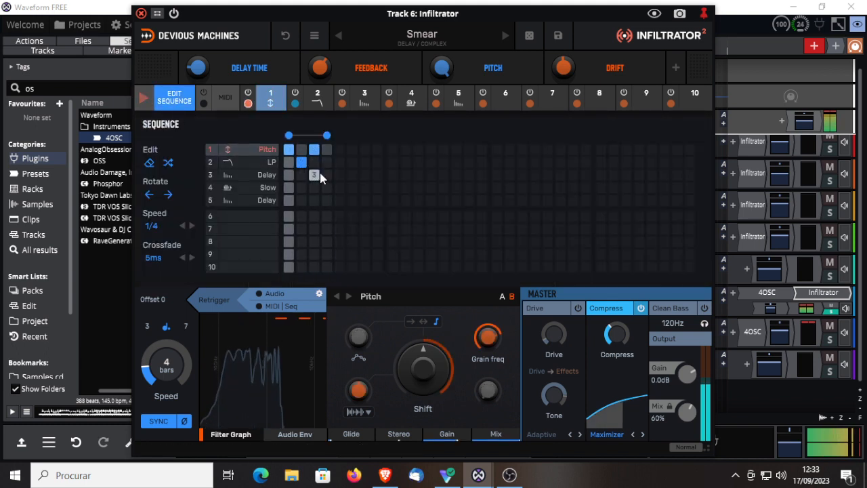
Step: Activate Slow on step 2 and the second Delay, effect 5, on steps 1 and 3
left_click(300, 187)
left_click(313, 200)
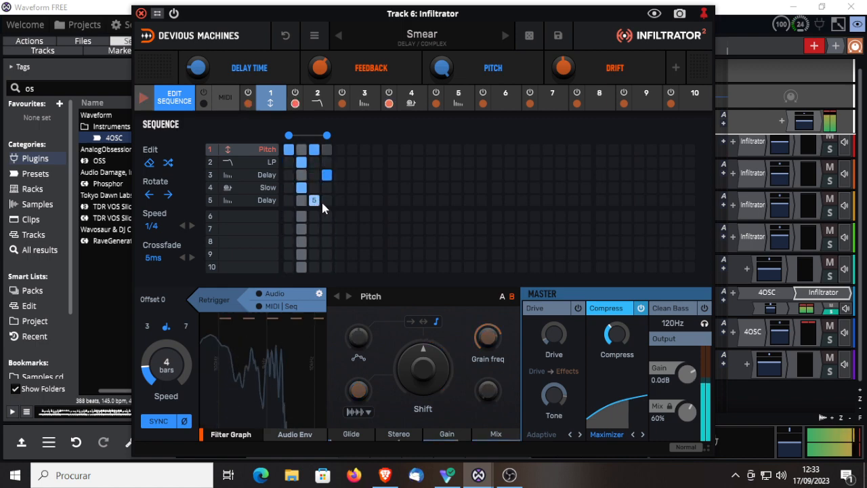
left_click(289, 201)
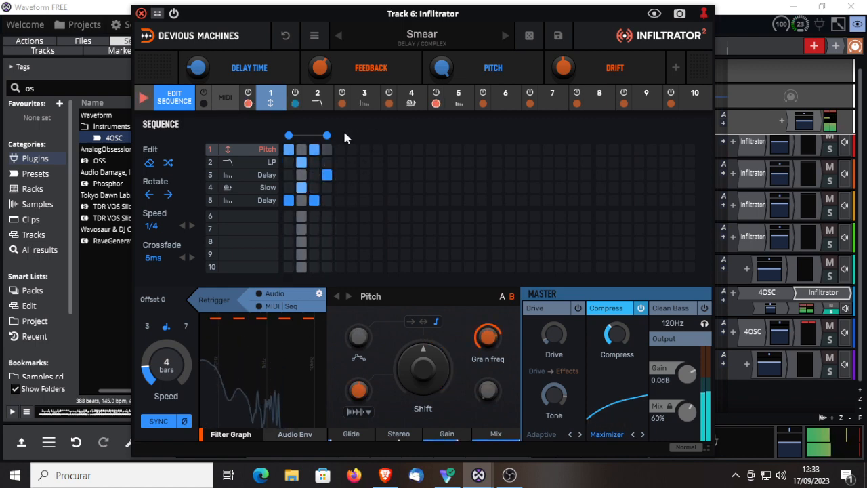
Step: Extend the sequence to eight steps, activating Pitch and both Delays on steps 6 and 8, and LP and Slow on step 7
left_click_drag(328, 136, 377, 151)
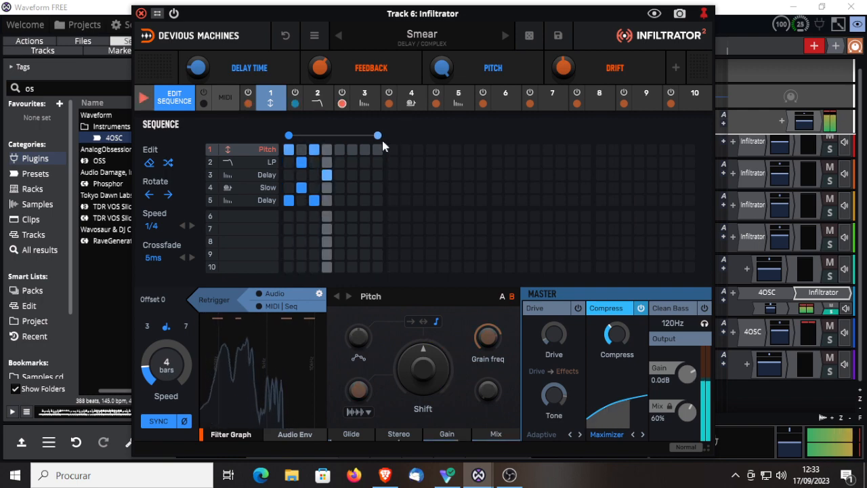
left_click(350, 150)
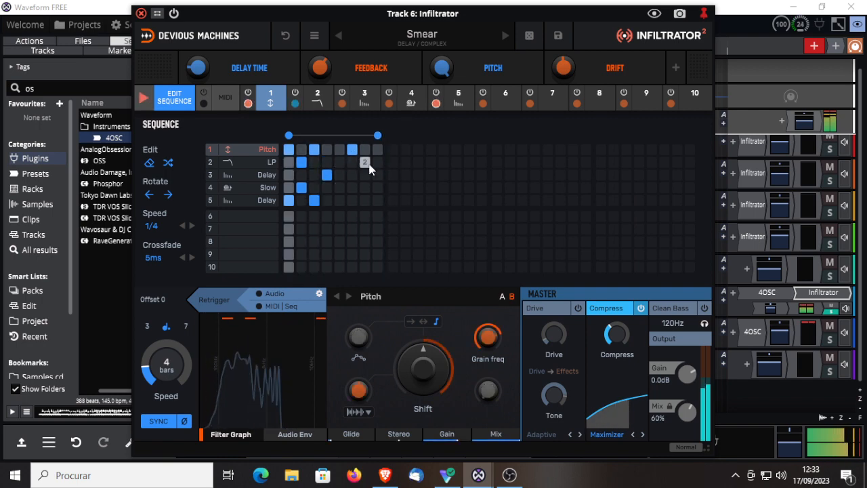
left_click(351, 175)
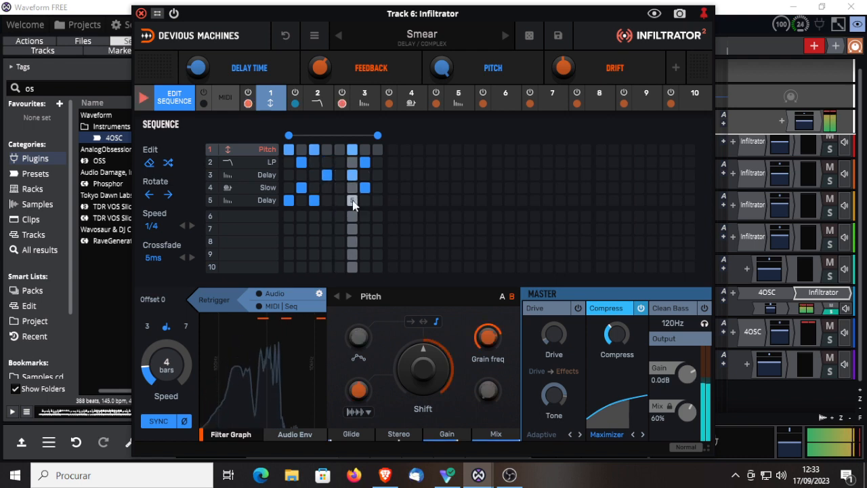
left_click(351, 200)
left_click(377, 201)
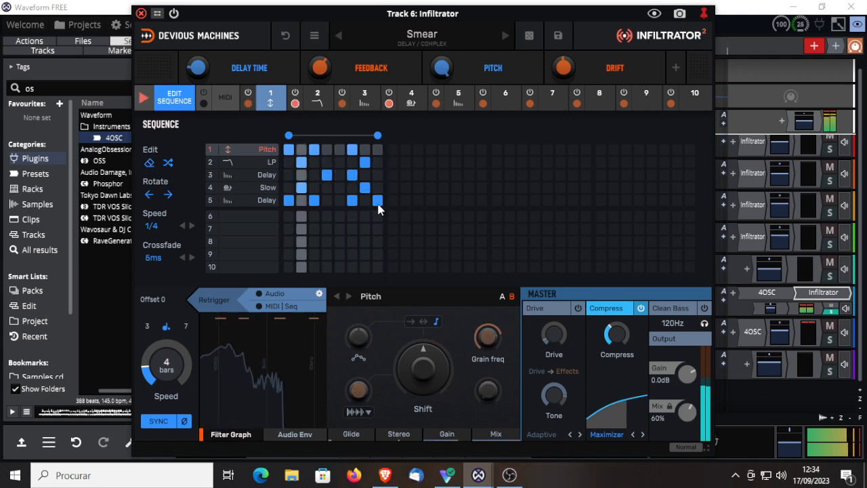
left_click(377, 149)
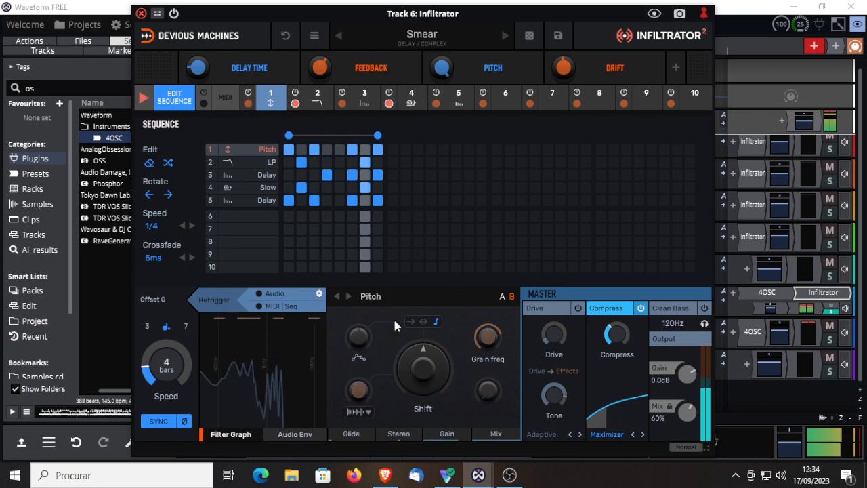
Step: Set the Pitch effect's envelope speed to 8 bars, and apply a random stepped shape to the LP effect's envelope
scroll(153, 378, "down", 2)
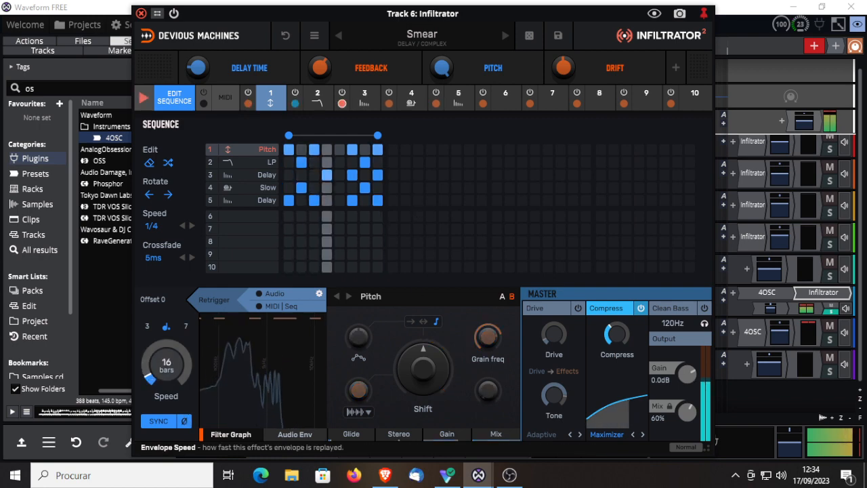
scroll(166, 365, "up", 1)
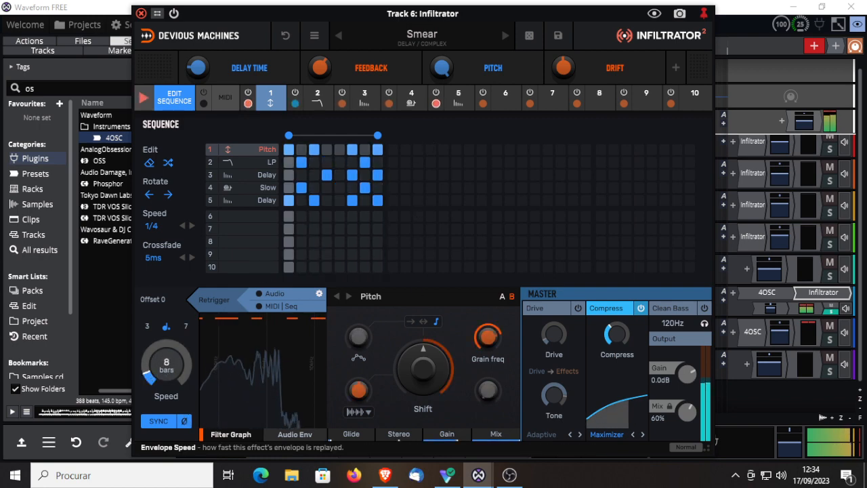
left_click(323, 102)
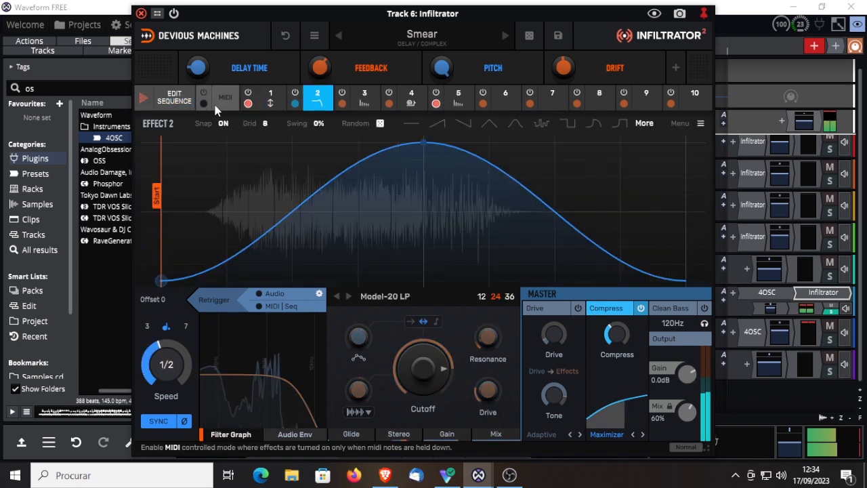
left_click(173, 100)
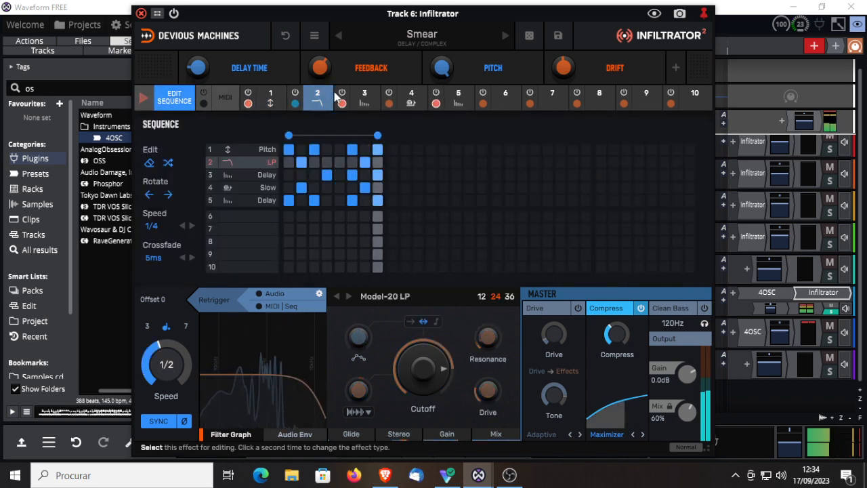
left_click(176, 98)
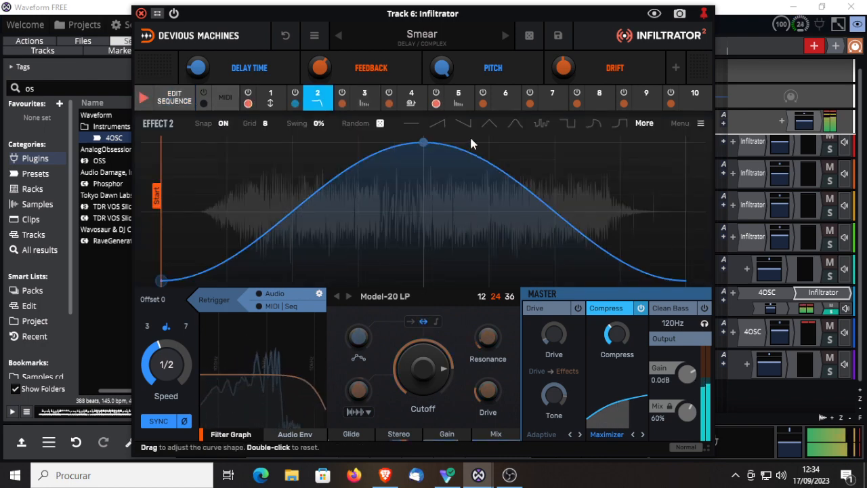
left_click(542, 122)
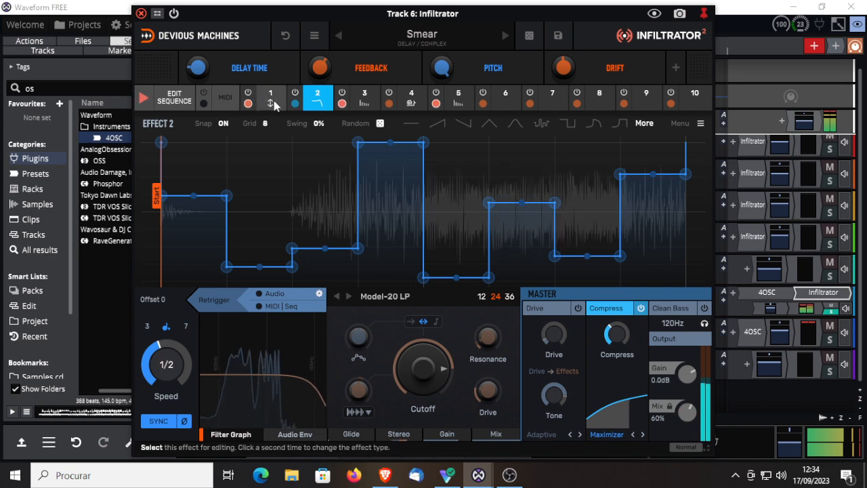
Step: Apply a repeating downward sawtooth shape to the Pitch effect's envelope, and set its swing to 0%
left_click(272, 103)
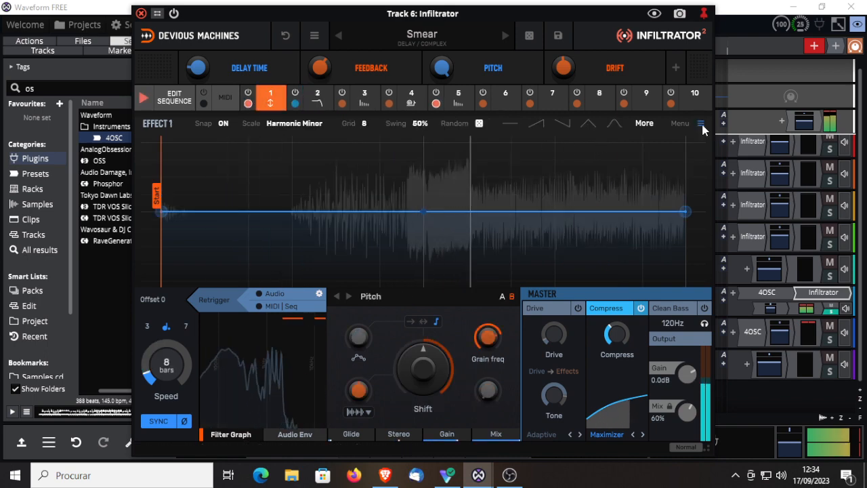
left_click(646, 124)
left_click(622, 175)
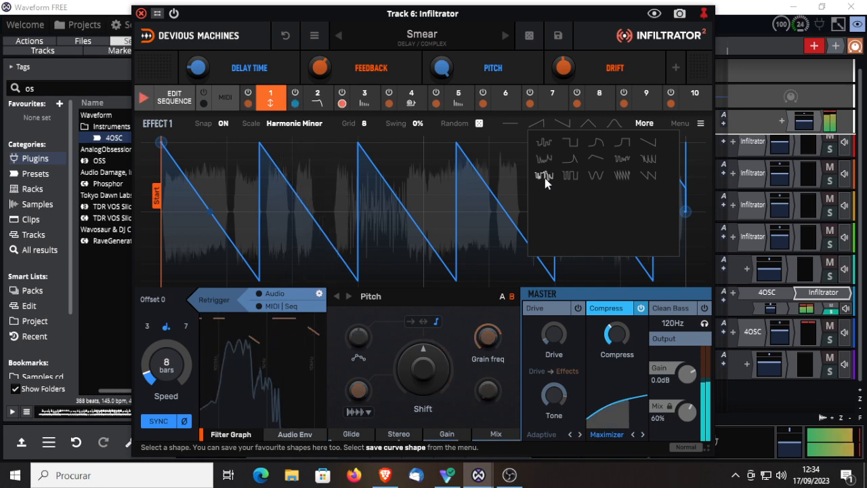
Step: Raise the Pitch effect's Shift to its maximum with MIDI | Seq retriggering on, and switch the retriggering and sequencer off
left_click(260, 307)
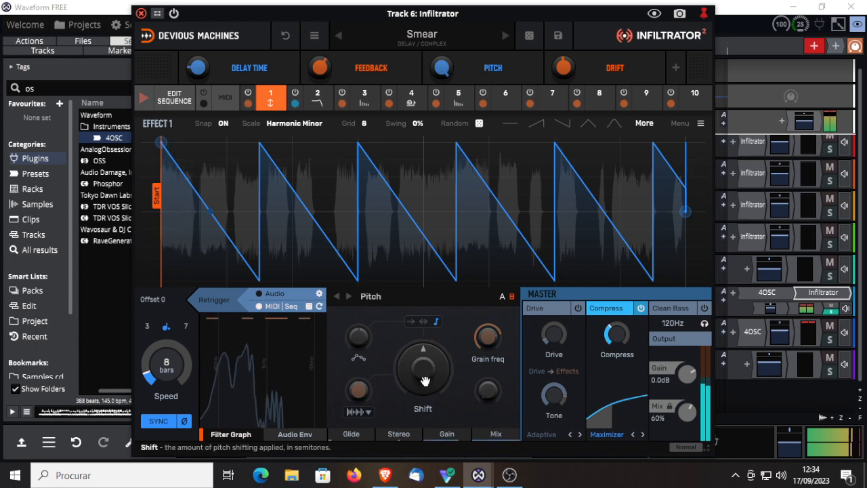
left_click_drag(427, 358, 427, 307)
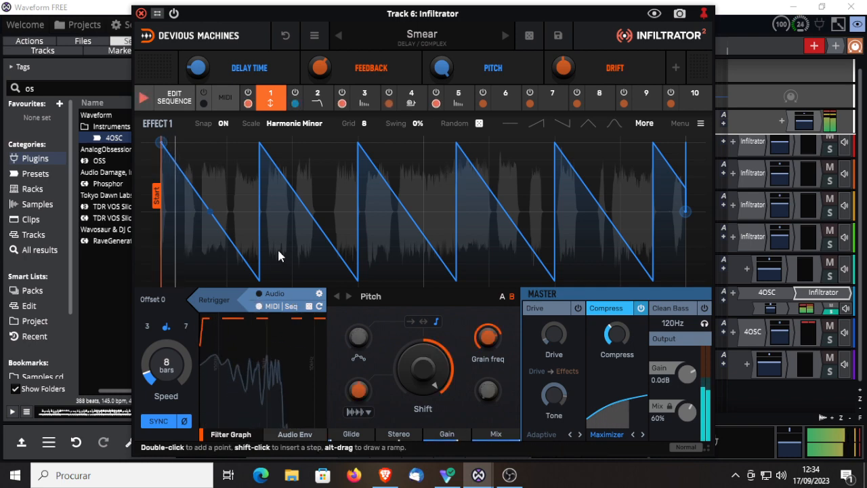
left_click(259, 306)
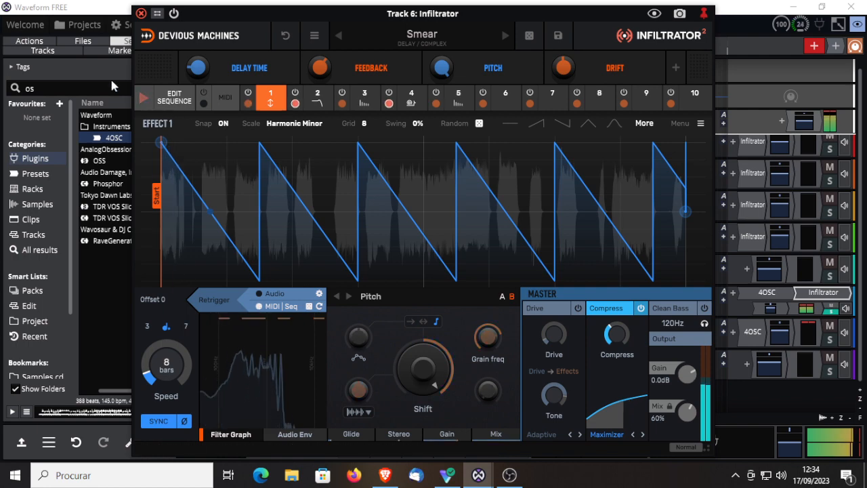
Step: Advance through the presets Tape Delay Mod and Tape Time to Time Crushers
left_click(505, 36)
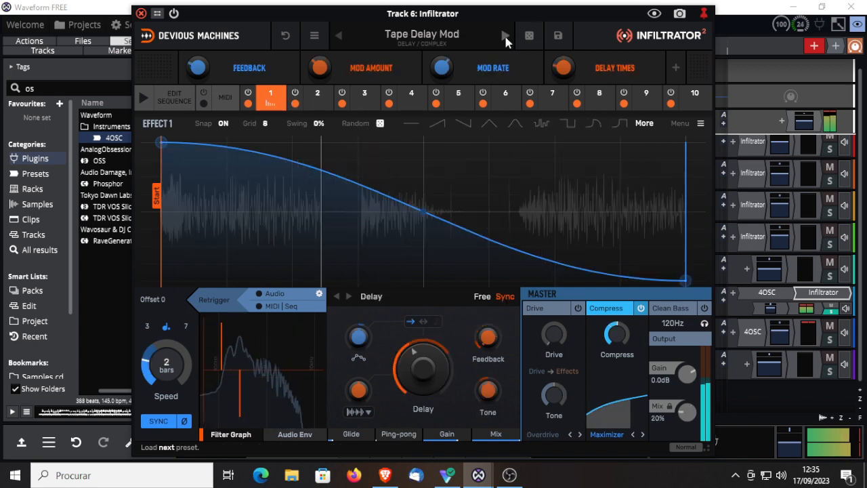
left_click(505, 36)
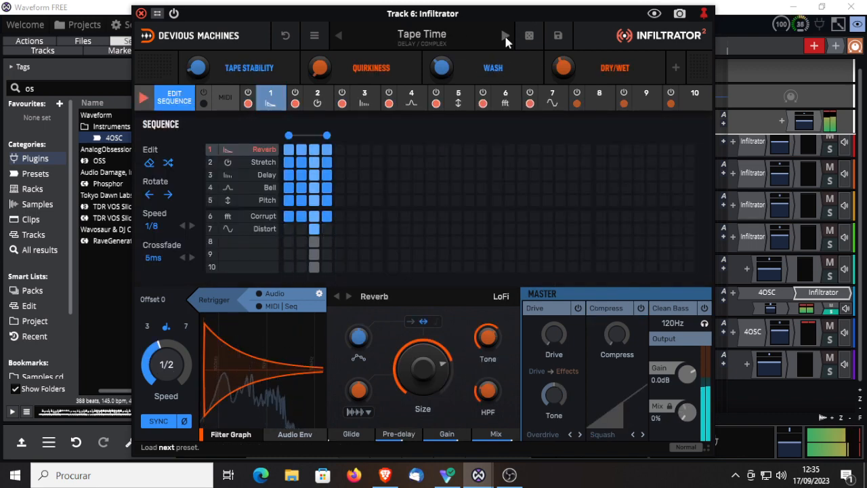
left_click(506, 36)
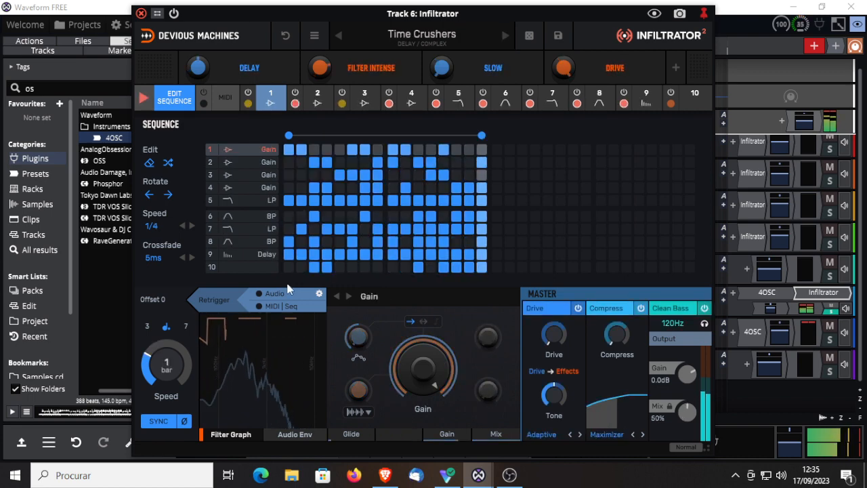
Step: Enable MIDI | Seq retriggering on the first Gain effect of Time Crushers, and set its envelope speed to 16 bars
left_click(260, 307)
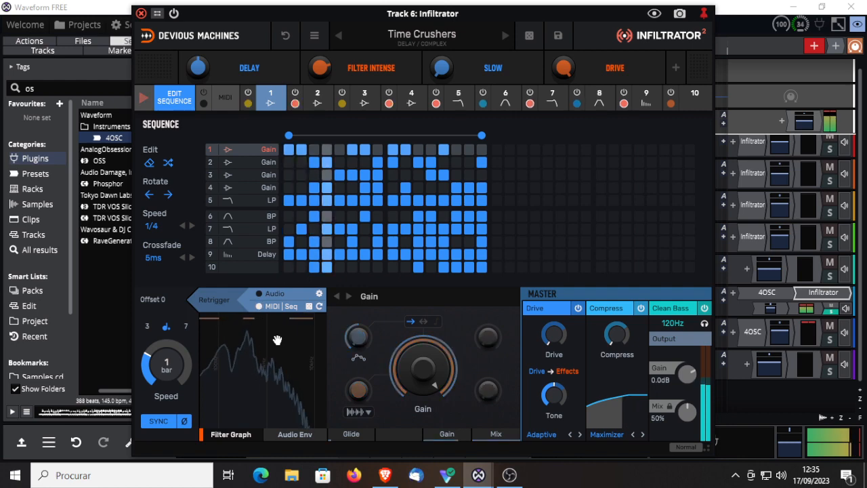
left_click_drag(166, 365, 166, 400)
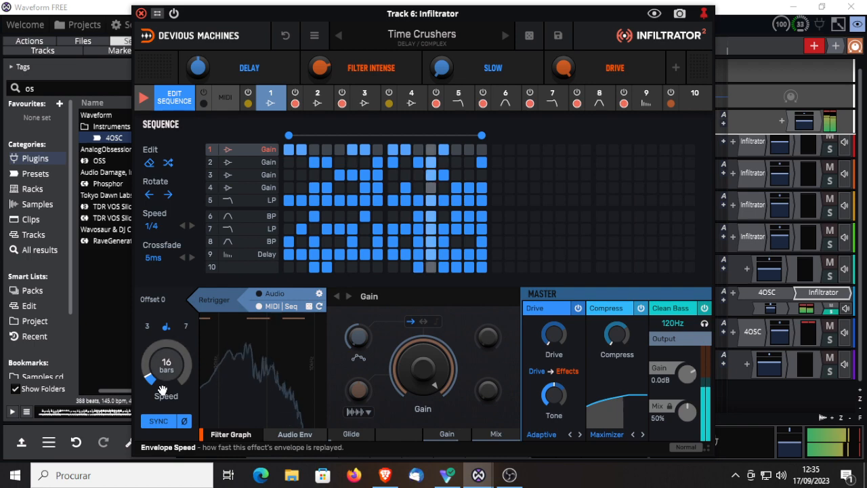
Step: Apply the irregular stepped shape to the envelopes of Gain effects 2 and 1, and set effect 1's speed to 1/128
left_click(318, 101)
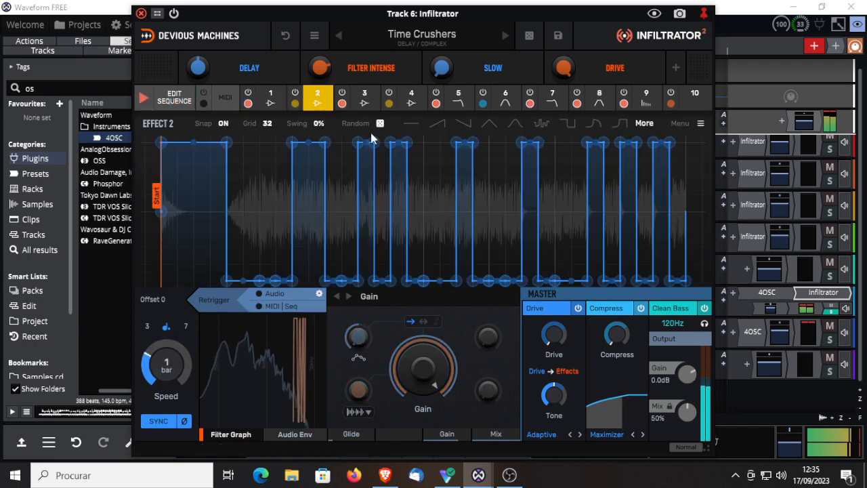
left_click(541, 122)
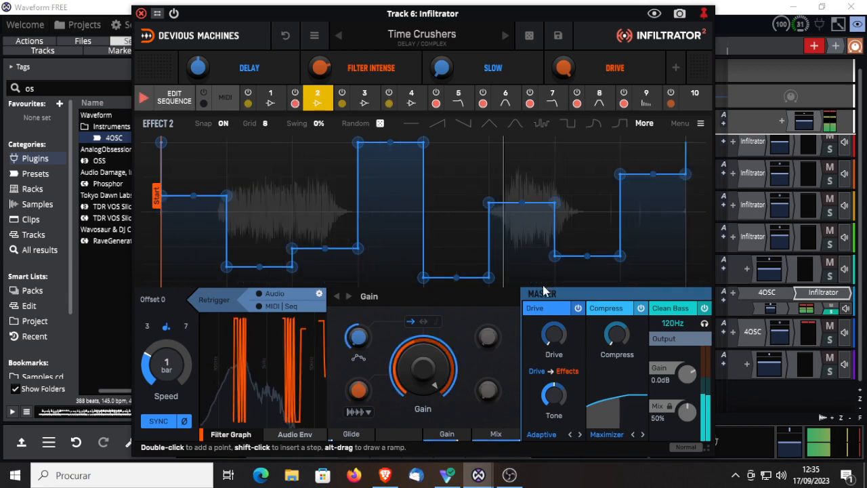
left_click(277, 99)
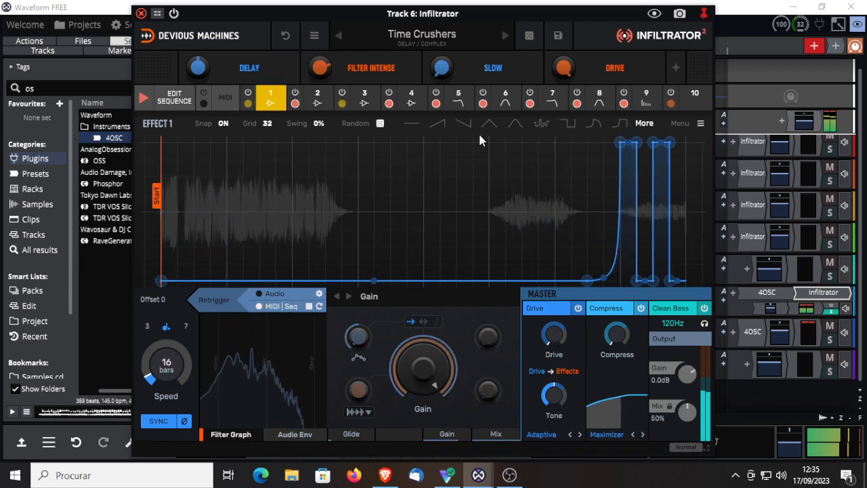
left_click(541, 122)
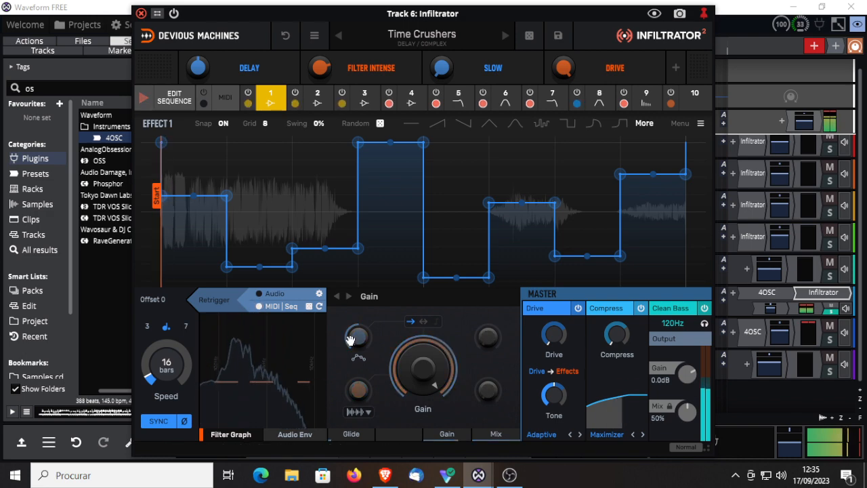
left_click_drag(158, 370, 161, 361)
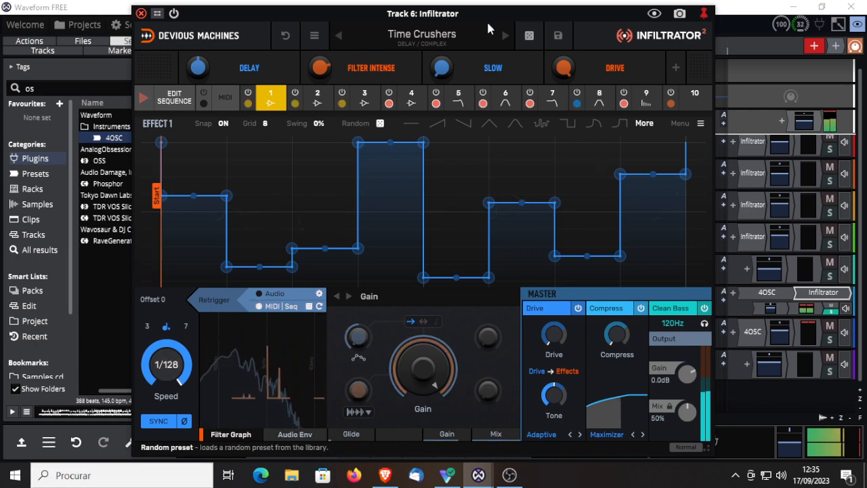
Step: Load the Travelling Spaces preset with its sequencer on, and activate step 1 for Compress and LP and step 2 for Pitch and the first Delay
left_click(505, 36)
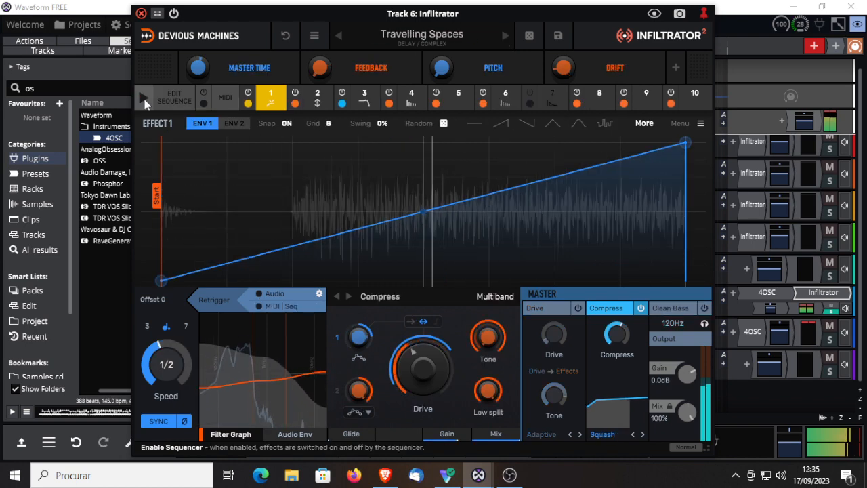
left_click(175, 101)
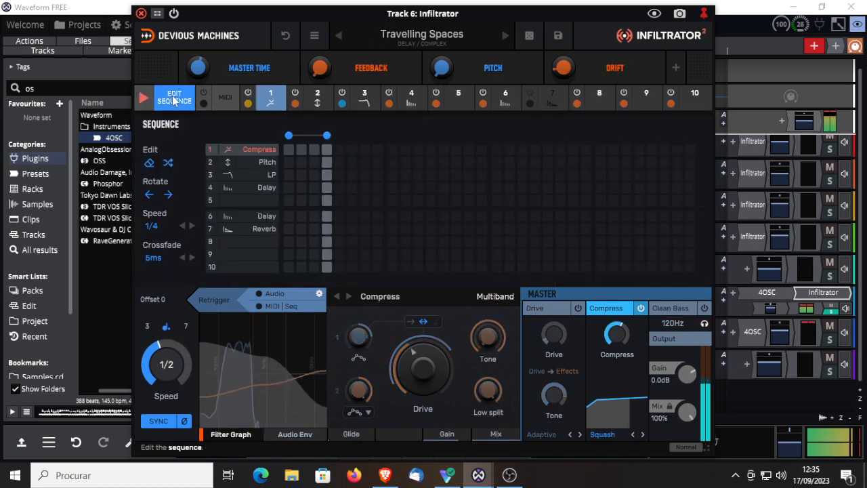
left_click(289, 149)
left_click(301, 162)
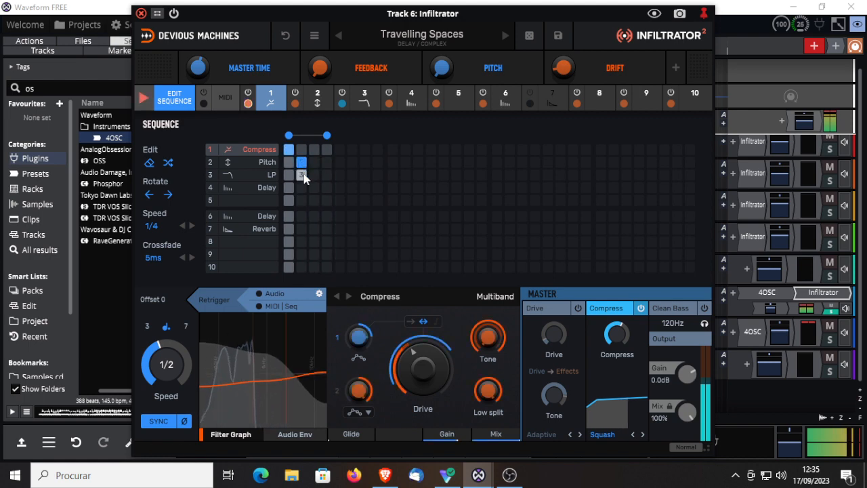
left_click(288, 175)
left_click(301, 187)
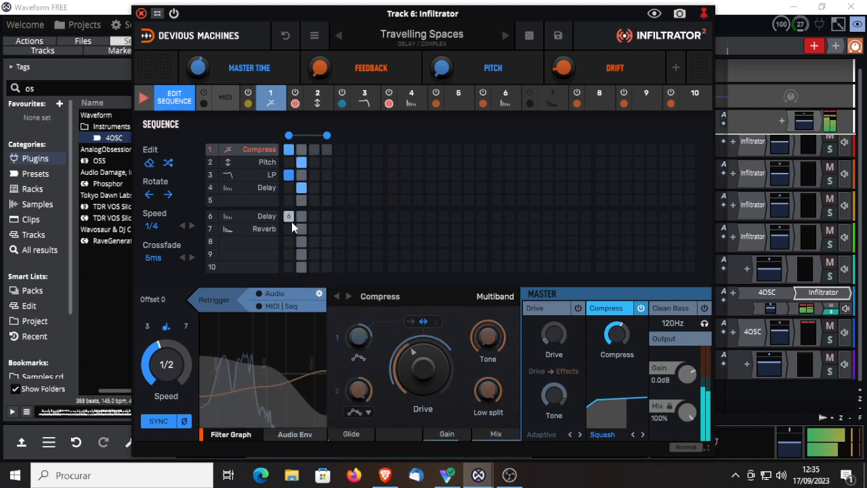
Step: Extend the pattern: second Delay on 1 and 3, Reverb on 2 and 4, Pitch and first Delay on 4, Compress on 3, with MIDI | Seq retriggering
left_click(289, 217)
left_click(300, 229)
left_click(313, 216)
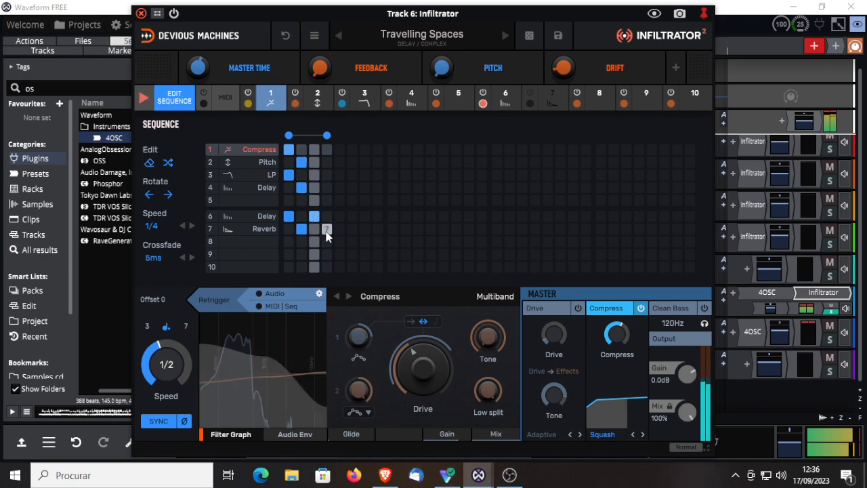
left_click(326, 229)
left_click(326, 162)
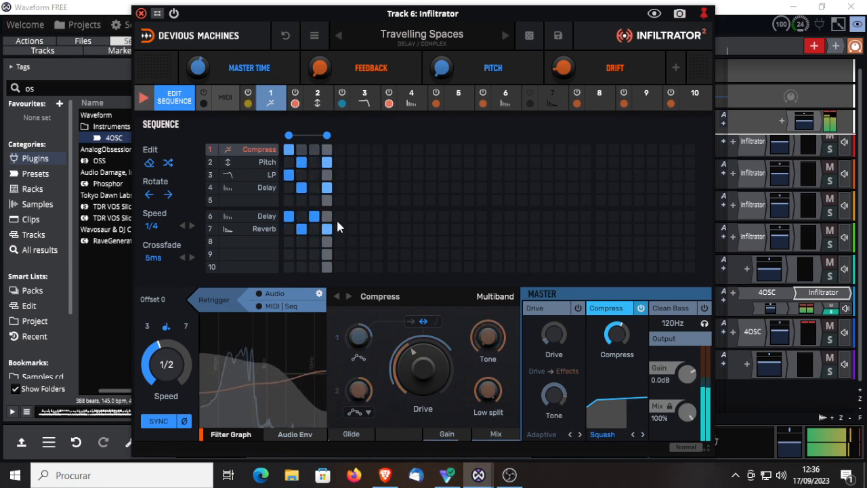
left_click(314, 149)
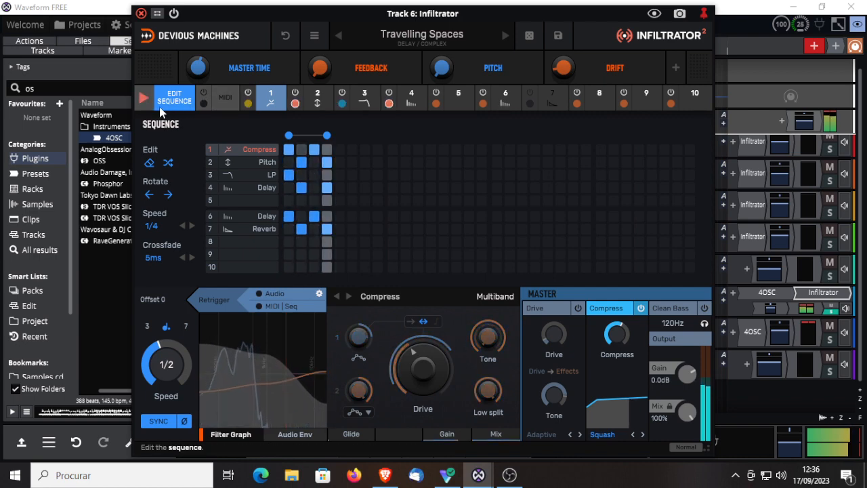
left_click(260, 308)
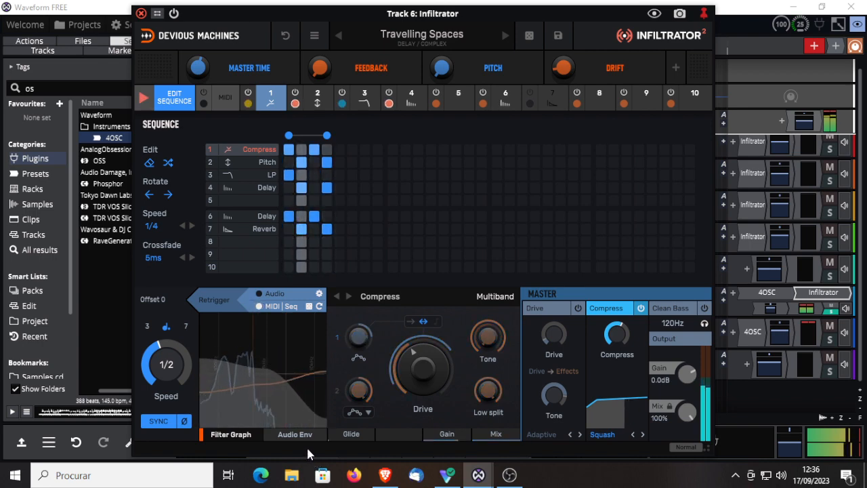
Step: Advance through the presets Turn My Seq On and Warping Backdrop to What Is That, and compare its sound with the plugin bypassed
left_click(501, 36)
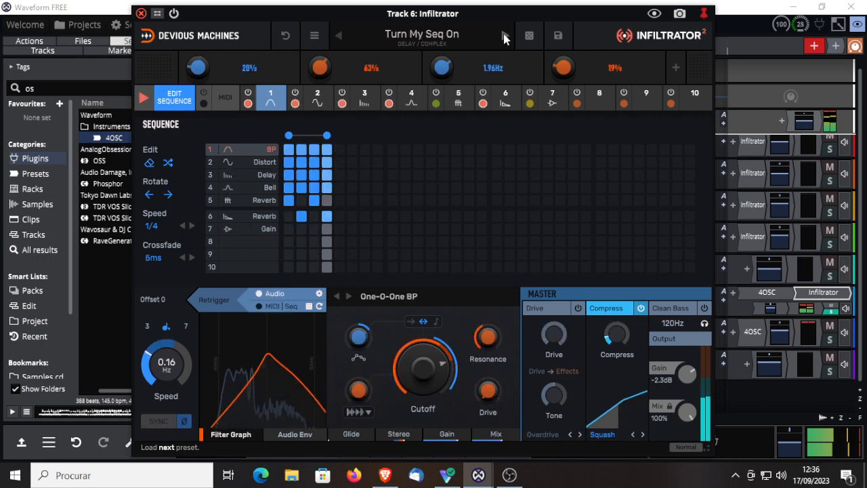
left_click(503, 37)
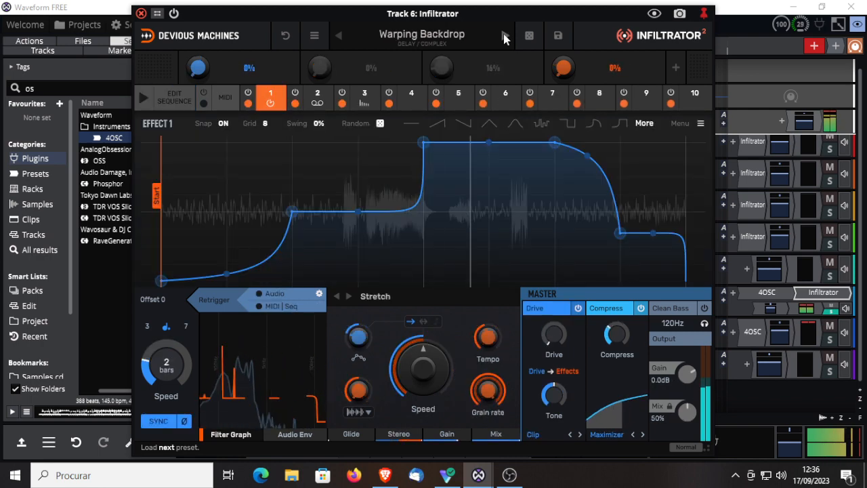
left_click(503, 37)
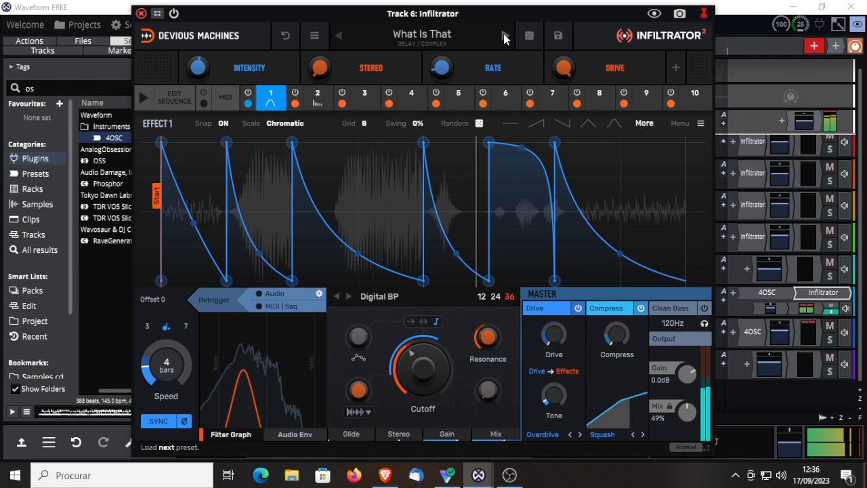
left_click(174, 14)
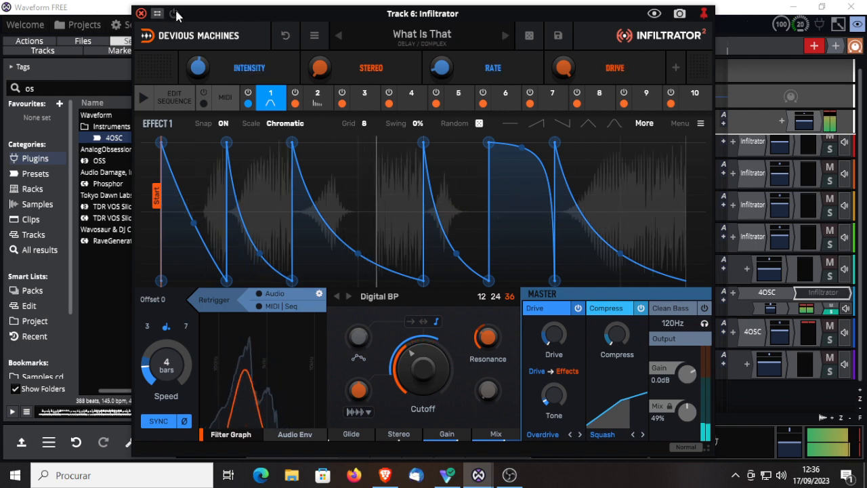
left_click(175, 13)
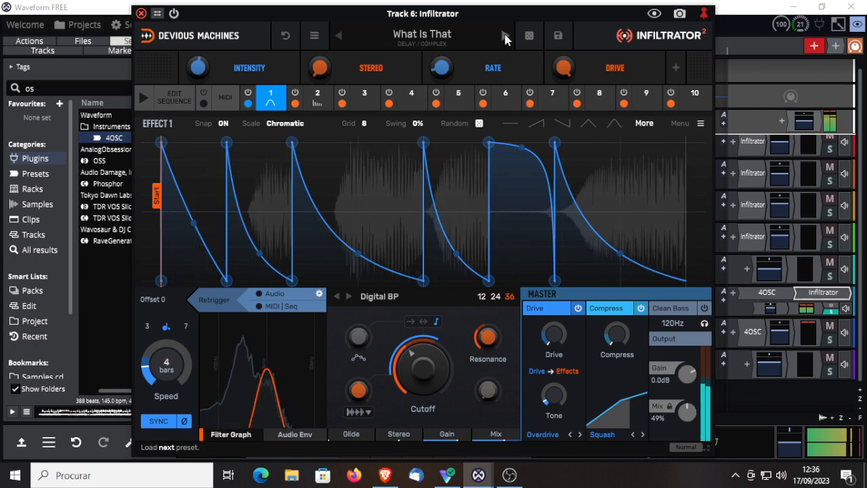
Step: Advance through the presets Com-Plex and Delays Major Key to Drum Circle Dynamics
left_click(504, 36)
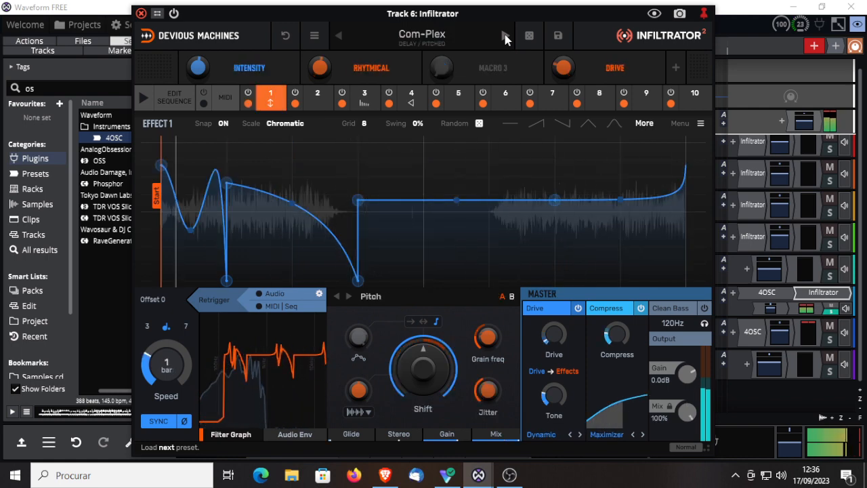
left_click(505, 37)
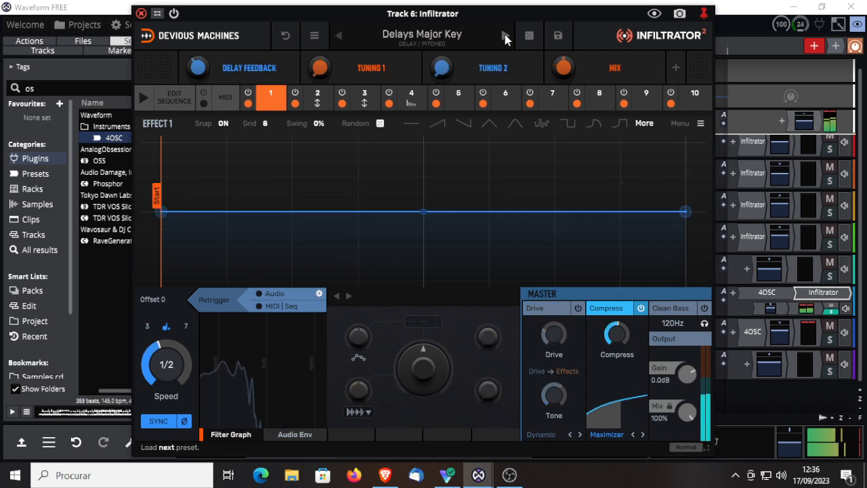
left_click(505, 38)
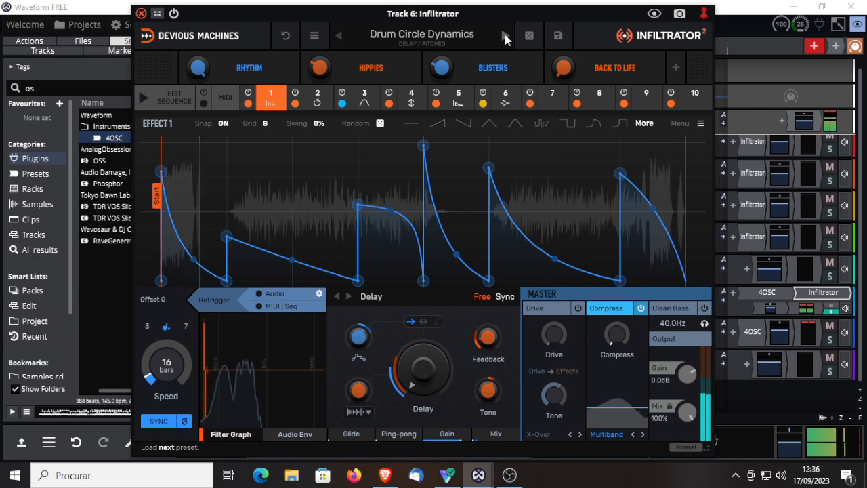
Step: Close the plugin window, solo Track 7 instead of Track 6, and play the edit from the start
left_click(141, 13)
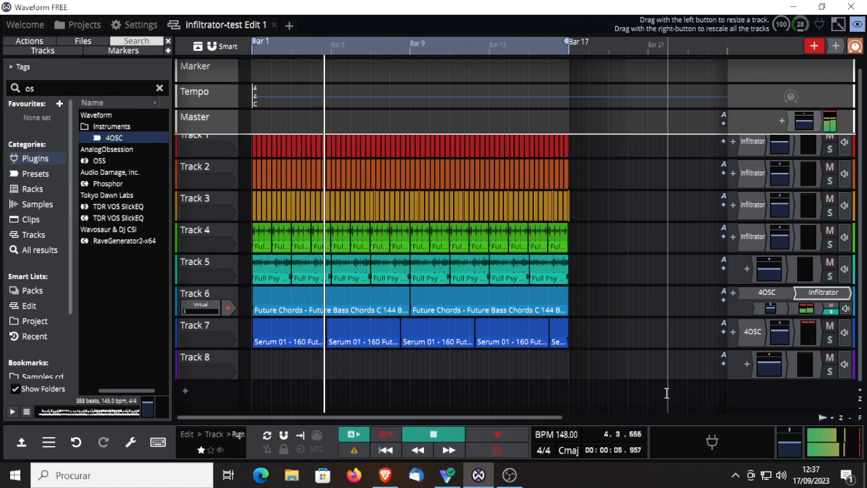
left_click(432, 434)
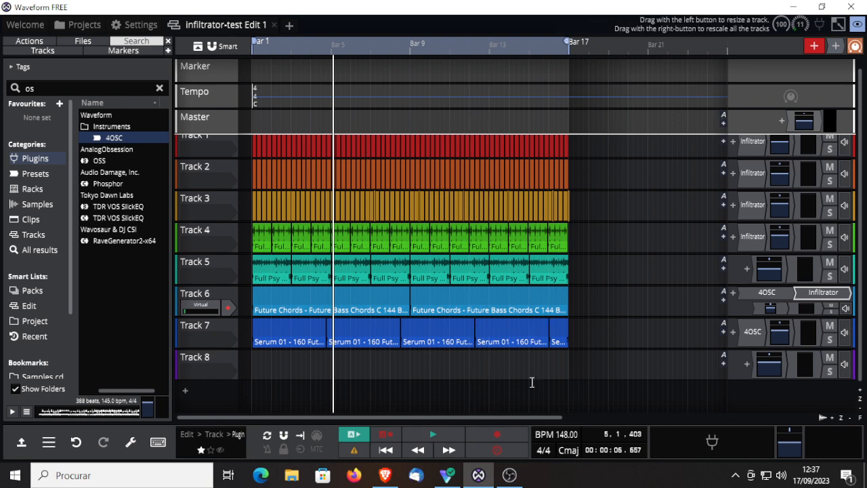
left_click(830, 343)
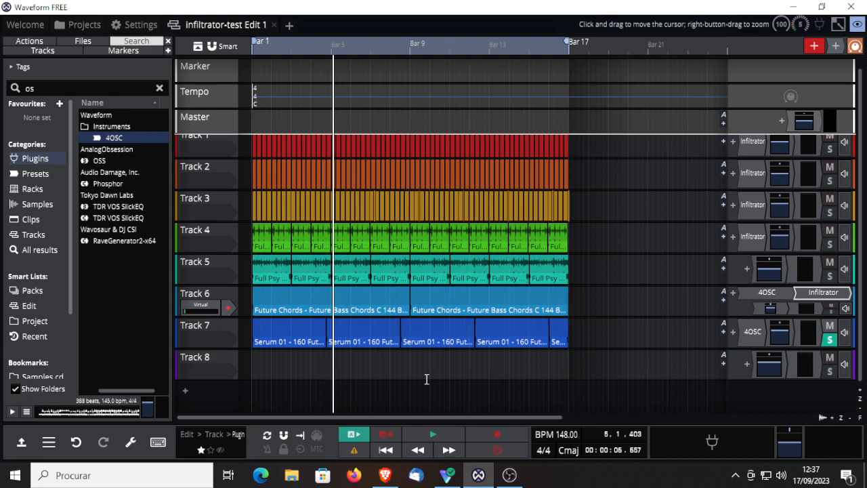
left_click(383, 451)
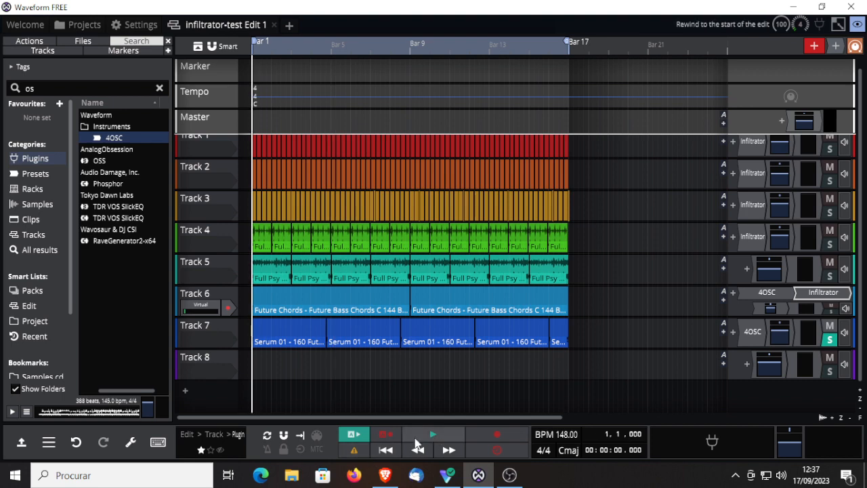
left_click(428, 437)
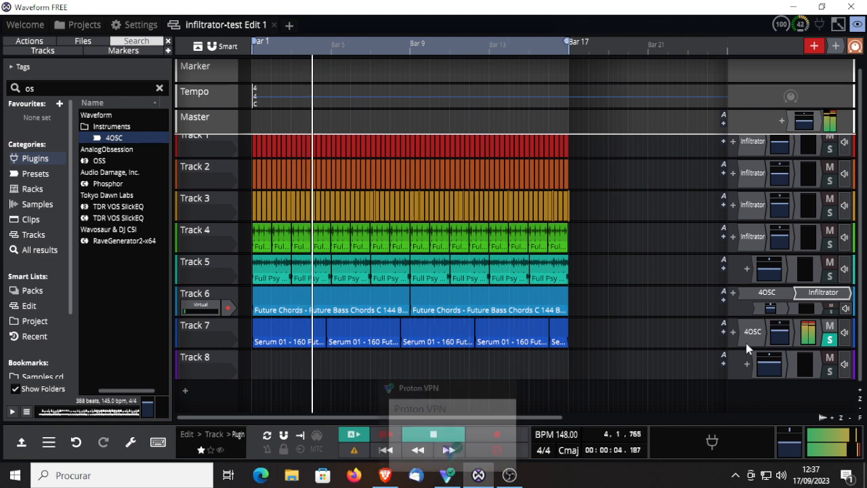
Step: Move the Infiltrator plugin from Track 6 to Track 7 after the 4OSC, and open its window there
double_click(807, 295)
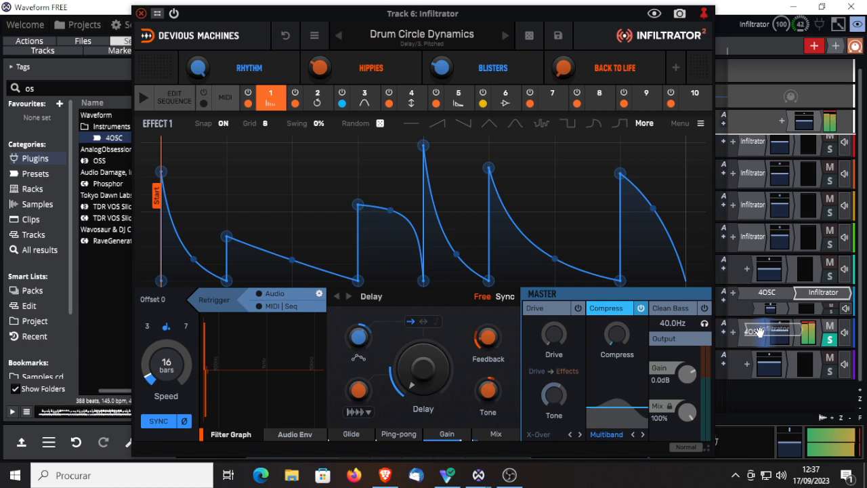
left_click_drag(758, 332, 763, 330)
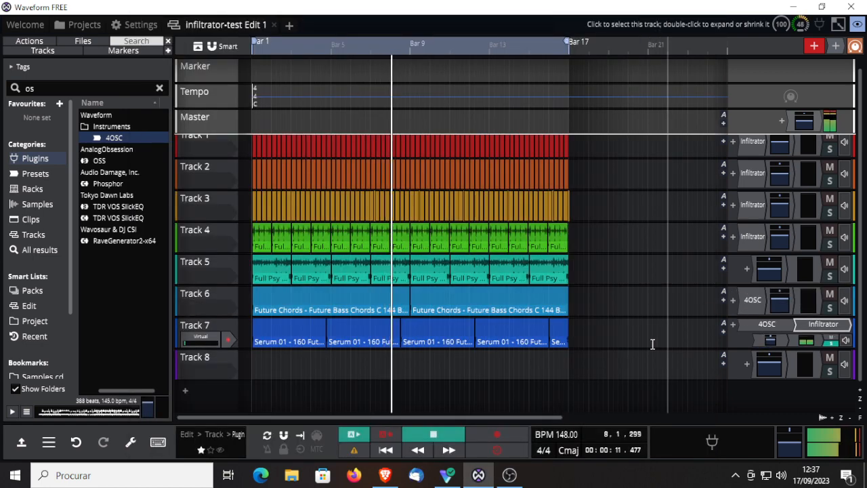
double_click(822, 324)
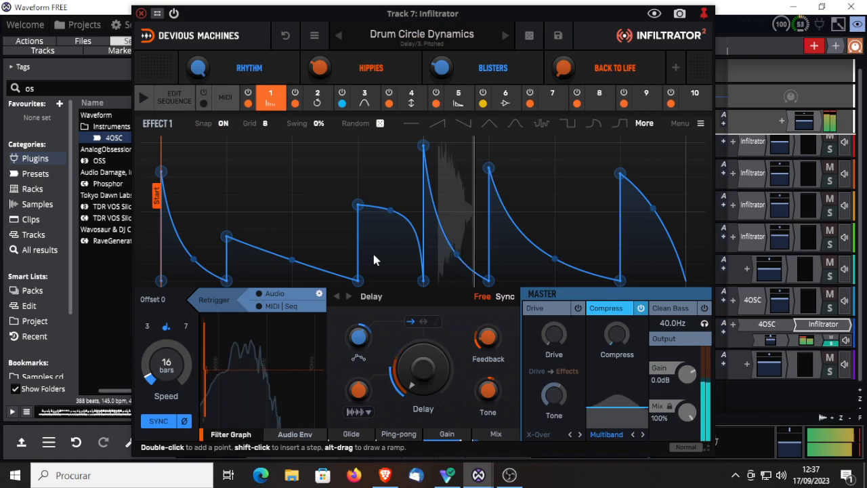
Step: Sequence Drum Circle Dynamics with Delay, Reverb and Gain on step 2 and BP on step 4, and switch the sequencer off again
left_click(144, 100)
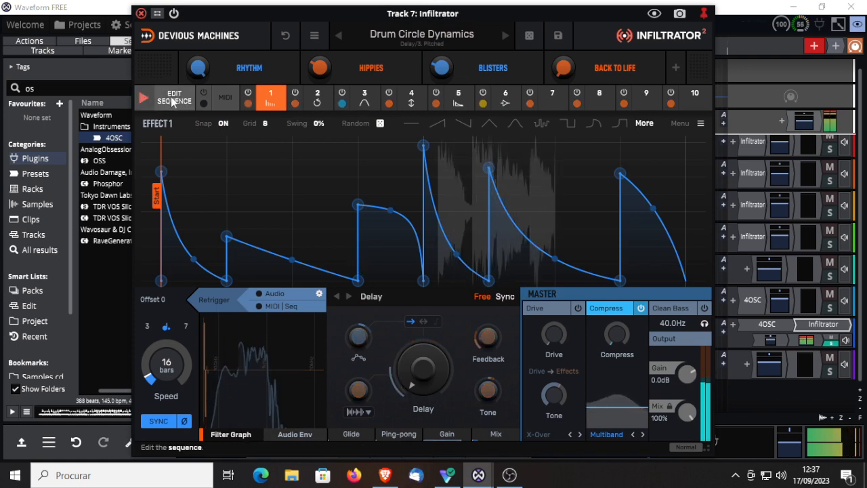
left_click(173, 100)
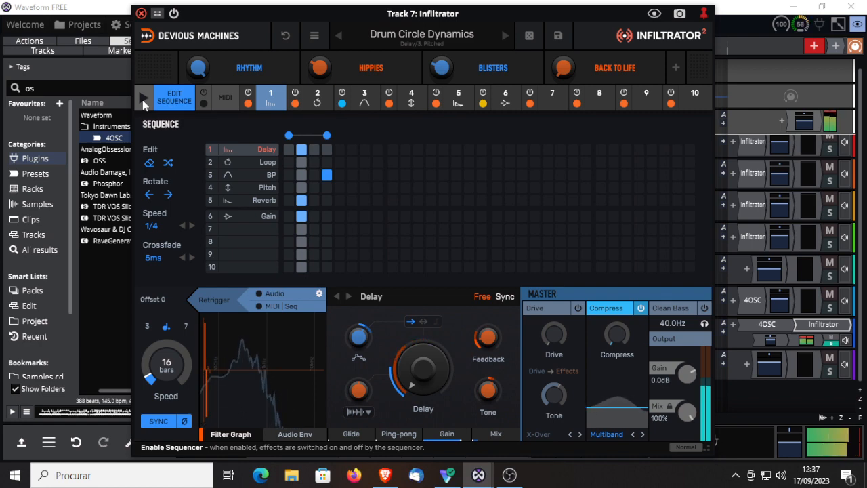
Step: Load the next preset, Hidden Harmony, enable MIDI|Seq retrigger for effect 1, and switch the sequencer on with its grid open
left_click(502, 34)
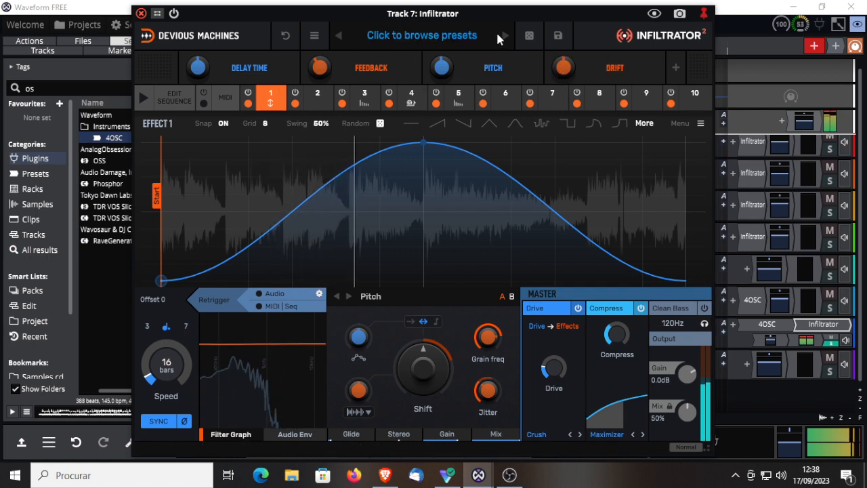
left_click(260, 307)
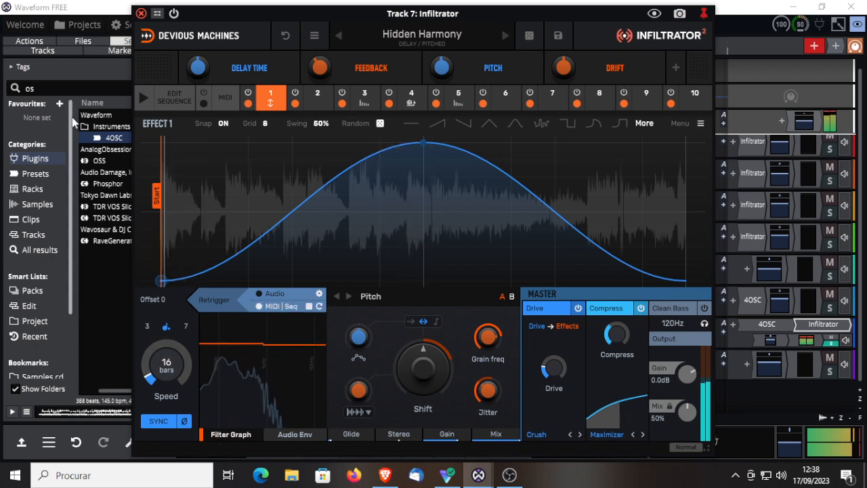
left_click(143, 97)
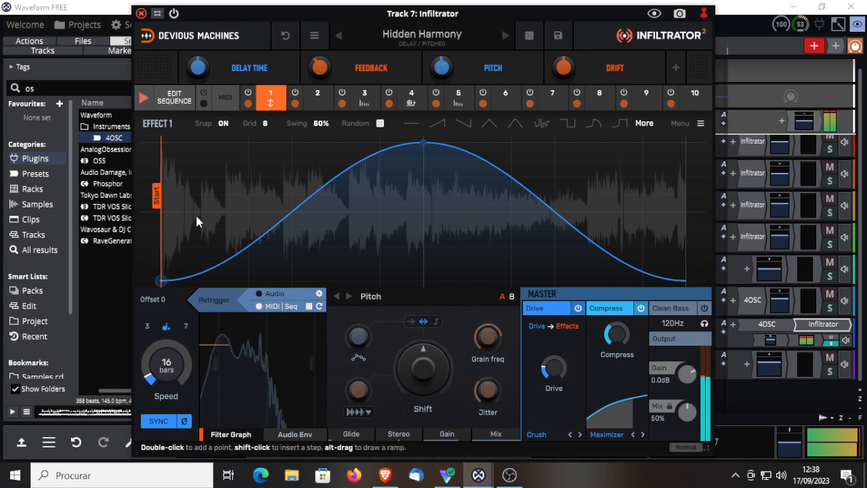
left_click(176, 103)
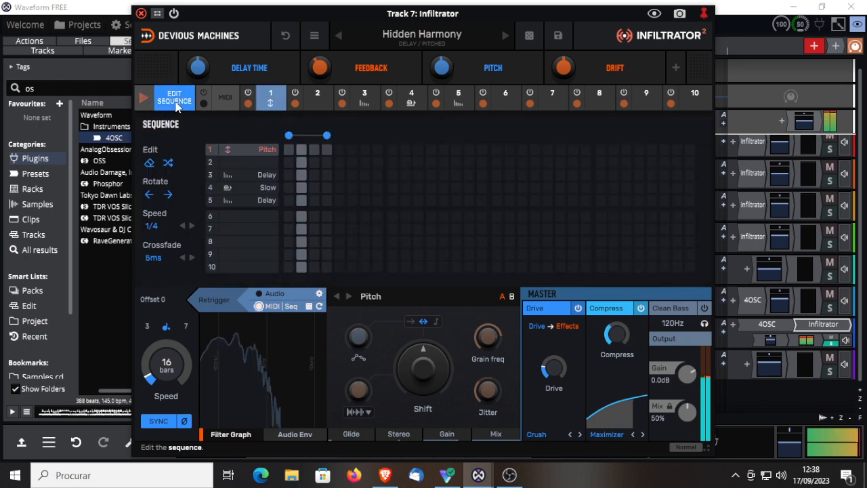
Step: Sequence Pitch and both Delay effects on steps 1 and 3, and Slow on steps 2 and 4
left_click(289, 149)
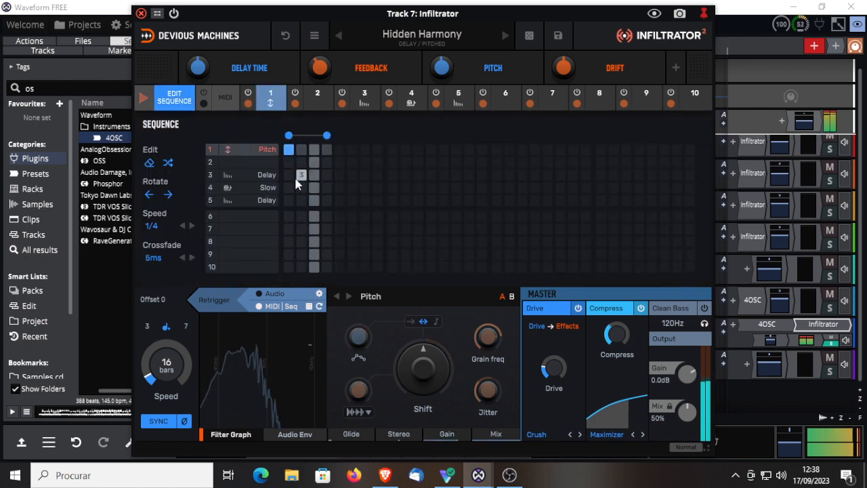
left_click(288, 175)
left_click(301, 188)
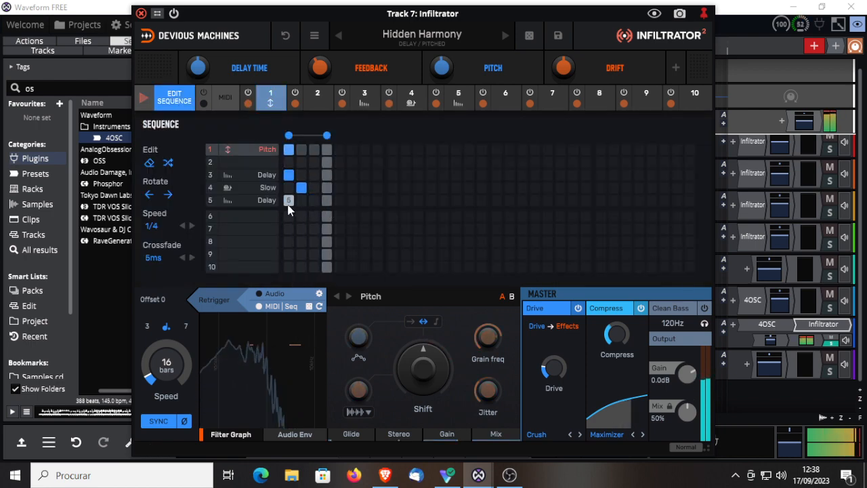
left_click(288, 200)
left_click(314, 175)
left_click(314, 200)
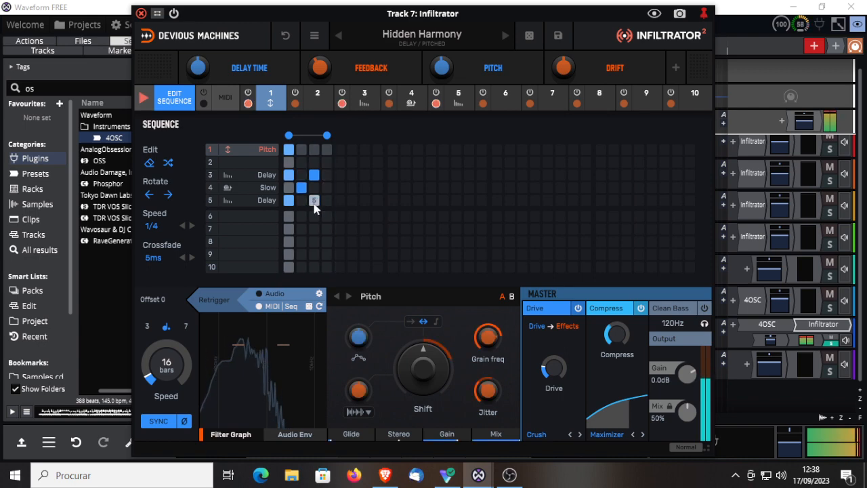
left_click(325, 188)
left_click(315, 151)
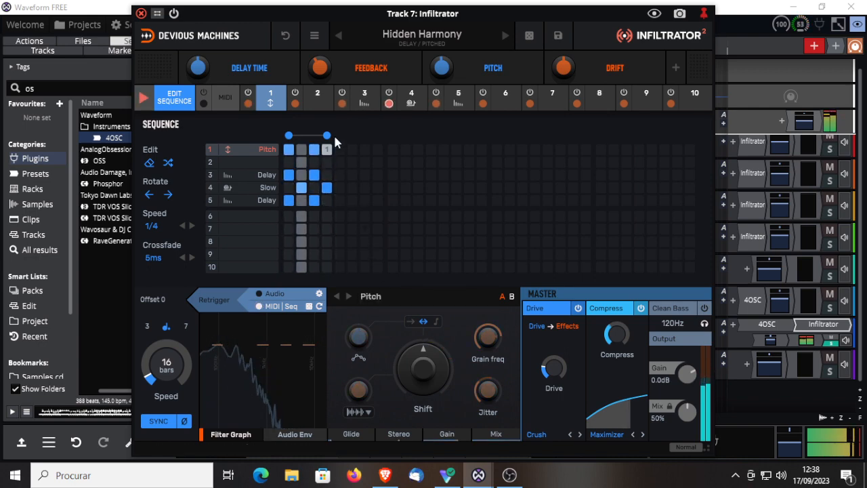
Step: Extend the sequence to 8 steps, adding Pitch and effect 5 Delay on 5 and 7, effect 3 Delay on 5–7, and Slow on 6 and 8
left_click_drag(326, 136, 378, 138)
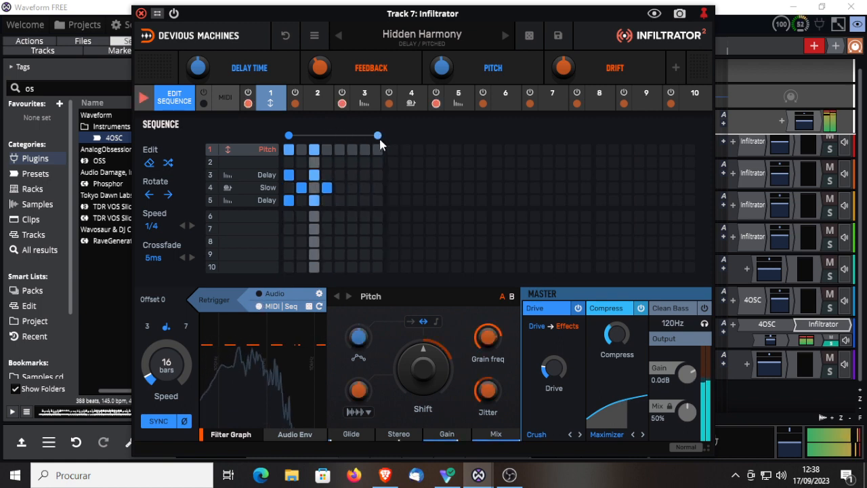
left_click(339, 149)
left_click(364, 150)
left_click(352, 174)
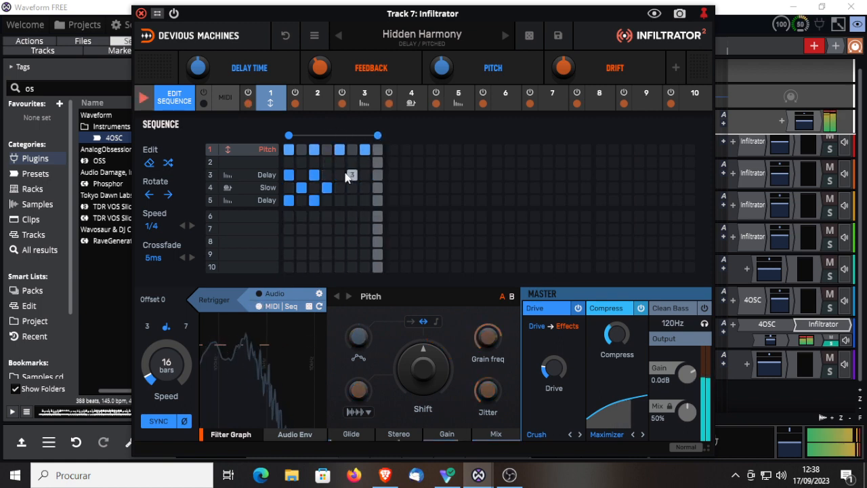
left_click(340, 175)
left_click(365, 175)
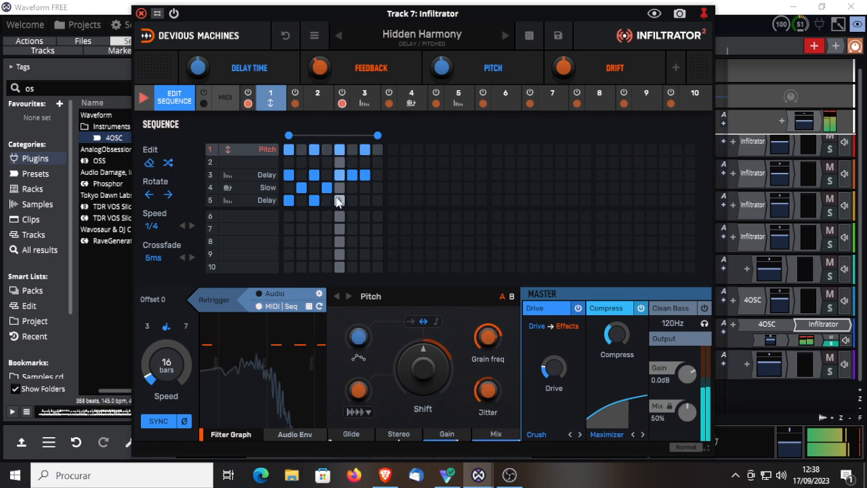
left_click(339, 201)
left_click(365, 203)
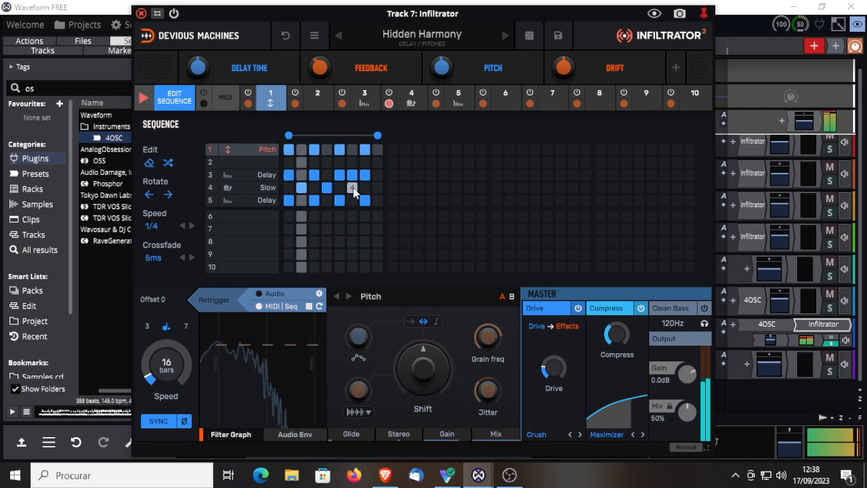
left_click(352, 188)
left_click(377, 188)
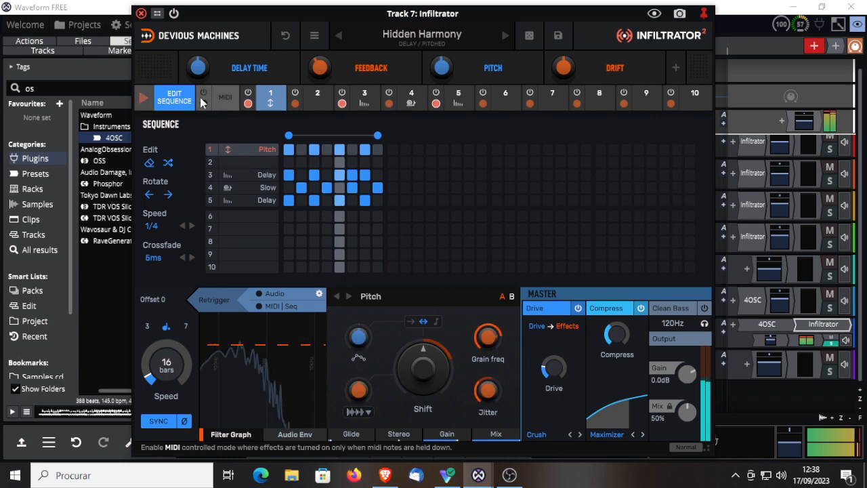
Step: With the sequencer off, set the envelope grid to 3 for effect 1, 6 for effect 3 and 3 for effect 4
left_click(143, 98)
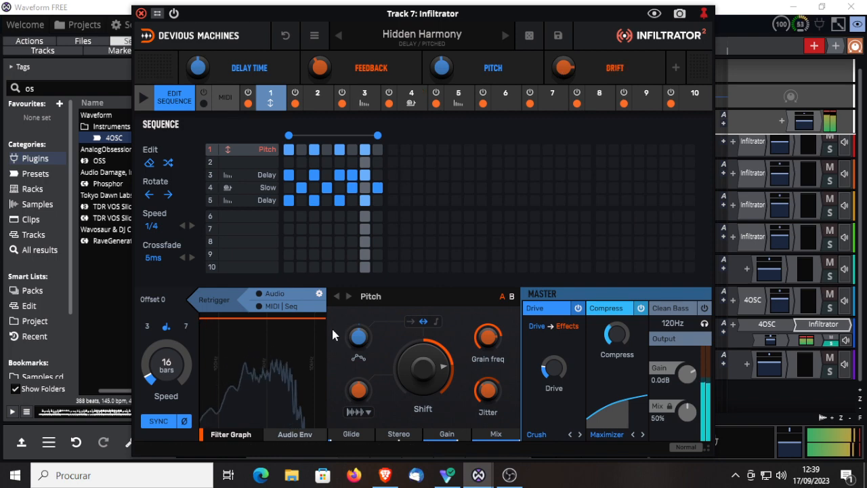
left_click(169, 100)
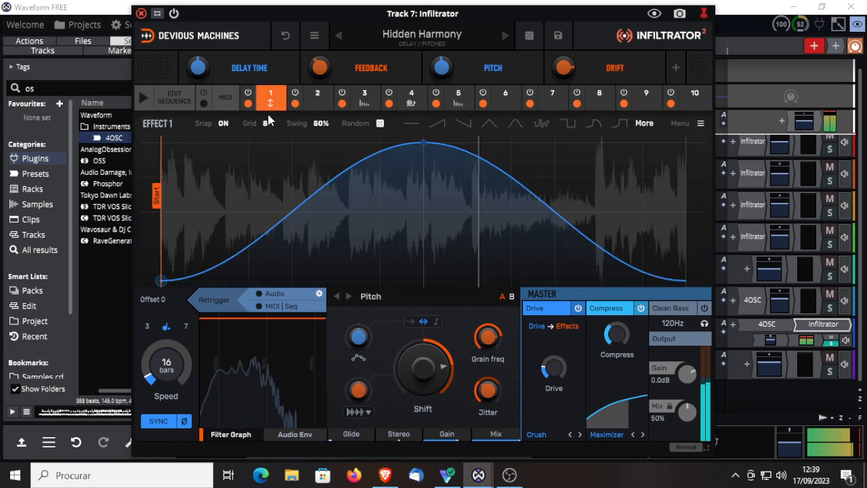
left_click(265, 125)
left_click(274, 161)
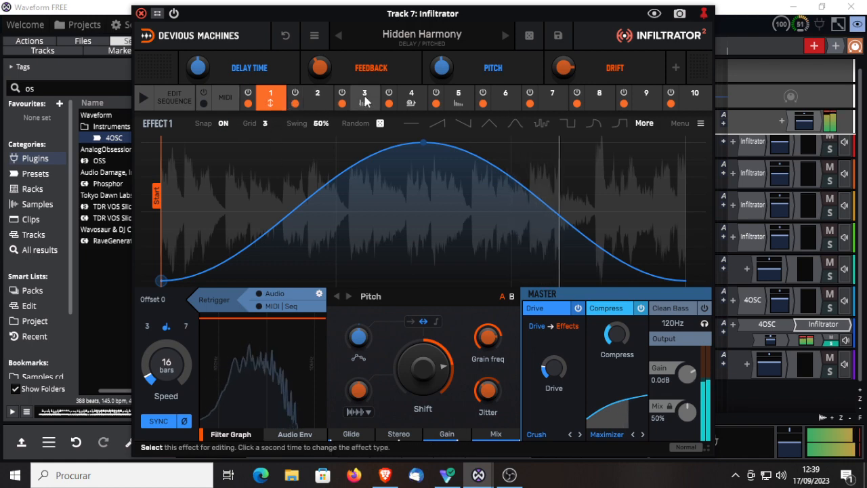
left_click(364, 96)
left_click(265, 124)
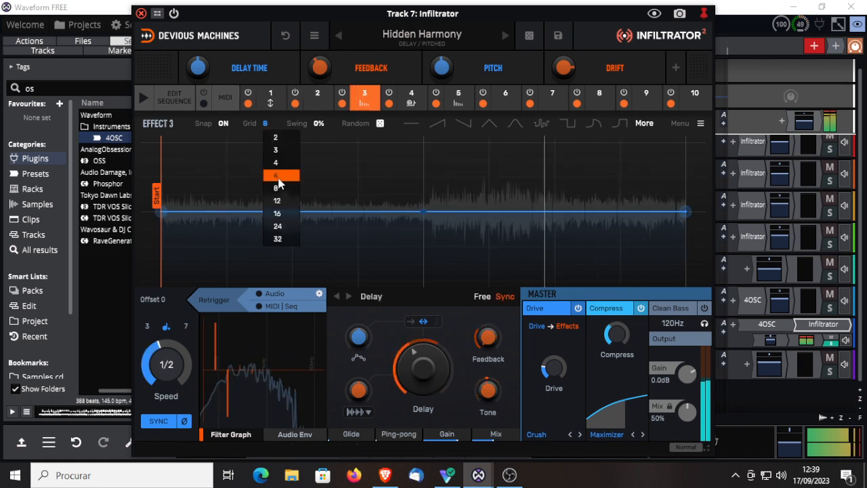
left_click(275, 170)
left_click(411, 96)
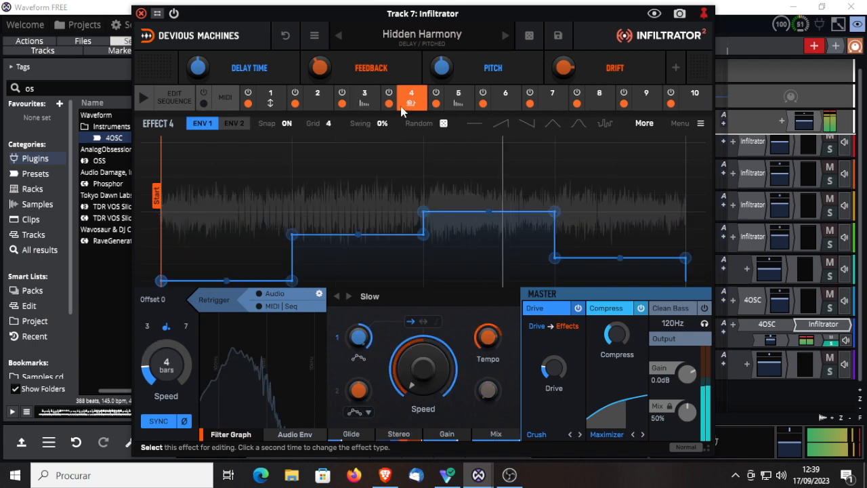
left_click(328, 123)
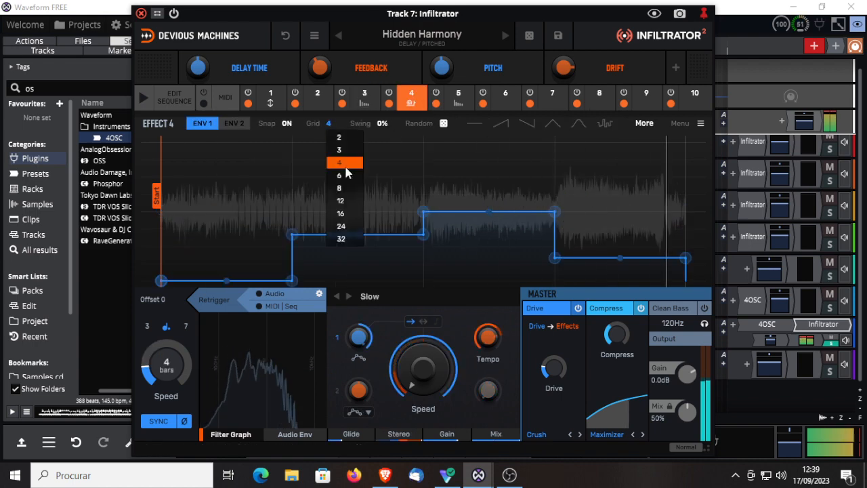
left_click(345, 150)
Step: Set effect 5's envelope grid to 6 and its speed to 16 bars, and enable its MIDI|Seq retrigger
left_click(461, 102)
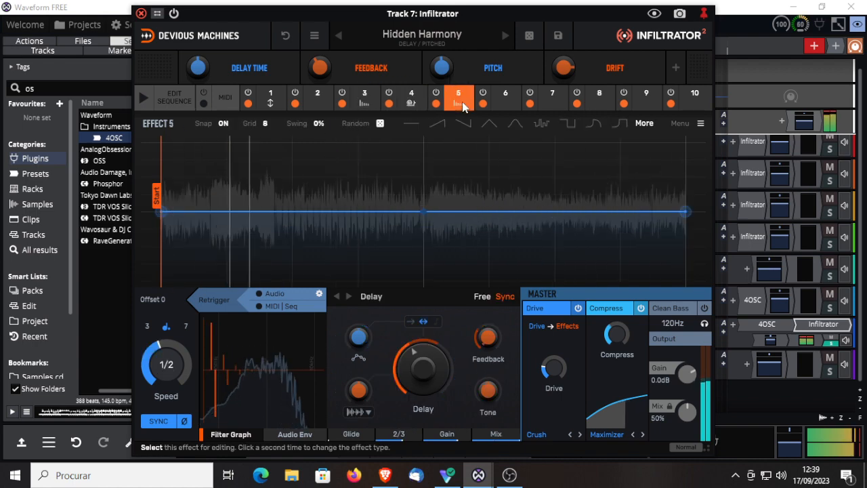
left_click(264, 124)
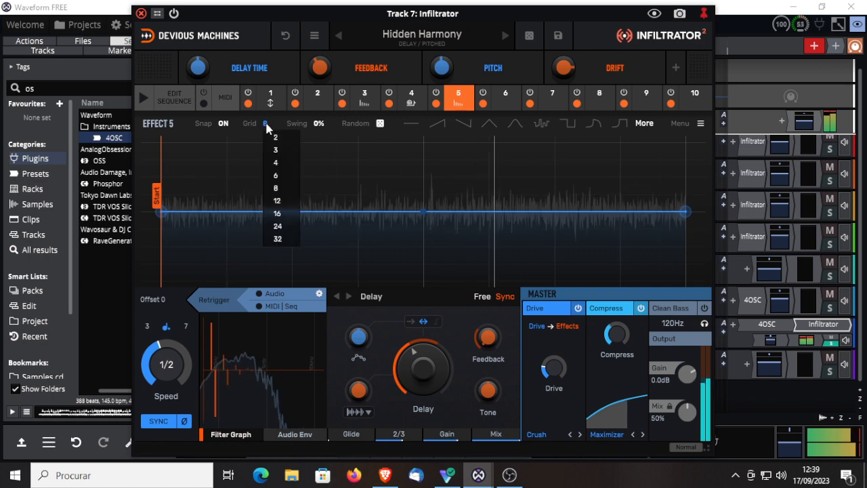
left_click(276, 175)
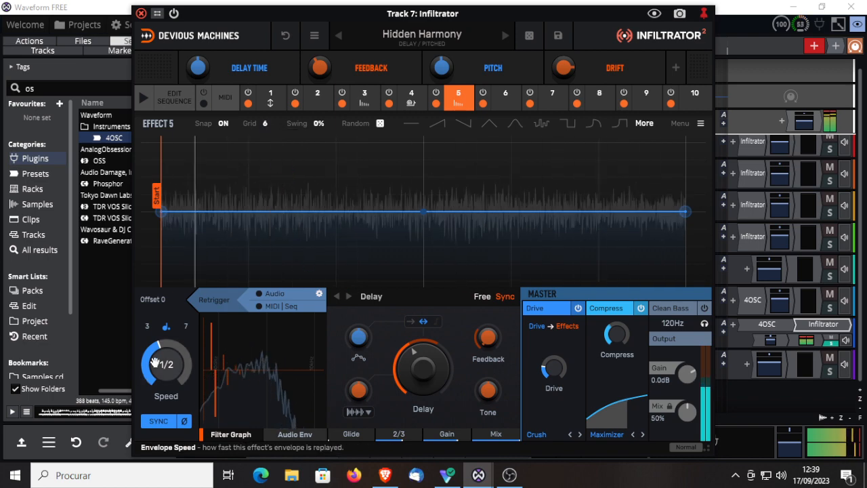
left_click_drag(165, 364, 166, 410)
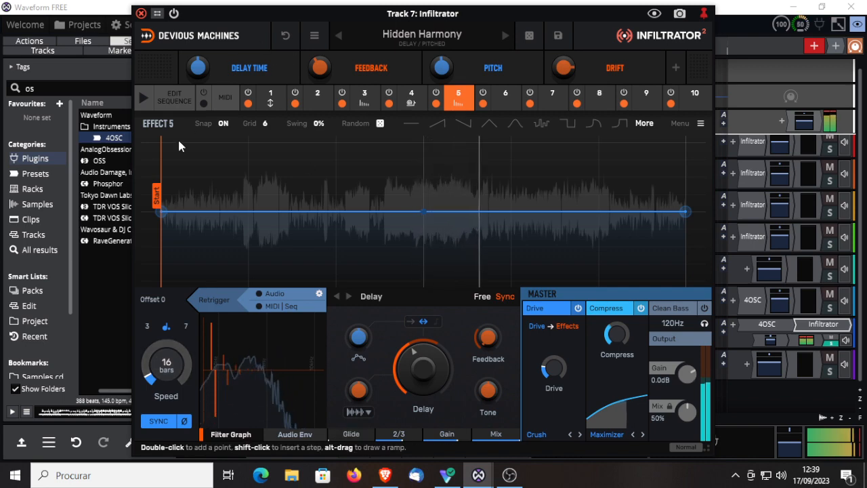
left_click(259, 307)
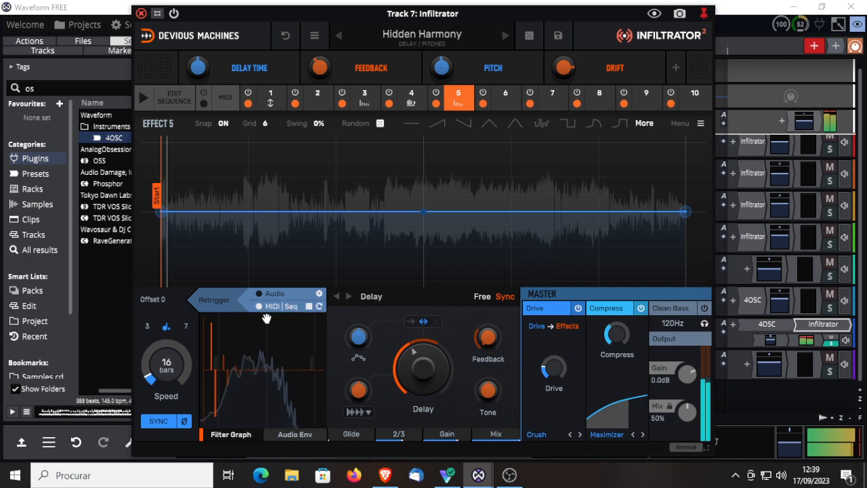
Step: Switch the sequencer back on, show its step grid, and bypass the Infiltrator plugin
left_click(143, 99)
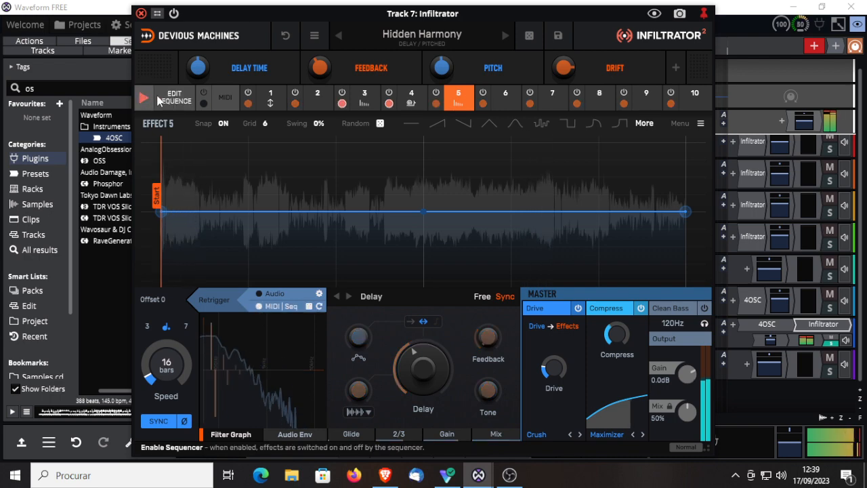
left_click(174, 99)
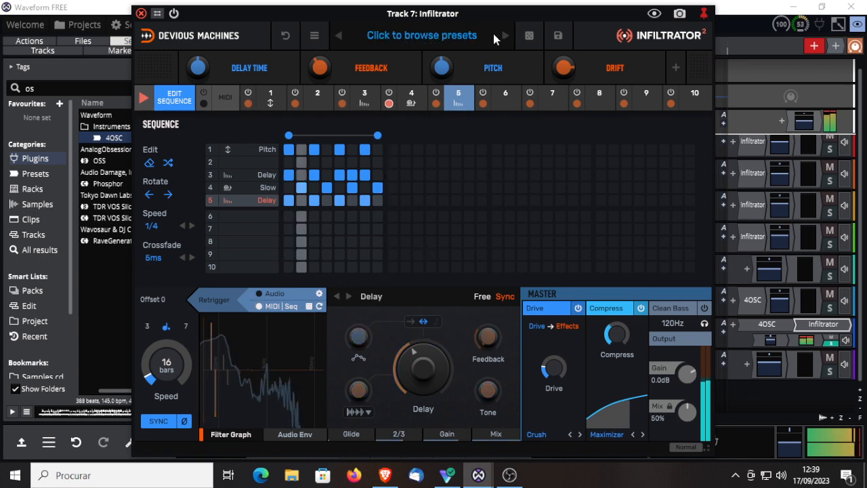
left_click(173, 14)
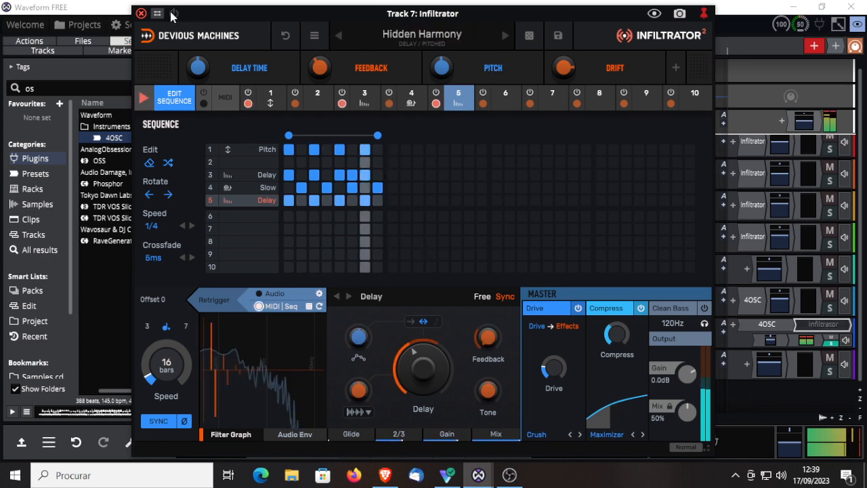
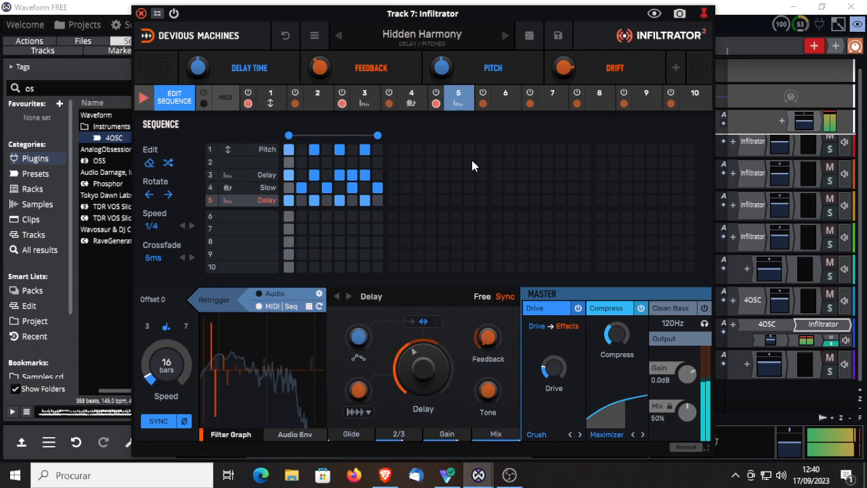
Step: Audition the pitched delay presets Horror Sides, Magic, Mysterious Octave, Octave Down Delay and One Octave Above, comparing Magic with the plugin bypassed
left_click(504, 36)
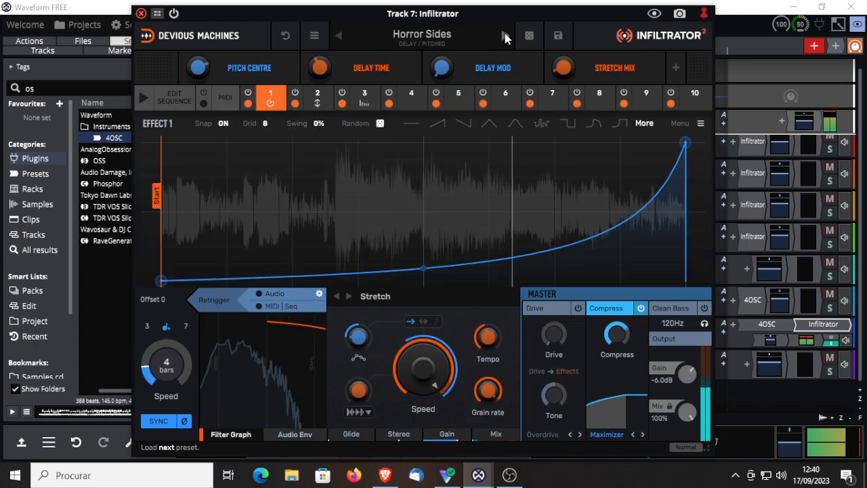
left_click(505, 36)
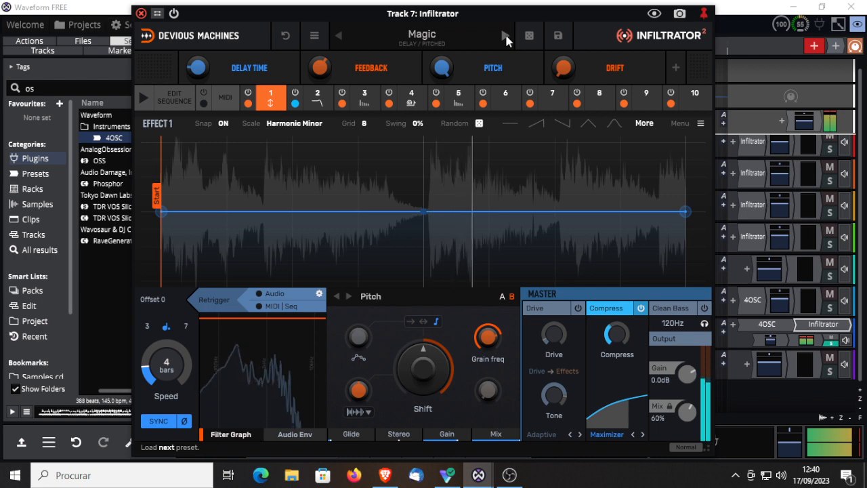
left_click(173, 14)
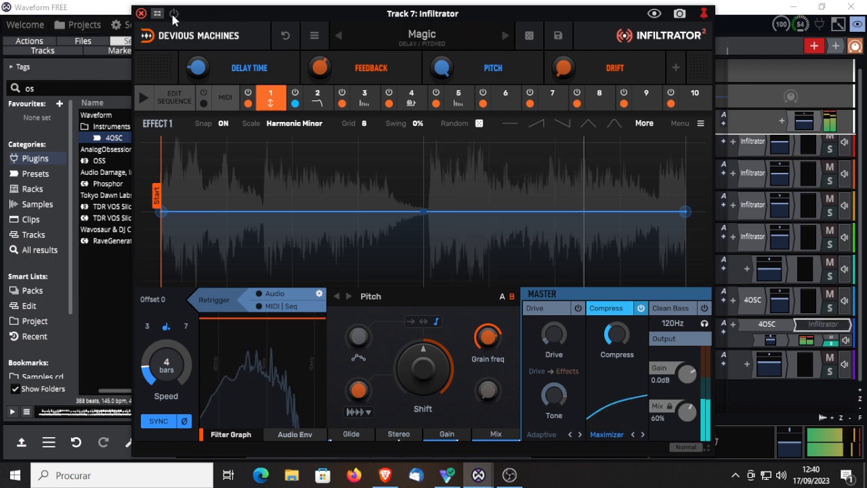
left_click(173, 14)
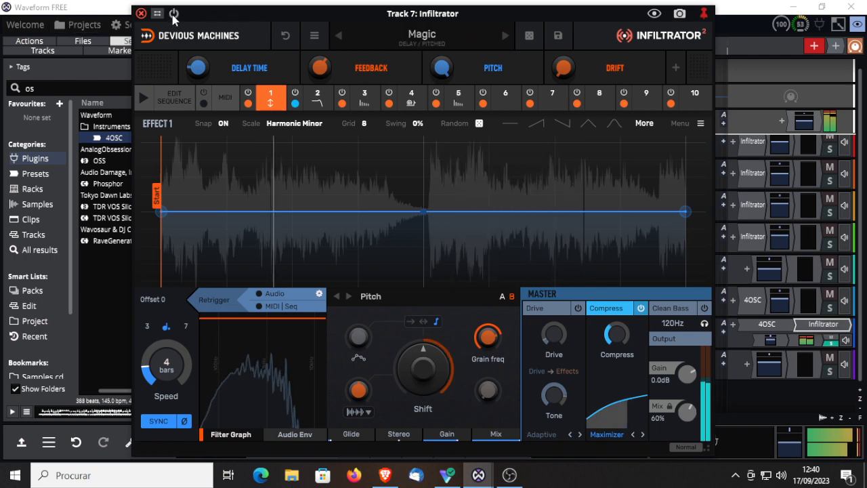
left_click(504, 36)
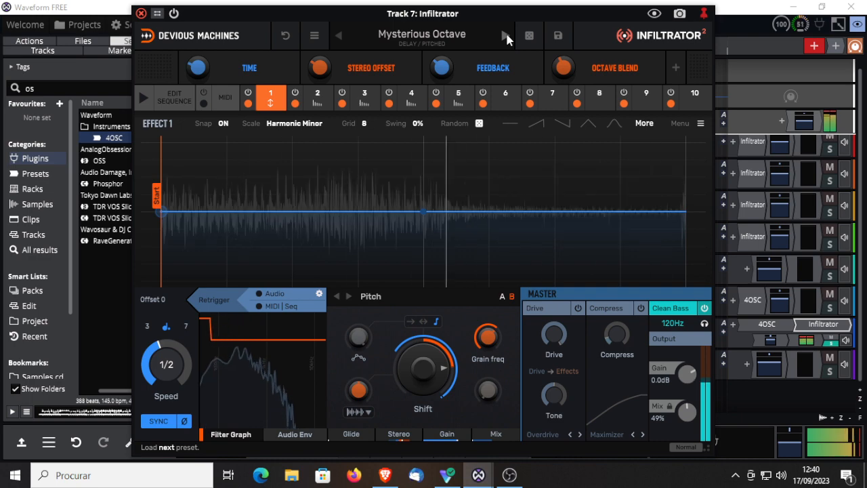
left_click(506, 32)
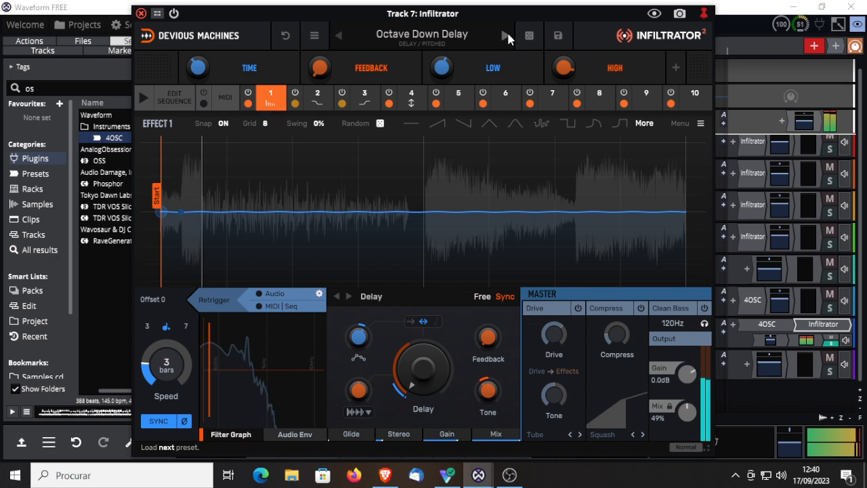
left_click(505, 36)
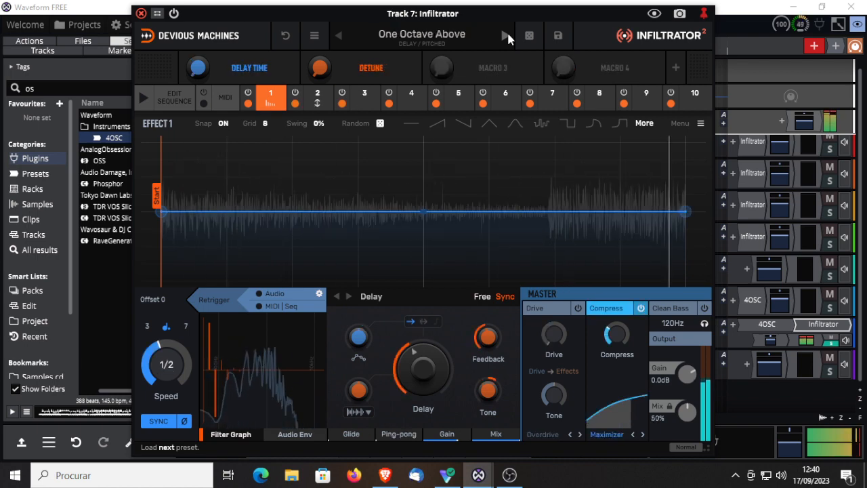
Step: Switch on the sequencer, enable MIDI|Seq retrigger for effect 1 Delay, and show the sequence step grid
left_click(142, 99)
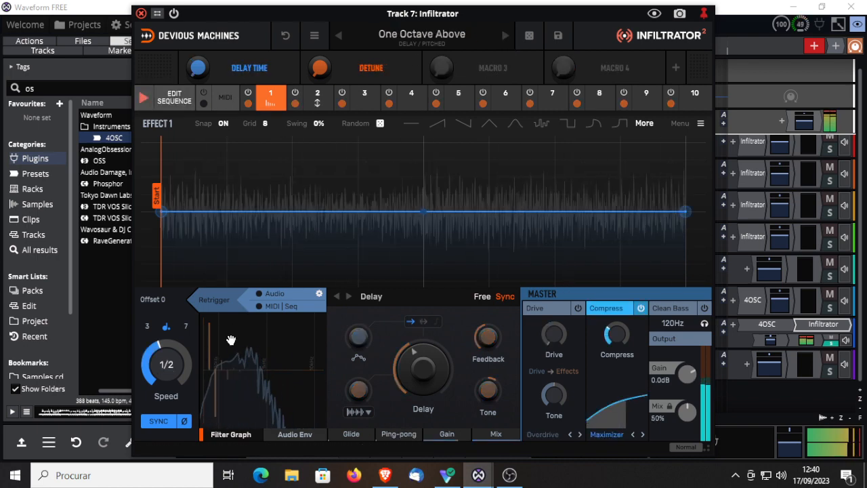
left_click(259, 308)
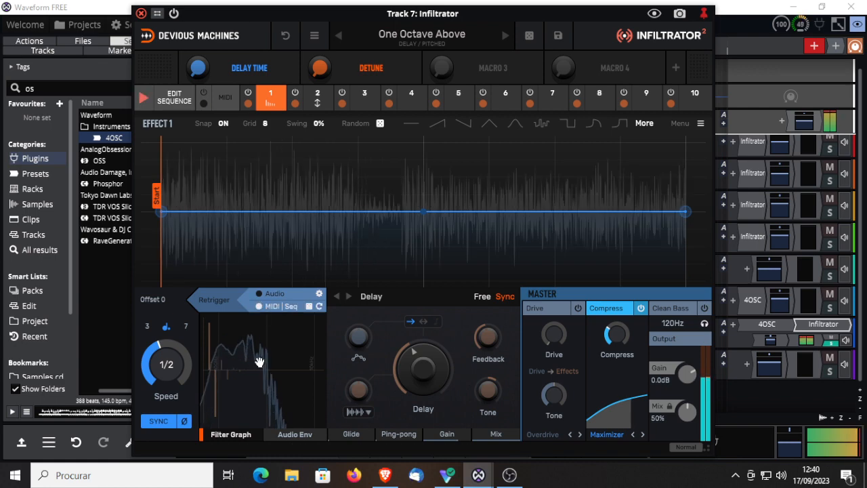
left_click(173, 100)
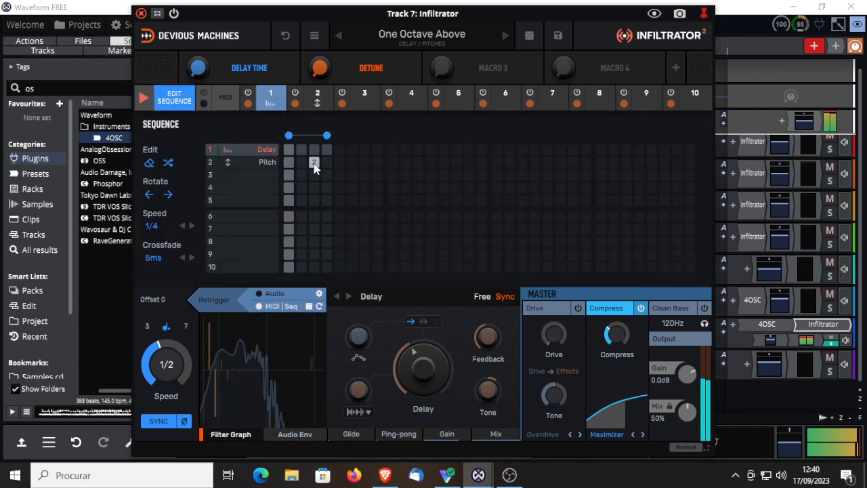
Step: Activate Delay on sequence steps 1 and 3, and Pitch on steps 1–4
left_click(288, 149)
left_click(288, 162)
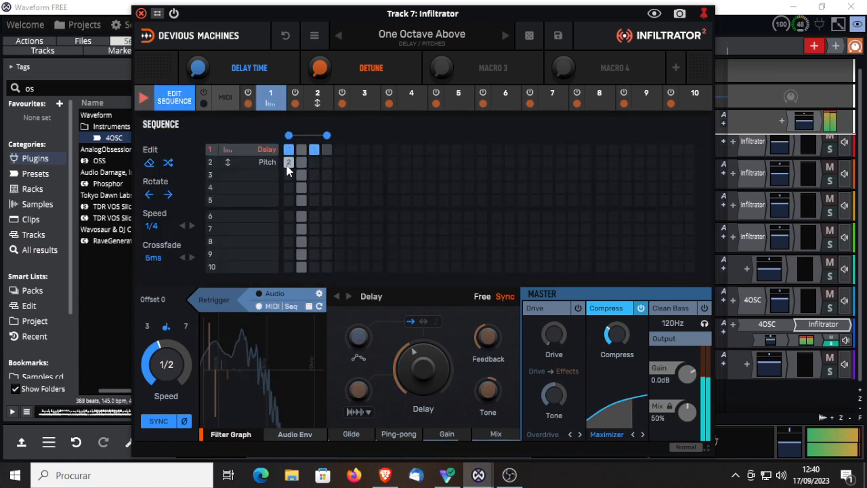
left_click(302, 162)
left_click(314, 162)
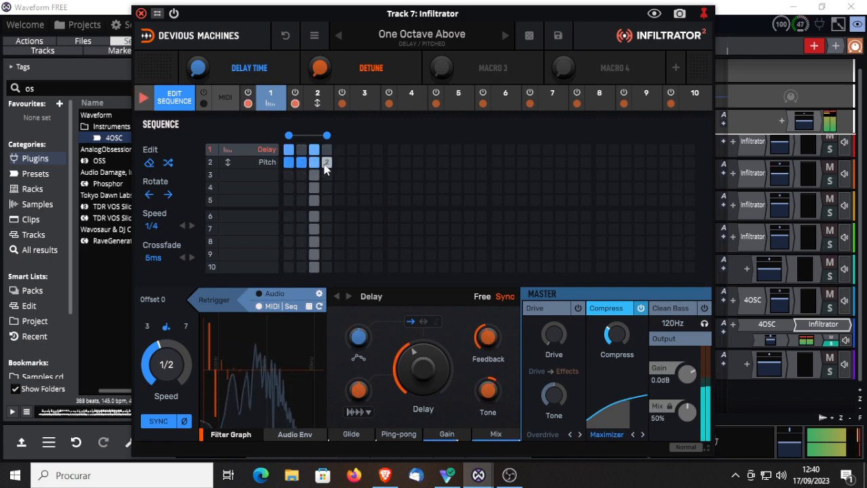
left_click(327, 162)
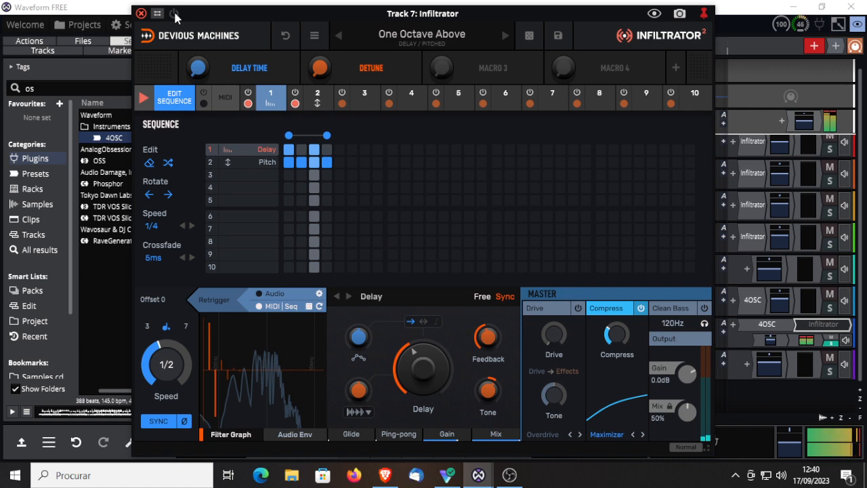
Step: Audition the pitched delay presets Out Of Sync Pre Delay, Pitch Slides and Psychedelic Worlds, and return to the effect view
left_click(504, 36)
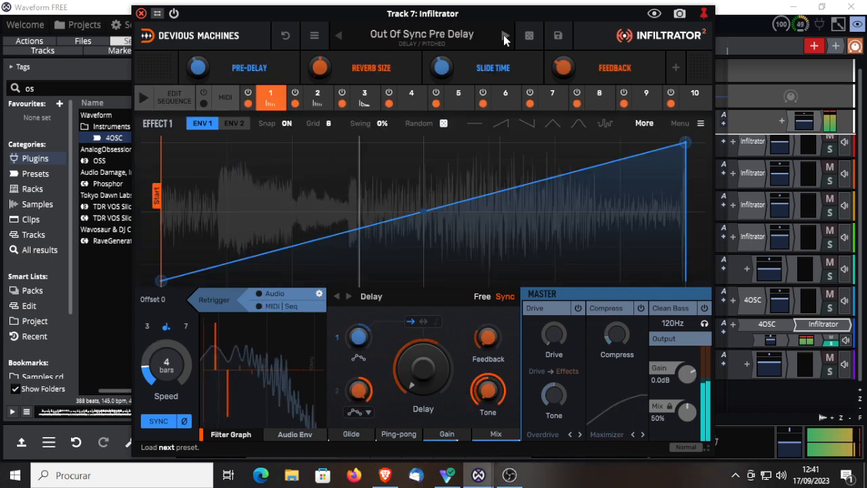
left_click(504, 36)
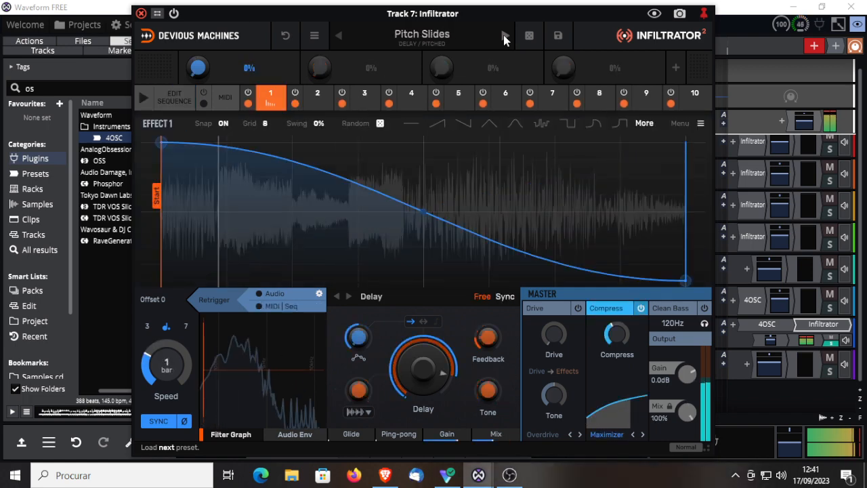
left_click(429, 30)
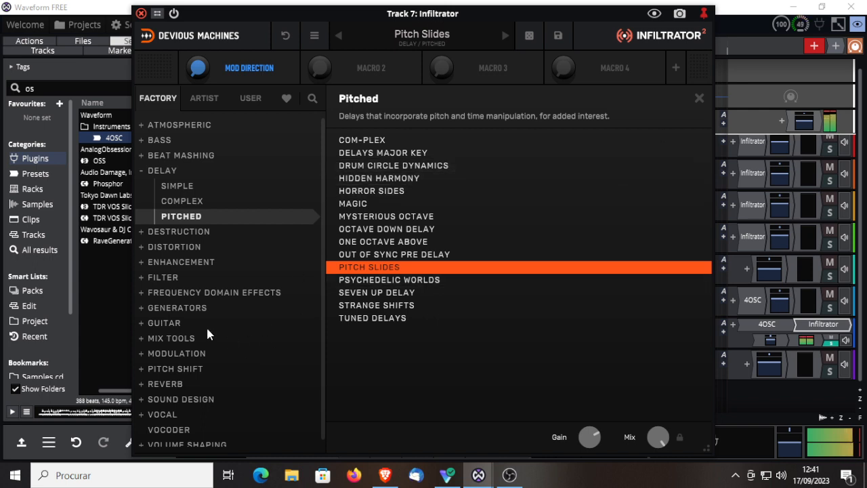
left_click(376, 283)
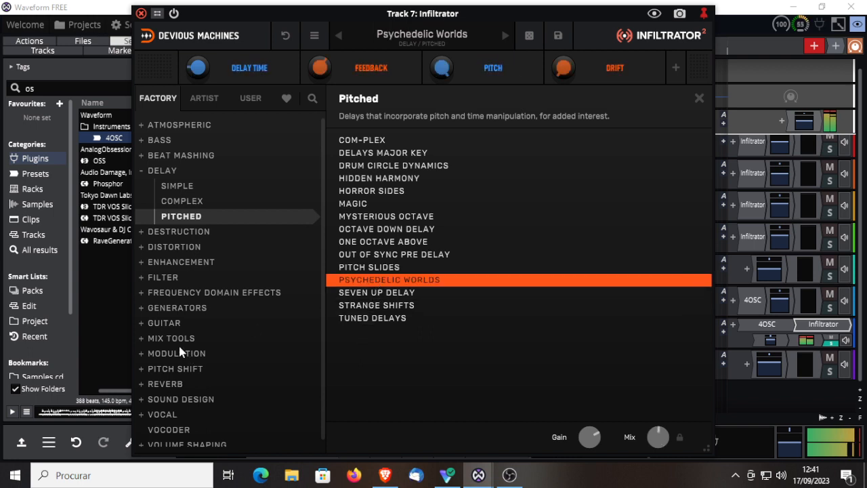
left_click(698, 99)
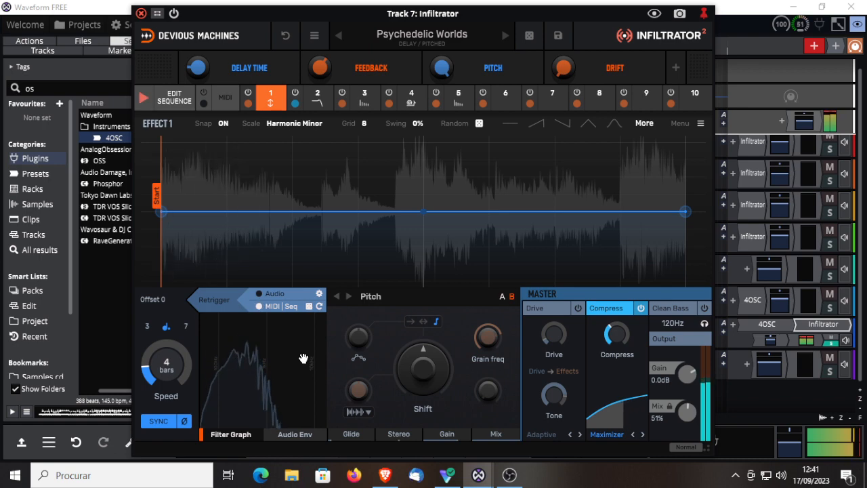
Step: Load the Acid Breath preset from the Venus Theory artist collection and close the preset browser
left_click(422, 37)
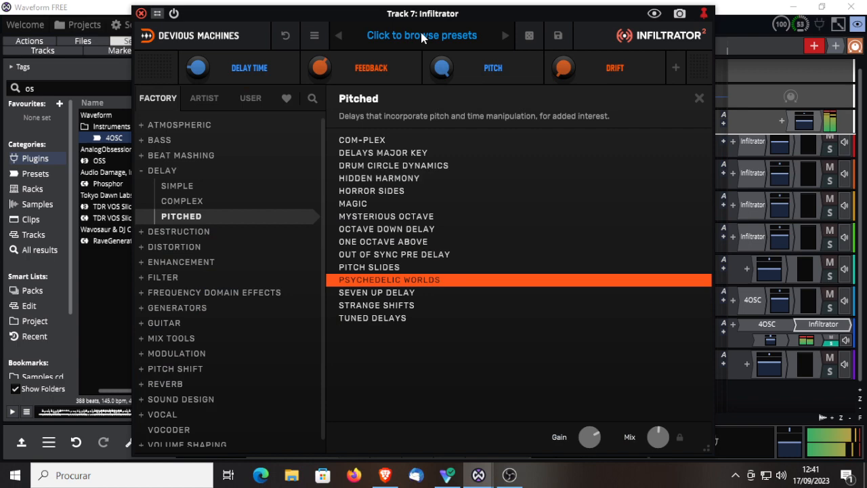
left_click(210, 99)
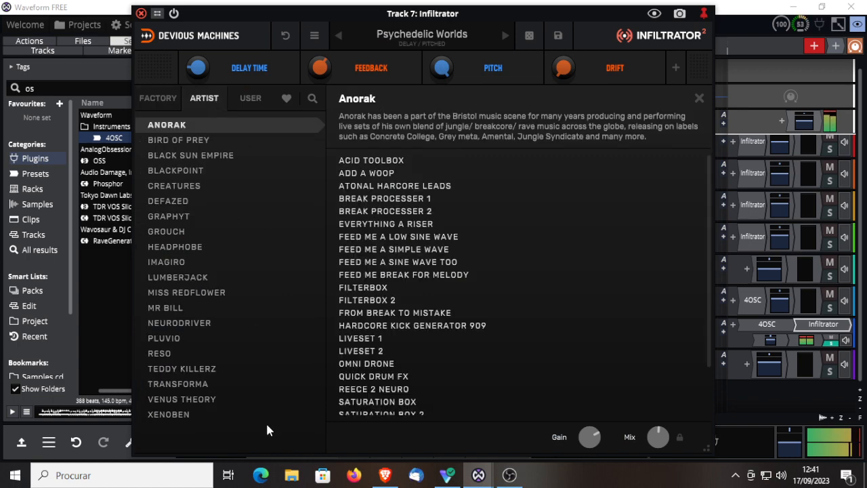
left_click(167, 399)
left_click(376, 182)
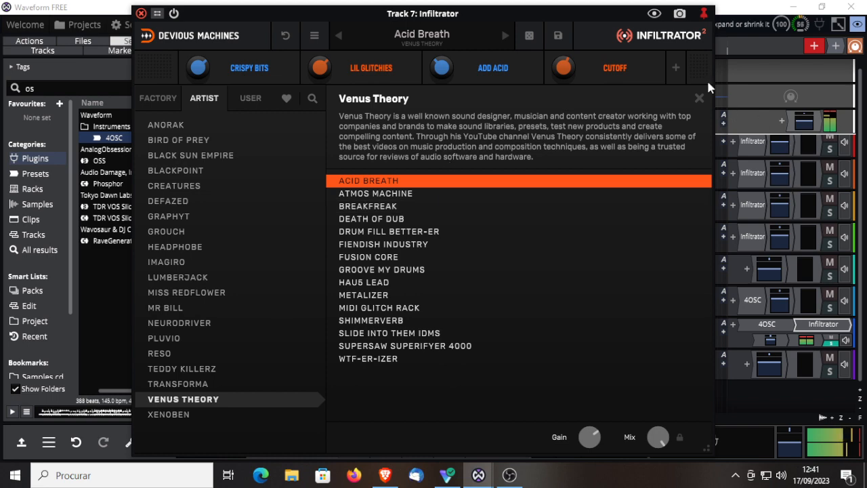
left_click(698, 99)
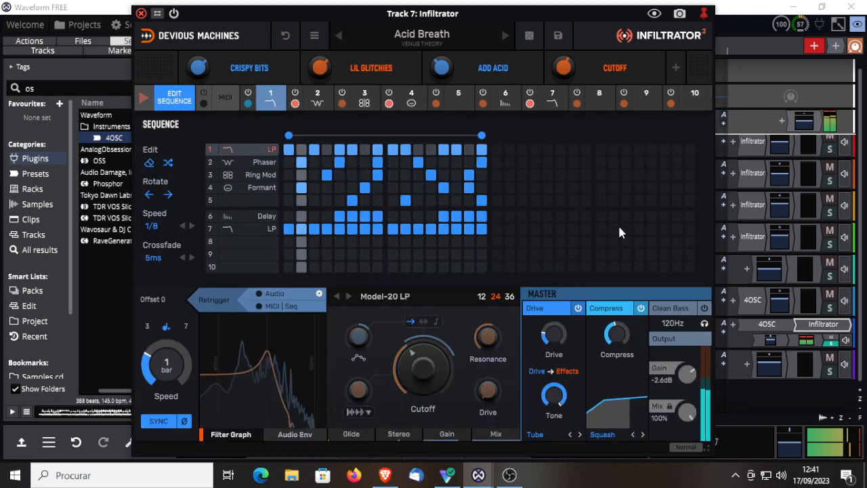
Step: Audition the Venus Theory presets Atmos Machine, BreakFreak, Death Of Dub and Drum Fill Better-er in order
left_click(505, 36)
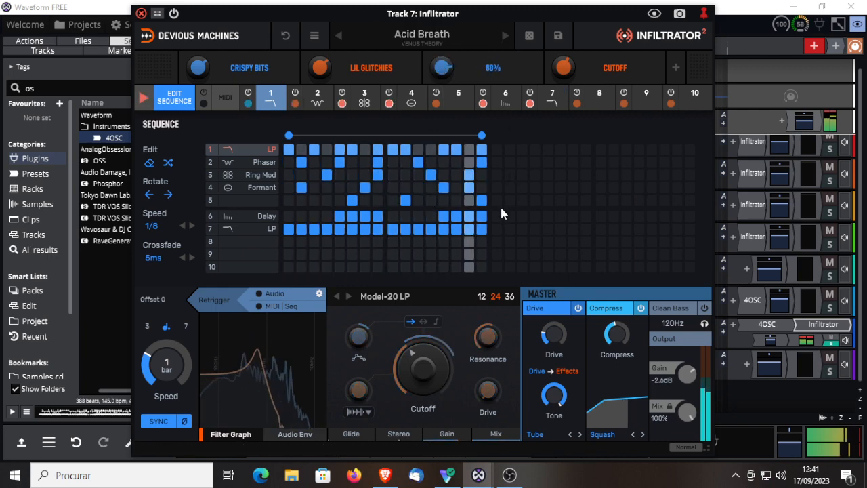
left_click(505, 38)
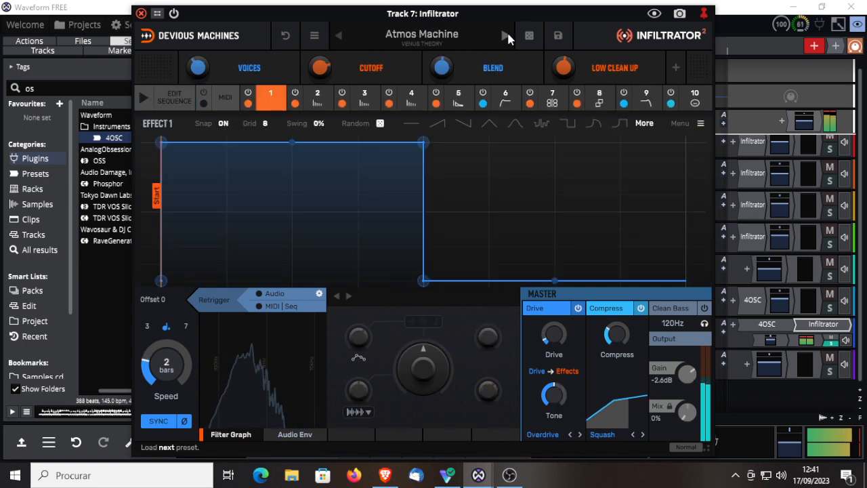
left_click(505, 37)
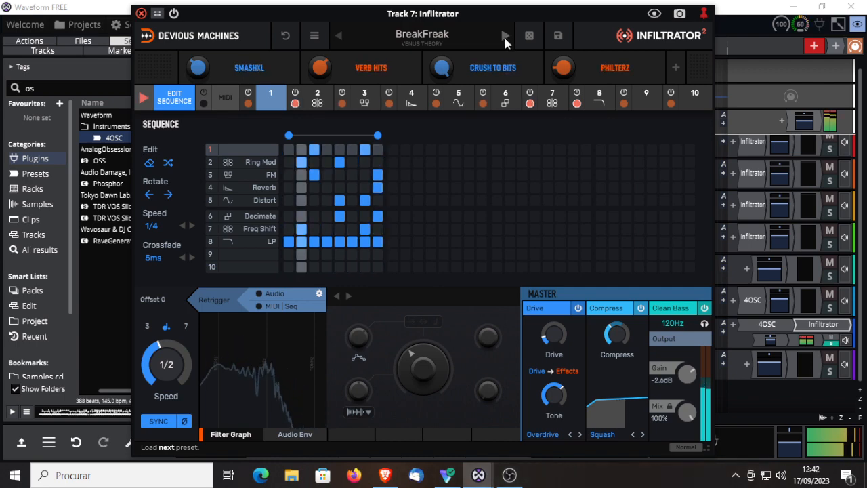
left_click(504, 37)
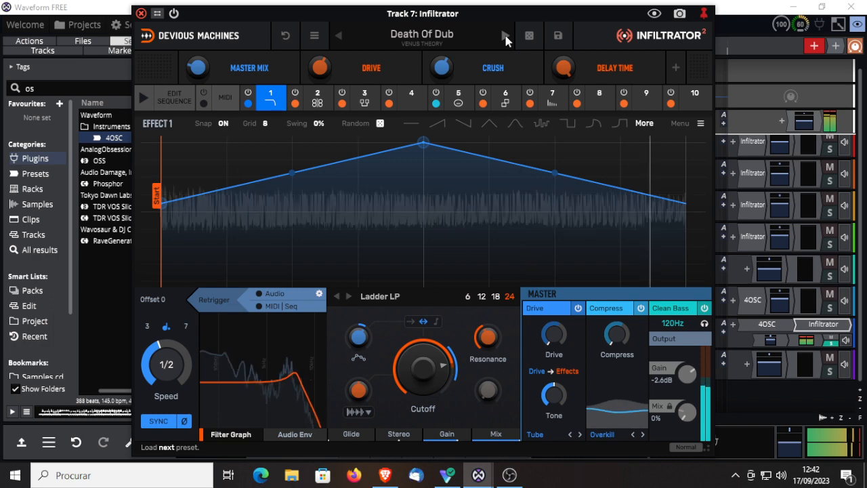
left_click(505, 38)
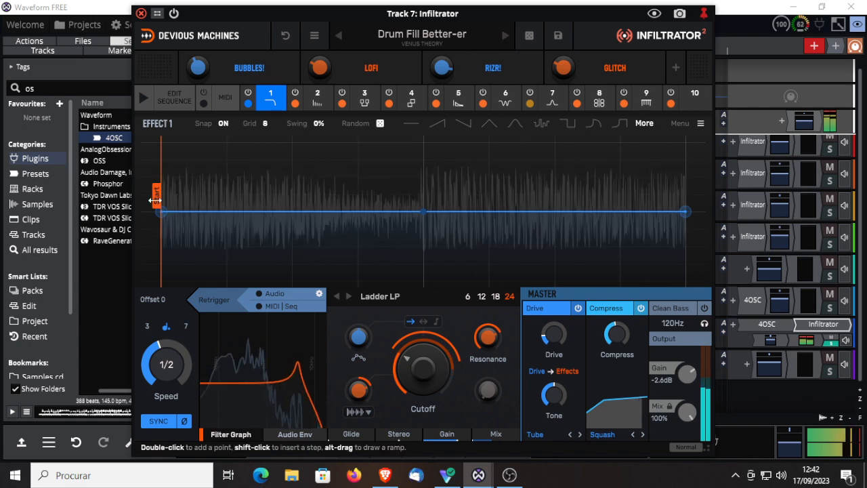
Step: Move the start marker of effect 1's envelope to three eighths of its length
mouse_move(156, 195)
left_mouse_down()
mouse_move(256, 219)
mouse_move(214, 217)
mouse_move(359, 212)
mouse_move(321, 221)
left_mouse_up()
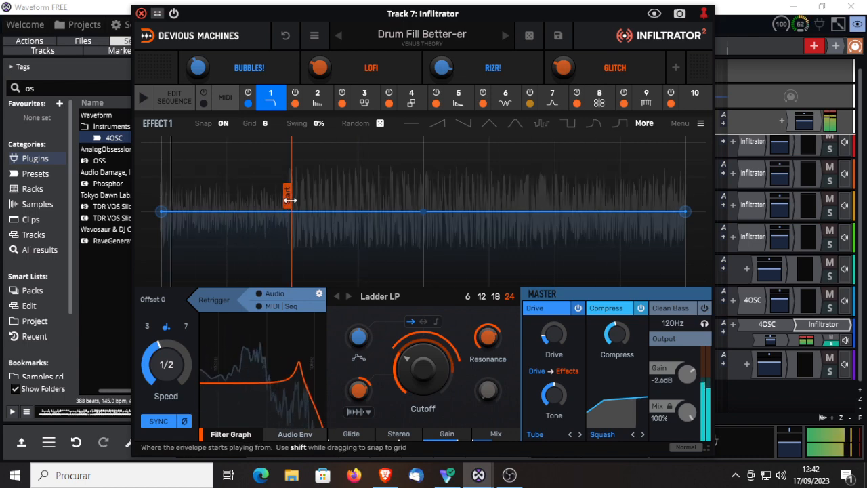
left_click_drag(289, 195, 366, 206)
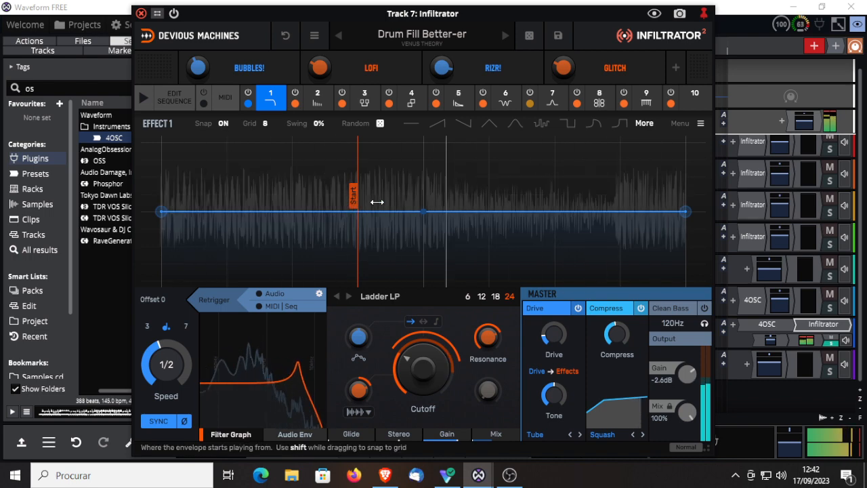
mouse_move(358, 200)
left_mouse_down()
mouse_move(412, 199)
mouse_move(354, 200)
left_mouse_up()
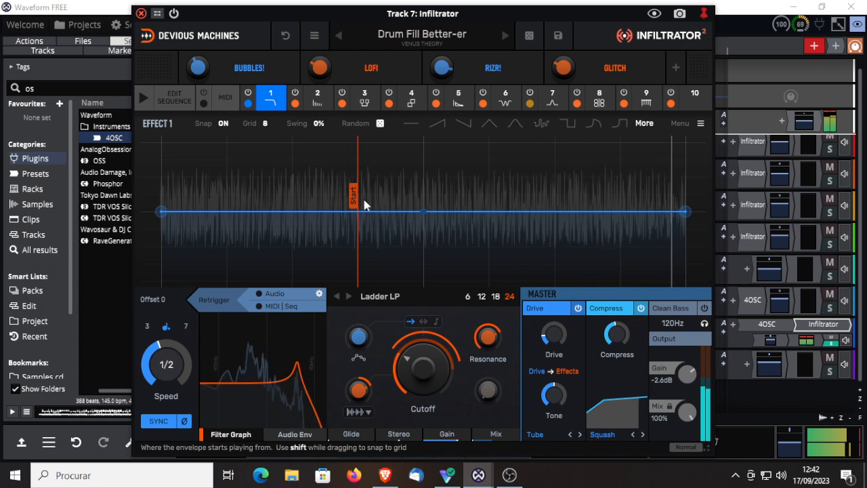
Step: Audition the Venus Theory presets Fiendish Industry, Fusion Core, Groove My Drums, Hau5 Lead and Metalizer
left_click(505, 37)
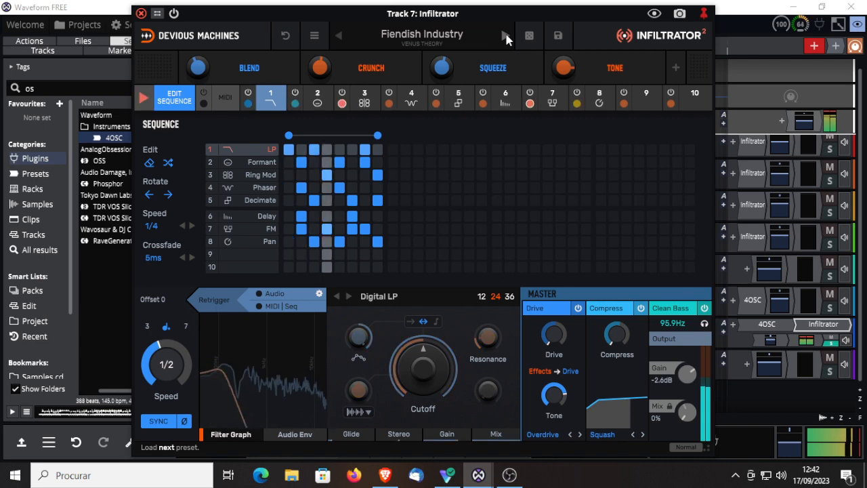
left_click(505, 37)
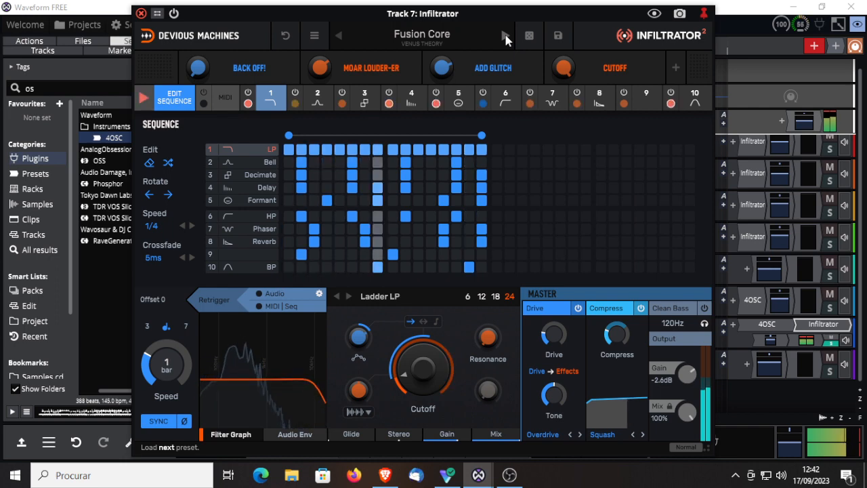
left_click(504, 37)
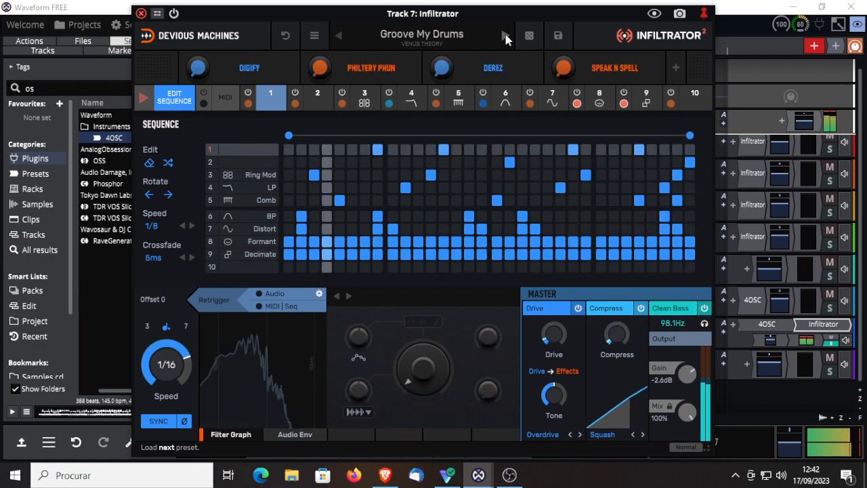
left_click(504, 37)
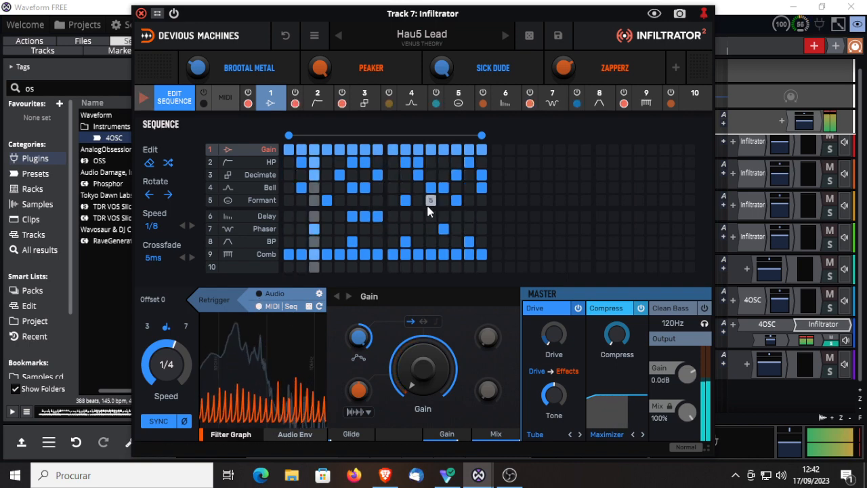
left_click(506, 38)
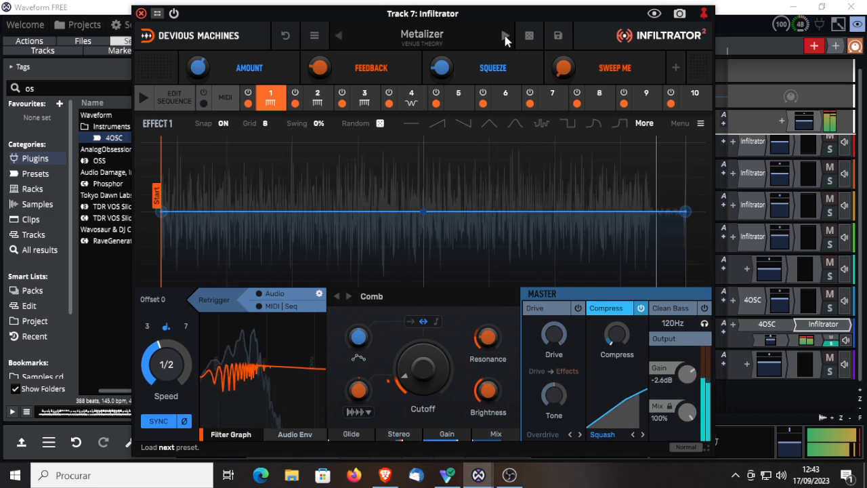
Step: Load the MIDI Glitch Rack preset, run its sequencer over eight steps, and enable MIDI/Seq retriggering of effect 1's envelope
left_click(506, 38)
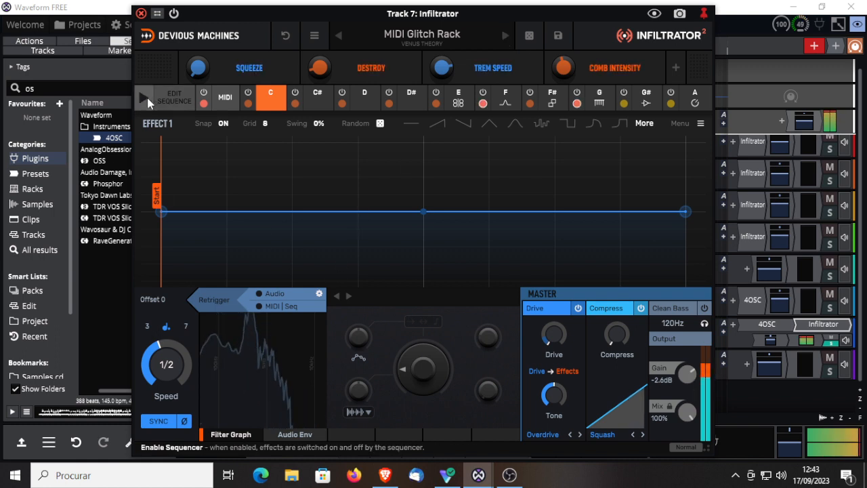
left_click(174, 98)
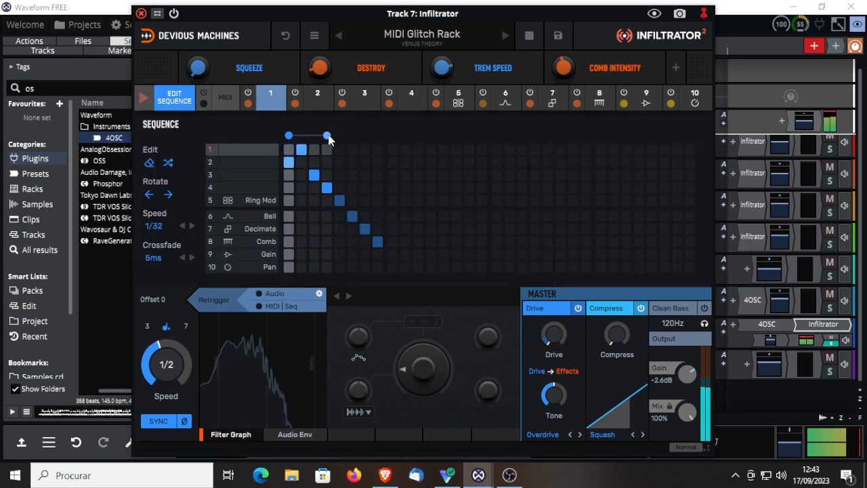
left_click_drag(327, 137, 377, 137)
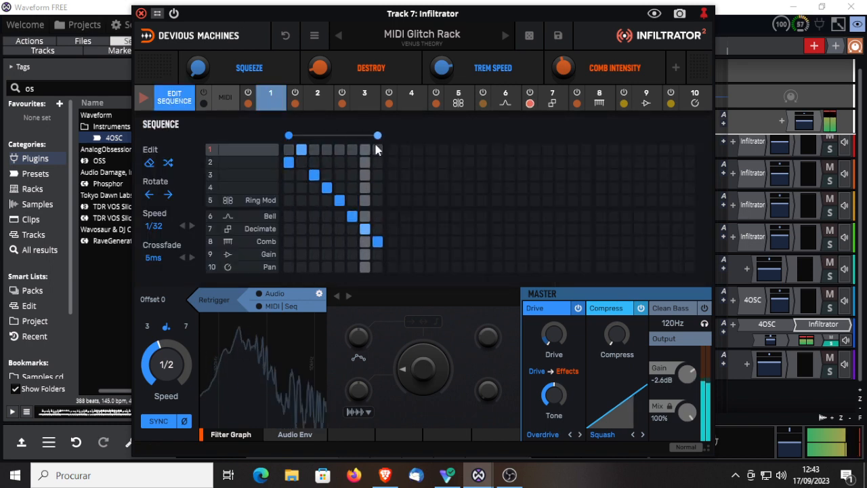
left_click(271, 305)
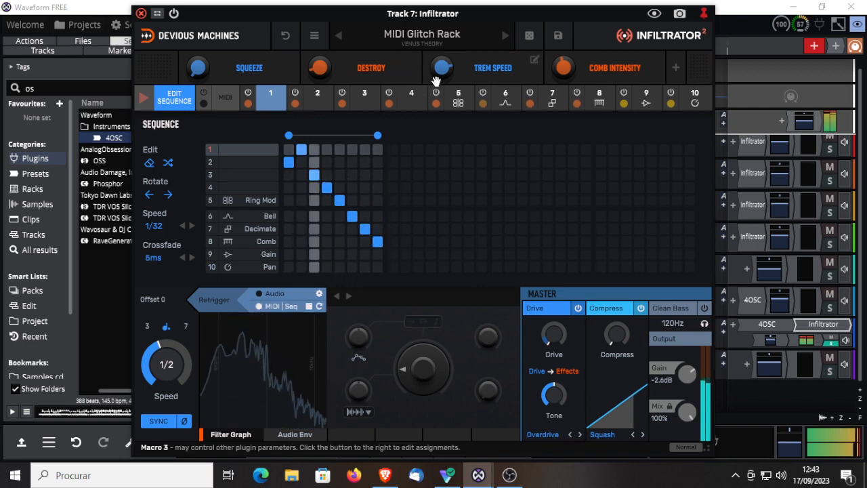
Step: Audition the presets Shimmerverb, Slide Into Them IDMs, Supersaw Superifyer 4000, WTF-er-izer, Bendy Bass Processor and Broadband Connection in order
left_click(504, 35)
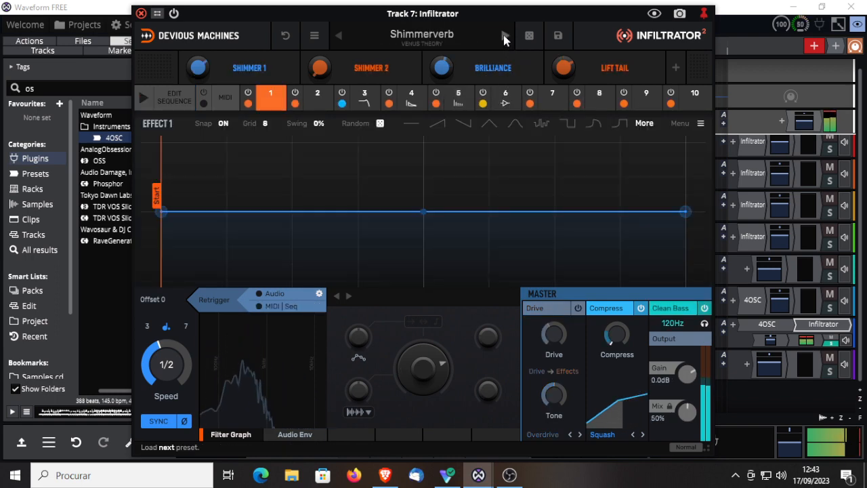
left_click(505, 37)
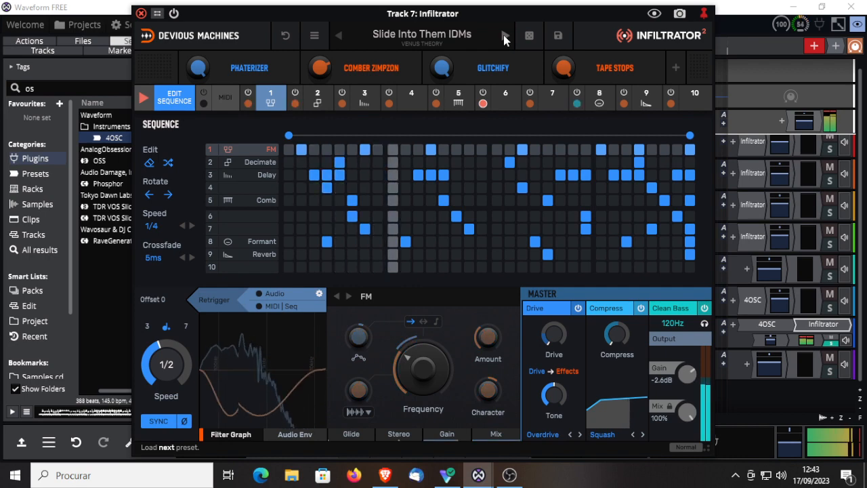
left_click(259, 306)
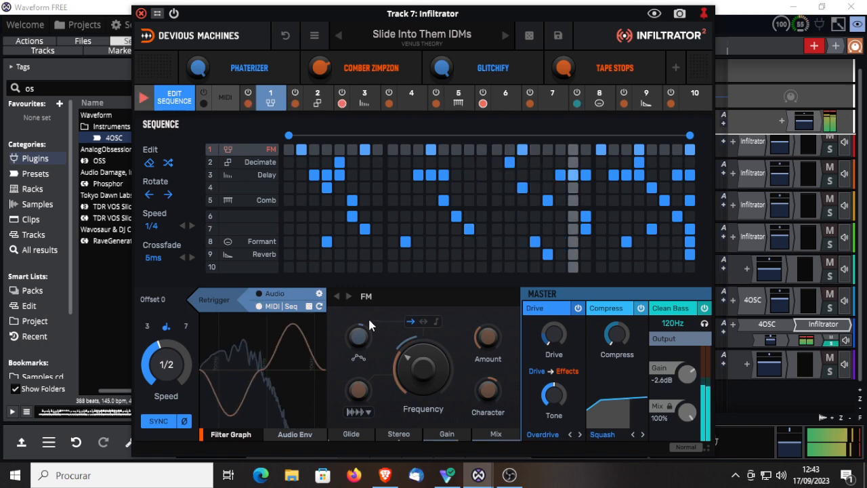
left_click(504, 38)
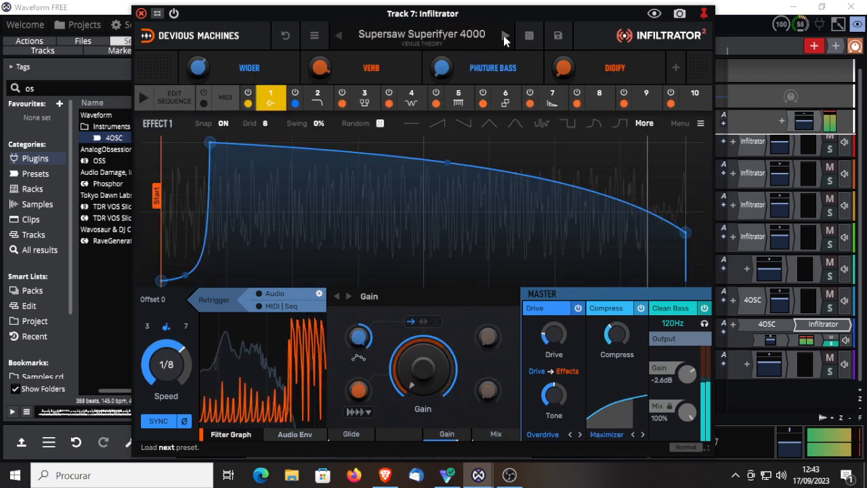
left_click(504, 37)
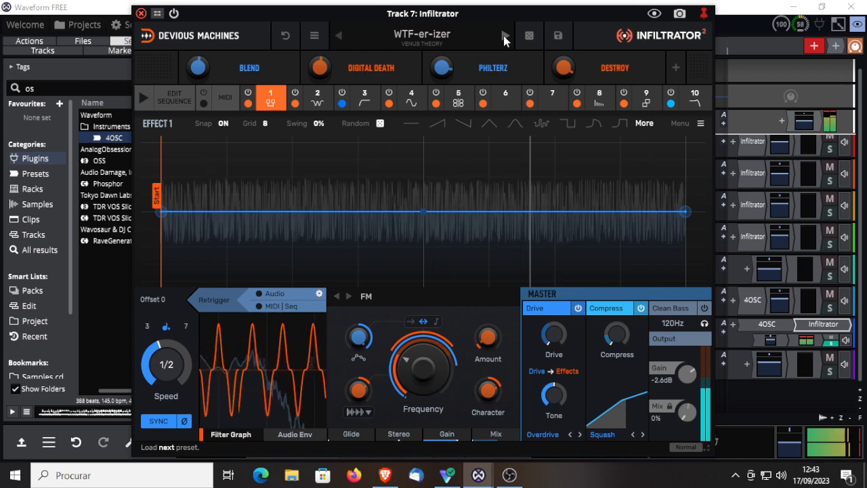
left_click(504, 38)
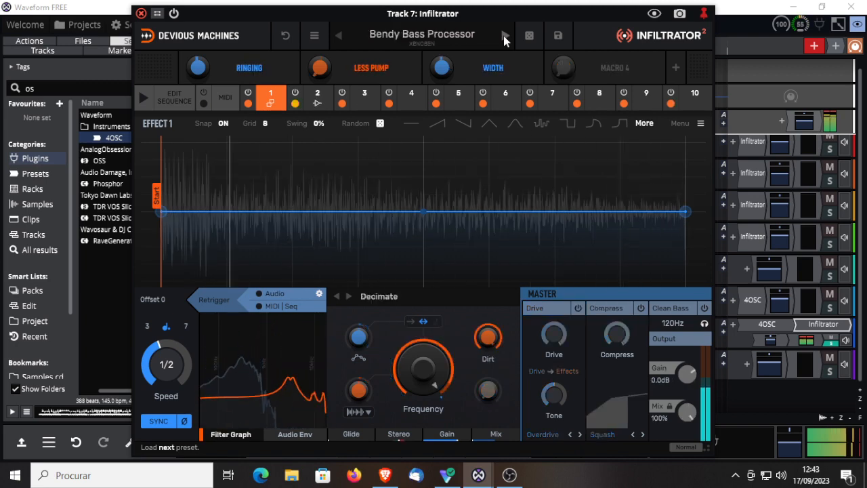
left_click(504, 37)
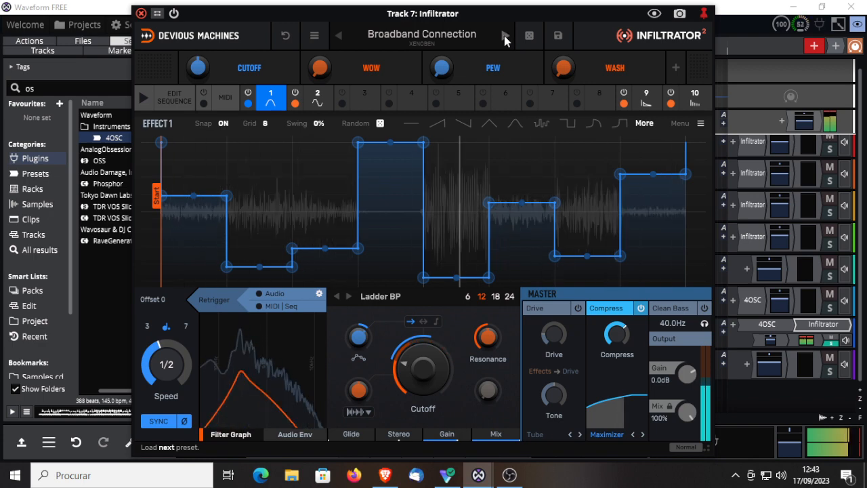
Step: Enable the sequencer for Broadband Connection and activate step 4 for effects 1, 2 and 3
left_click(145, 99)
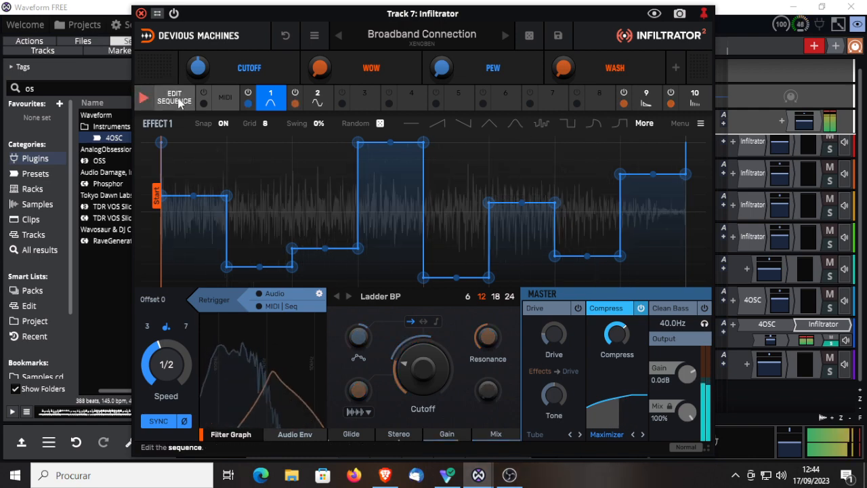
left_click(178, 100)
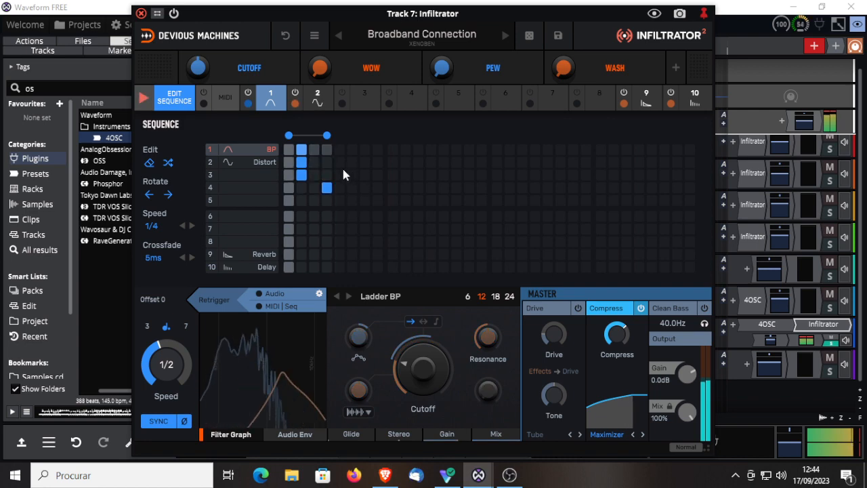
left_click(326, 153)
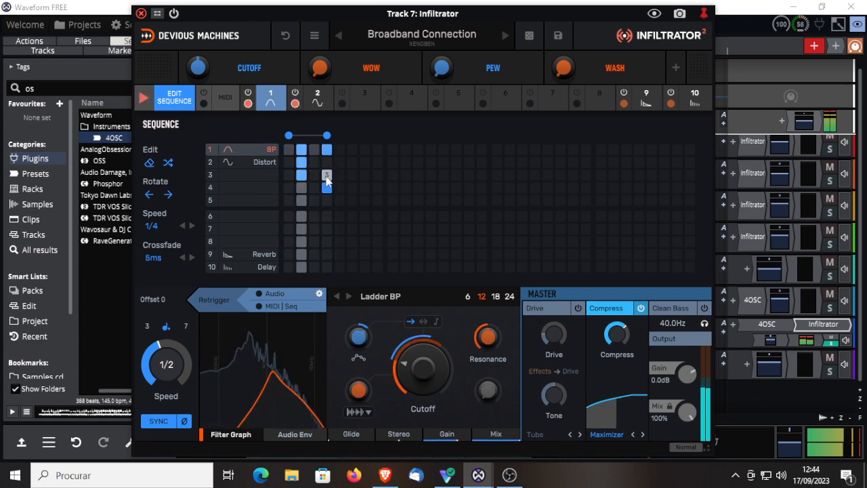
left_click(326, 163)
left_click(326, 175)
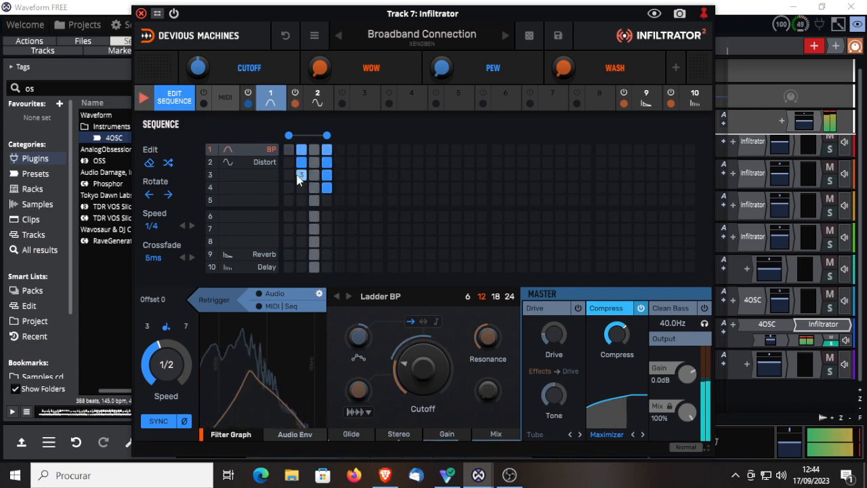
Step: Activate sequencer step 2 for effect 4, step 3 for effects 2 and 4, and step 1 for effect 1
left_click(298, 188)
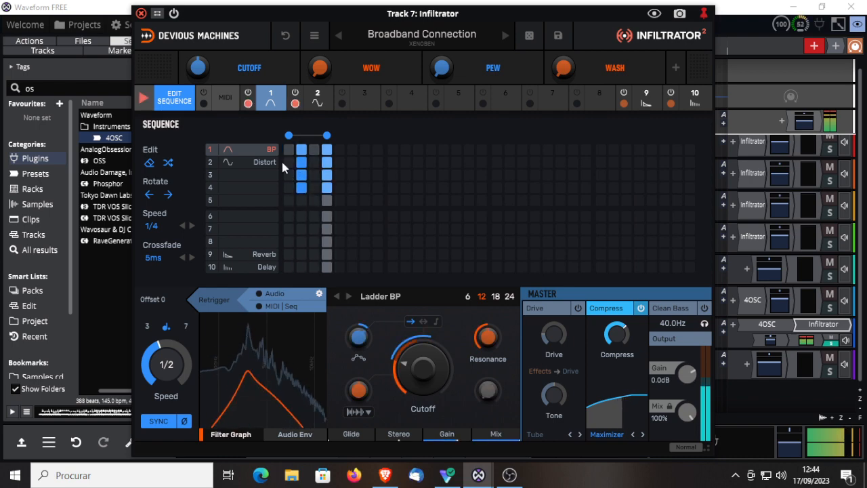
left_click(313, 163)
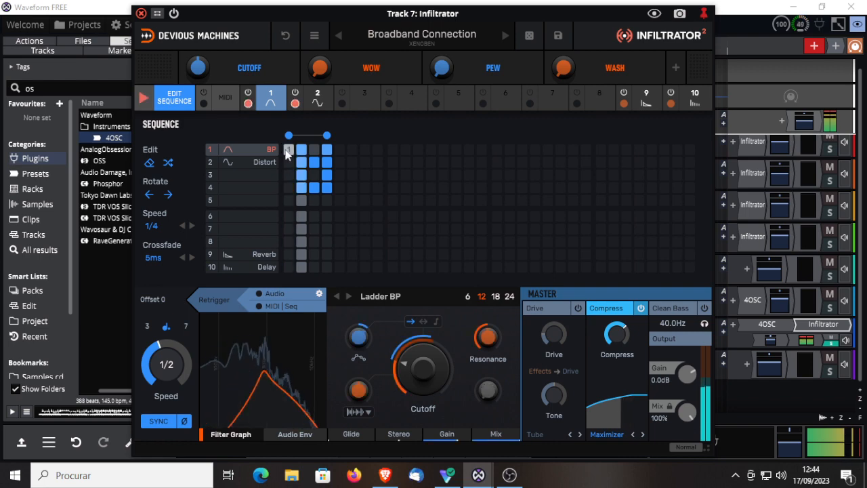
left_click(287, 150)
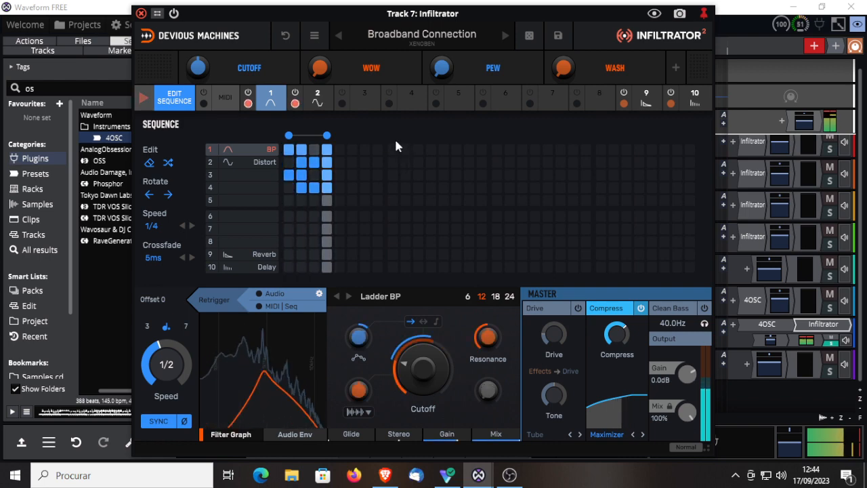
Step: Load the Xenoben preset Circuit City and briefly bypass the plugin to compare it with the dry signal
left_click(504, 35)
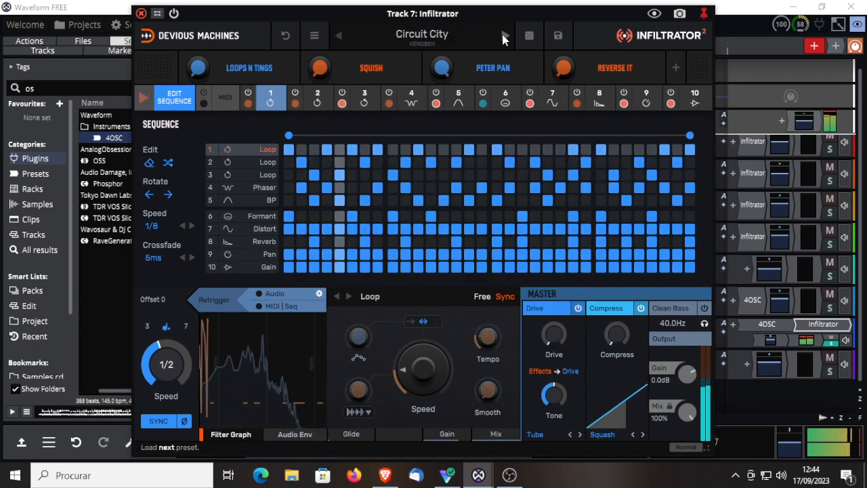
left_click(175, 14)
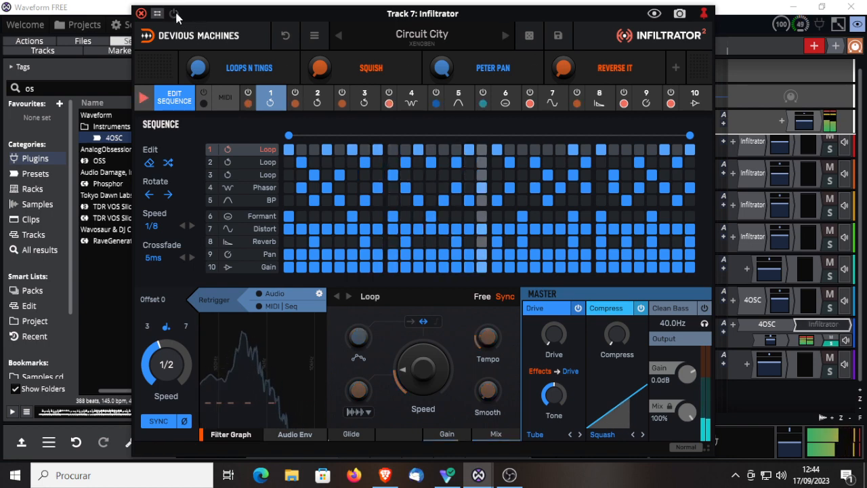
left_click(176, 15)
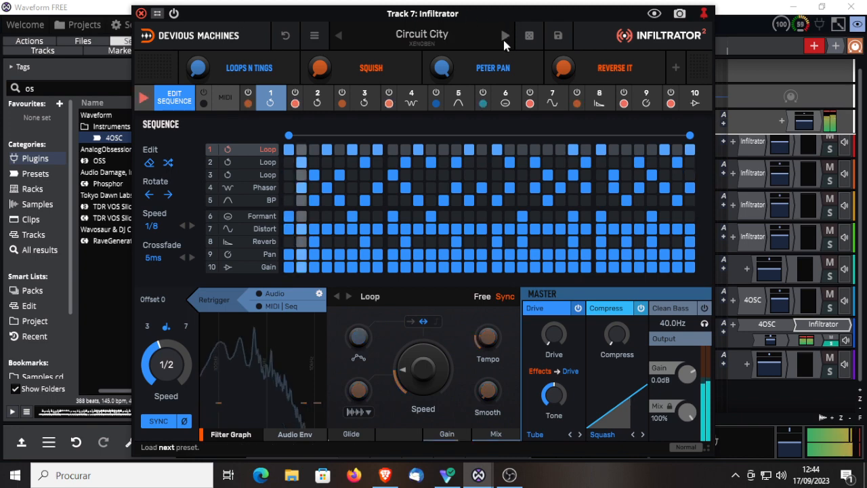
Step: Audition the Xenoben presets Easy Builder, Easy Builder 2 and Eternal Trancer, and load Flange Monster
left_click(505, 37)
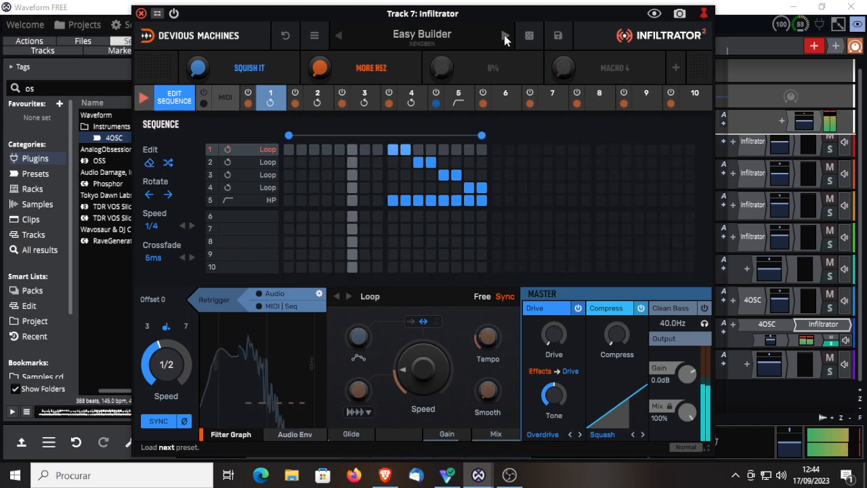
left_click(504, 37)
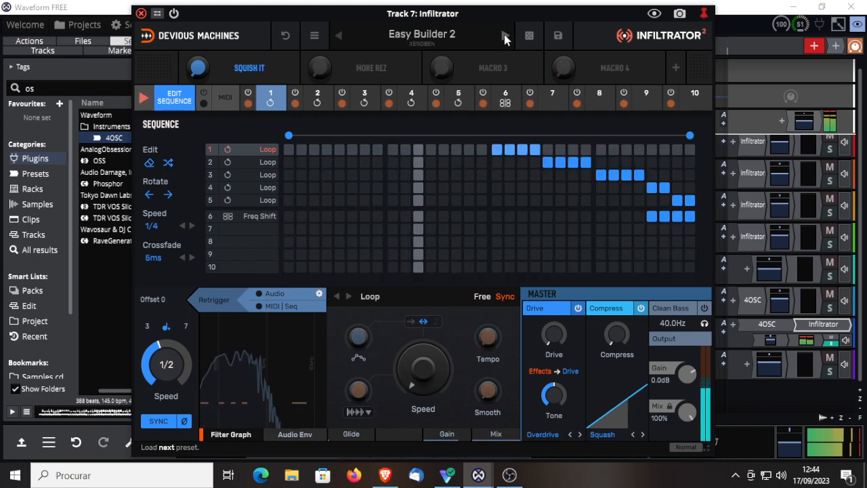
left_click(505, 37)
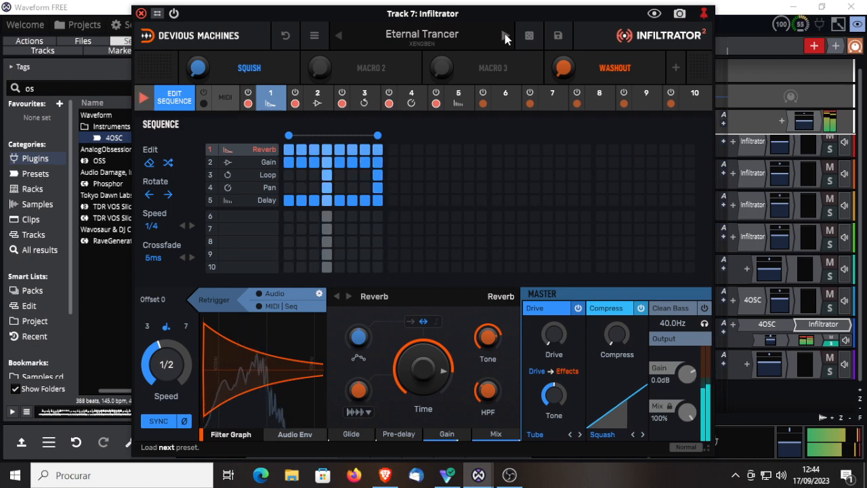
left_click(503, 35)
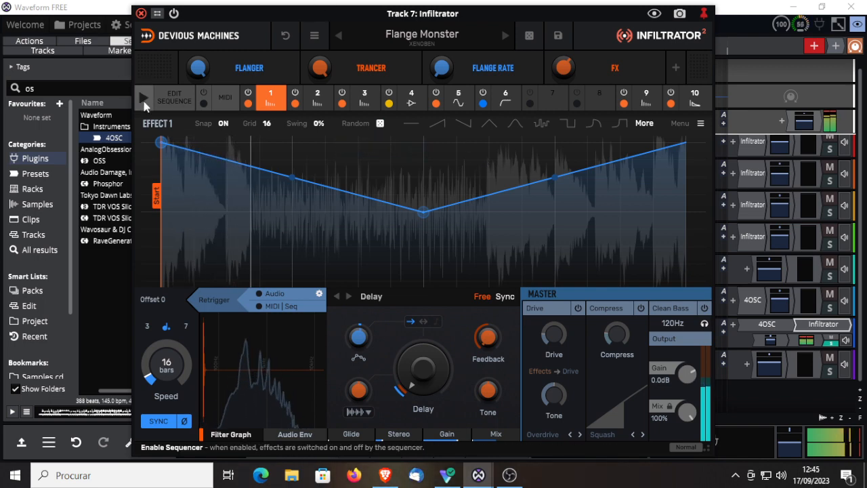
Step: Try Flange Monster with the sequencer running, extend the sequence to eight steps, and switch the sequencer off again
left_click(175, 98)
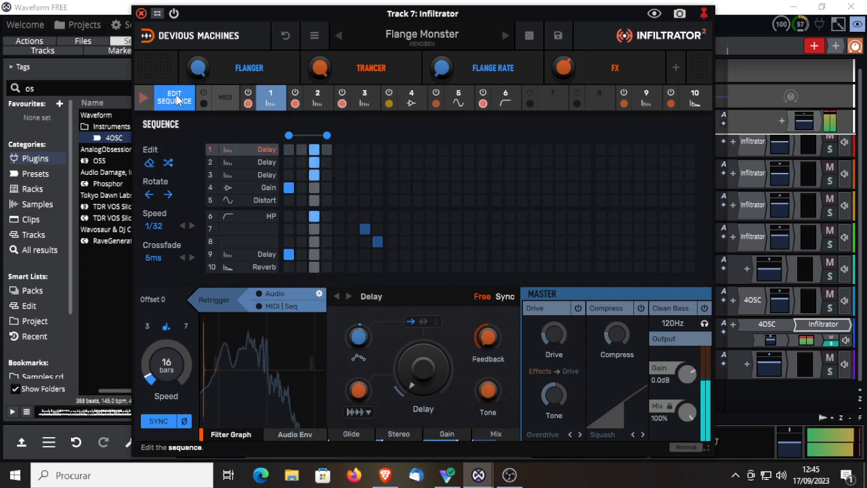
left_click_drag(327, 137, 377, 137)
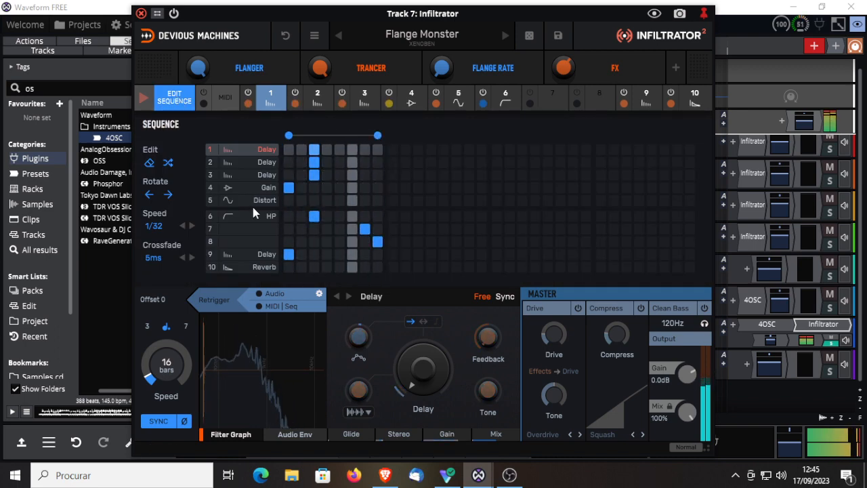
left_click(144, 100)
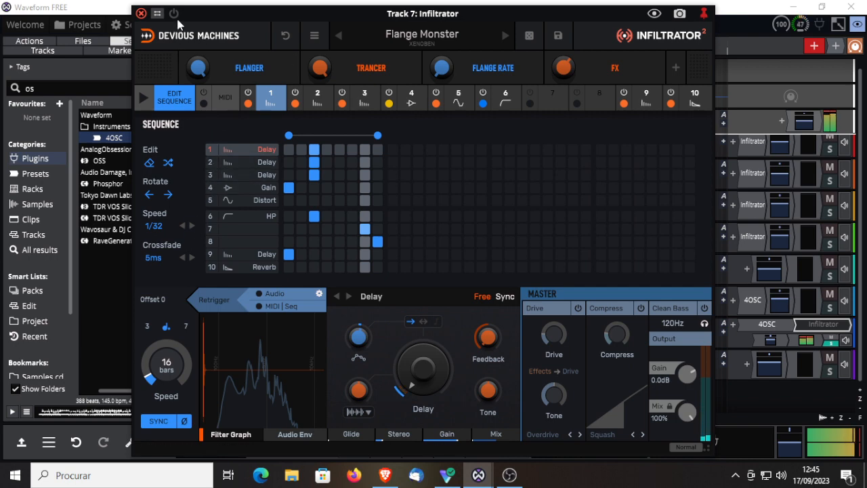
Step: Enable MIDI/Seq retriggering for effect 1, adjust the Flange Rate macro, and switch the delay to Sync with a higher Delay setting
left_click(260, 308)
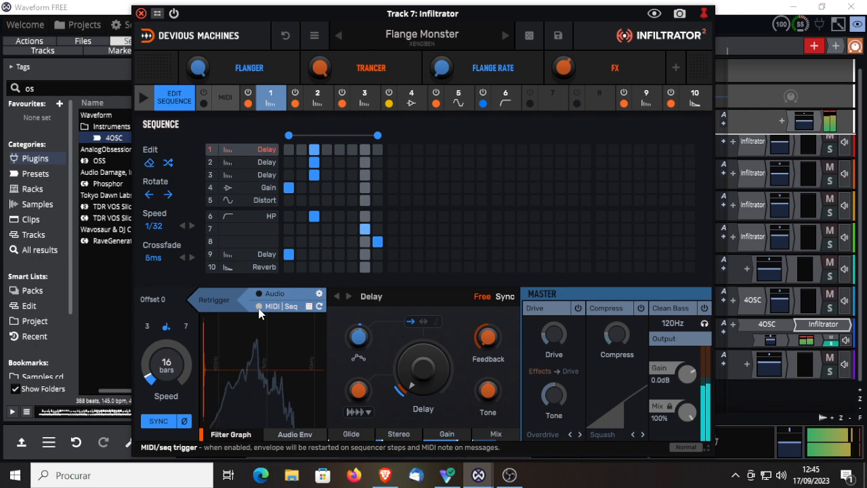
left_click_drag(443, 69, 443, 37)
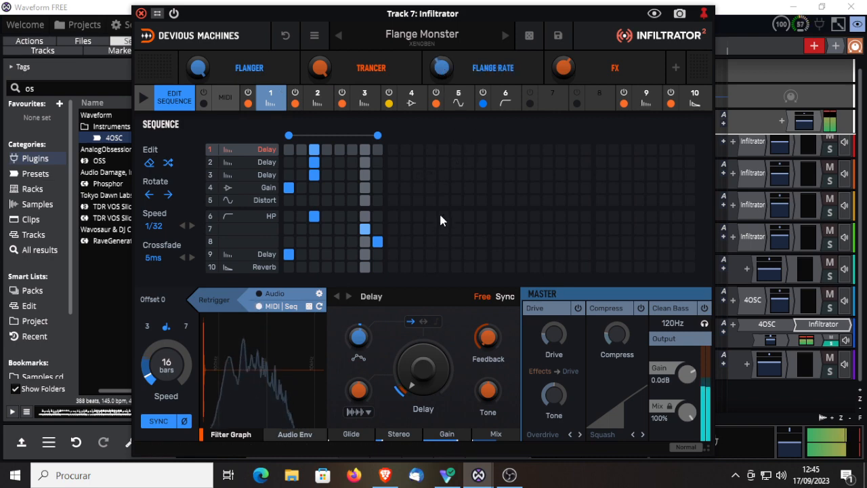
left_click_drag(414, 359, 415, 332)
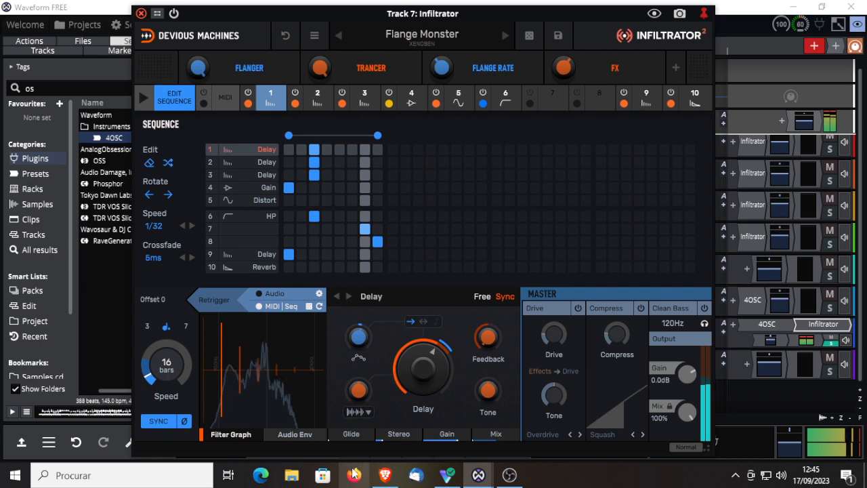
Step: Raise the attack, hold and gate of effect 1's audio envelope and enable its filter
left_click(295, 434)
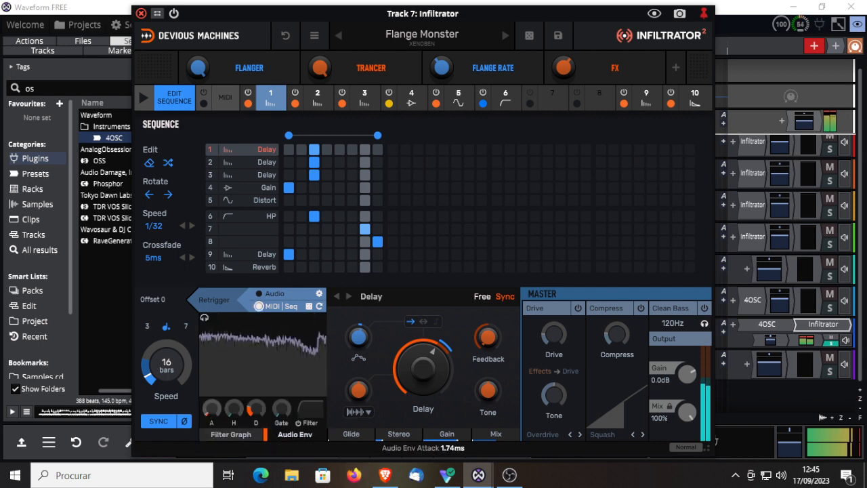
left_click_drag(211, 410, 231, 382)
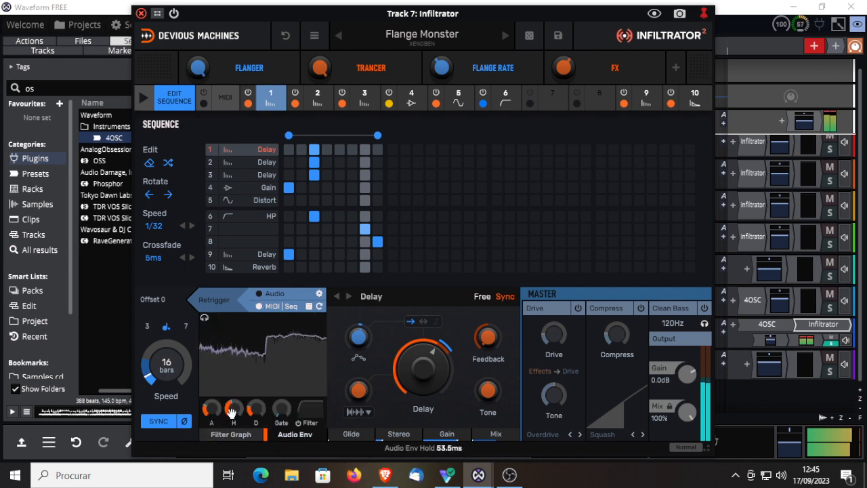
left_click_drag(281, 414, 283, 396)
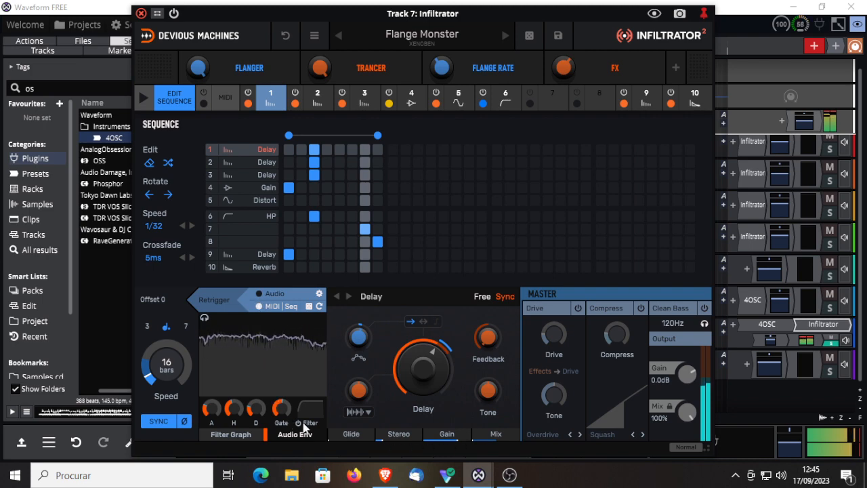
left_click(299, 421)
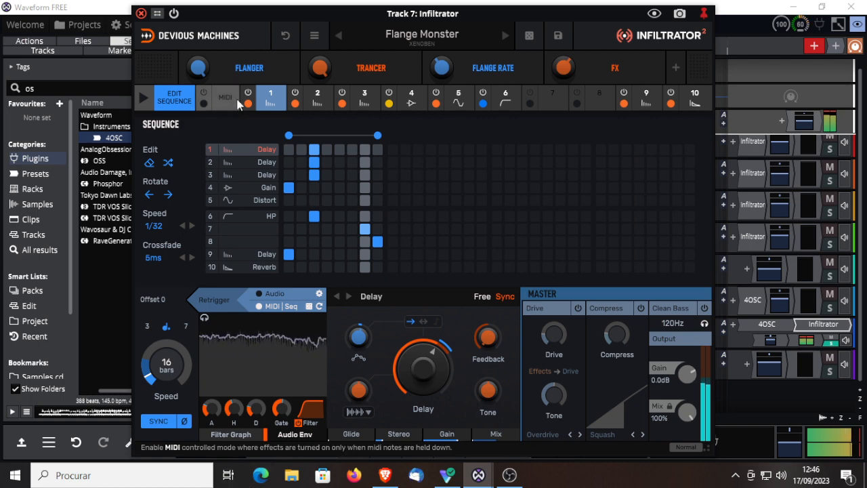
Step: Audition the Xenoben presets Grid Glitcher, Mobius Pluck and Mushroom Maker on Track 7's Infiltrator
left_click(505, 35)
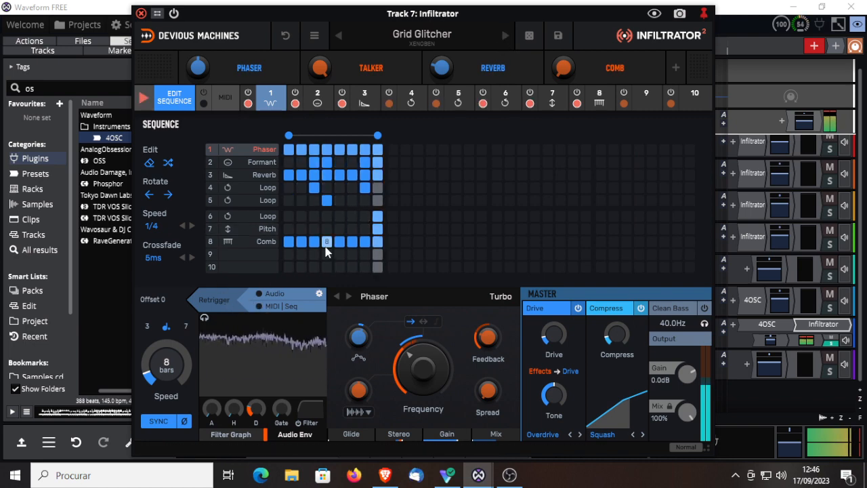
left_click(504, 38)
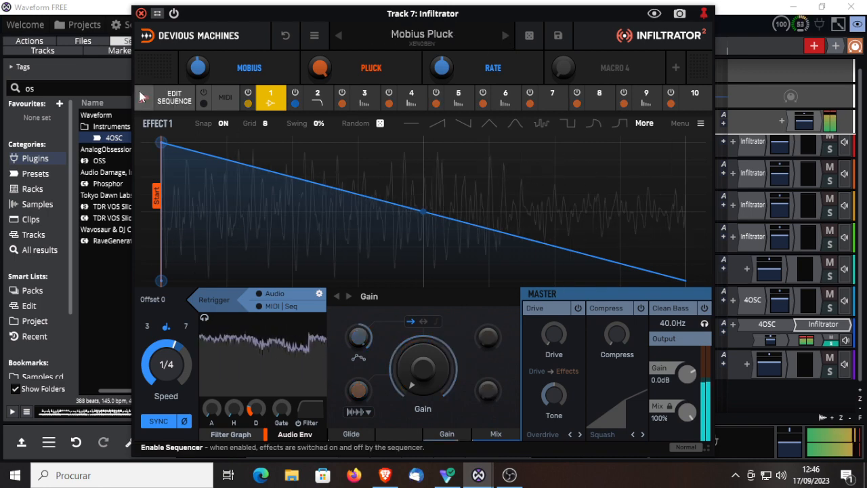
left_click(503, 35)
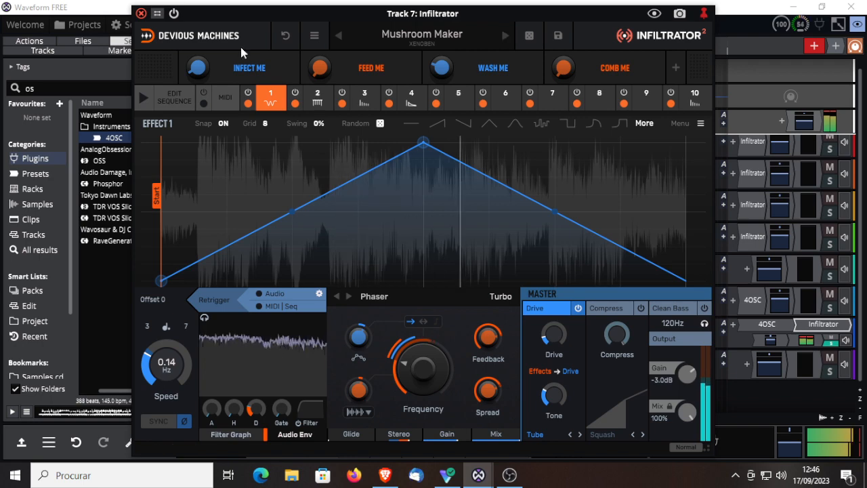
Step: Go back through the Xenoben presets and reload Flange Monster
left_click(338, 36)
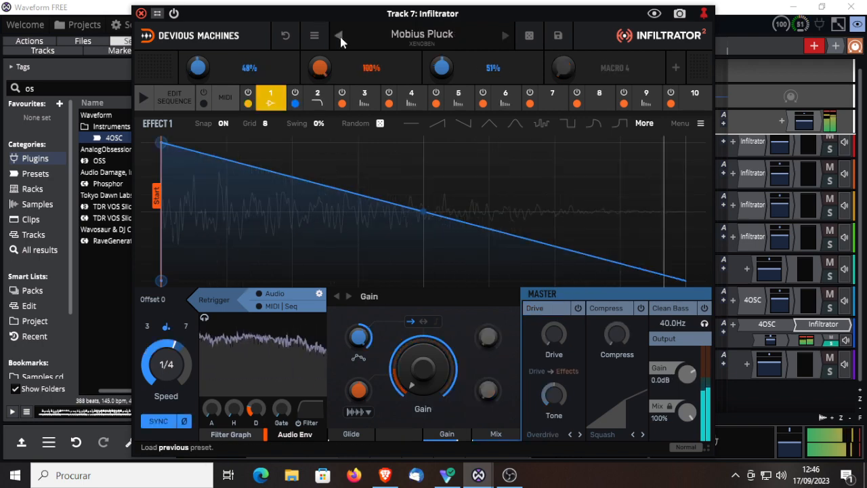
left_click(338, 36)
left_click(338, 36)
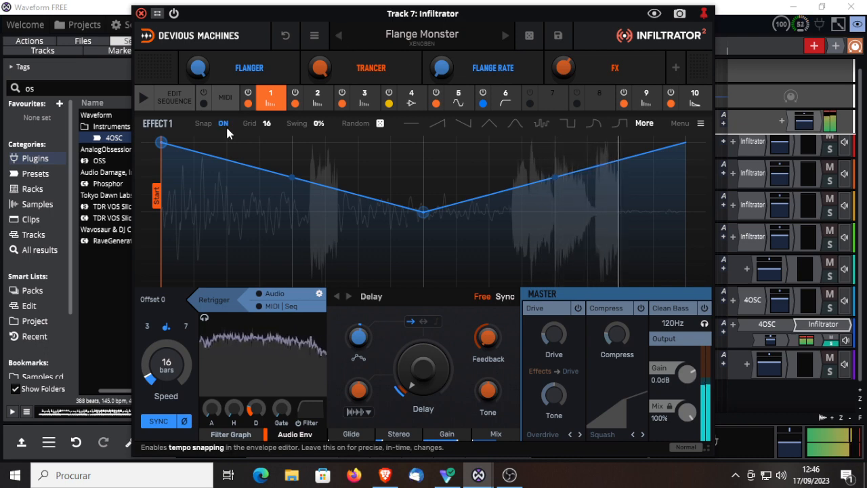
Step: Close Track 7's Infiltrator window and stop playback of the edit
left_click(141, 14)
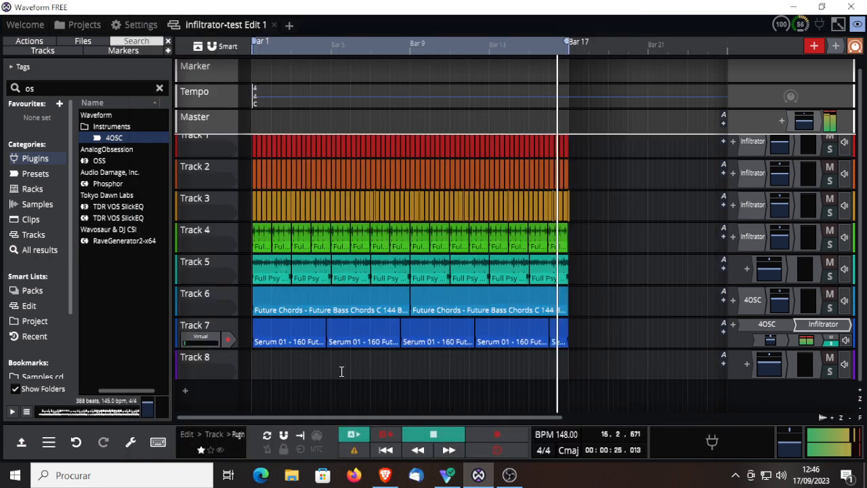
left_click(425, 437)
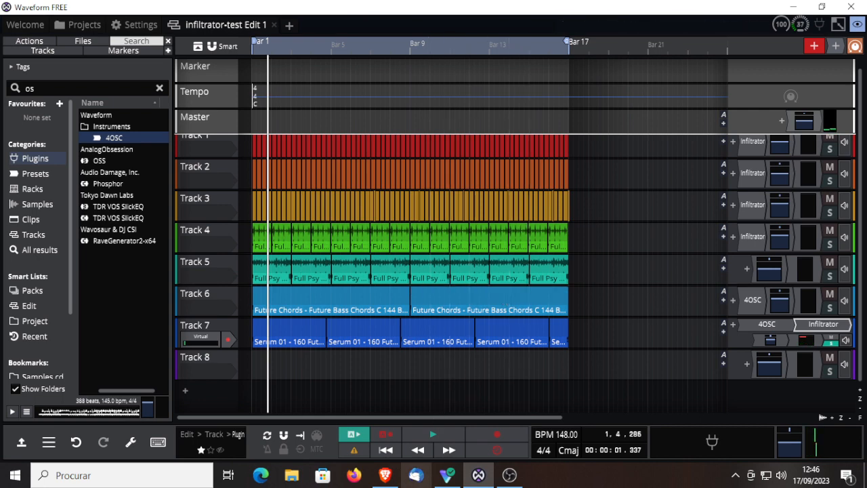
Step: Switch to the Brave browser to view the price and demo download on the Infiltrator 2 product page, and return to Waveform FREE
mouse_move(448, 471)
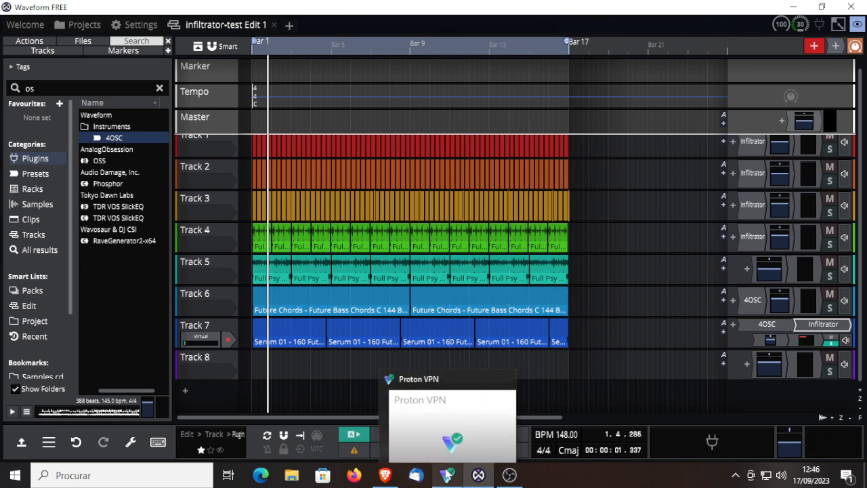
left_click(386, 475)
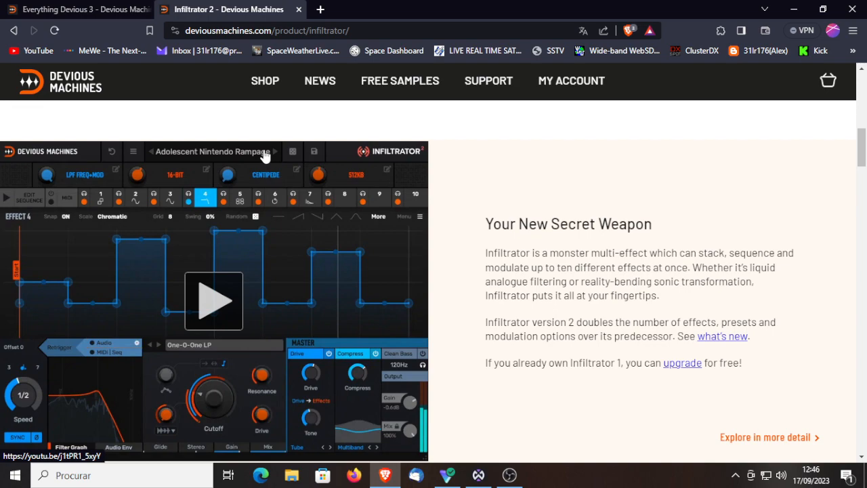
left_click_drag(861, 145, 861, 88)
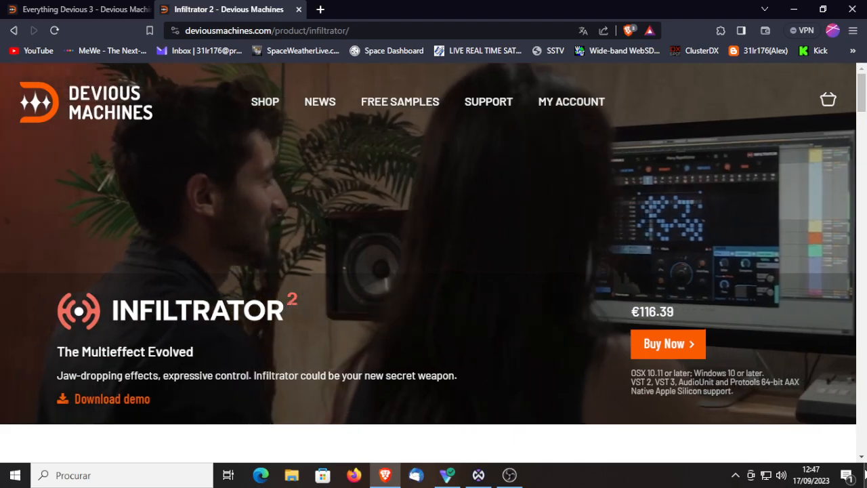
left_click(478, 475)
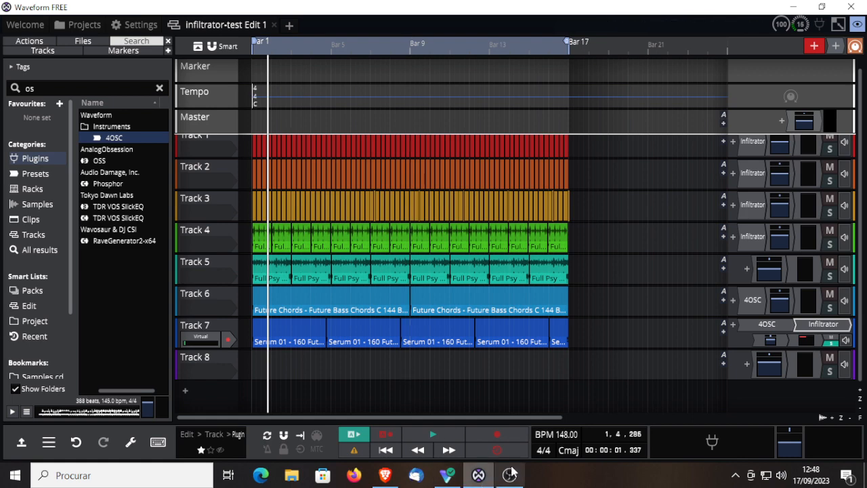
mouse_move(511, 472)
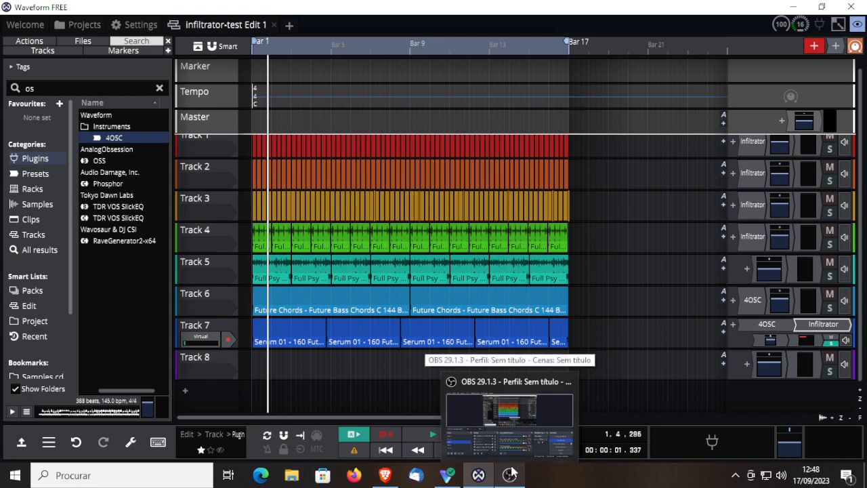